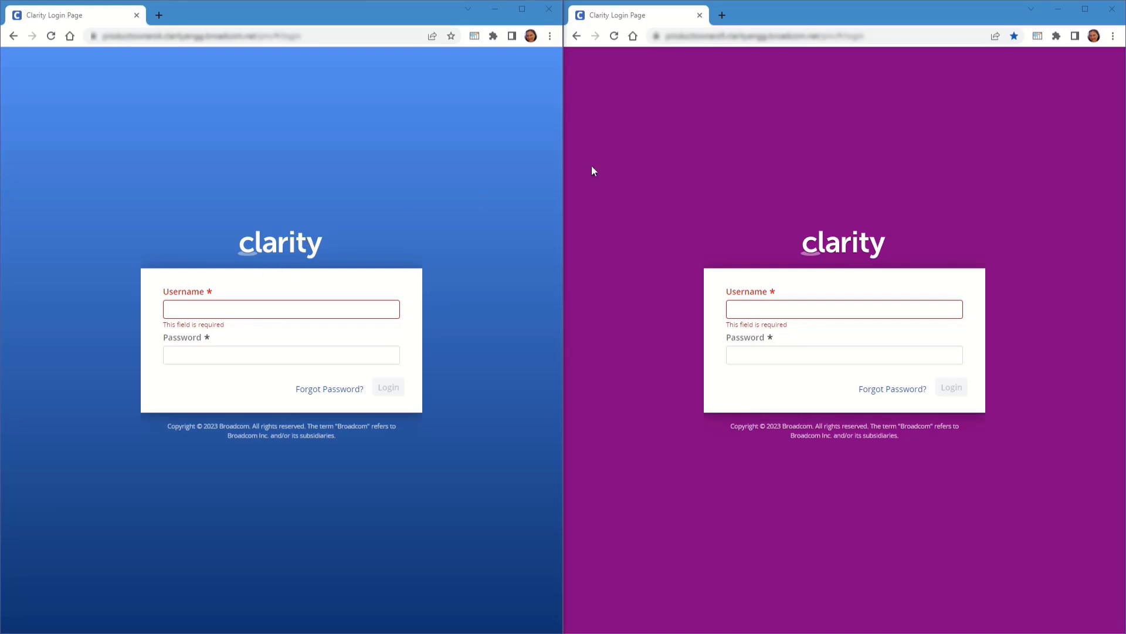
Log in as the limited admin user in the right window and scroll through its Administration tiles
{"action": "mouse_move", "coordinate": [851, 243]}
{"action": "left_click", "coordinate": [835, 309]}
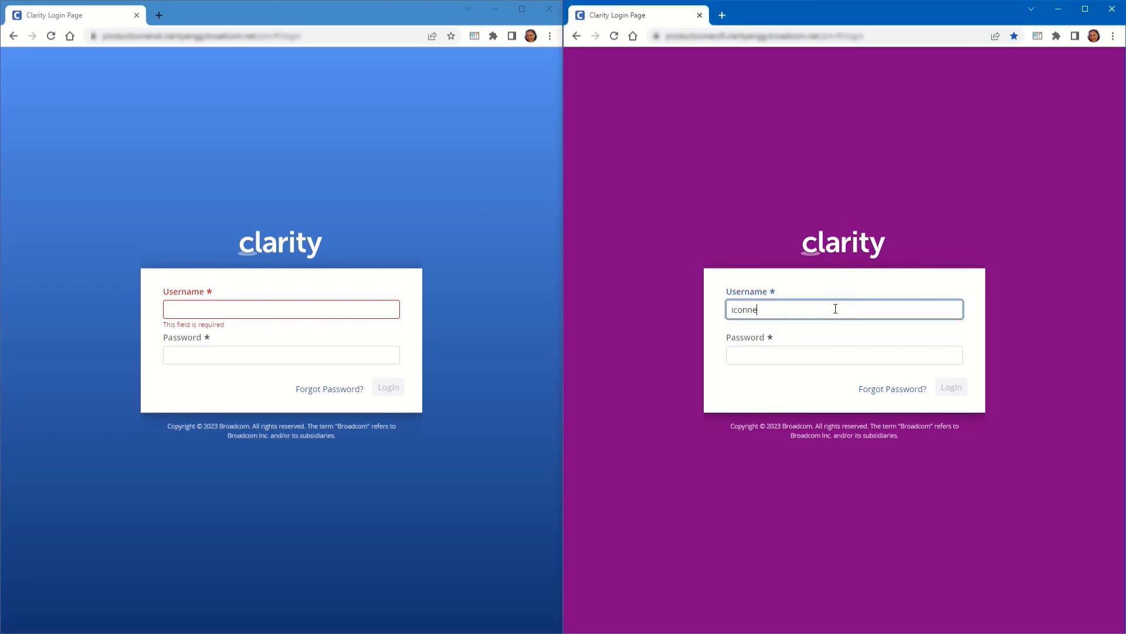
{"action": "key", "text": "Tab"}
{"action": "type", "text": "•••••"}
{"action": "key", "text": "Return"}
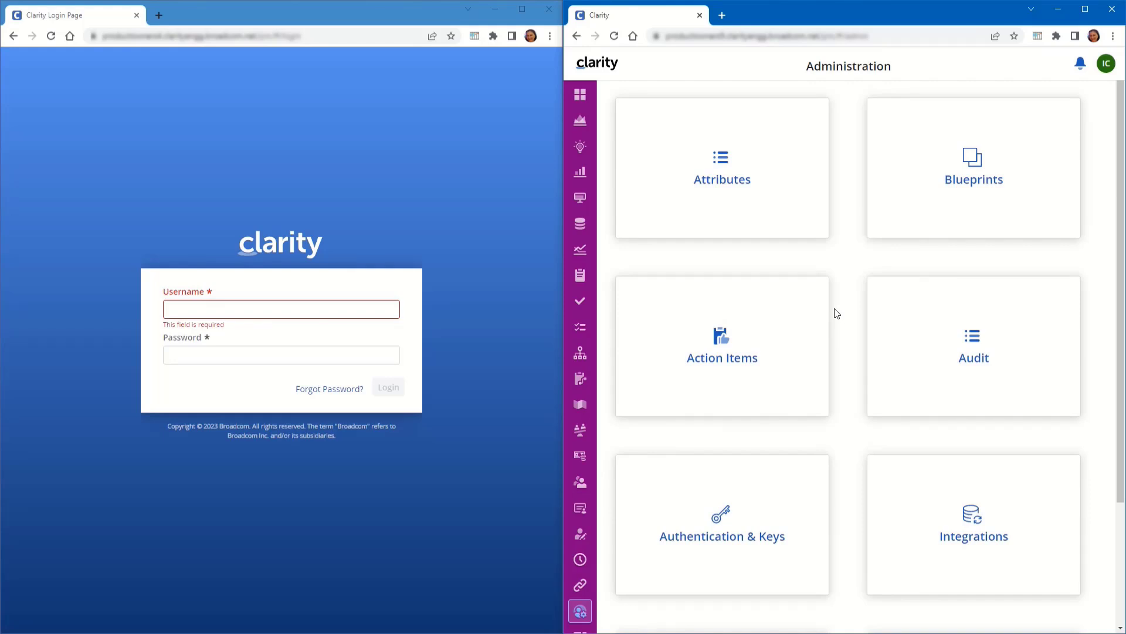
{"action": "scroll", "coordinate": [847, 343], "scroll_direction": "down", "scroll_amount": 3}
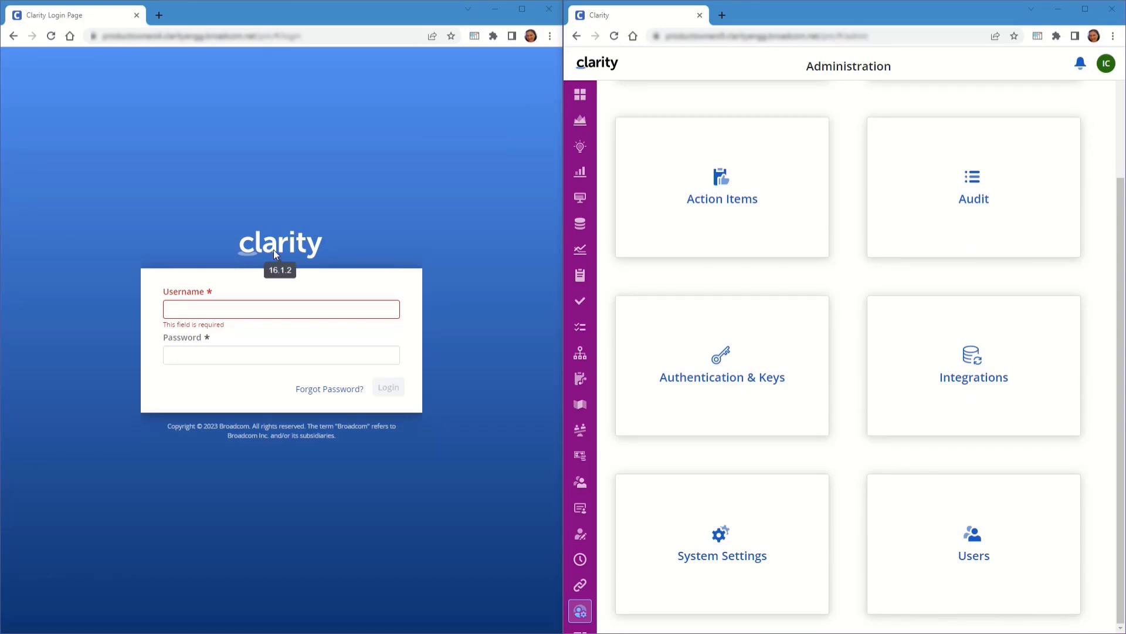
{"action": "left_click", "coordinate": [222, 310]}
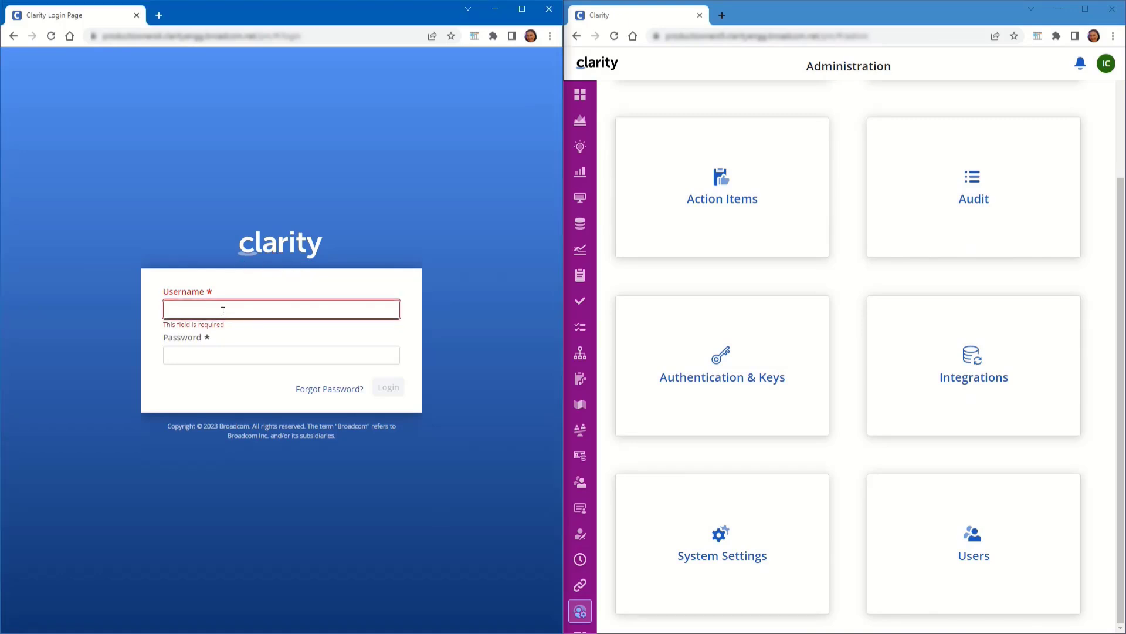
Enter the full administrator's credentials in the left window and scroll through its Administration tiles, including Notifications
{"action": "key", "text": "Tab"}
{"action": "type", "text": "••"}
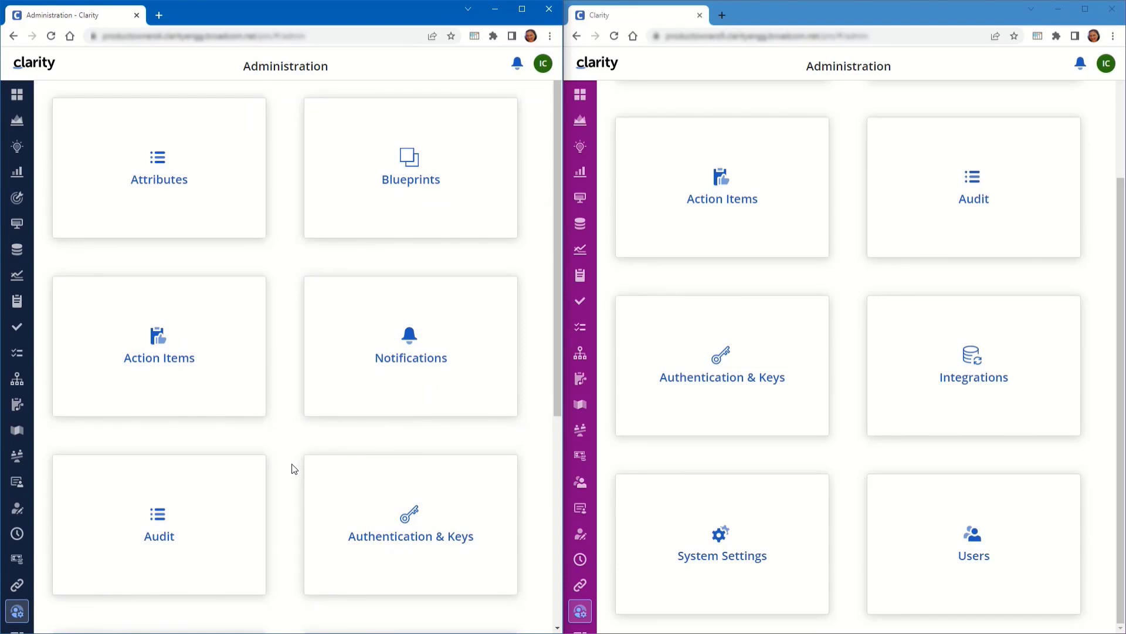
{"action": "scroll", "coordinate": [294, 469], "scroll_direction": "down", "scroll_amount": 4}
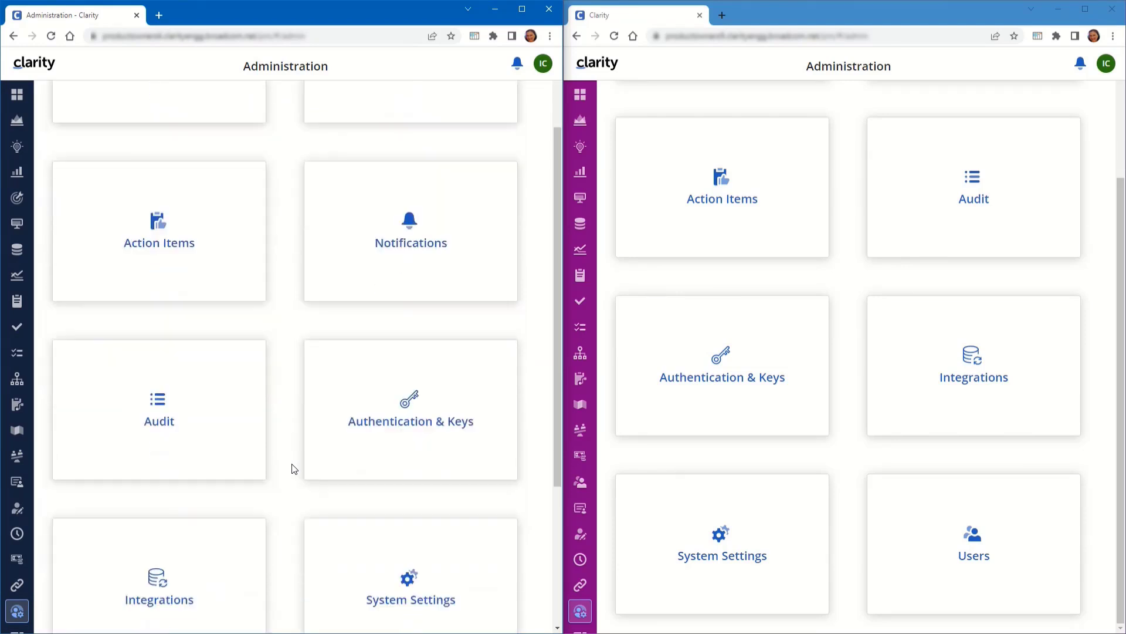
{"action": "scroll", "coordinate": [293, 468], "scroll_direction": "down", "scroll_amount": 1}
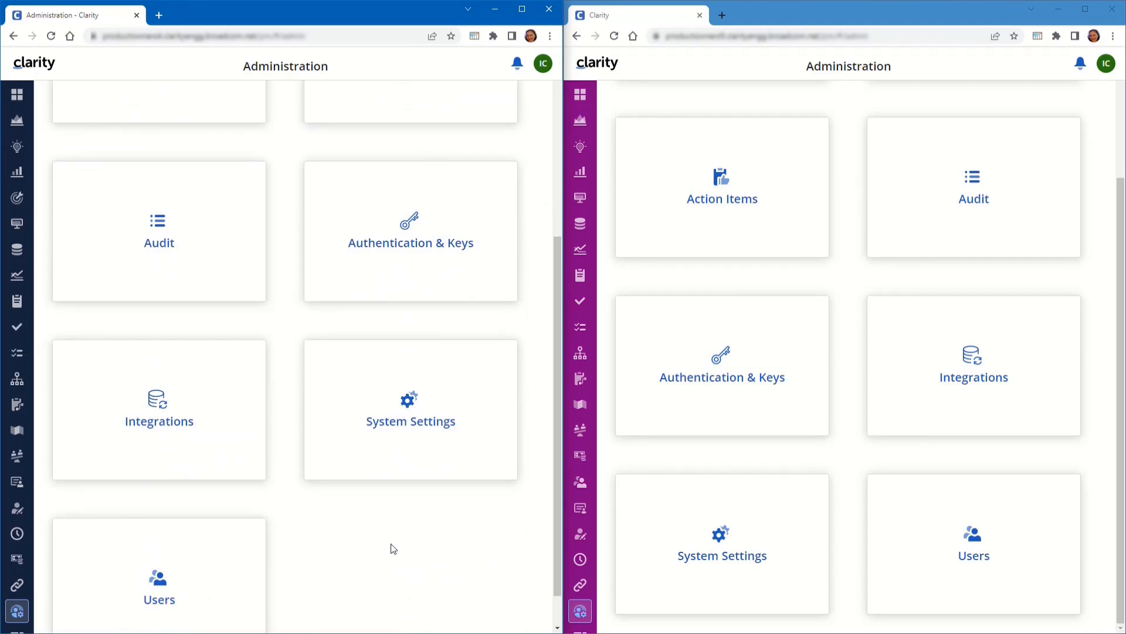
{"action": "scroll", "coordinate": [392, 548], "scroll_direction": "down", "scroll_amount": 1}
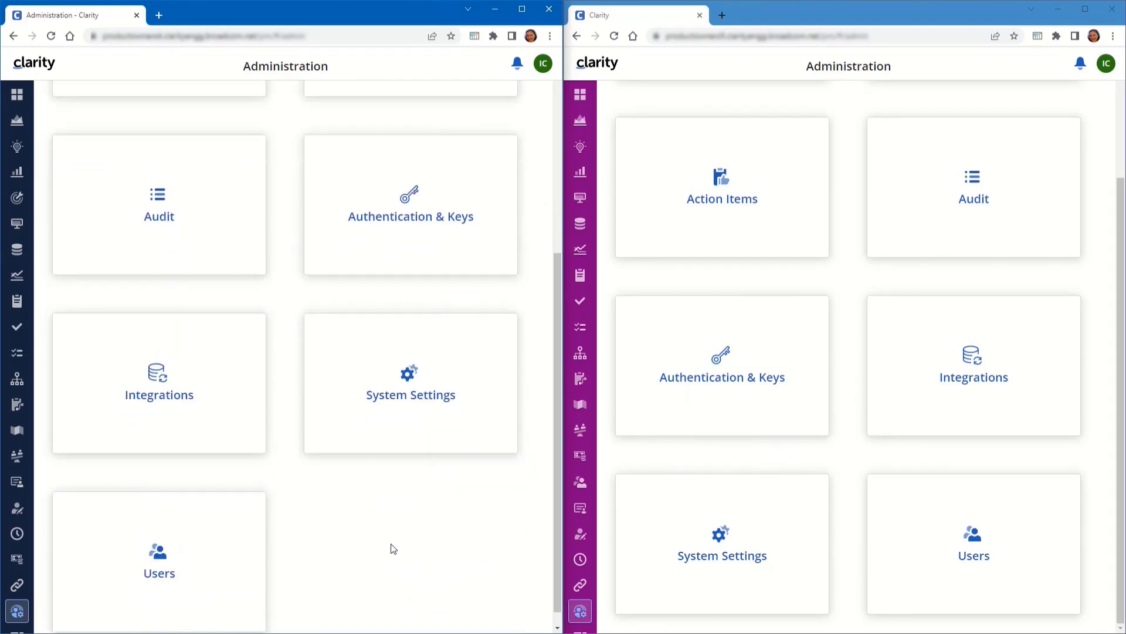
{"action": "scroll", "coordinate": [390, 546], "scroll_direction": "up", "scroll_amount": 5}
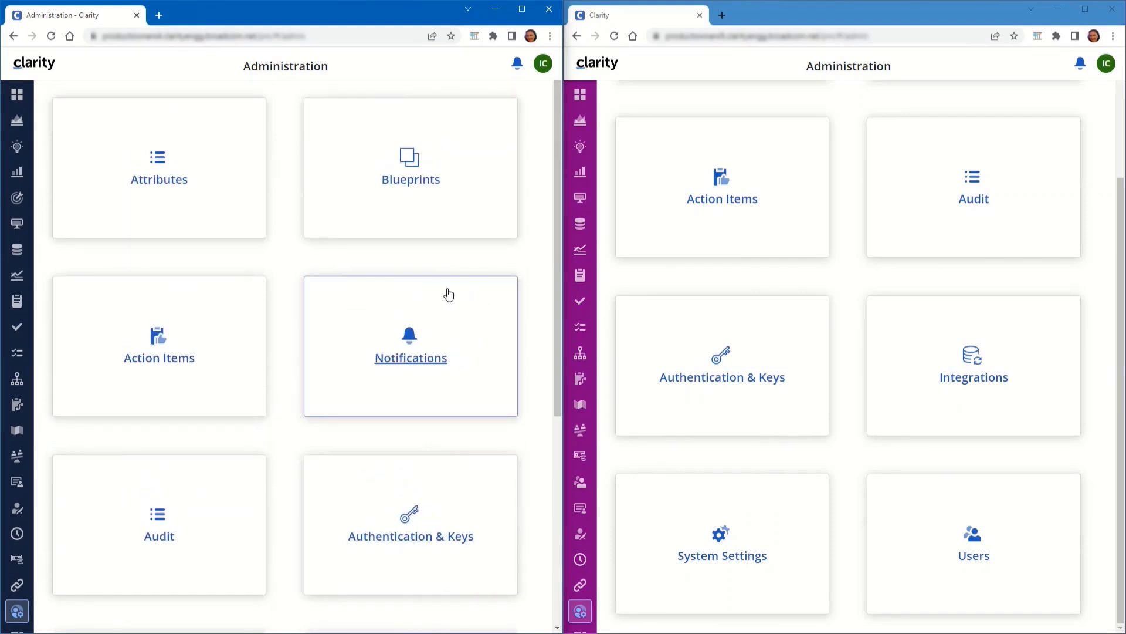
{"action": "left_click", "coordinate": [362, 373]}
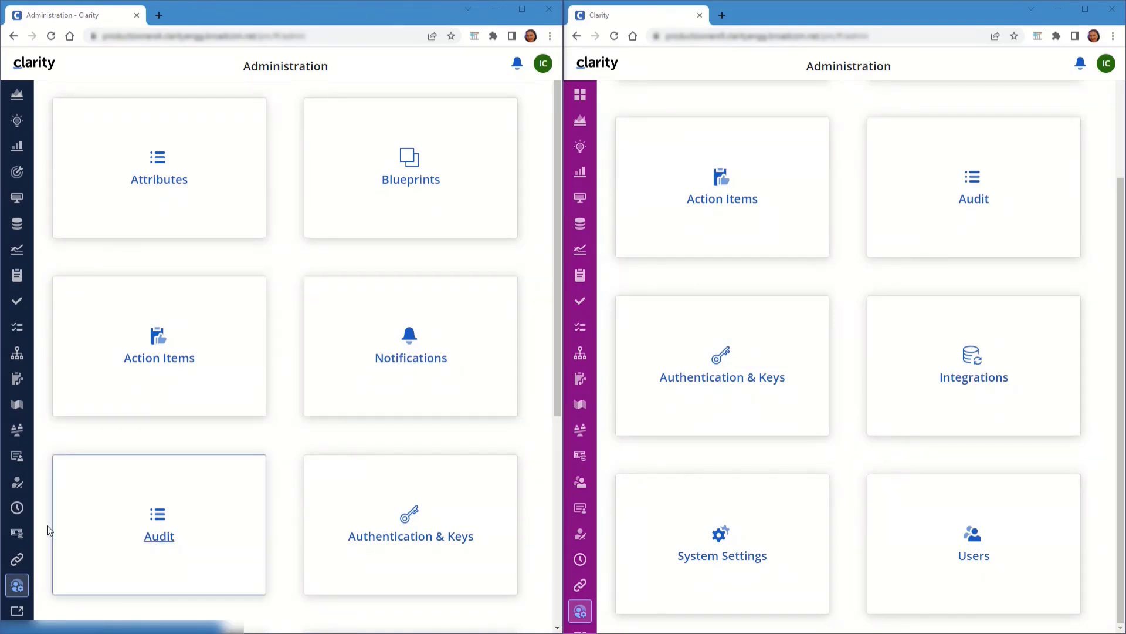
In Classic PPM, filter the groups list by 'pmo system' and open the PMO System Administrator group
{"action": "left_click", "coordinate": [17, 611]}
{"action": "left_click", "coordinate": [22, 168]}
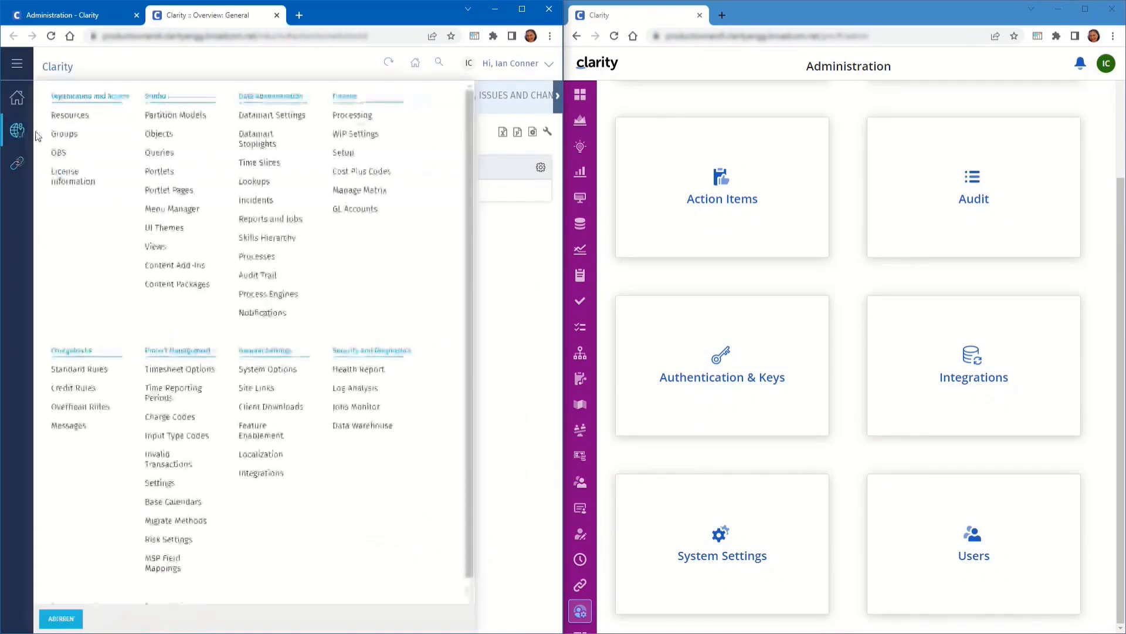
{"action": "left_click", "coordinate": [67, 133]}
{"action": "type", "text": "pmo system"}
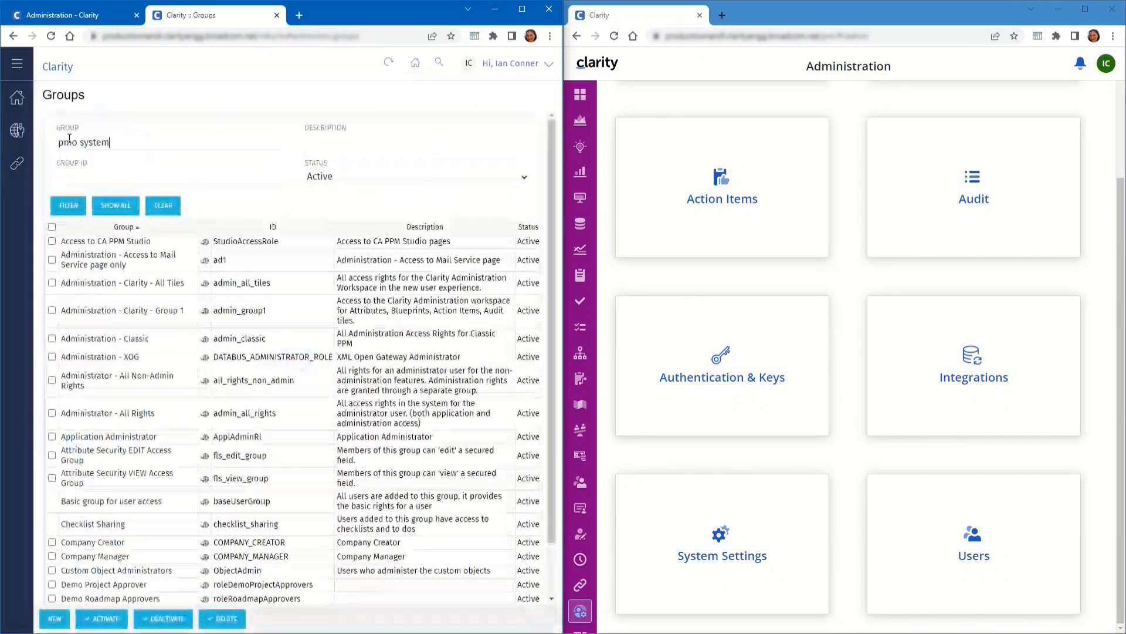
{"action": "key", "text": "Return"}
{"action": "left_click", "coordinate": [99, 244]}
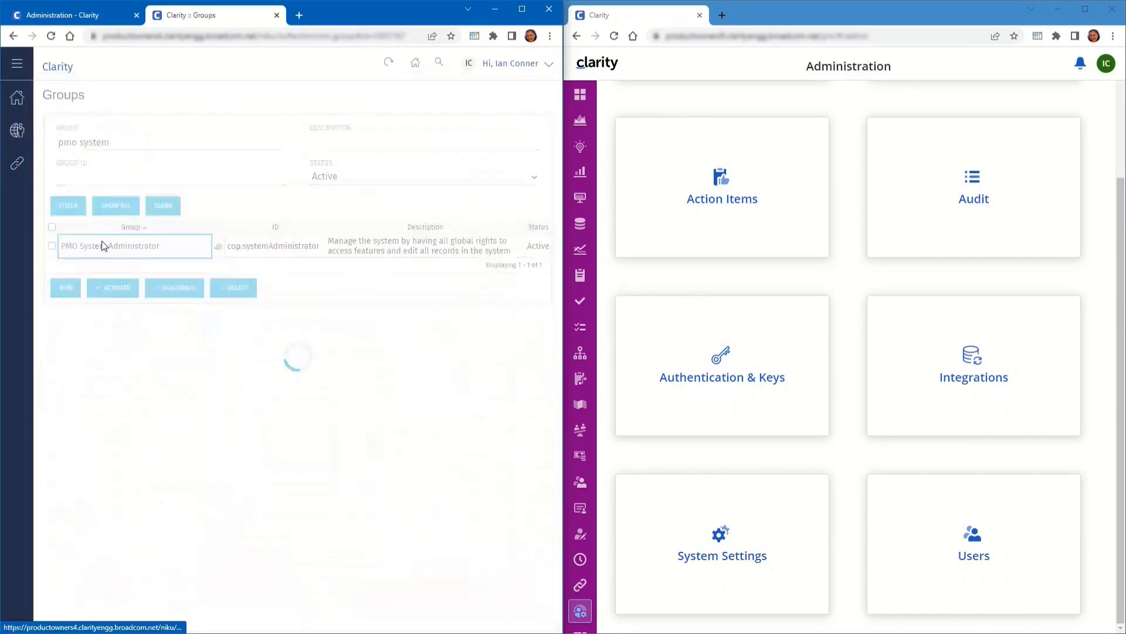
Show the group's global access rights filtered by 'admin*nav' to list the ten Administration navigate rights
{"action": "left_click", "coordinate": [246, 101]}
{"action": "left_click", "coordinate": [221, 169]}
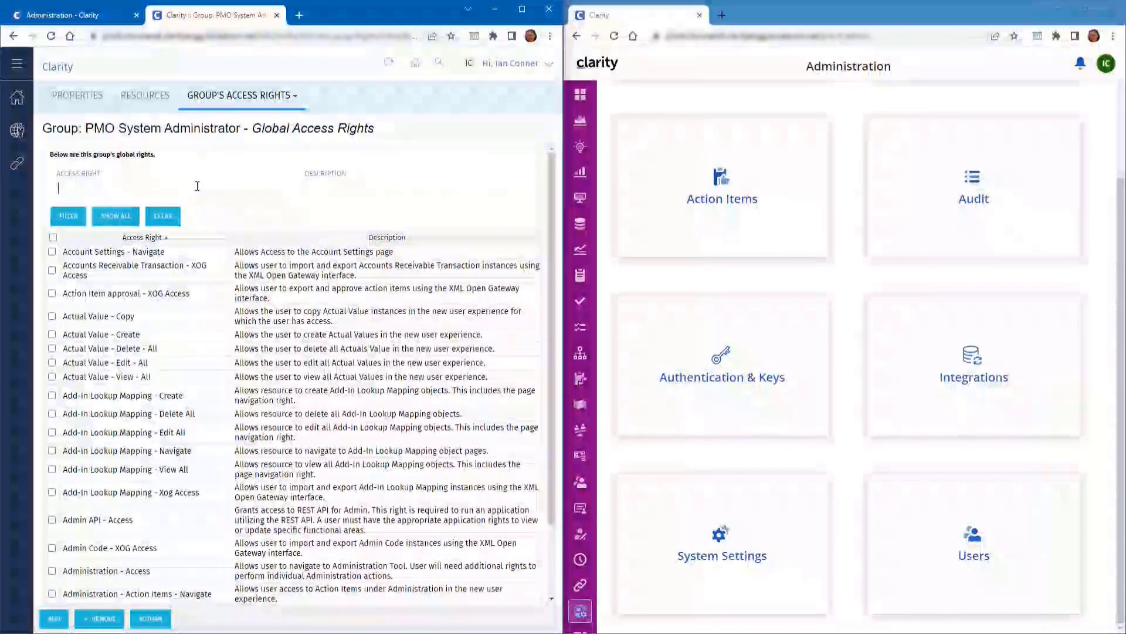
{"action": "left_click", "coordinate": [197, 186]}
{"action": "type", "text": "admin*nav"}
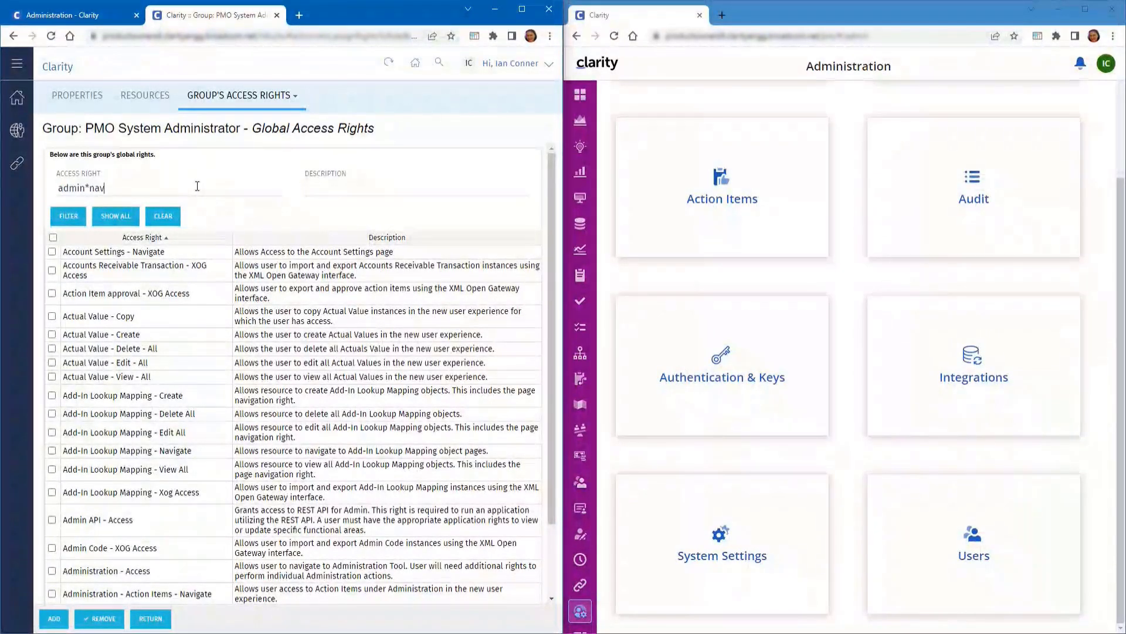
{"action": "key", "text": "Return"}
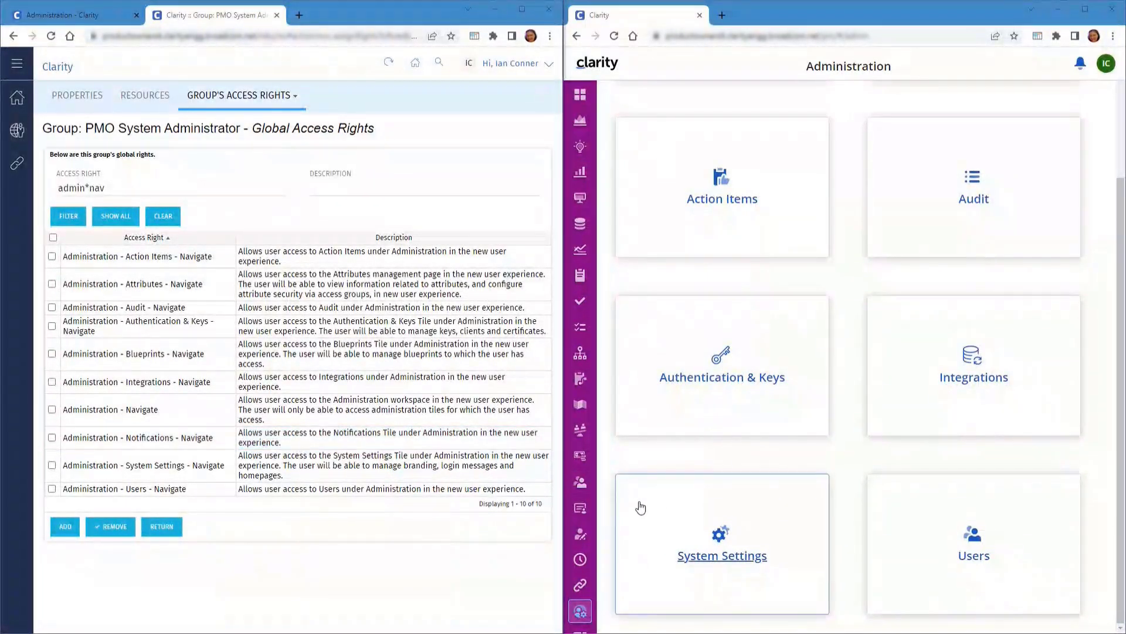
{"action": "scroll", "coordinate": [588, 528], "scroll_direction": "down", "scroll_amount": 1}
In the right window's Classic PPM, open the limited user's resource record and view its group memberships
{"action": "left_click", "coordinate": [584, 609]}
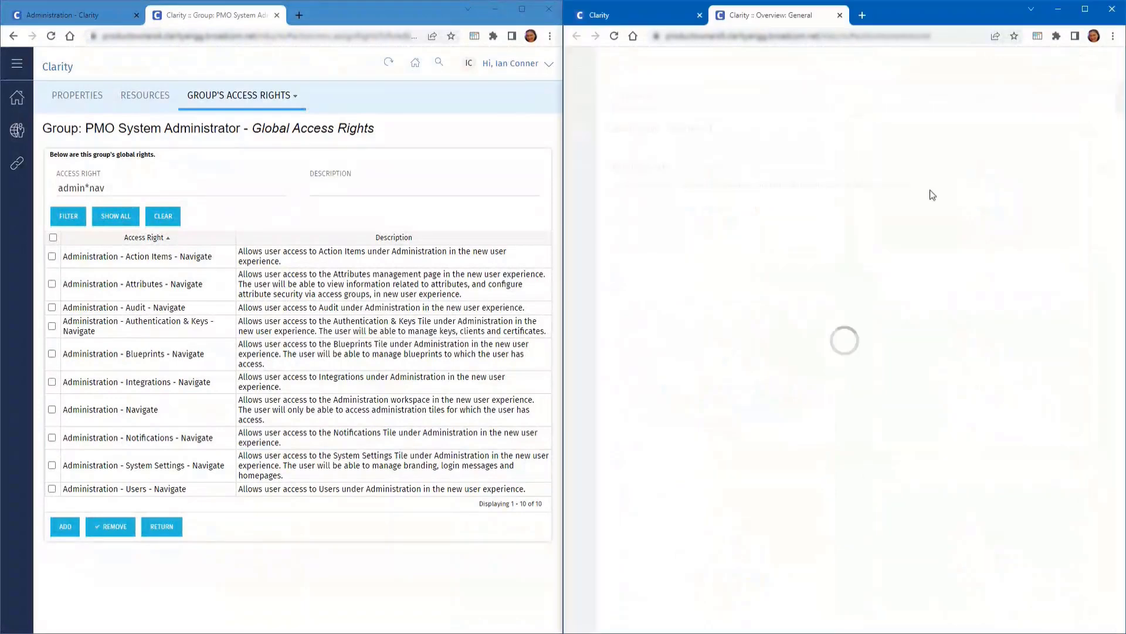
{"action": "left_click", "coordinate": [582, 130]}
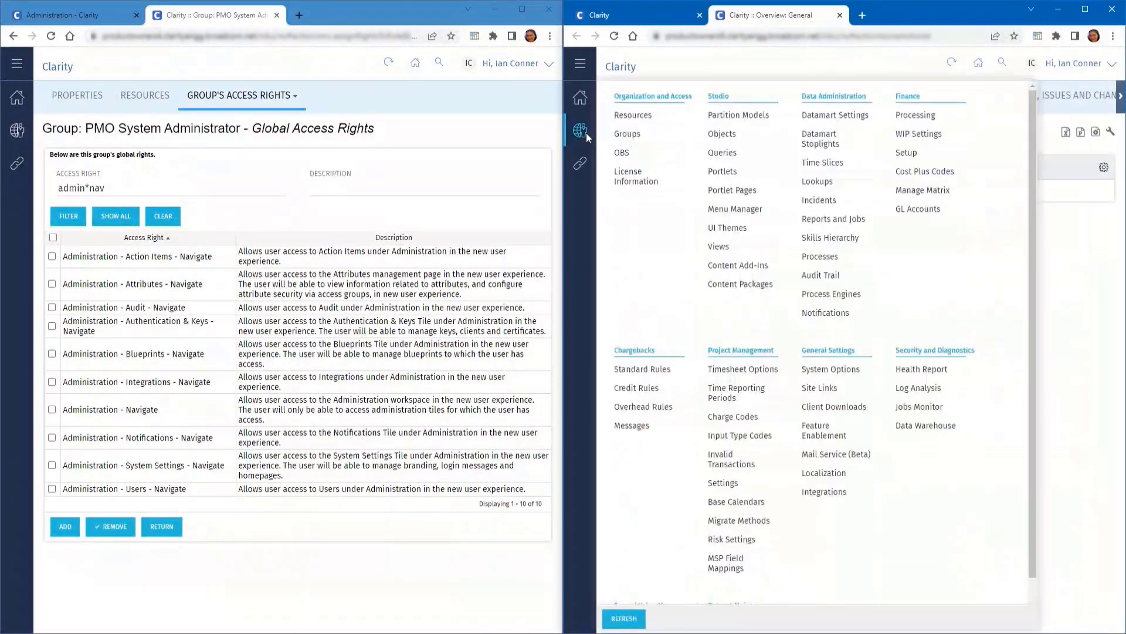
{"action": "left_click", "coordinate": [619, 117]}
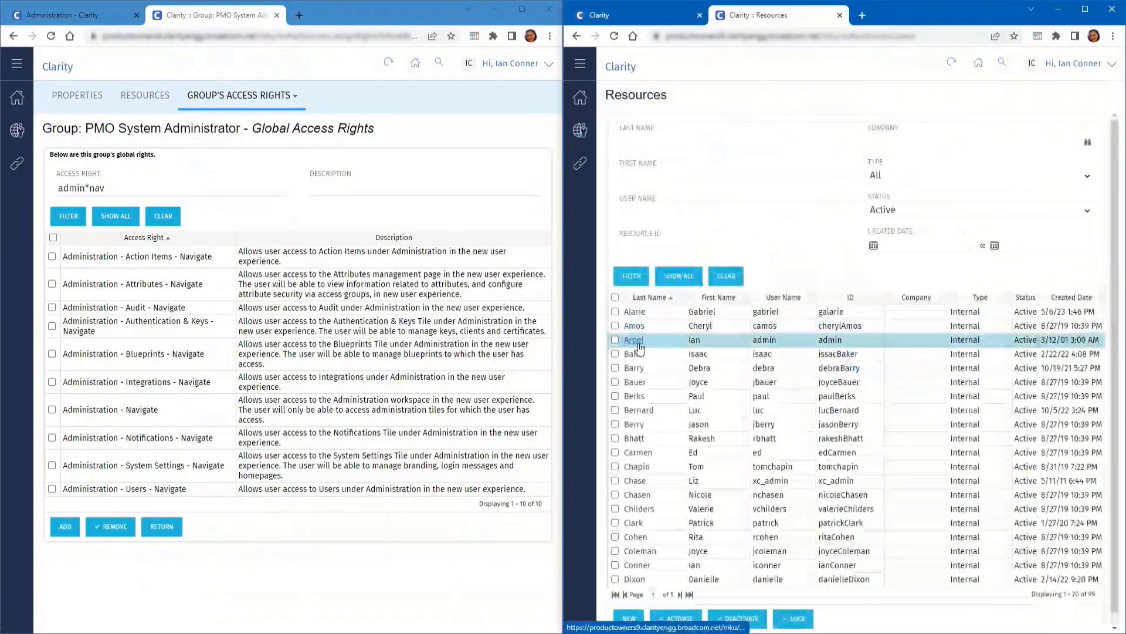
{"action": "left_click", "coordinate": [636, 335]}
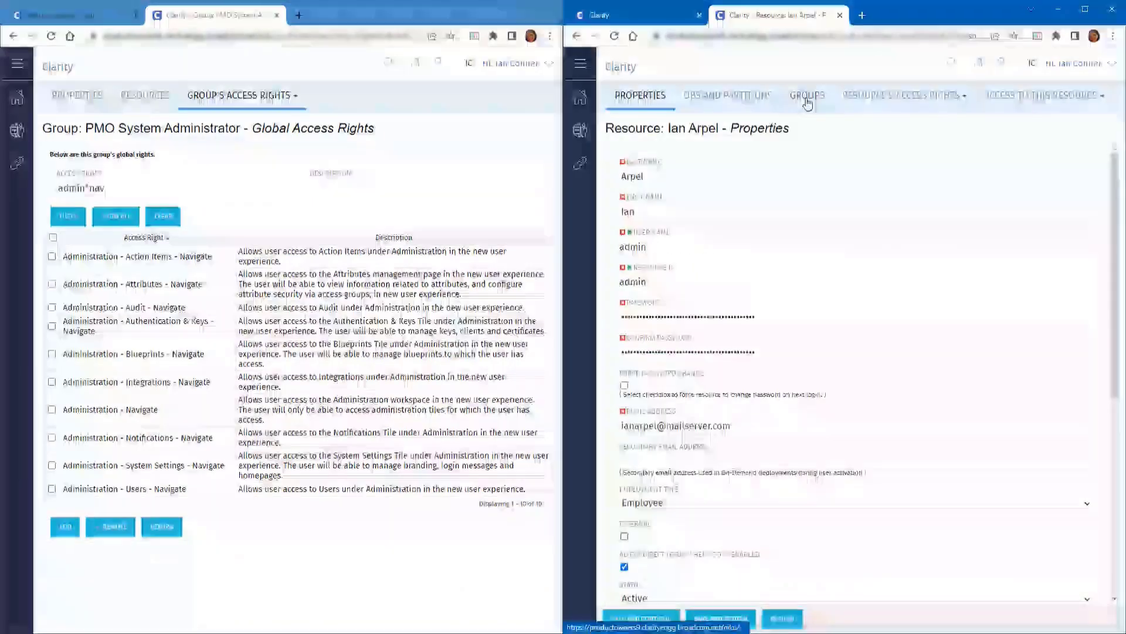
{"action": "left_click", "coordinate": [806, 97]}
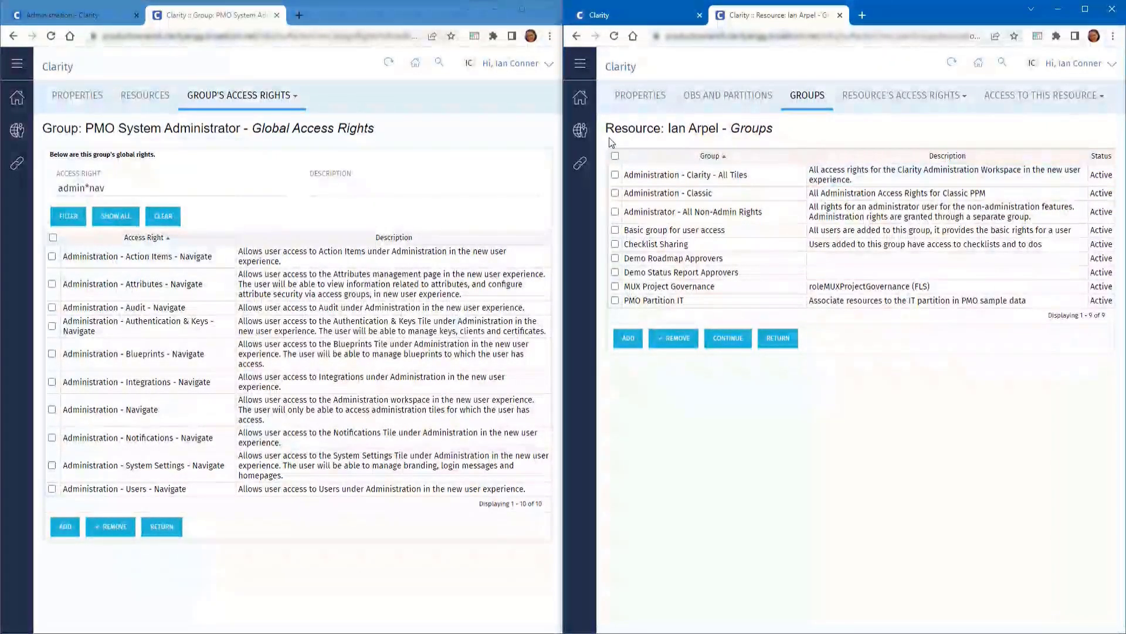
Open the Administration - Clarity - All Tiles group from the Groups list
{"action": "left_click", "coordinate": [582, 130]}
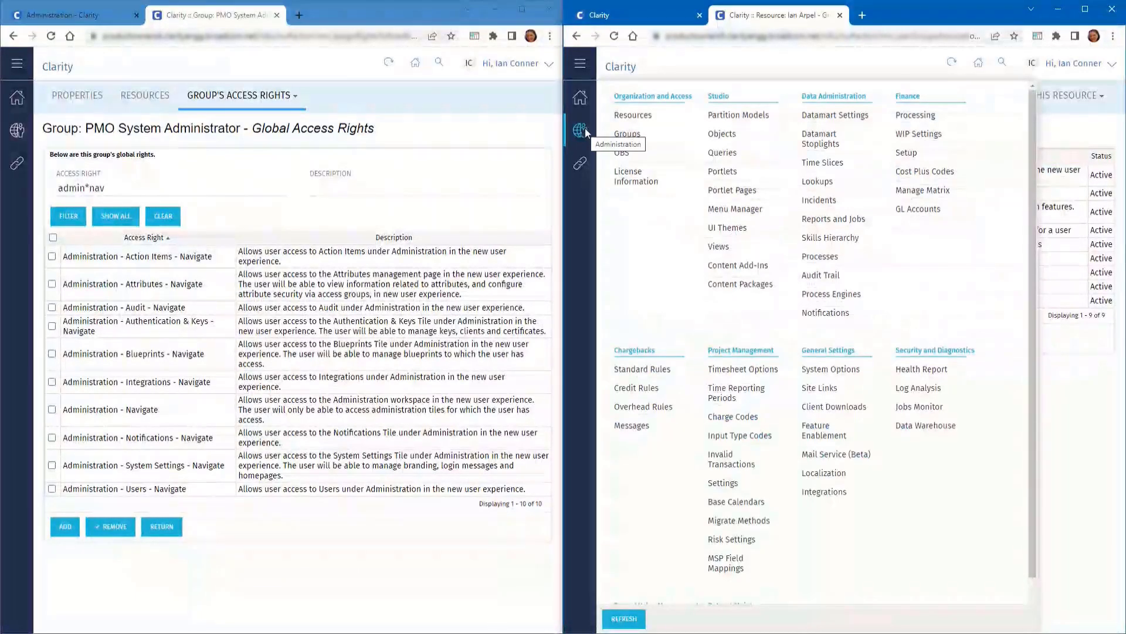
{"action": "left_click", "coordinate": [625, 134]}
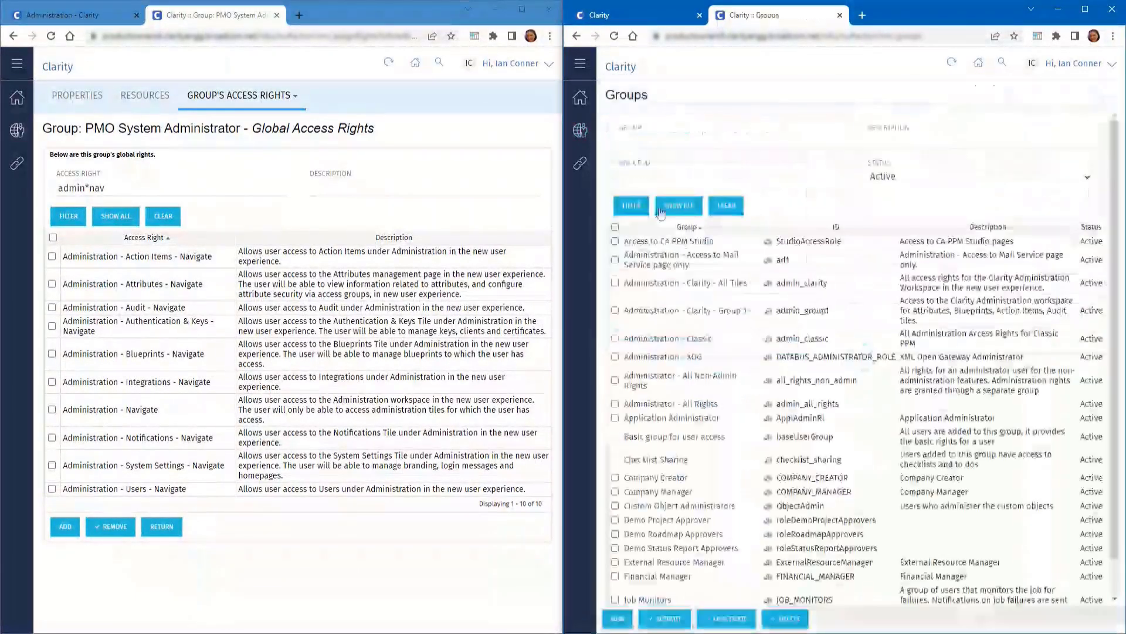
{"action": "left_click", "coordinate": [667, 284]}
Grant the All Tiles group global Administration, API - Access, Blueprint and Page rights, then close its page
{"action": "mouse_move", "coordinate": [819, 103]}
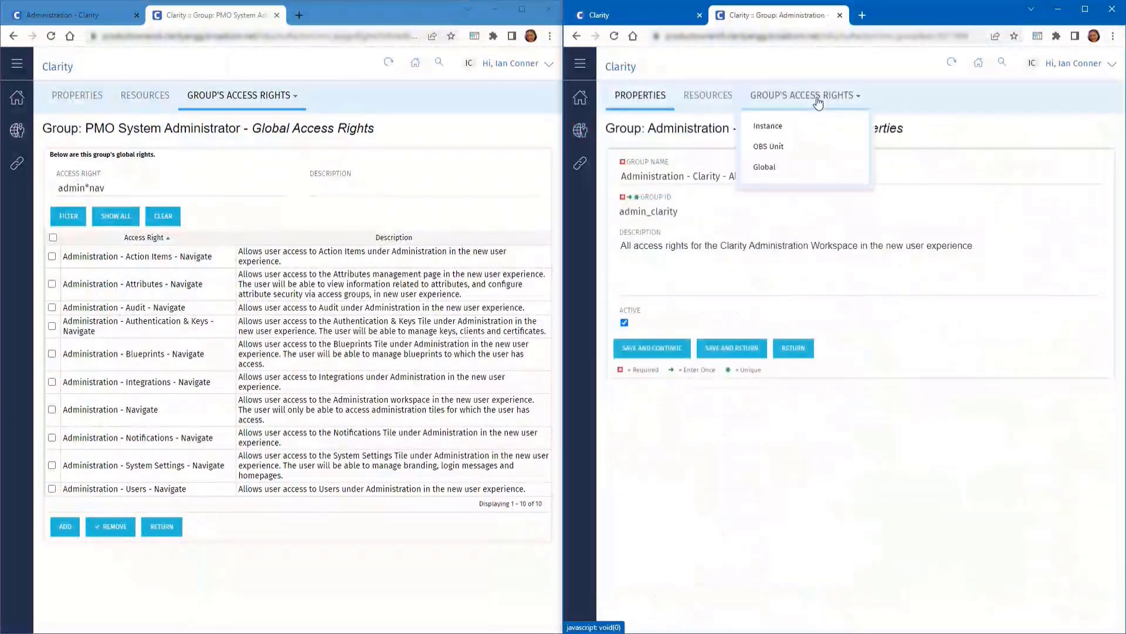
{"action": "left_click", "coordinate": [773, 167]}
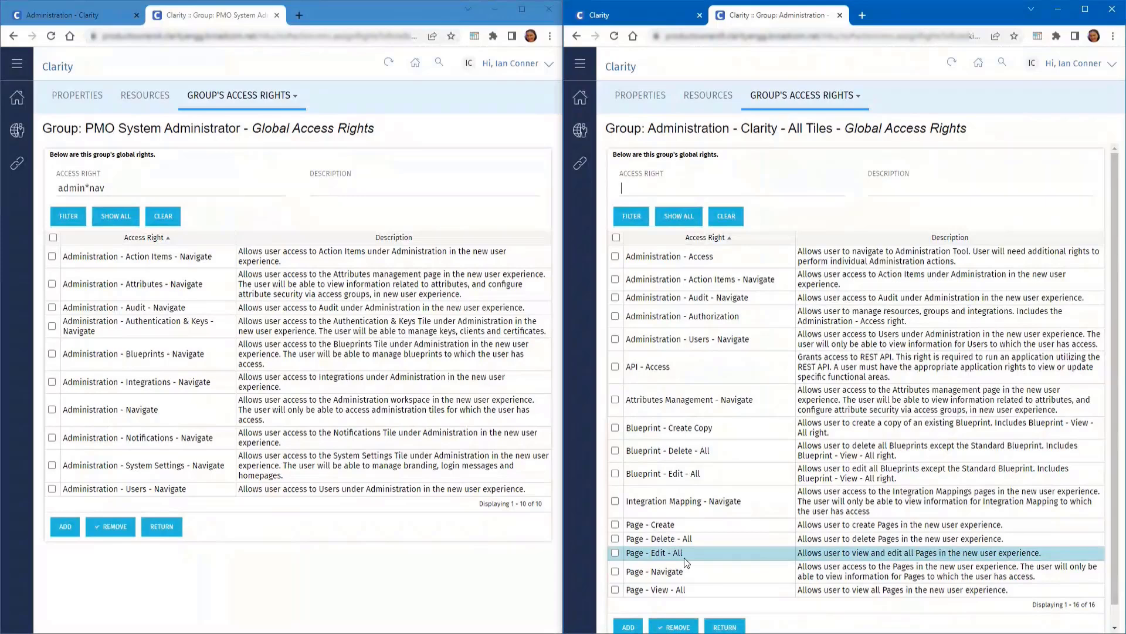
{"action": "left_click", "coordinate": [840, 15]}
{"action": "left_click", "coordinate": [1103, 63]}
Log both the limited user and the administrator out of Clarity PPM
{"action": "left_click", "coordinate": [1003, 168]}
{"action": "left_click", "coordinate": [276, 15]}
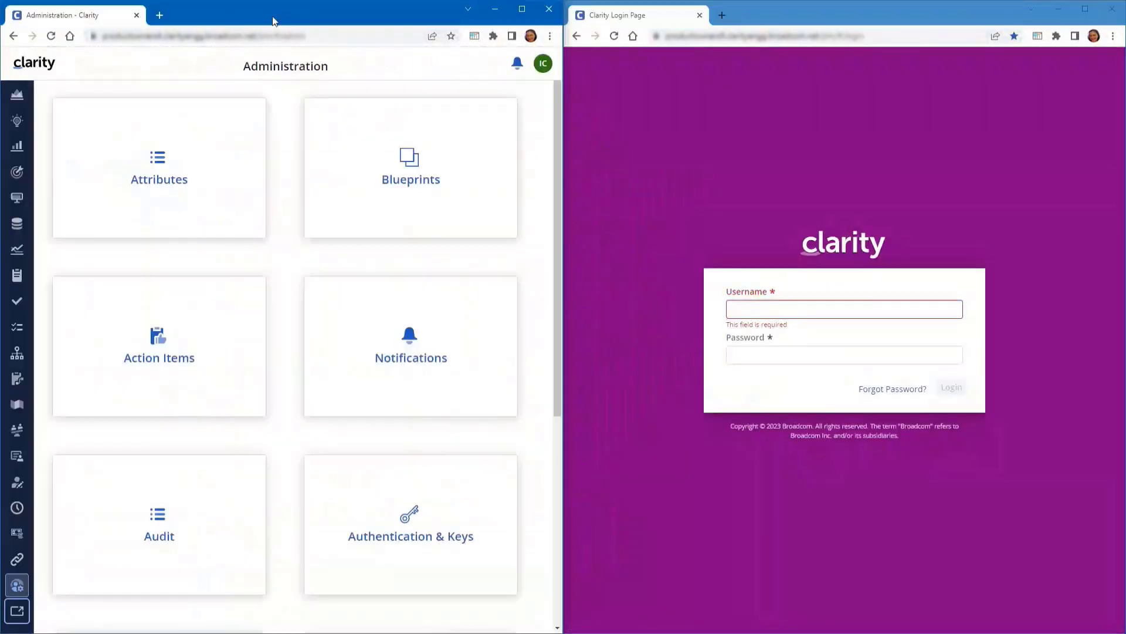
{"action": "left_click", "coordinate": [543, 64]}
{"action": "left_click", "coordinate": [451, 168]}
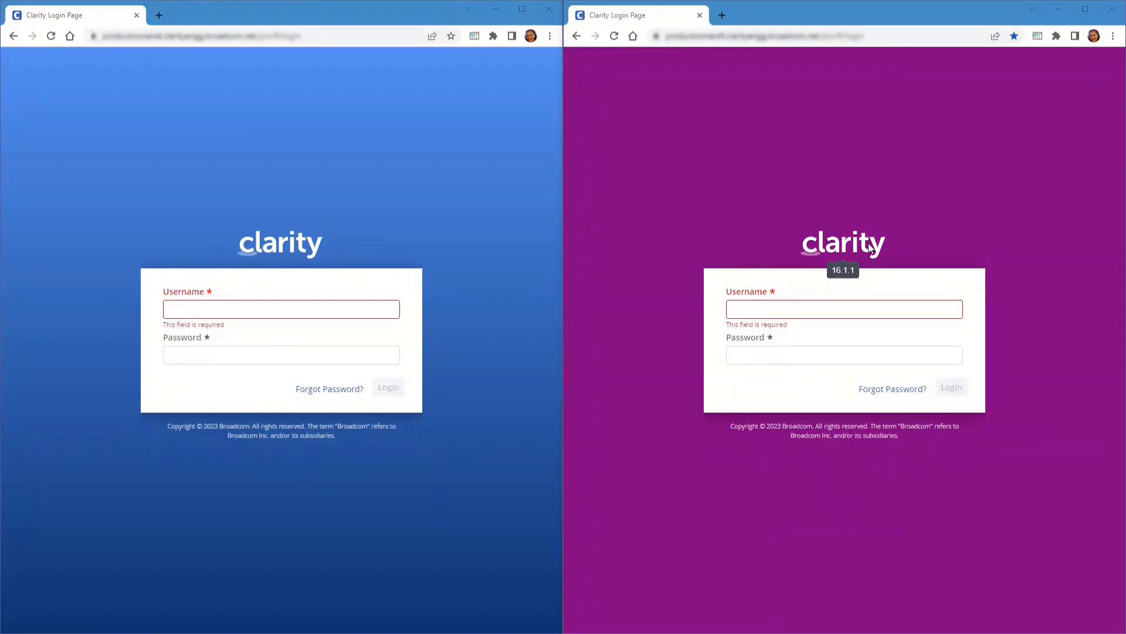
Sign in as admin in the right window and open the Administration workspace tiles
{"action": "left_click", "coordinate": [775, 306]}
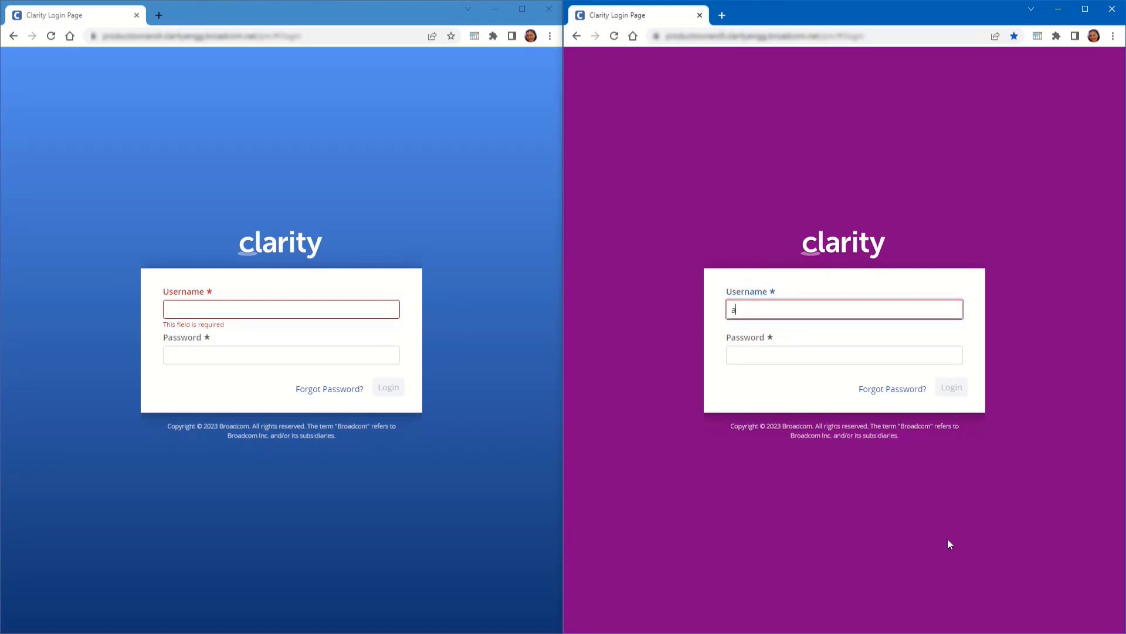
{"action": "key", "text": "Tab"}
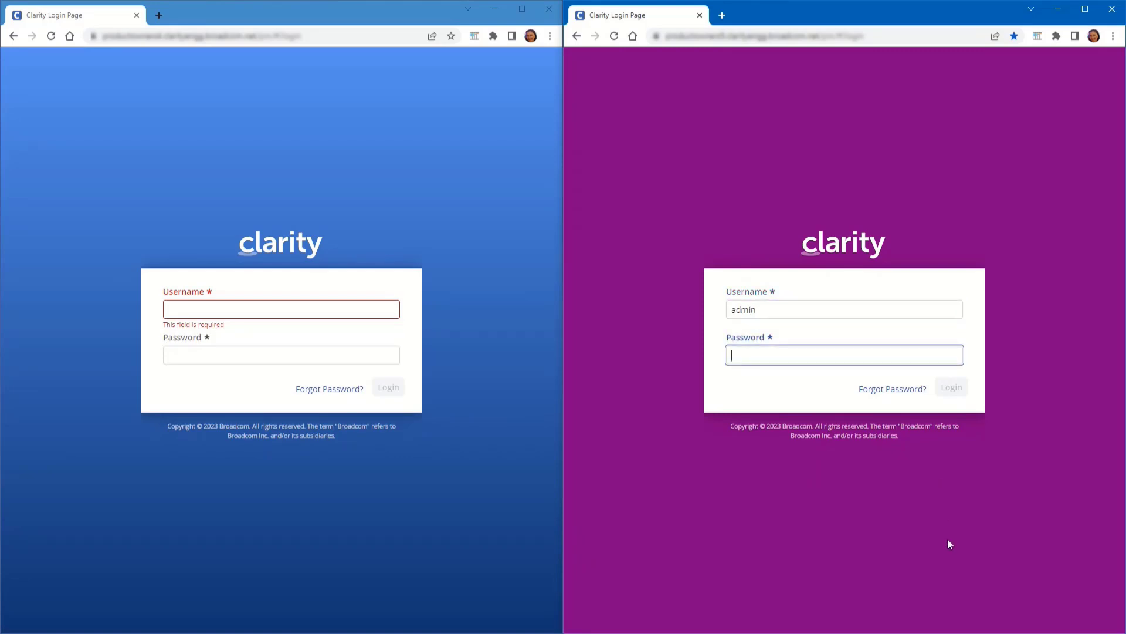
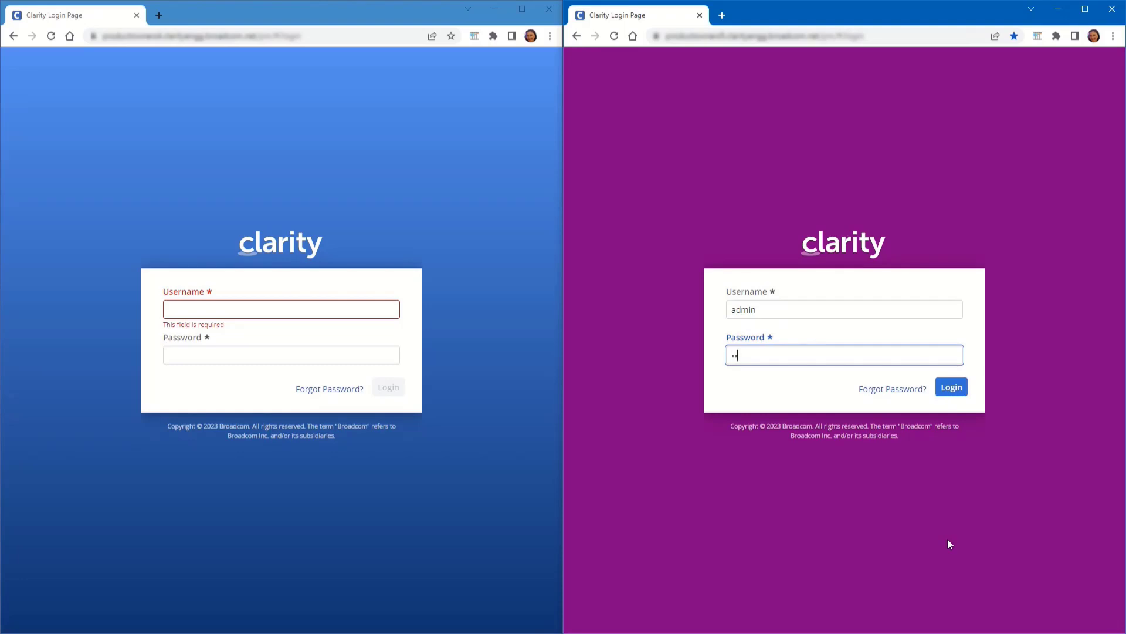
{"action": "key", "text": "Return"}
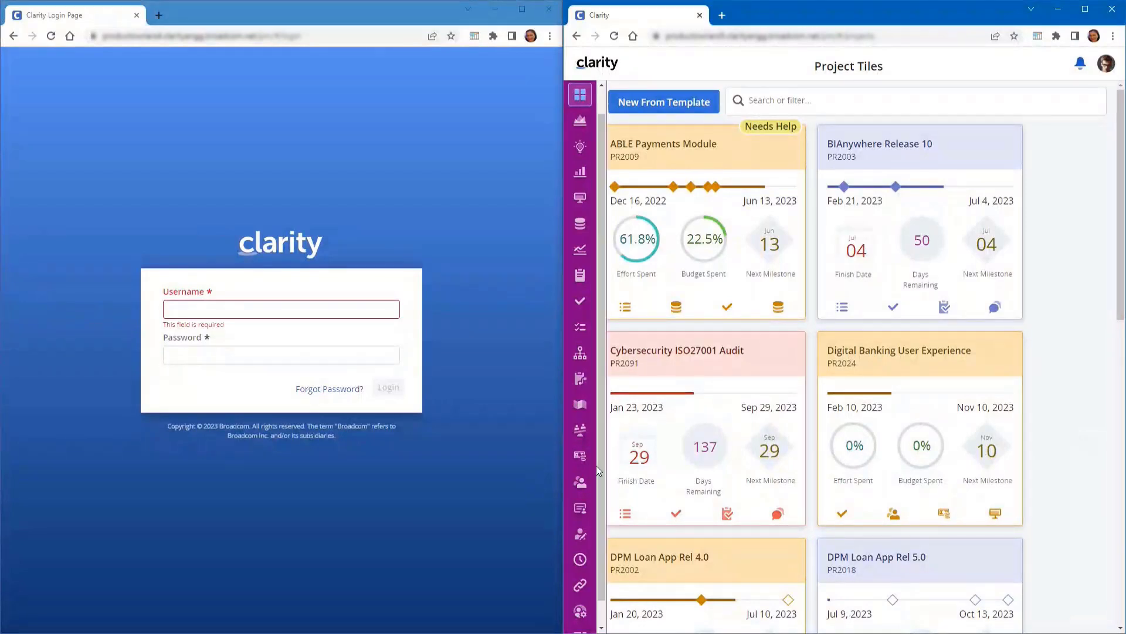
{"action": "scroll", "coordinate": [587, 604], "scroll_direction": "down", "scroll_amount": 1}
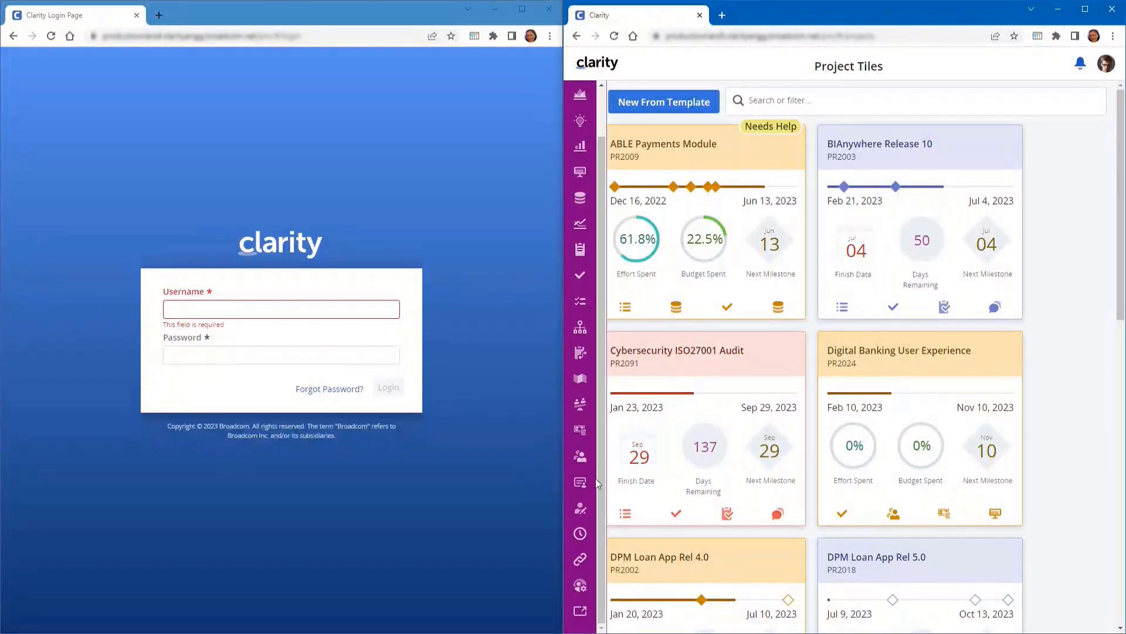
{"action": "left_click", "coordinate": [579, 587]}
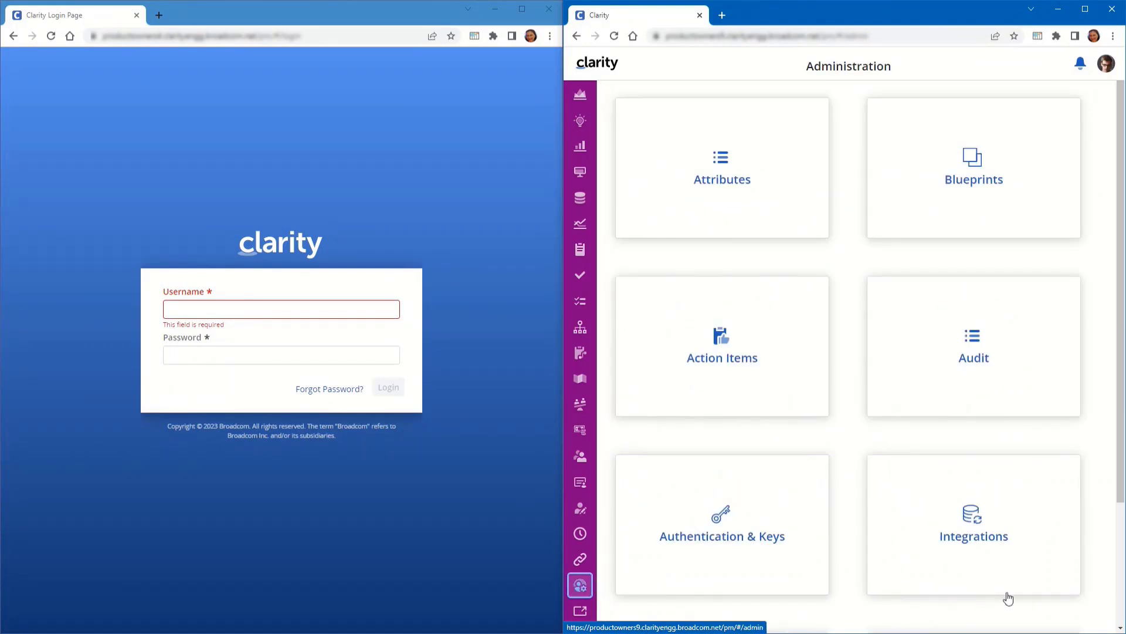
{"action": "scroll", "coordinate": [866, 268], "scroll_direction": "down", "scroll_amount": 3}
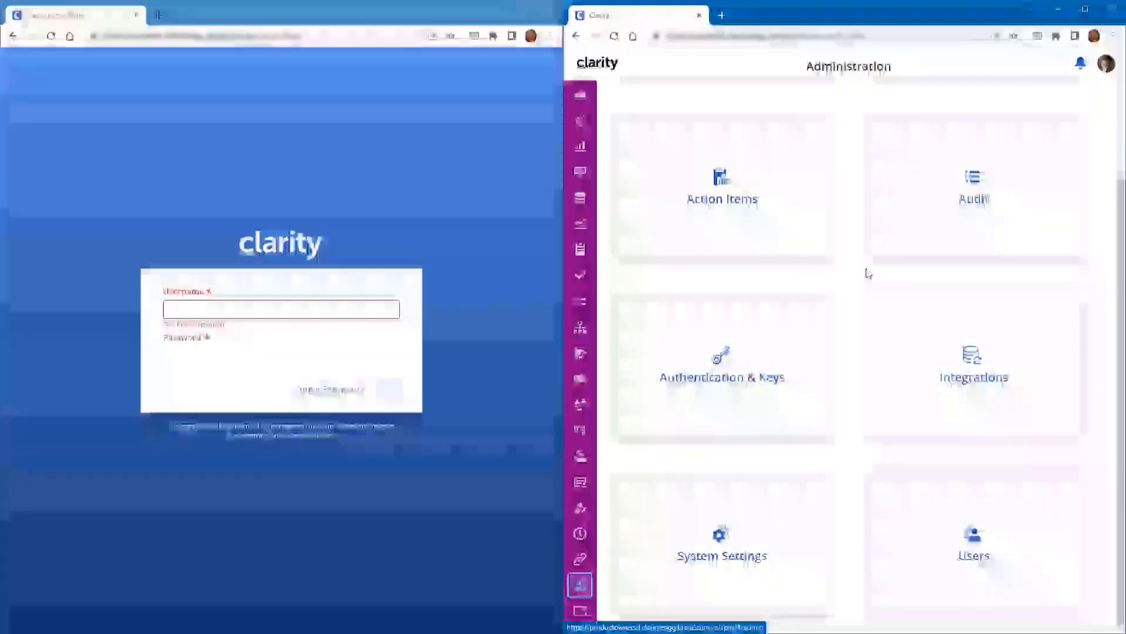
{"action": "scroll", "coordinate": [866, 269], "scroll_direction": "up", "scroll_amount": 3}
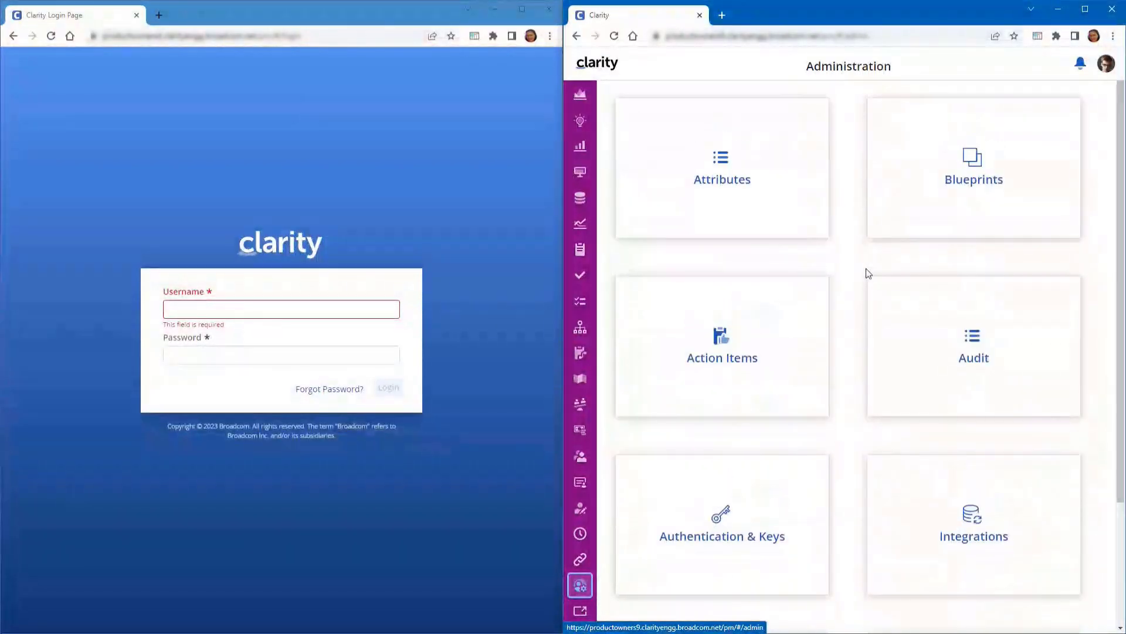
{"action": "mouse_move", "coordinate": [259, 244]}
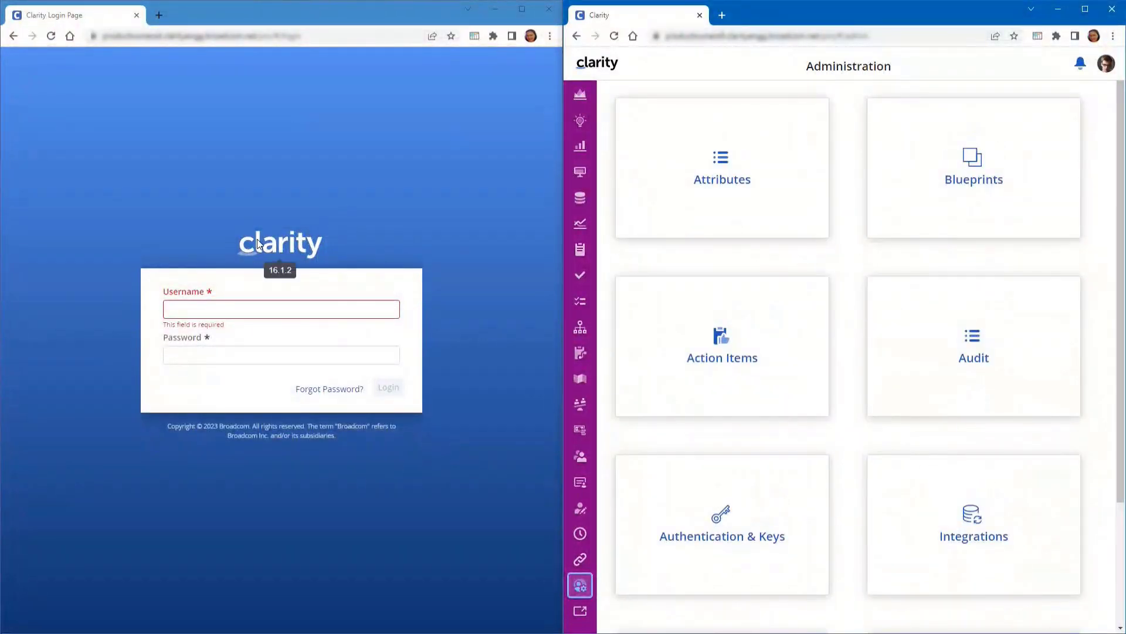
Sign in as admin in the left window
{"action": "left_click", "coordinate": [218, 309]}
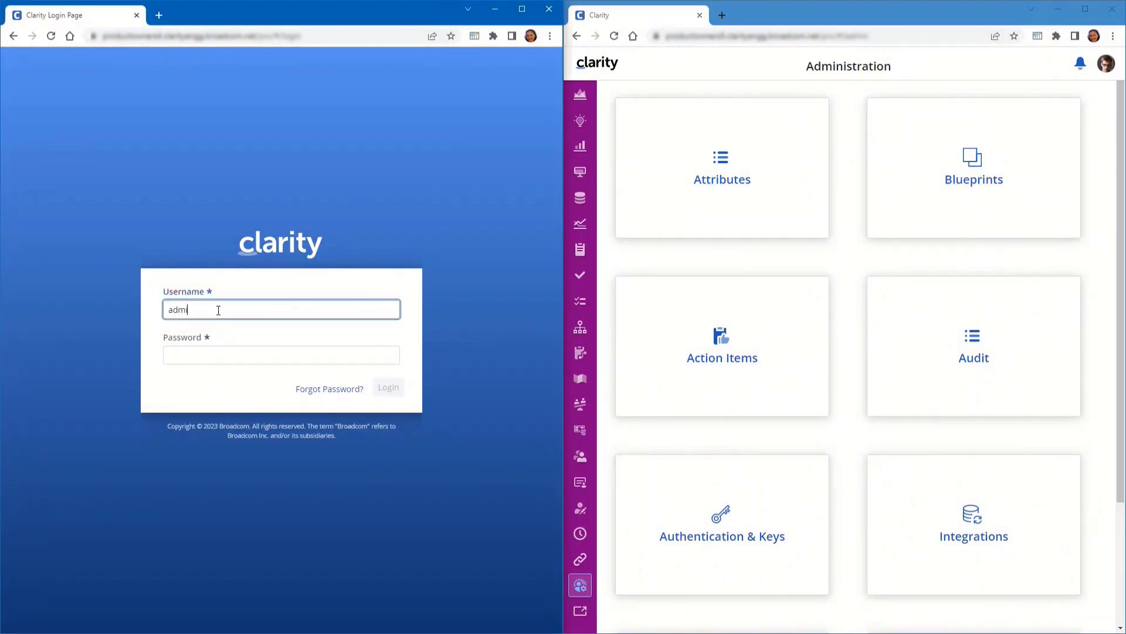
{"action": "key", "text": "Tab"}
{"action": "key", "text": "Return"}
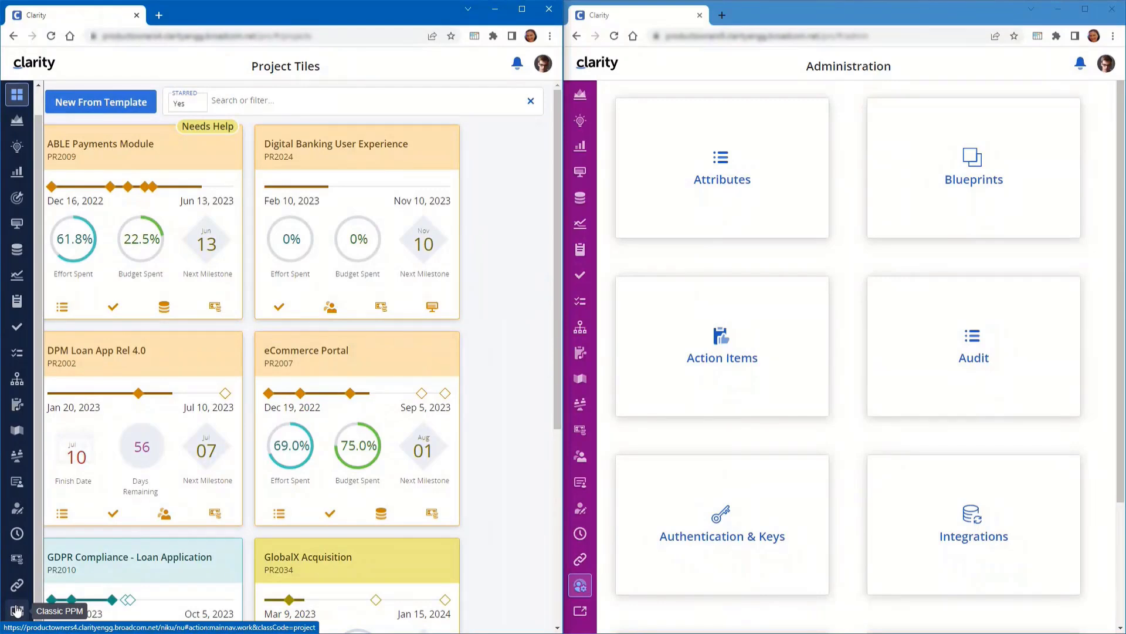
In Classic PPM, open the Administration - Clarity - All Tiles group's global access rights
{"action": "left_click", "coordinate": [16, 610]}
{"action": "left_click", "coordinate": [17, 131]}
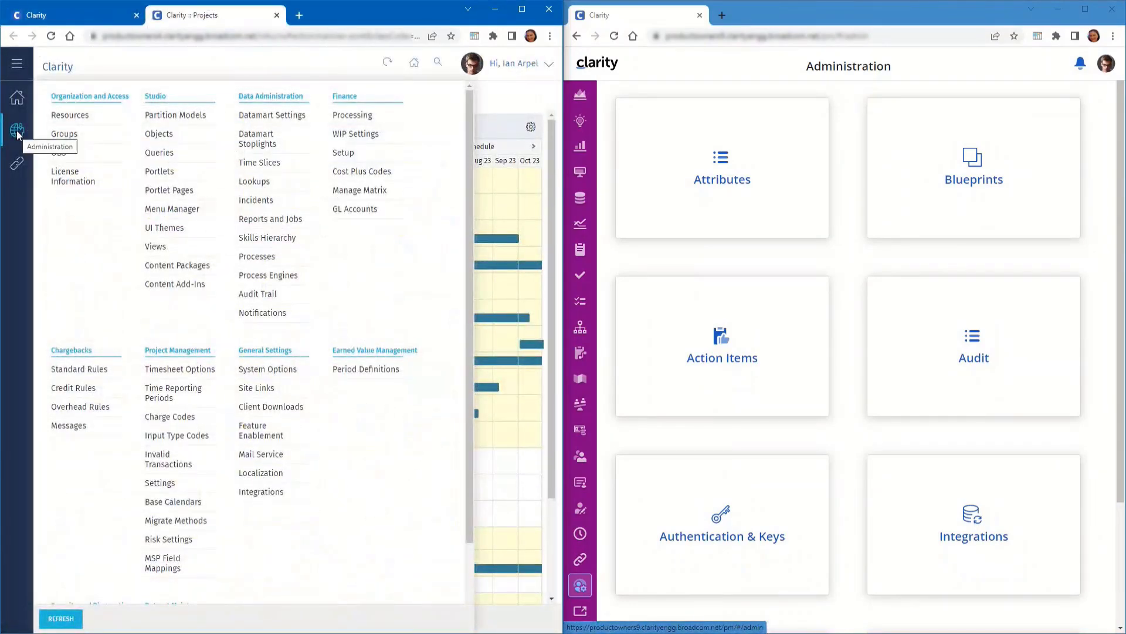
{"action": "left_click", "coordinate": [64, 131]}
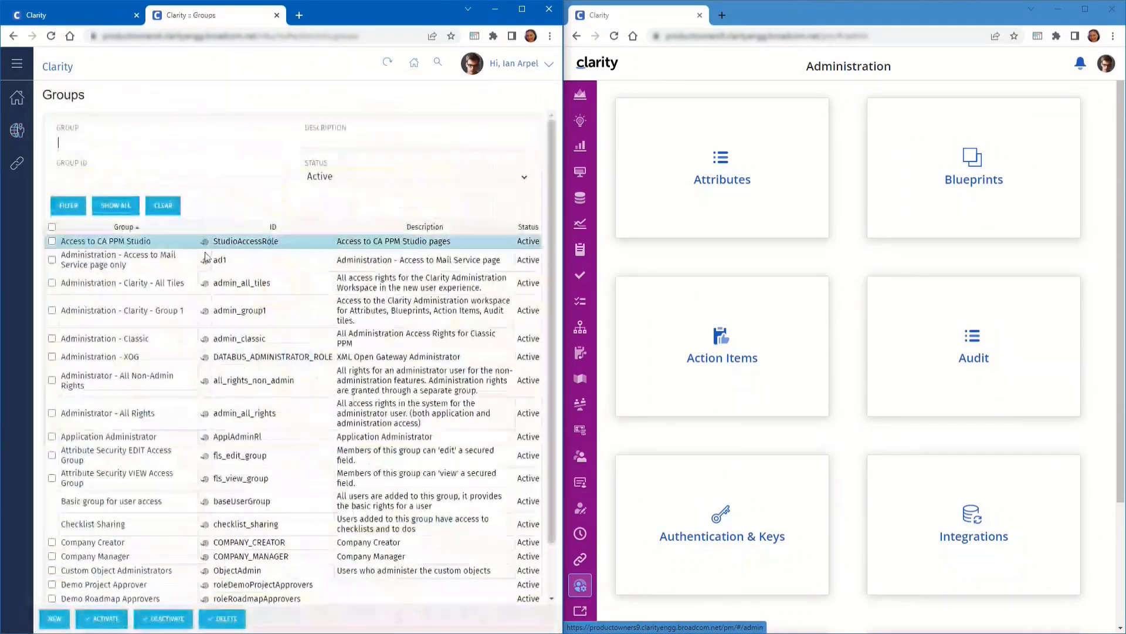
{"action": "left_click", "coordinate": [113, 283]}
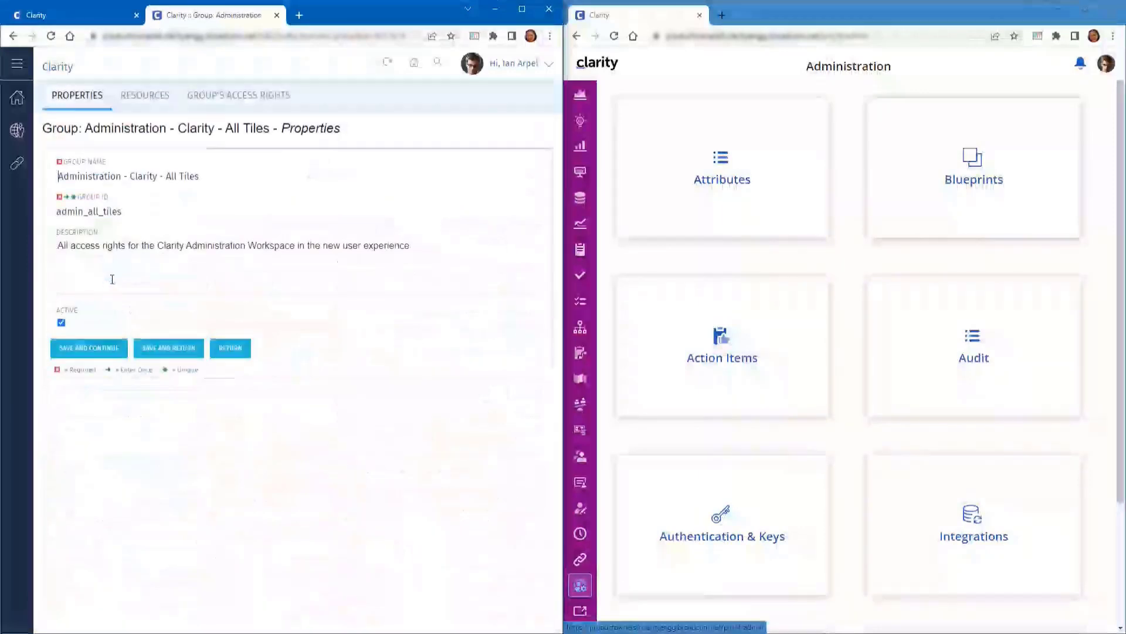
{"action": "mouse_move", "coordinate": [211, 106]}
{"action": "left_click", "coordinate": [208, 181]}
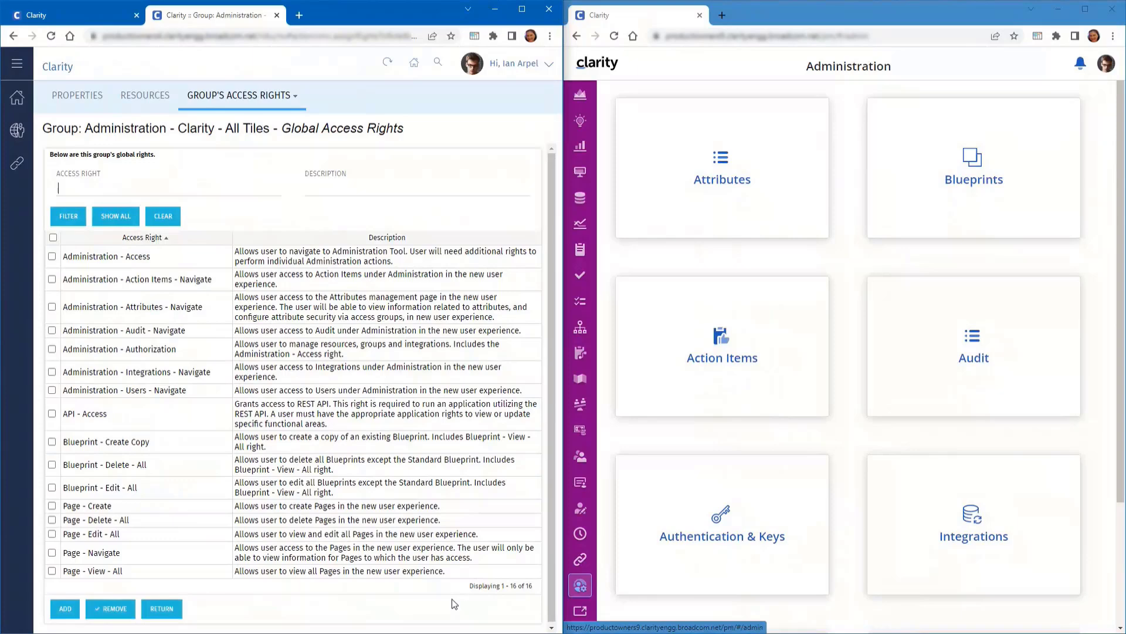
{"action": "left_click", "coordinate": [580, 615]}
{"action": "left_click", "coordinate": [584, 132]}
In the right window, list the admin_clarity group's 16 global access rights for comparison
{"action": "left_click", "coordinate": [623, 134]}
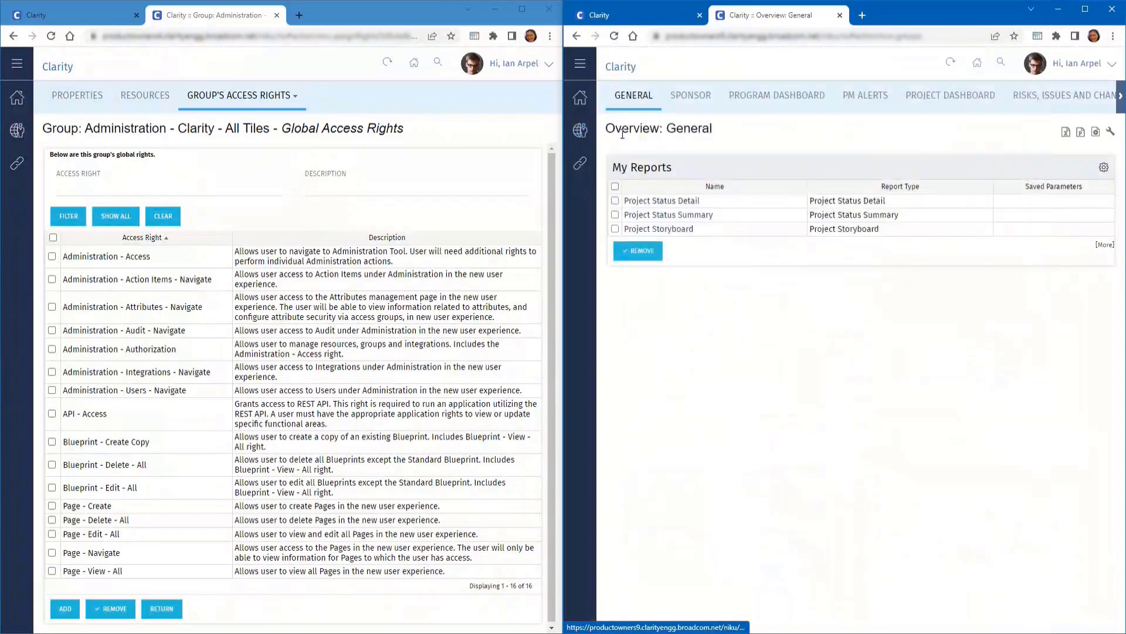
{"action": "left_click", "coordinate": [678, 286]}
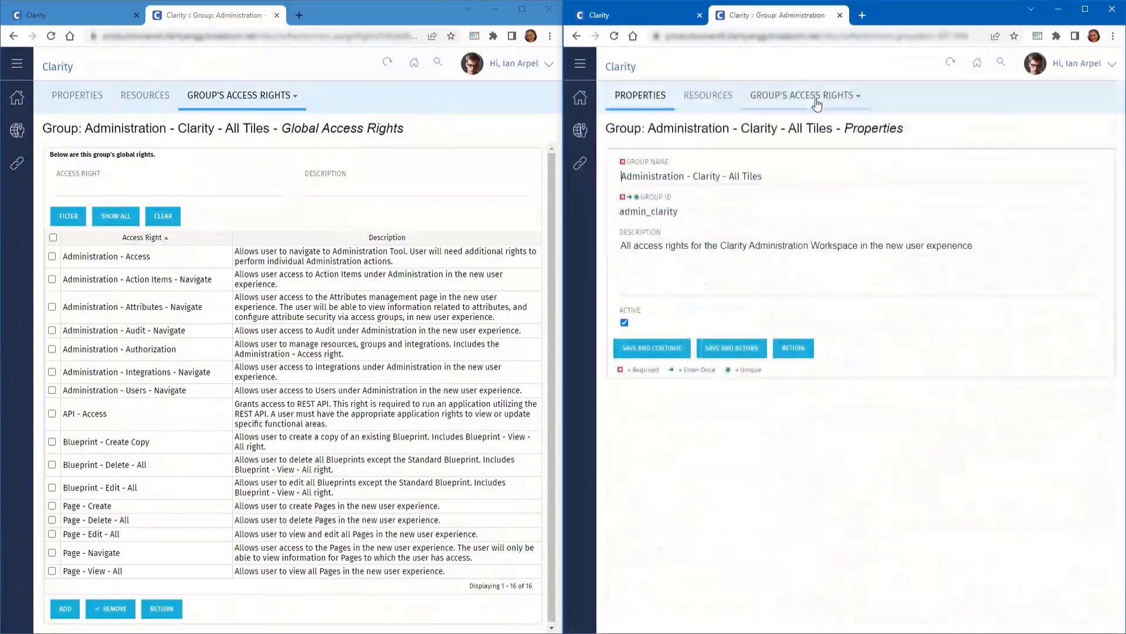
{"action": "left_click", "coordinate": [803, 95]}
{"action": "left_click", "coordinate": [779, 168]}
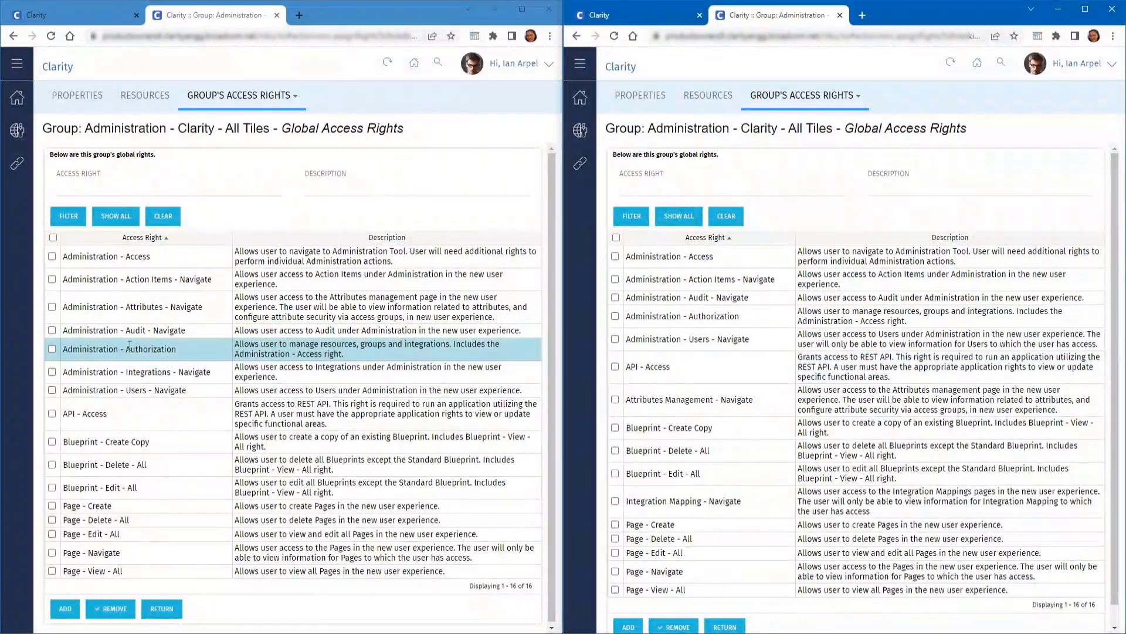
Remove Administration - Authorization and Administration - Access from the left group, leaving 14 rights
{"action": "left_click", "coordinate": [52, 350]}
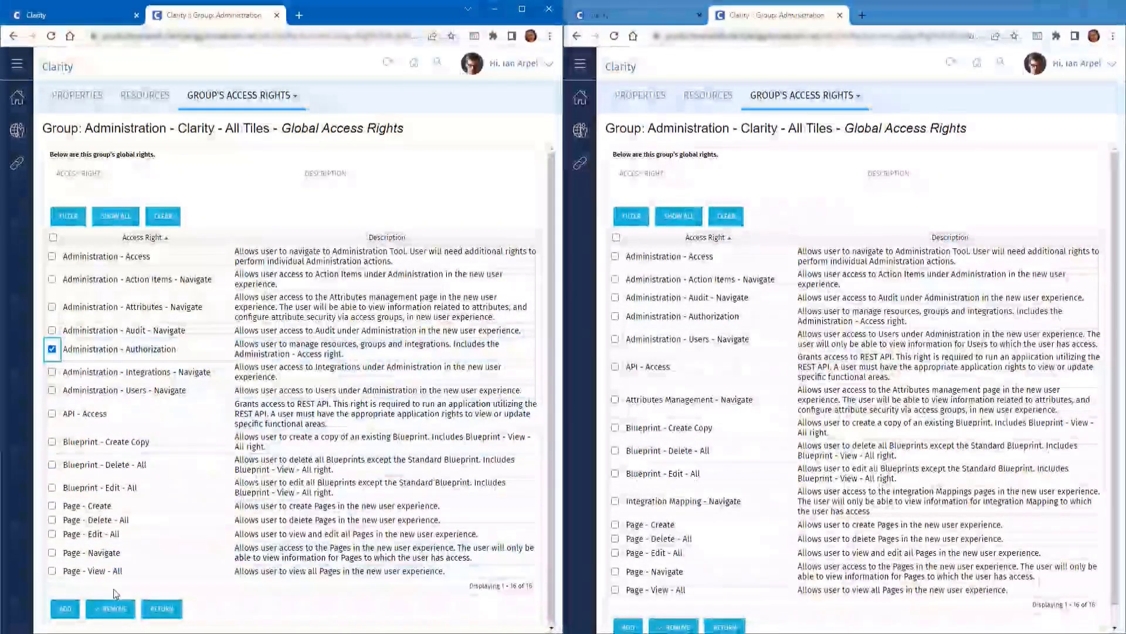
{"action": "left_click", "coordinate": [114, 609]}
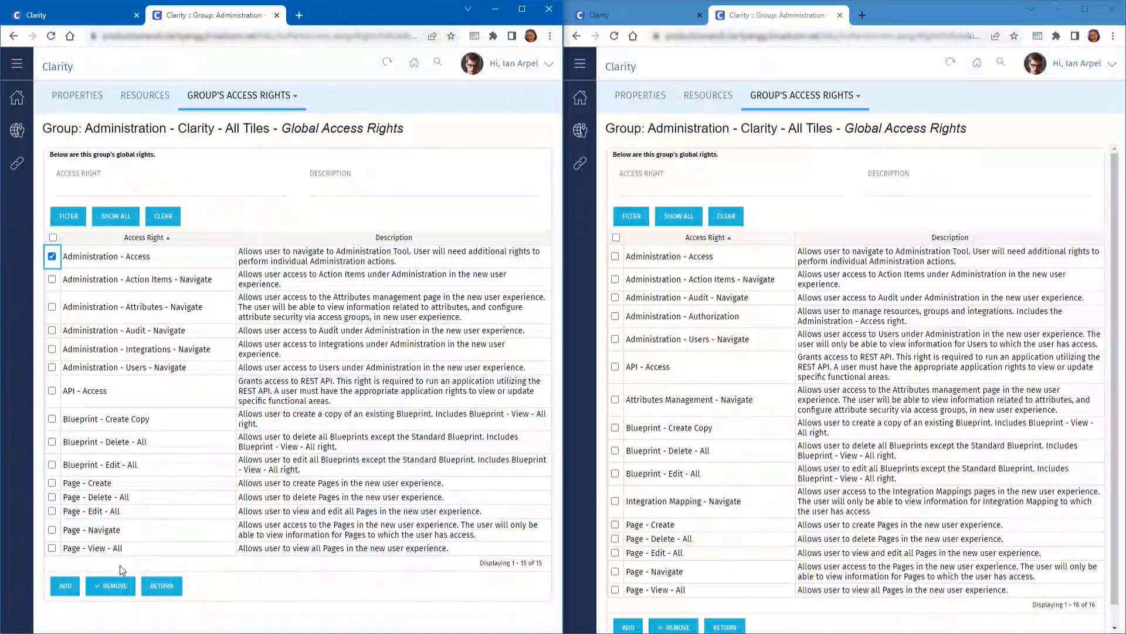
{"action": "left_click", "coordinate": [110, 586]}
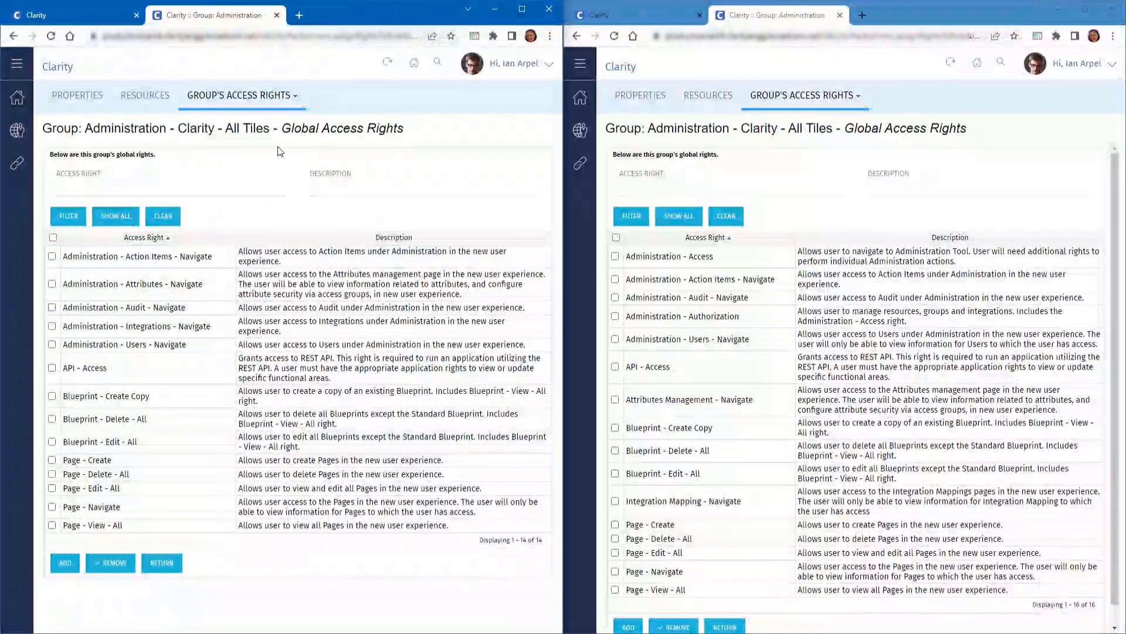
{"action": "left_click", "coordinate": [277, 15]}
Log out of the left window and sign back in as admin
{"action": "left_click", "coordinate": [533, 61]}
{"action": "left_click", "coordinate": [441, 168]}
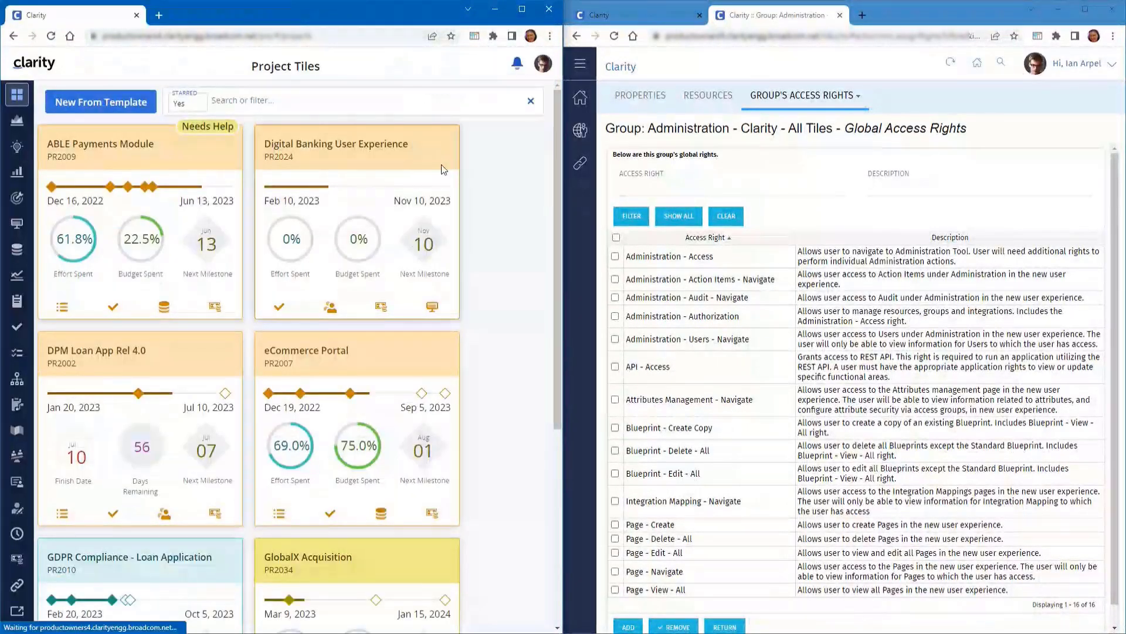
{"action": "type", "text": "admin"}
{"action": "key", "text": "Tab"}
{"action": "type", "text": "•••••"}
{"action": "key", "text": "Return"}
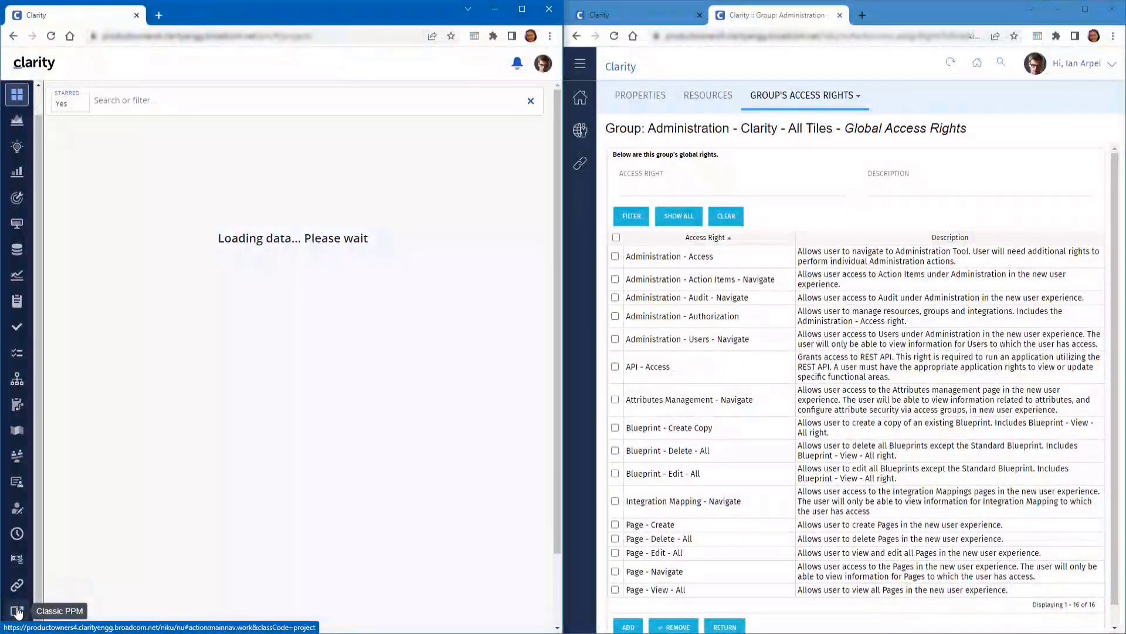
Open the Administration - Clarity - All Tiles group's global access rights in Classic PPM
{"action": "left_click", "coordinate": [17, 612]}
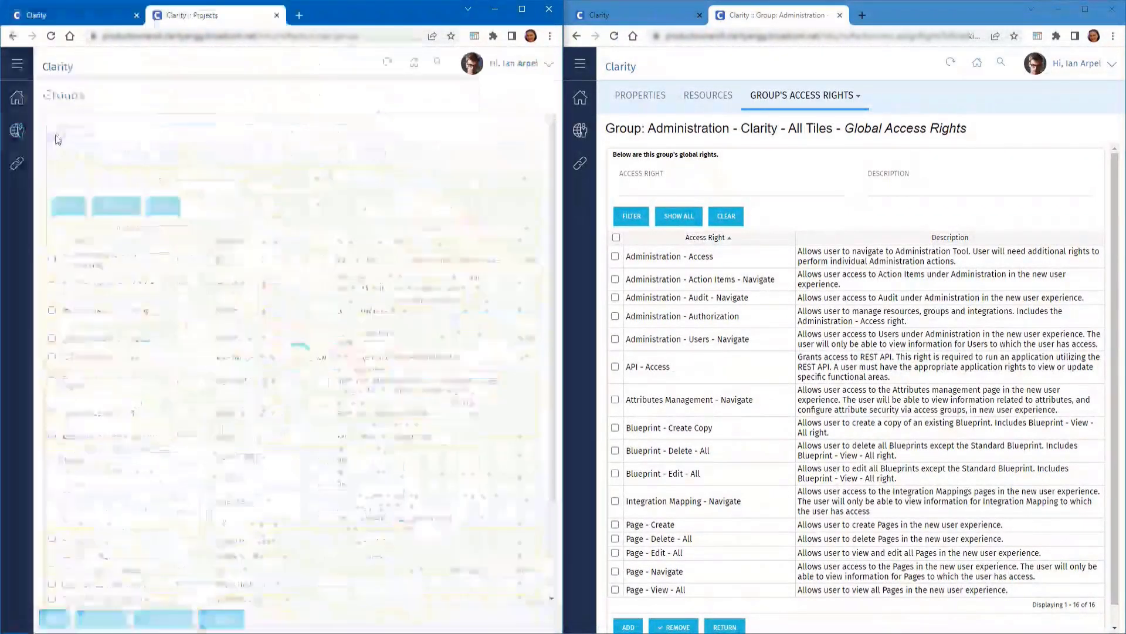
{"action": "left_click", "coordinate": [116, 286]}
{"action": "left_click", "coordinate": [229, 96]}
{"action": "left_click", "coordinate": [206, 165]}
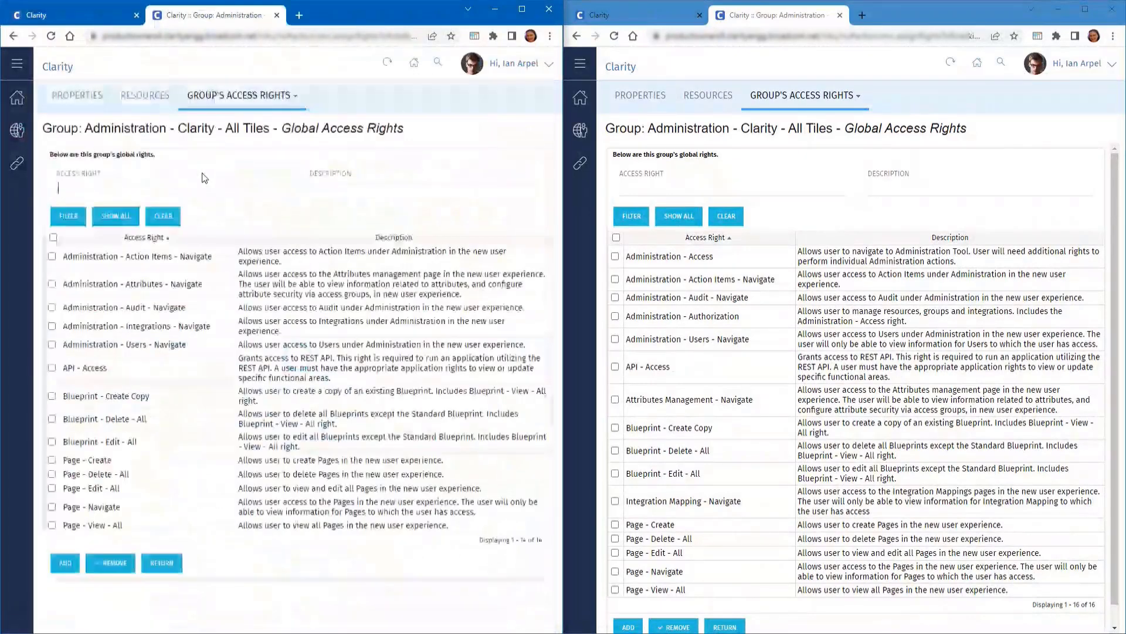
Add the Administration - Navigate right, found by filtering 'admin*nav', to the group
{"action": "left_click", "coordinate": [64, 563]}
{"action": "type", "text": "ad"}
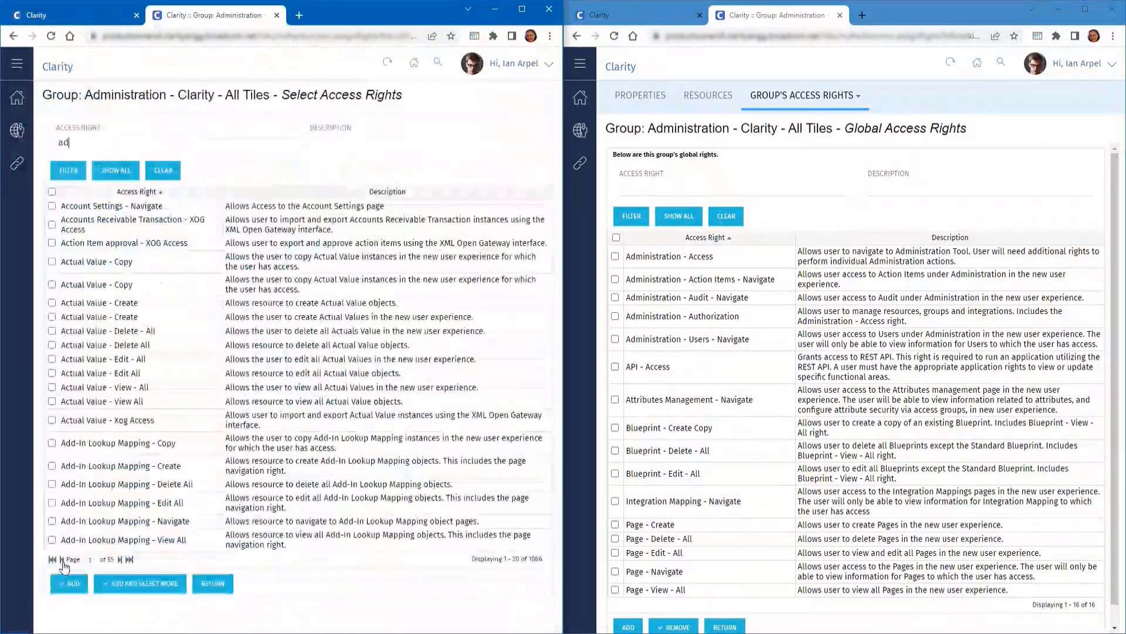
{"action": "type", "text": "min*"}
{"action": "type", "text": "nav"}
{"action": "key", "text": "Return"}
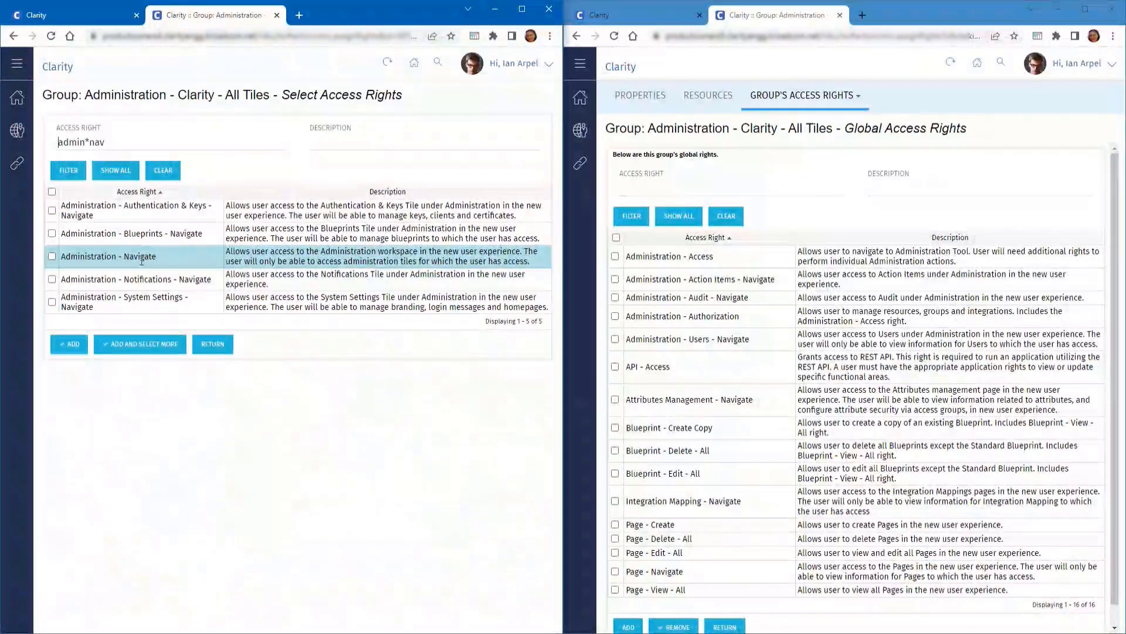
{"action": "left_click", "coordinate": [51, 256]}
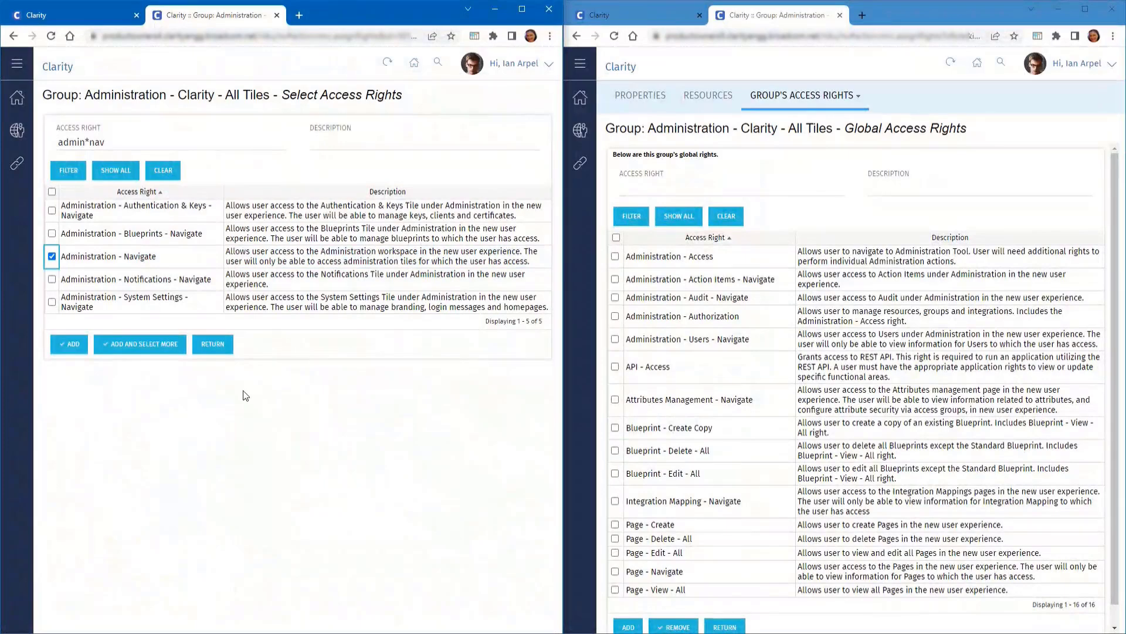
{"action": "left_click", "coordinate": [73, 348]}
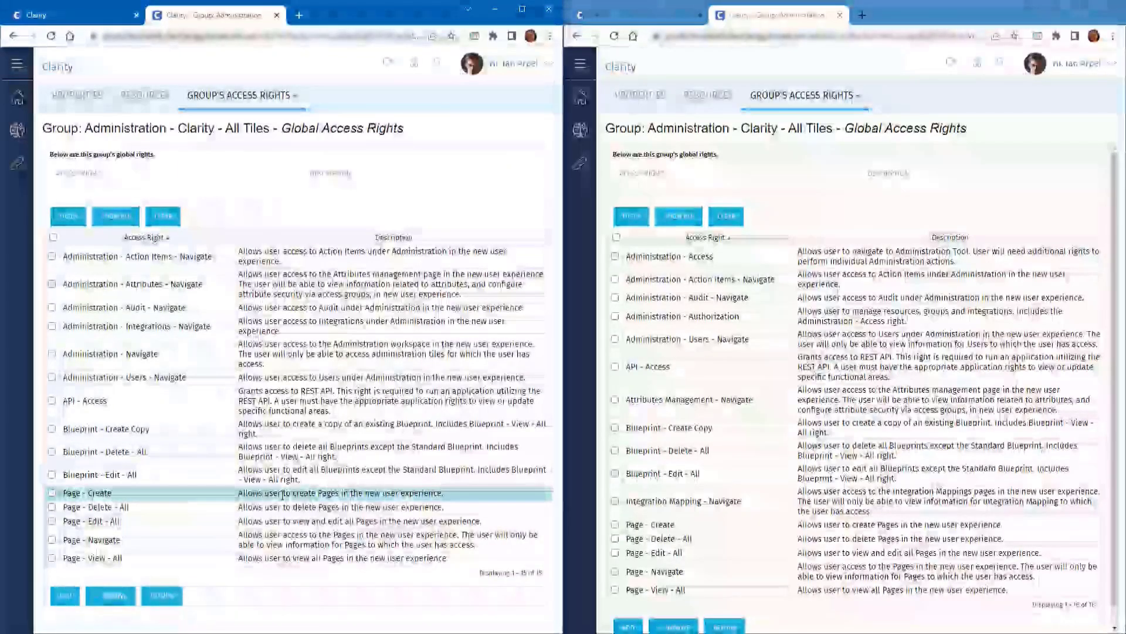
Close the group's tab and log out of Clarity from the account menu
{"action": "left_click", "coordinate": [463, 76]}
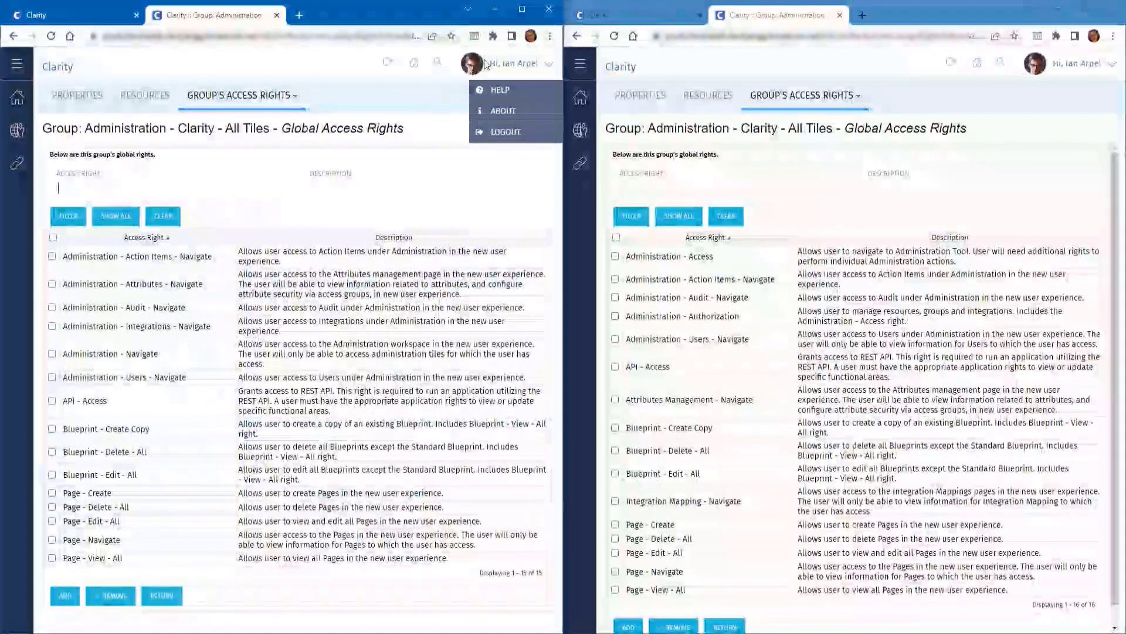
{"action": "left_click", "coordinate": [276, 15]}
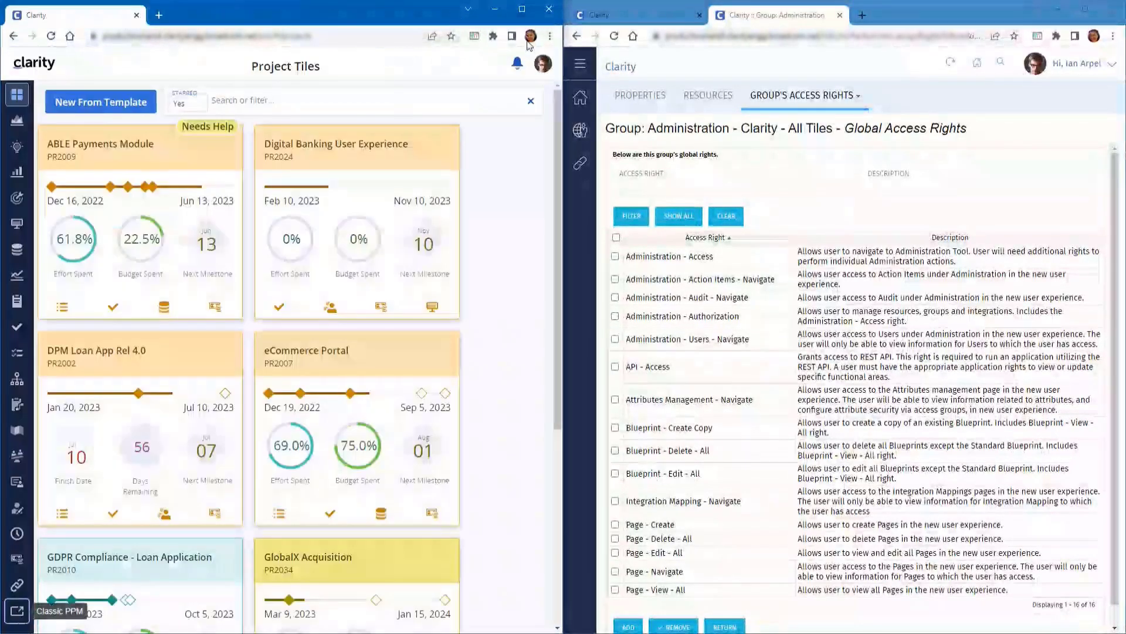
{"action": "left_click", "coordinate": [545, 67]}
{"action": "left_click", "coordinate": [475, 169]}
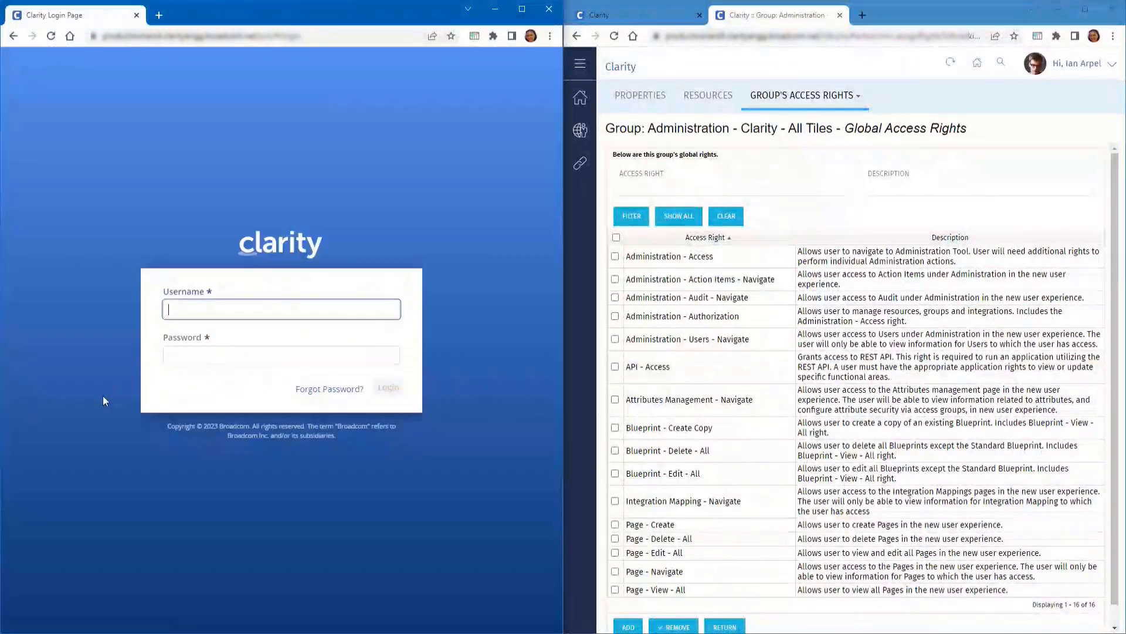
Sign back in as the administrator and open the Administration workspace
{"action": "key", "text": "Tab"}
{"action": "key", "text": "Return"}
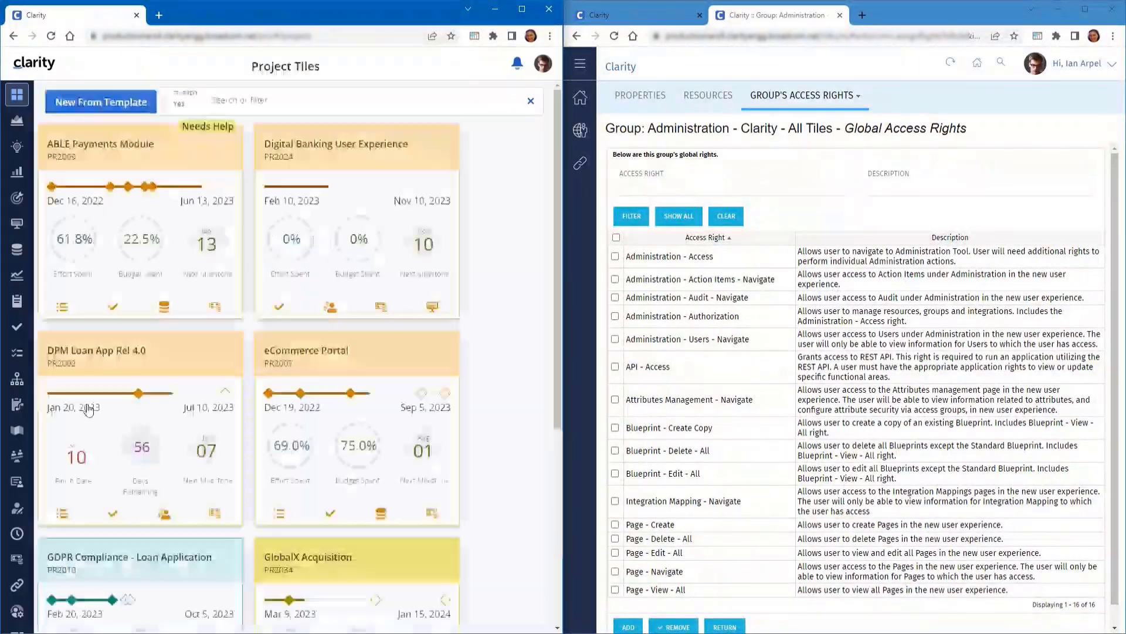
{"action": "scroll", "coordinate": [20, 563], "scroll_direction": "down", "scroll_amount": 1}
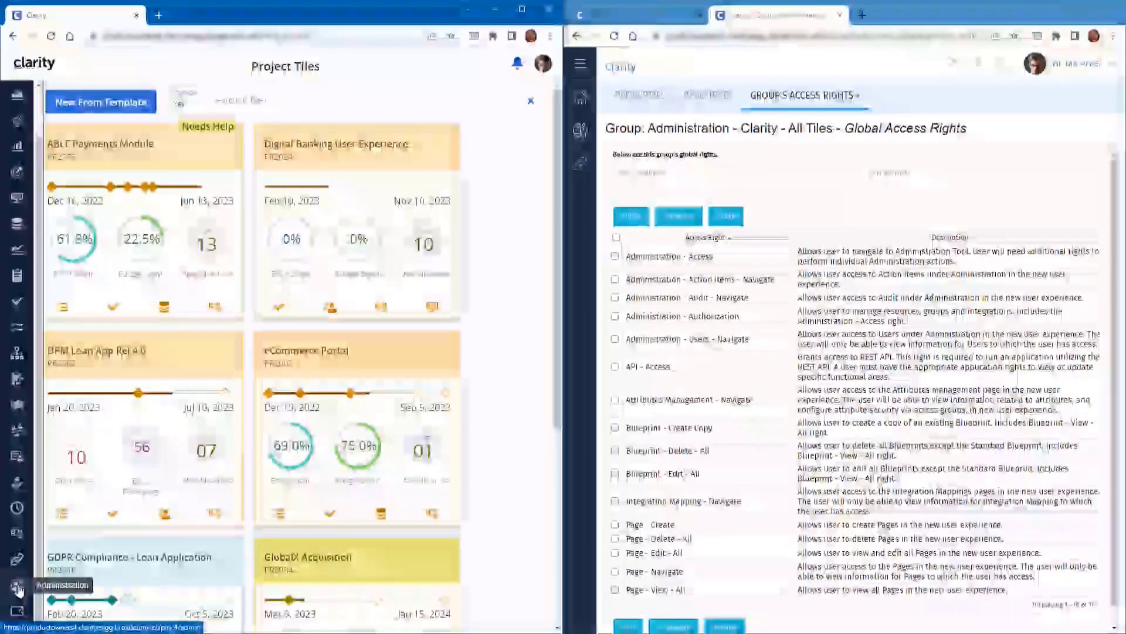
{"action": "left_click", "coordinate": [18, 587]}
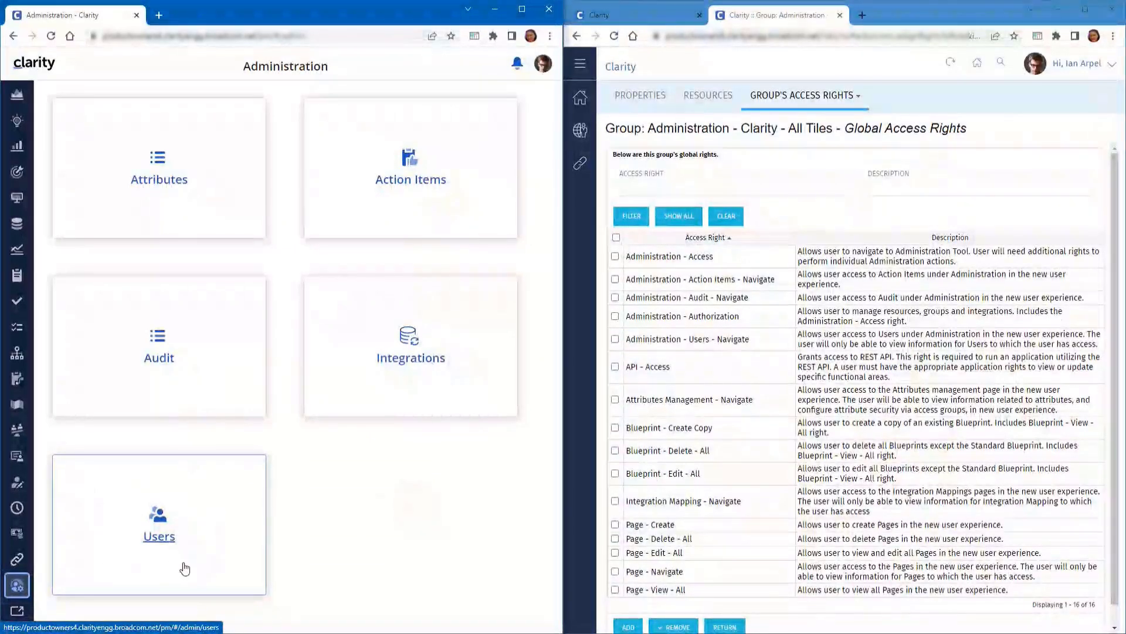
Open the Users list, check the first user's User Groups memberships, then return to Administration
{"action": "left_click", "coordinate": [165, 544]}
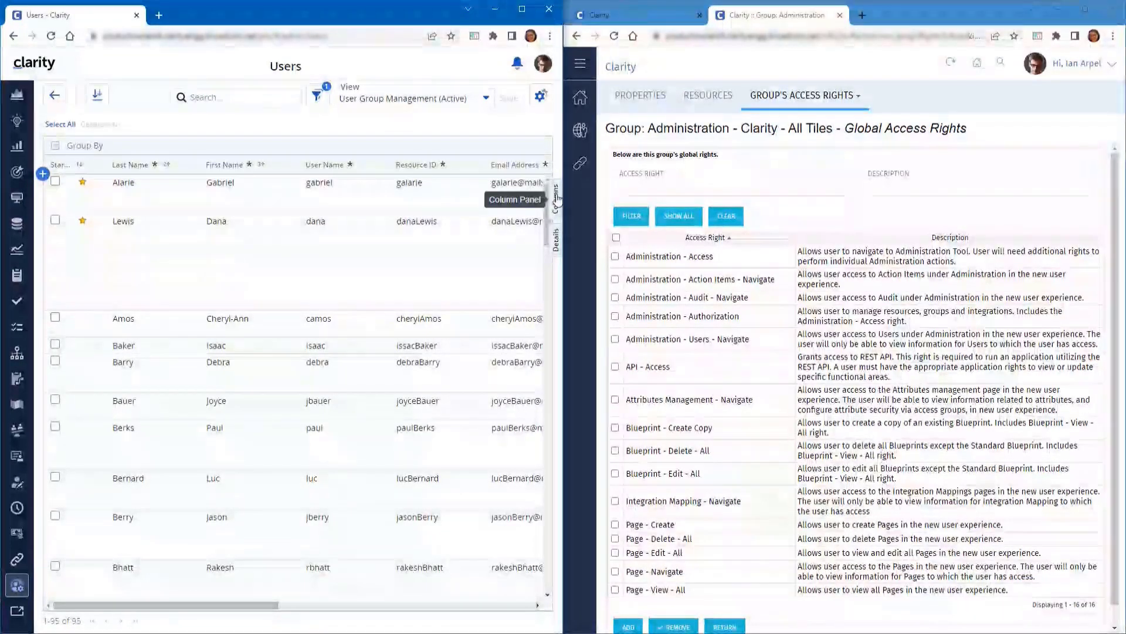
{"action": "left_click", "coordinate": [555, 199]}
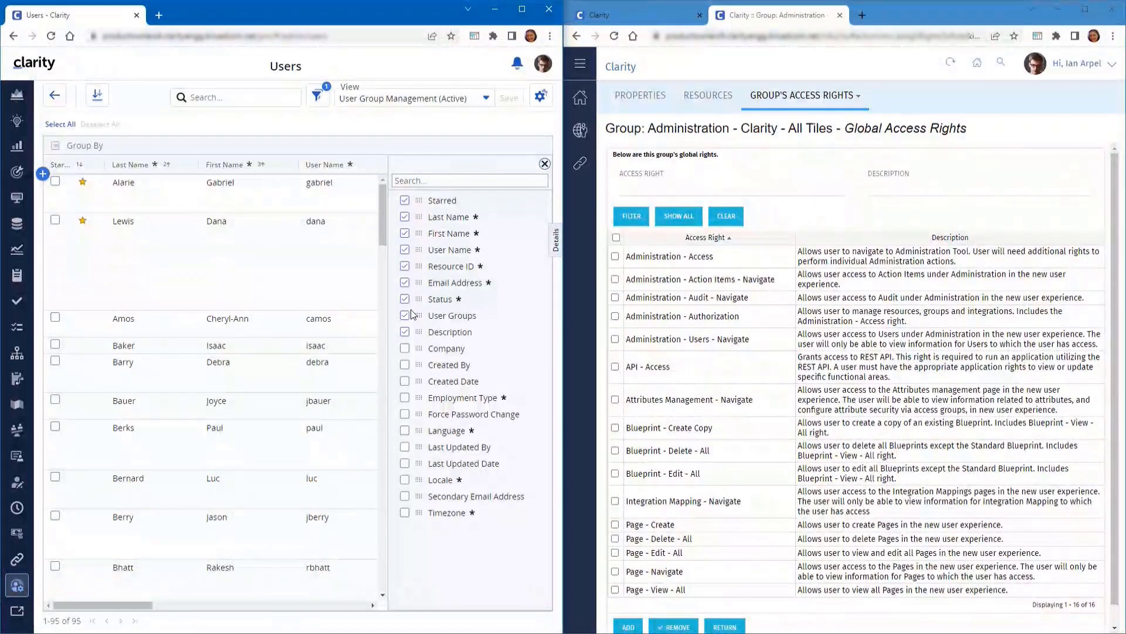
{"action": "left_click", "coordinate": [545, 164]}
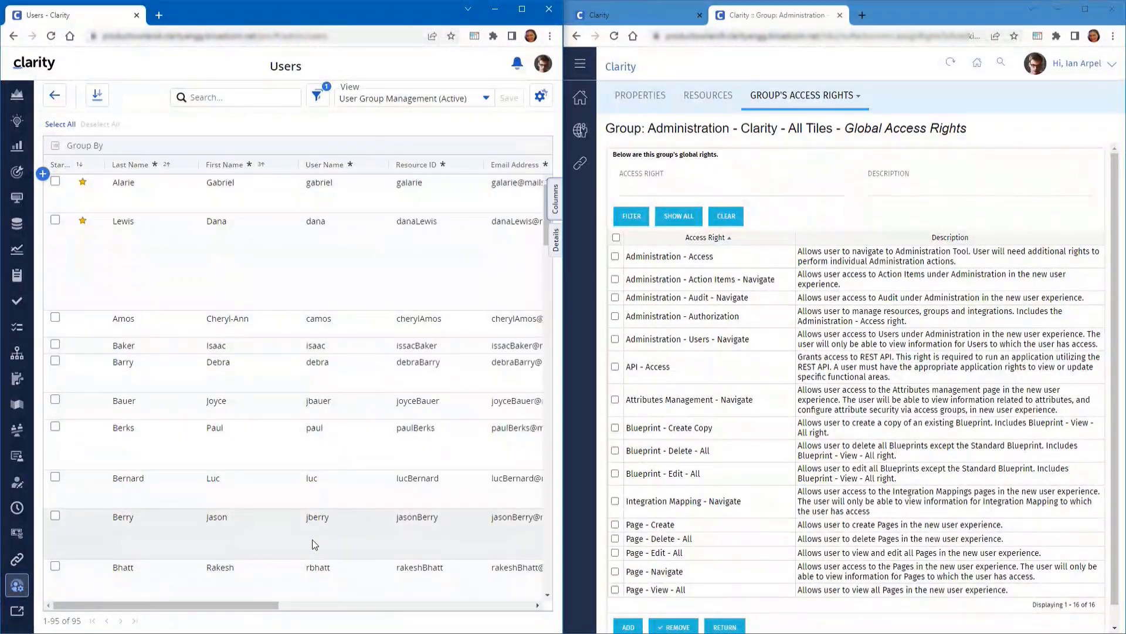
{"action": "left_click_drag", "start_coordinate": [262, 604], "coordinate": [504, 603]}
{"action": "left_click", "coordinate": [273, 199]}
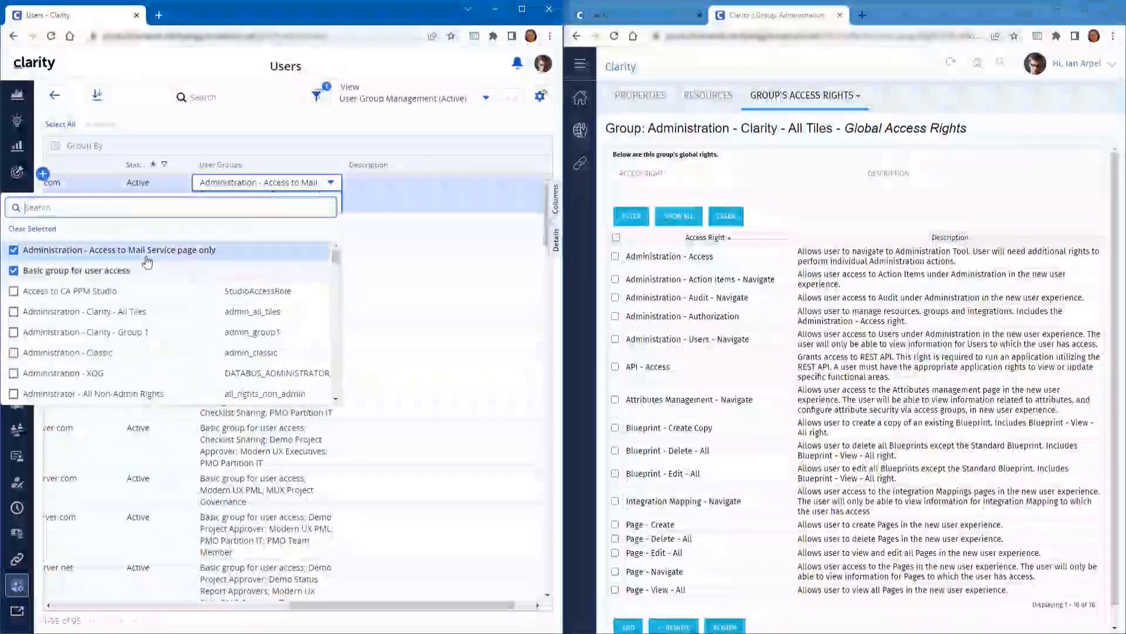
{"action": "left_click", "coordinate": [266, 136]}
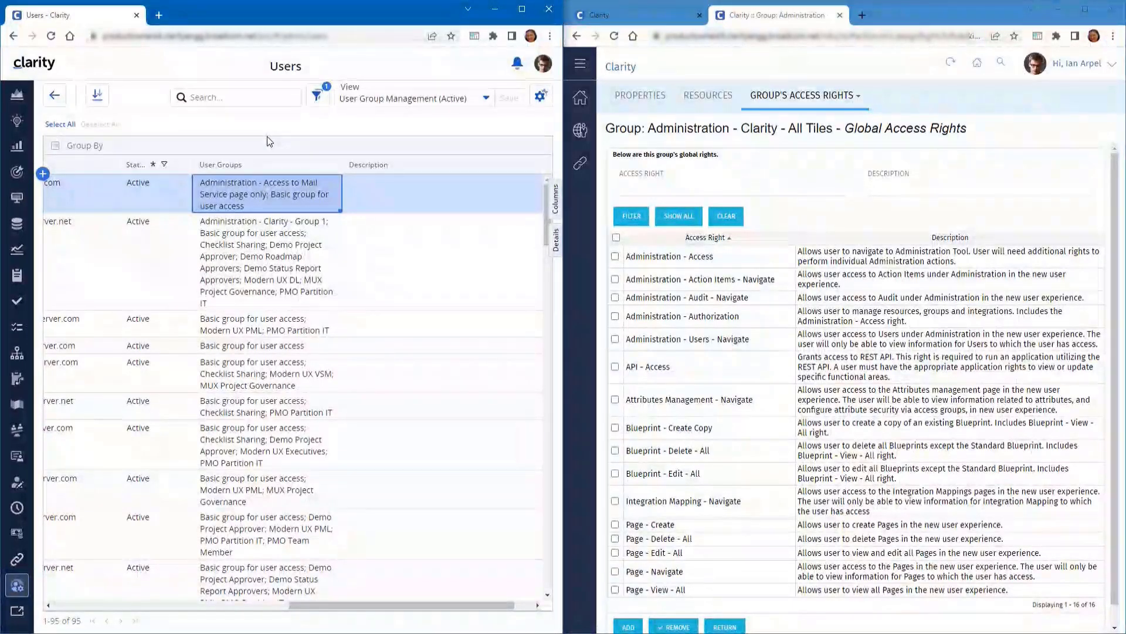
{"action": "left_click", "coordinate": [54, 96]}
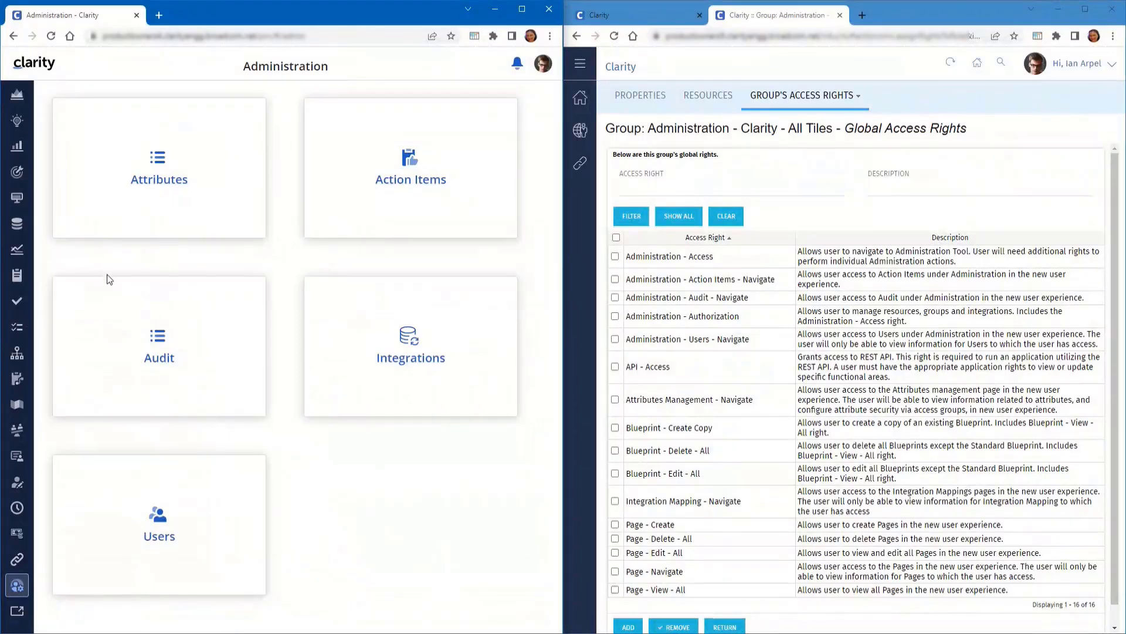
{"action": "left_click", "coordinate": [171, 183]}
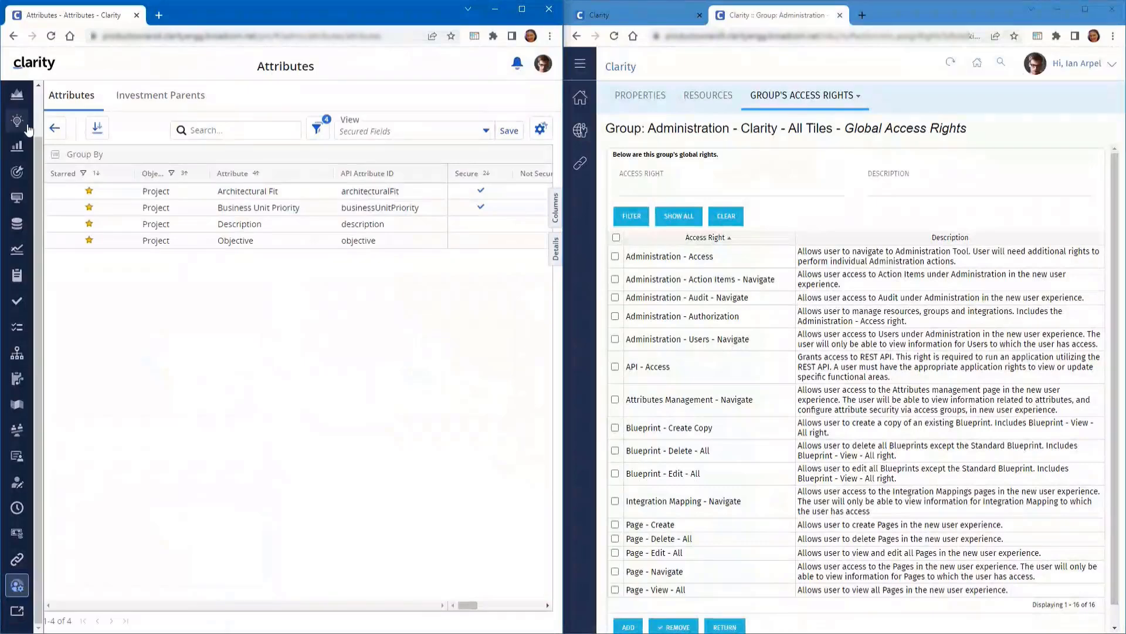
{"action": "left_click", "coordinate": [53, 123]}
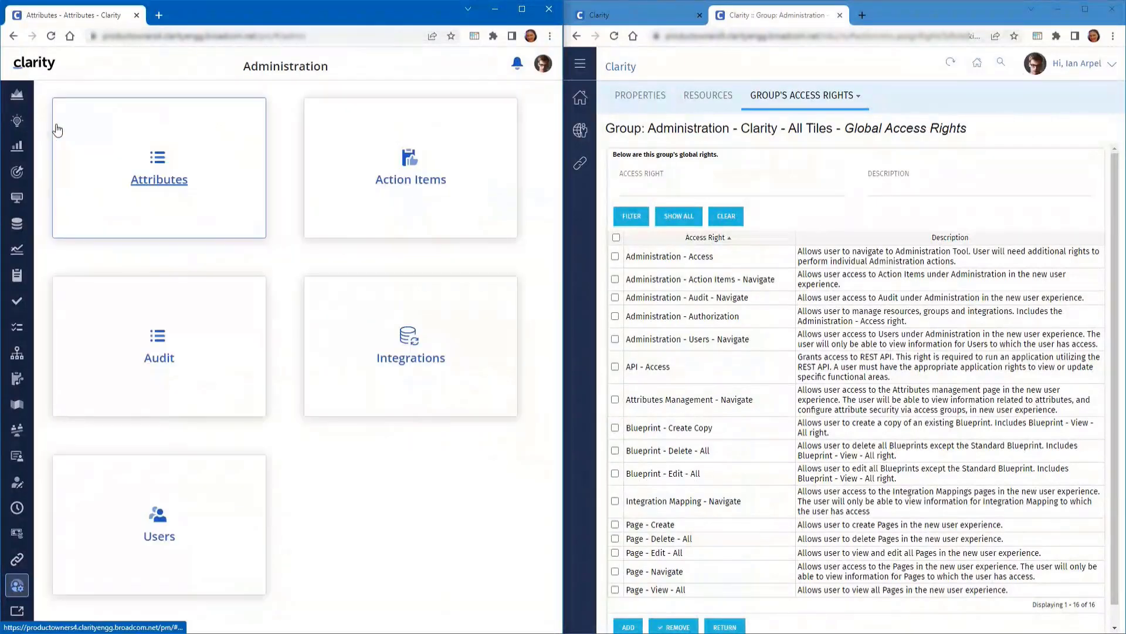
{"action": "left_click", "coordinate": [410, 187]}
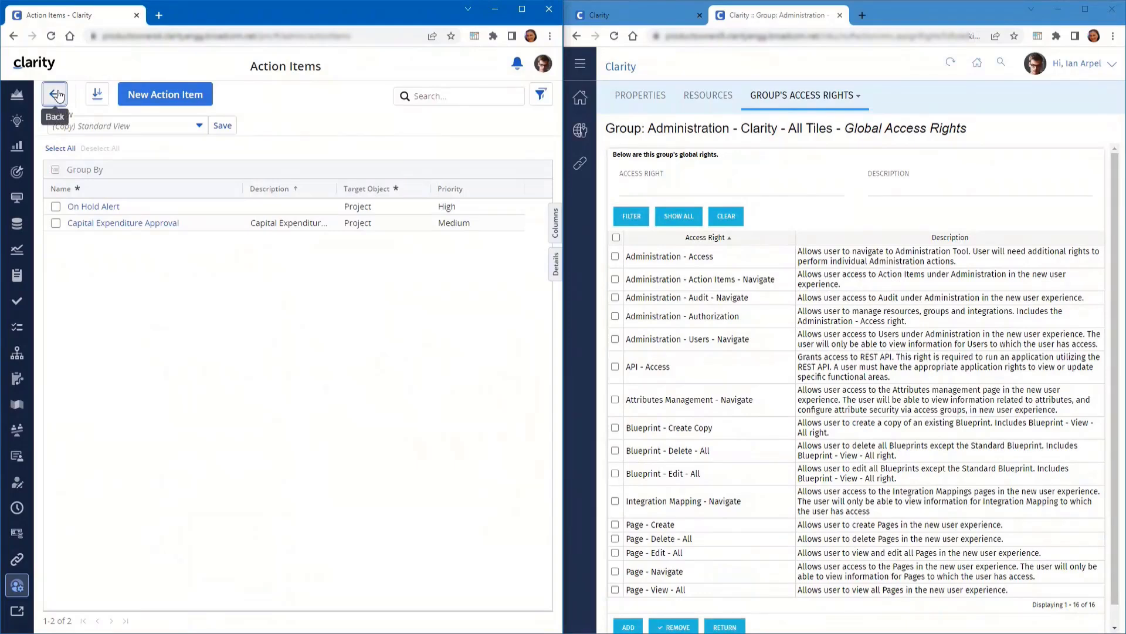
{"action": "left_click", "coordinate": [56, 94]}
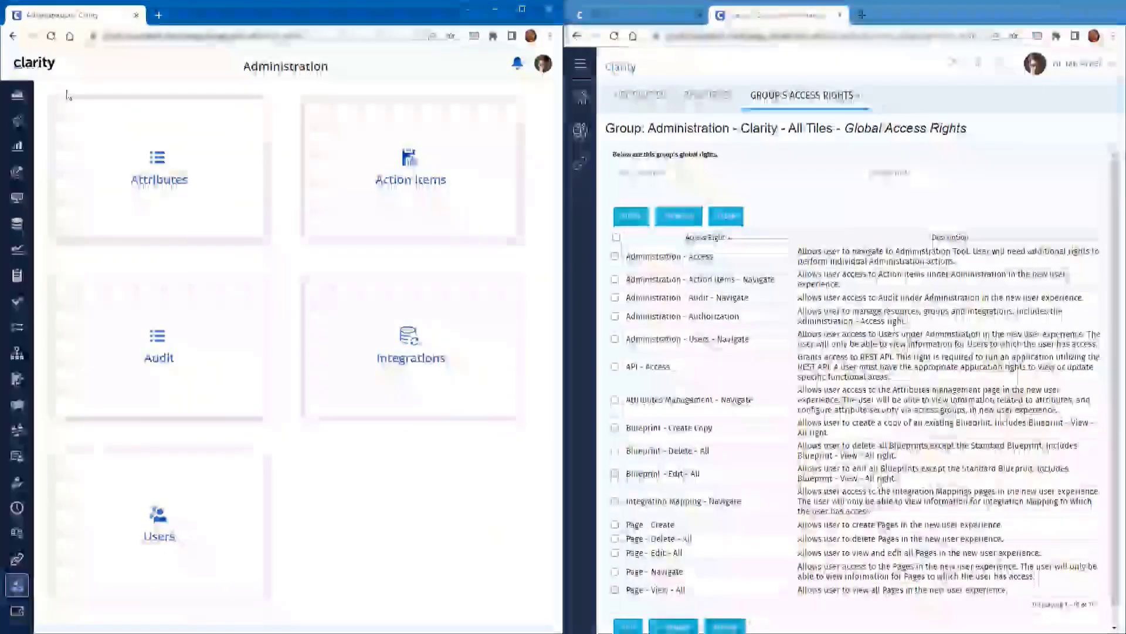
{"action": "left_click", "coordinate": [161, 361]}
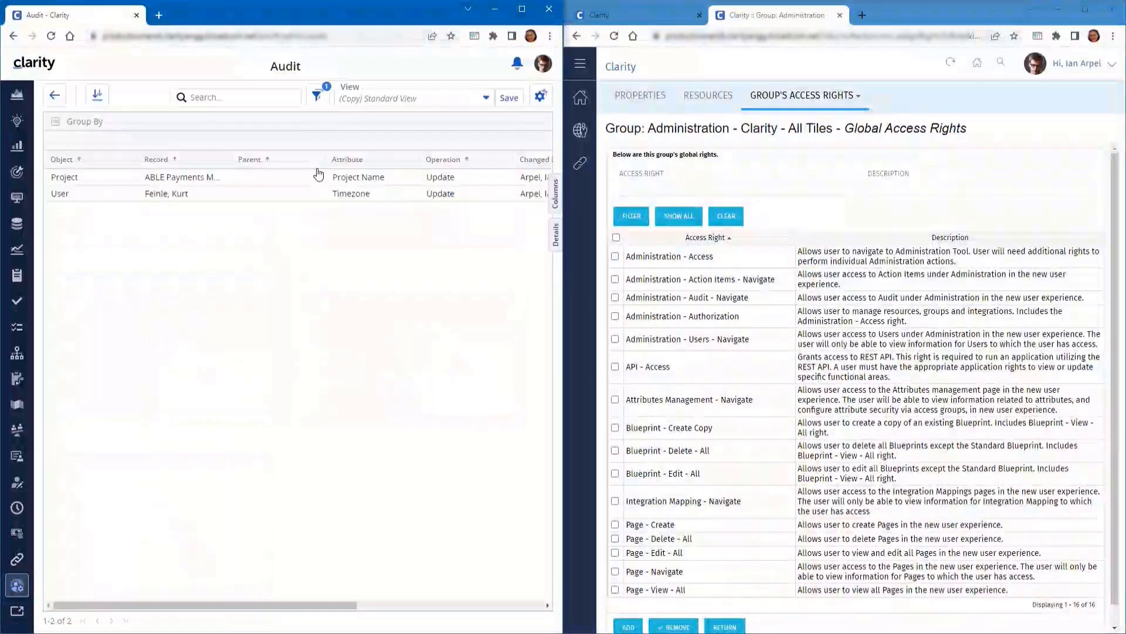
{"action": "left_click", "coordinate": [56, 96]}
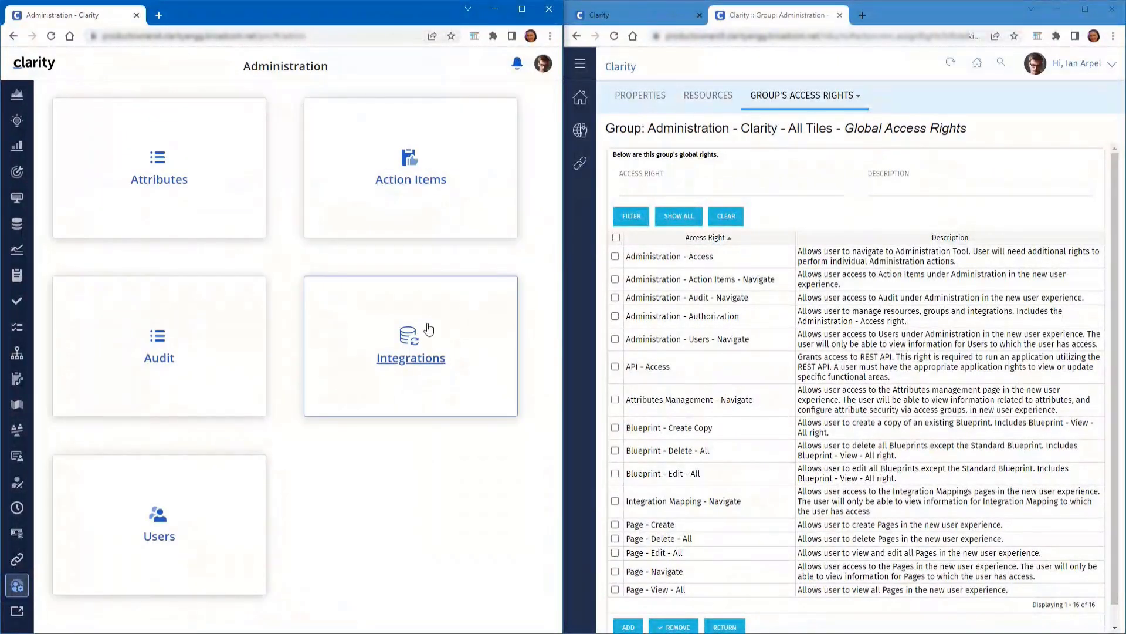
{"action": "left_click", "coordinate": [397, 361]}
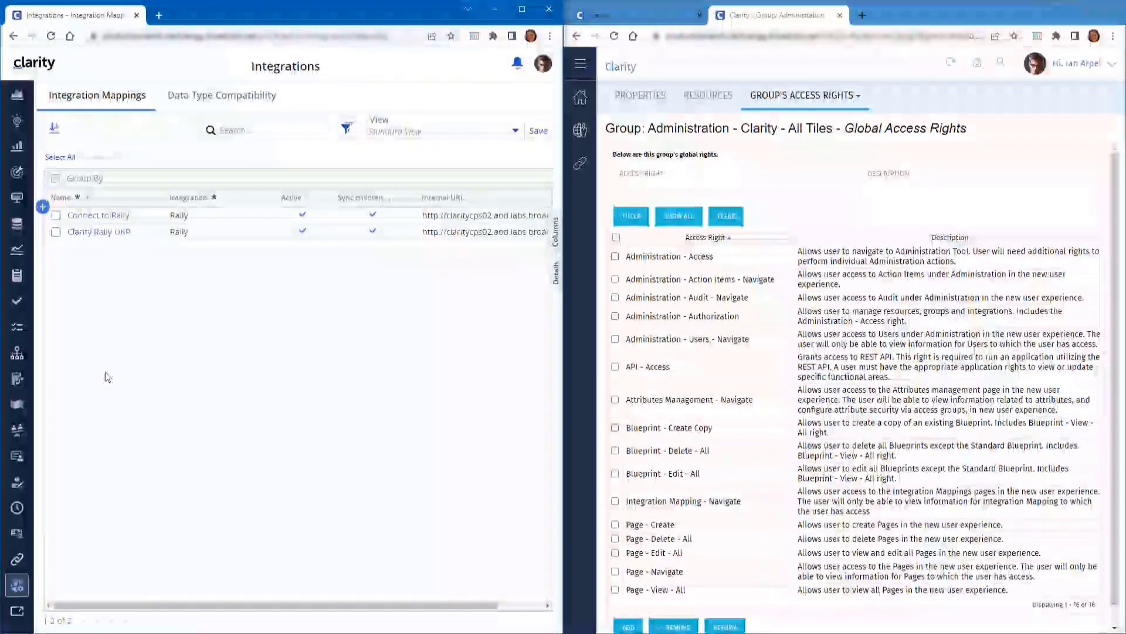
{"action": "left_click", "coordinate": [17, 582]}
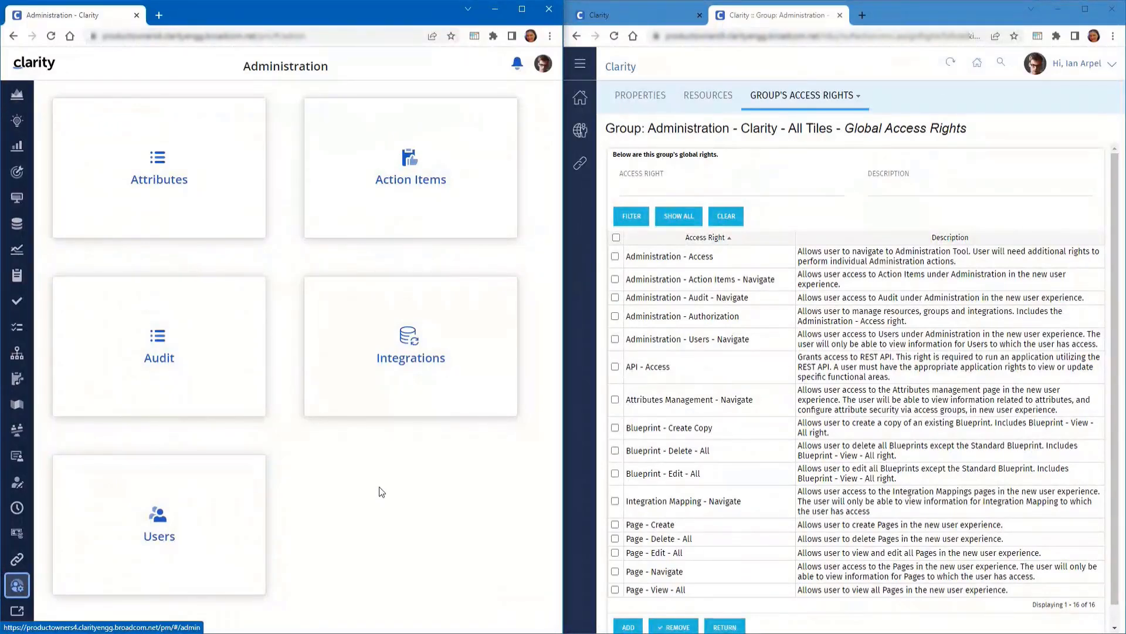
In Classic PPM, open the Administration - Clarity - All Tiles group's Global Access Rights
{"action": "left_click", "coordinate": [14, 612]}
{"action": "left_click", "coordinate": [17, 63]}
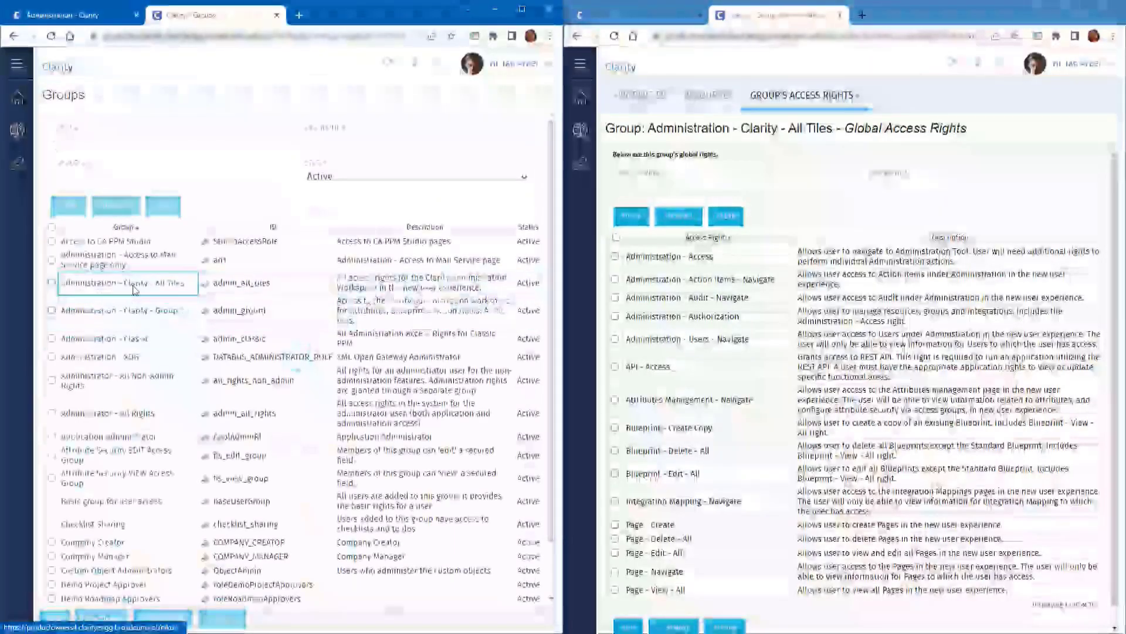
{"action": "left_click", "coordinate": [118, 281]}
{"action": "mouse_move", "coordinate": [233, 108]}
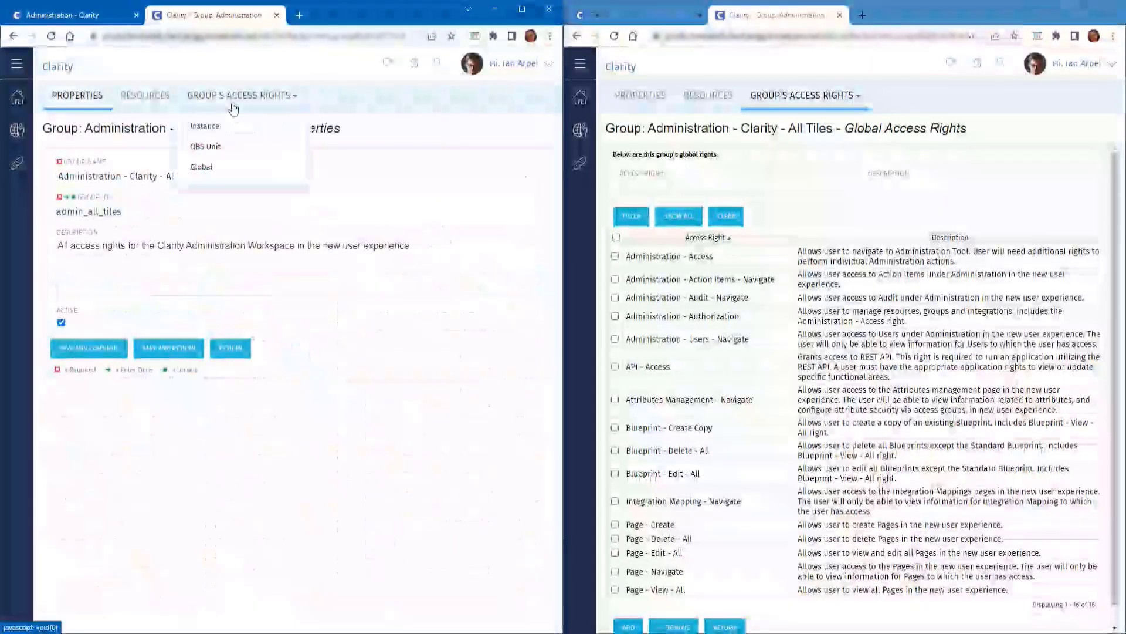
{"action": "left_click", "coordinate": [202, 167]}
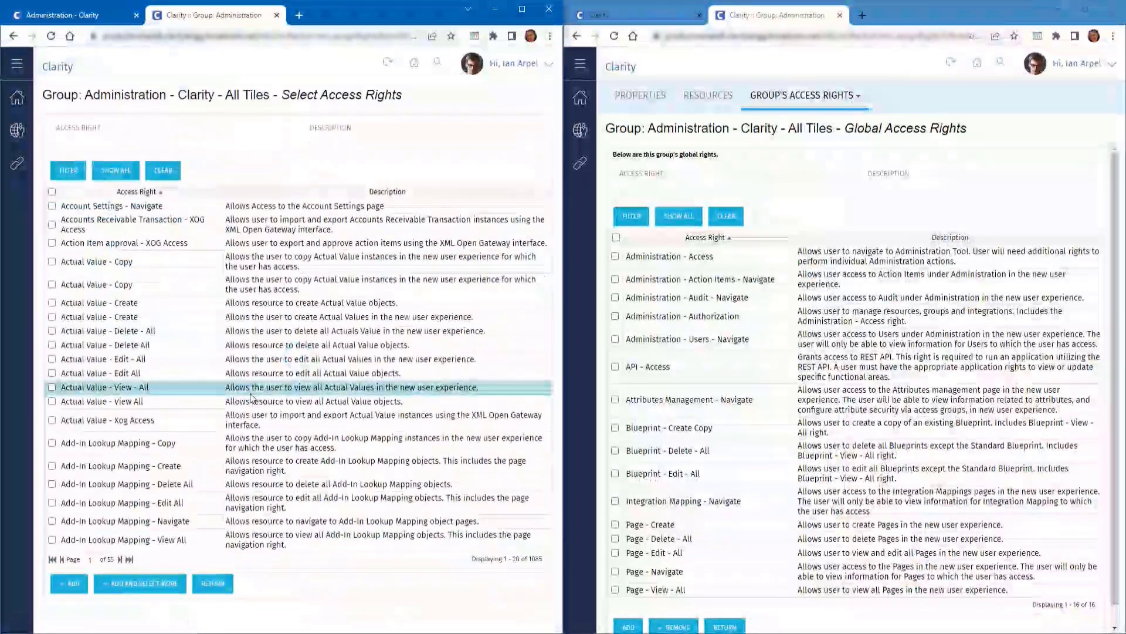
Filter rights by admin*nav and add the selected navigate rights, including Blueprints and Notifications
{"action": "type", "text": "admin*nav"}
{"action": "key", "text": "Return"}
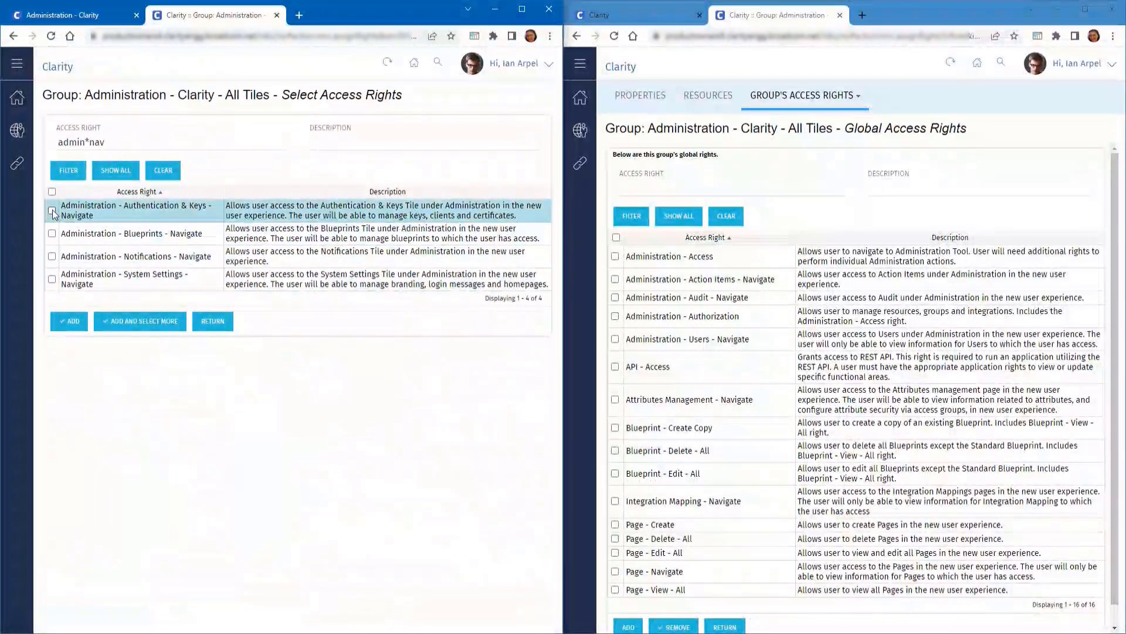
{"action": "left_click", "coordinate": [52, 233]}
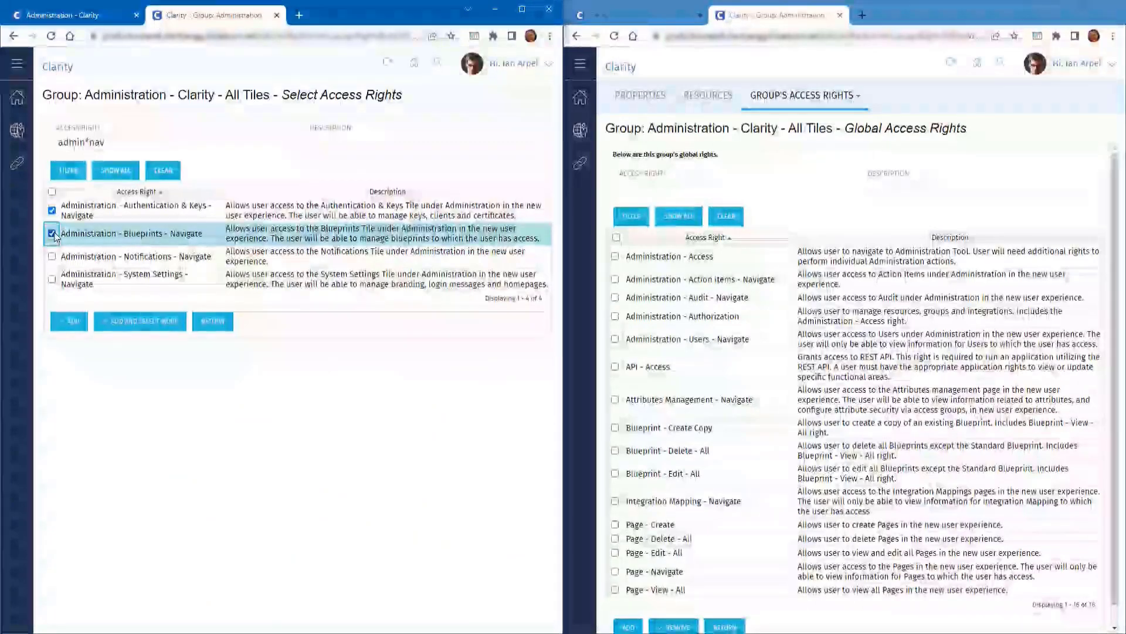
{"action": "left_click", "coordinate": [52, 256]}
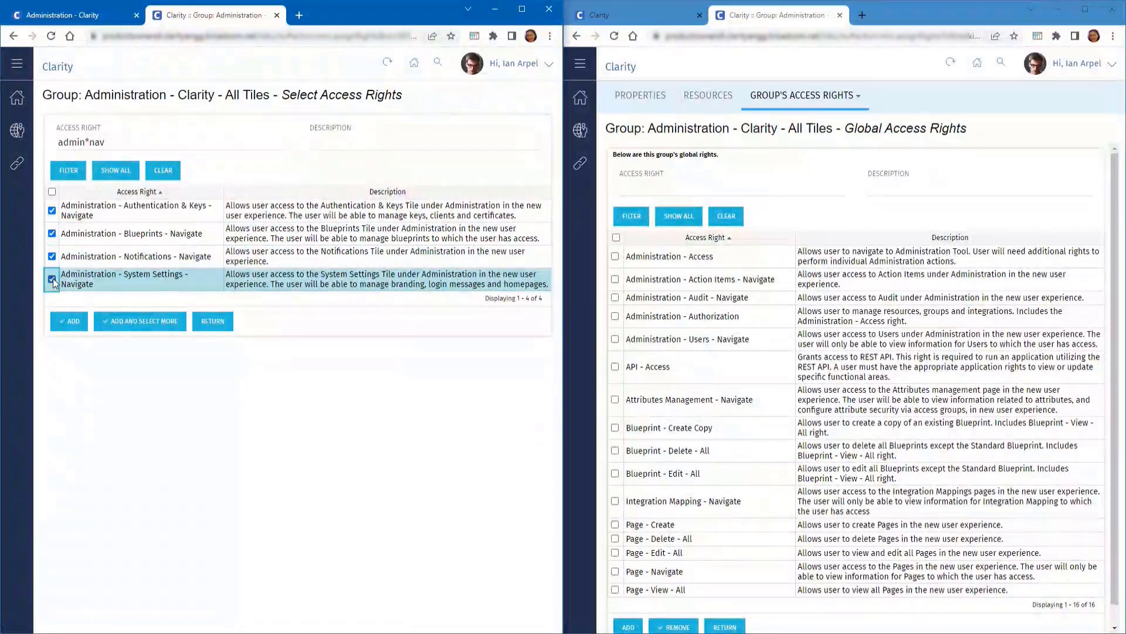
{"action": "left_click", "coordinate": [69, 320]}
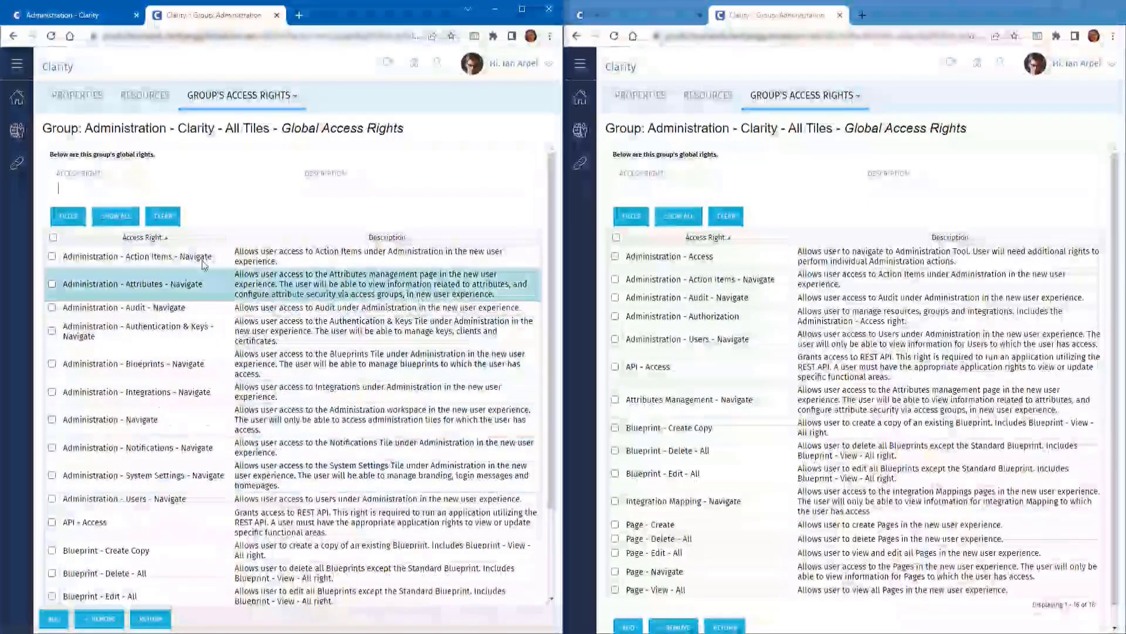
Review the group's rights filtered by *navi, then close the classic tab
{"action": "type", "text": "*"}
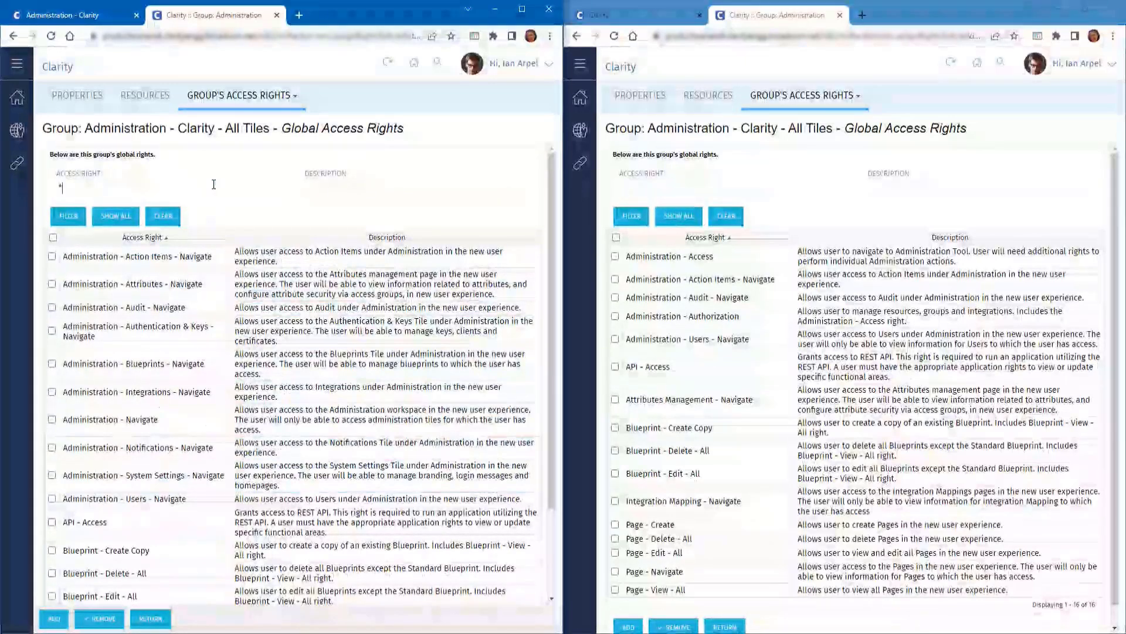
{"action": "type", "text": "navi"}
{"action": "key", "text": "Return"}
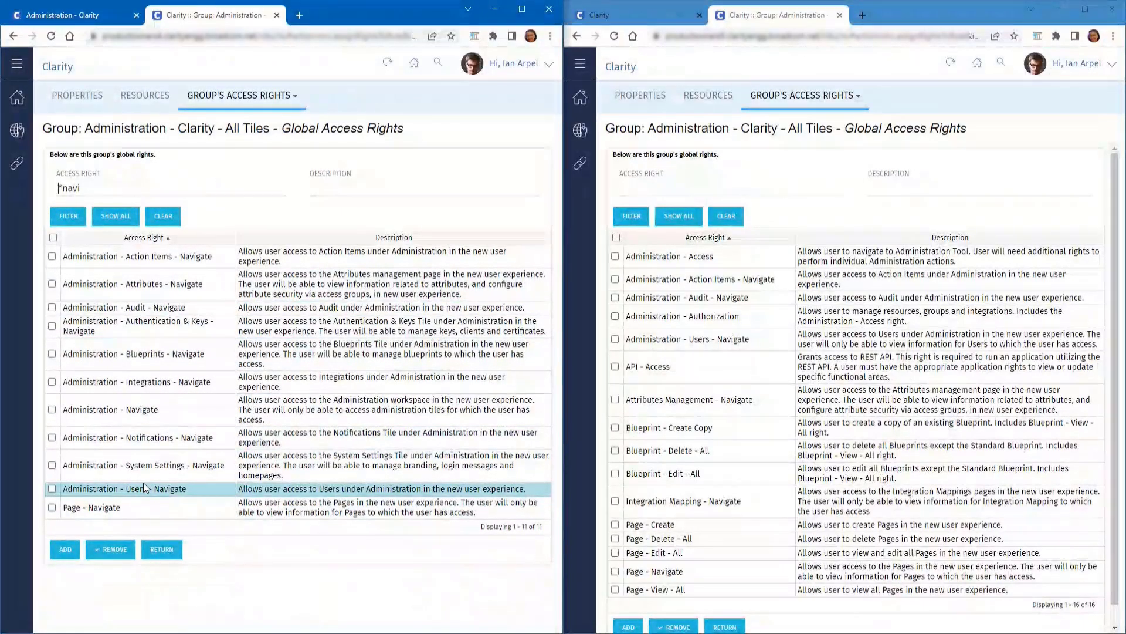
{"action": "left_click", "coordinate": [277, 14]}
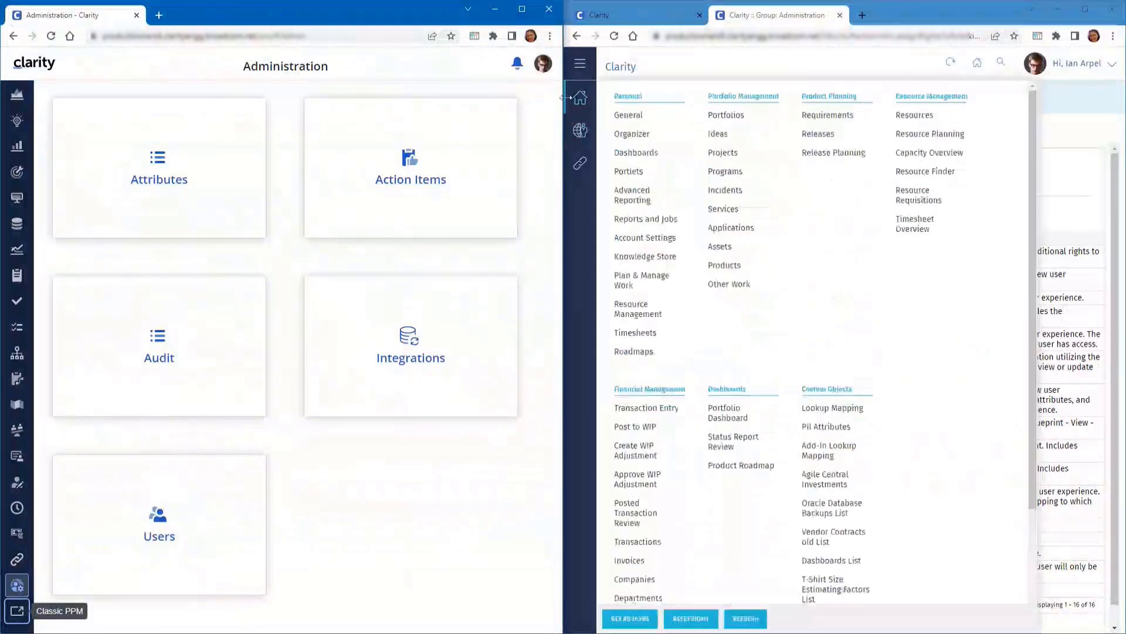
Log out and sign back in as the administrator
{"action": "left_click", "coordinate": [543, 64]}
{"action": "left_click", "coordinate": [460, 170]}
{"action": "type", "text": "admin"}
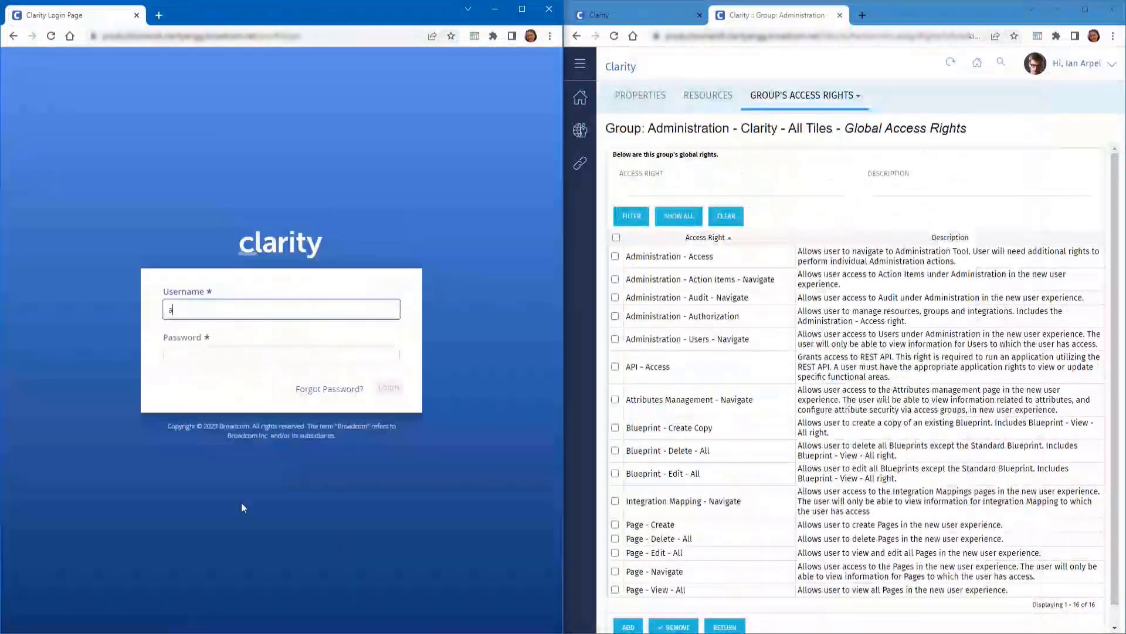
{"action": "key", "text": "Tab"}
{"action": "type", "text": "•••••"}
{"action": "key", "text": "Return"}
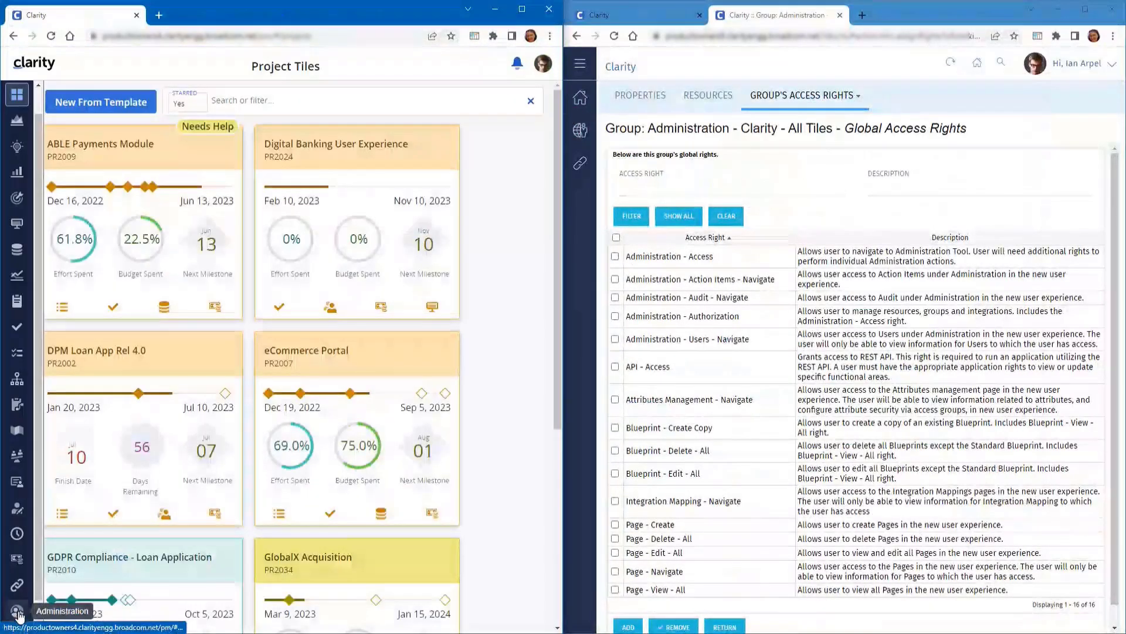
Open the Blueprints administration page from the Administration tiles, then go back
{"action": "left_click", "coordinate": [18, 612]}
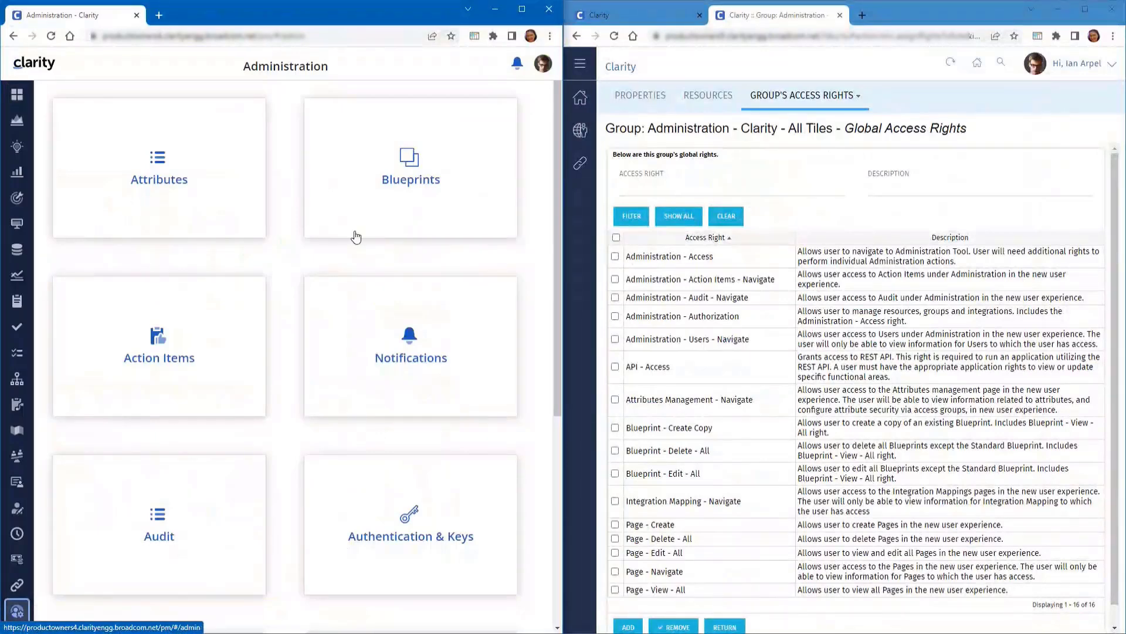
{"action": "scroll", "coordinate": [303, 532], "scroll_direction": "down", "scroll_amount": 7}
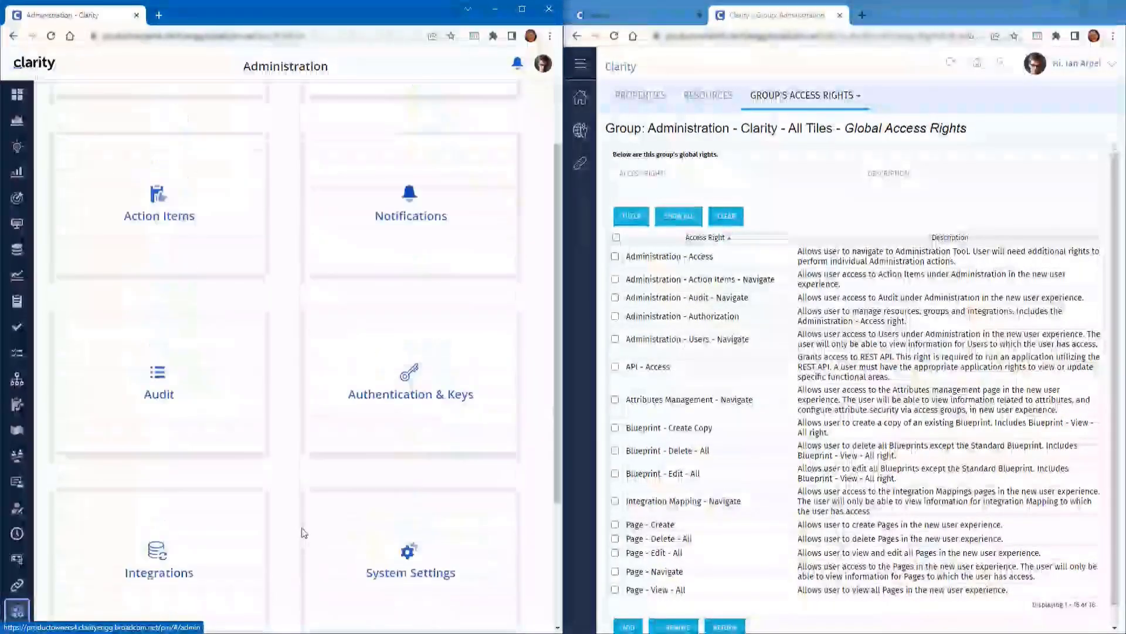
{"action": "scroll", "coordinate": [303, 533], "scroll_direction": "up", "scroll_amount": 2}
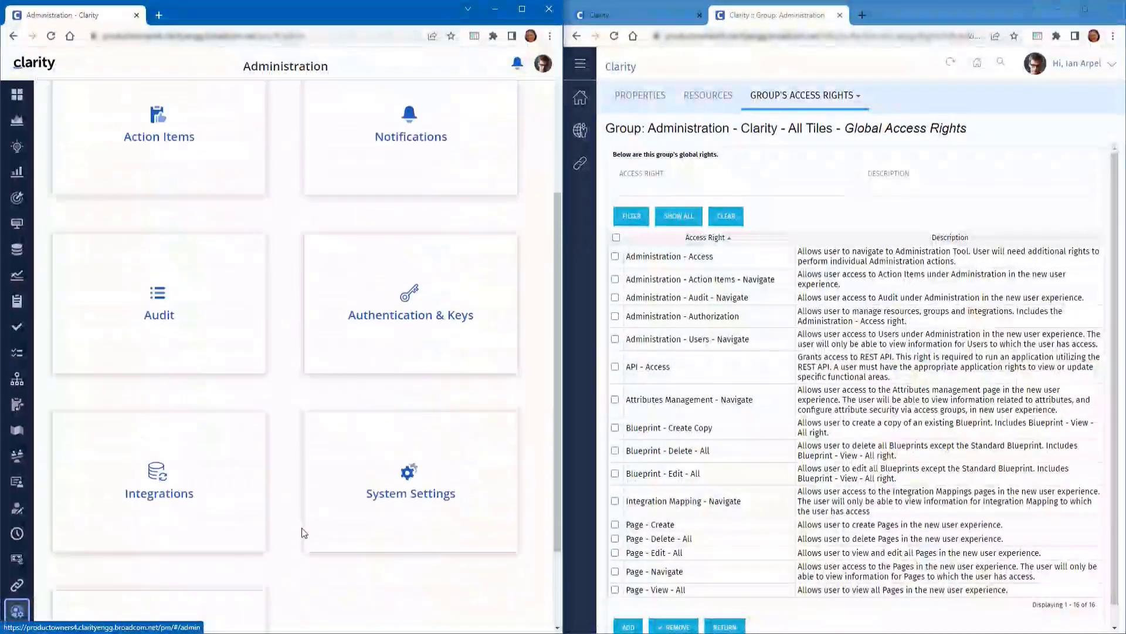
{"action": "scroll", "coordinate": [304, 533], "scroll_direction": "up", "scroll_amount": 3}
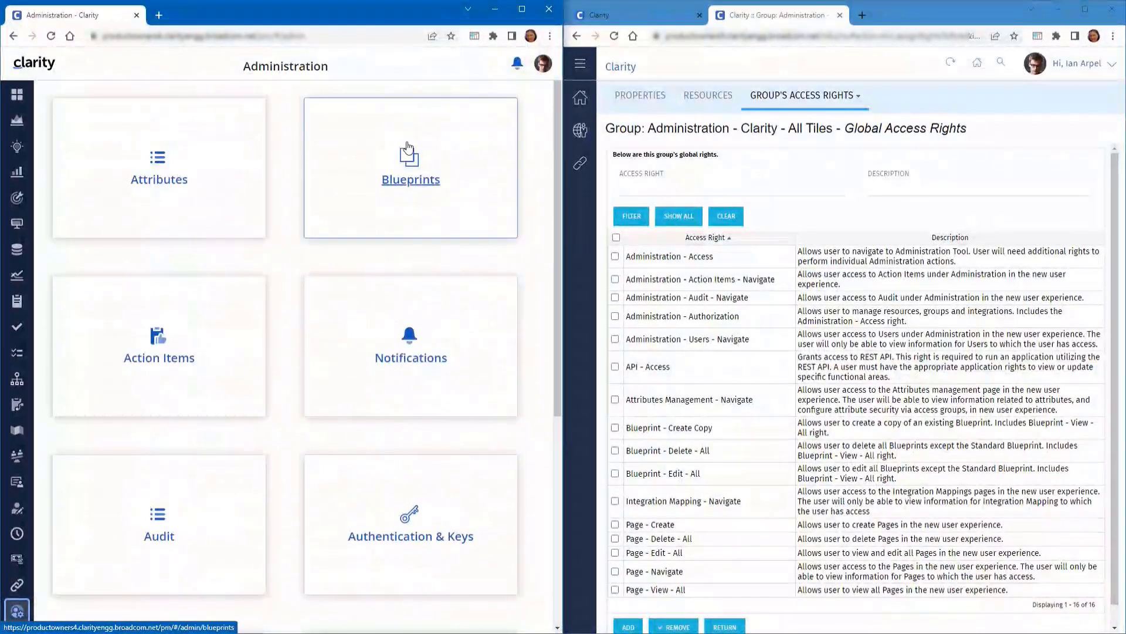
{"action": "left_click", "coordinate": [427, 183]}
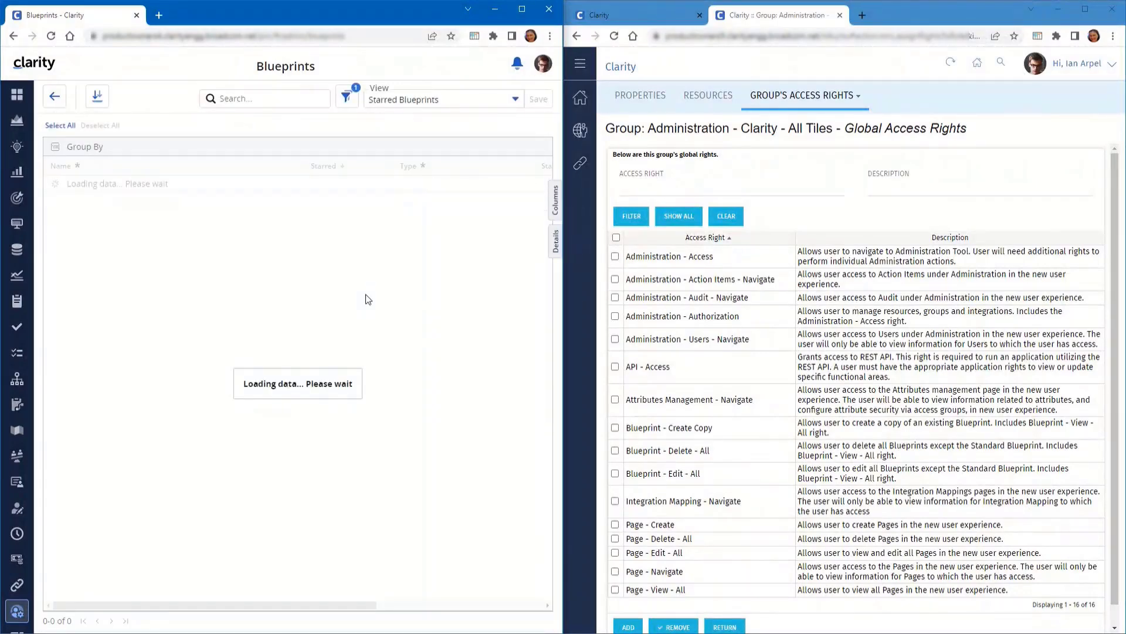
{"action": "left_click", "coordinate": [53, 101]}
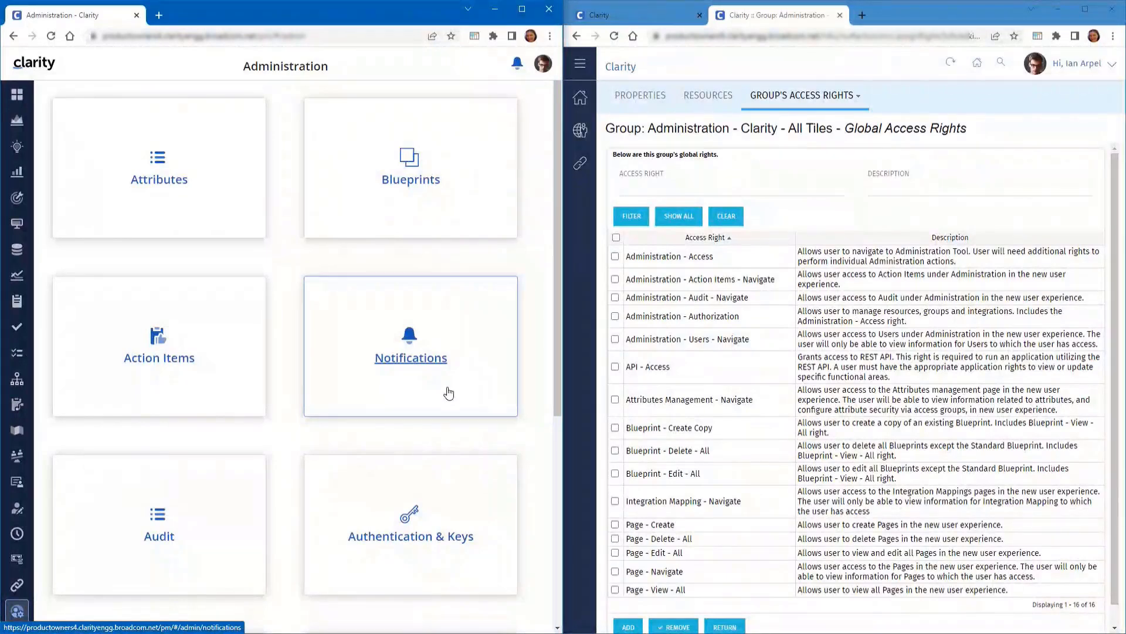
View the Authentication & Keys page, then open System Settings from Administration
{"action": "scroll", "coordinate": [444, 487], "scroll_direction": "down", "scroll_amount": 2}
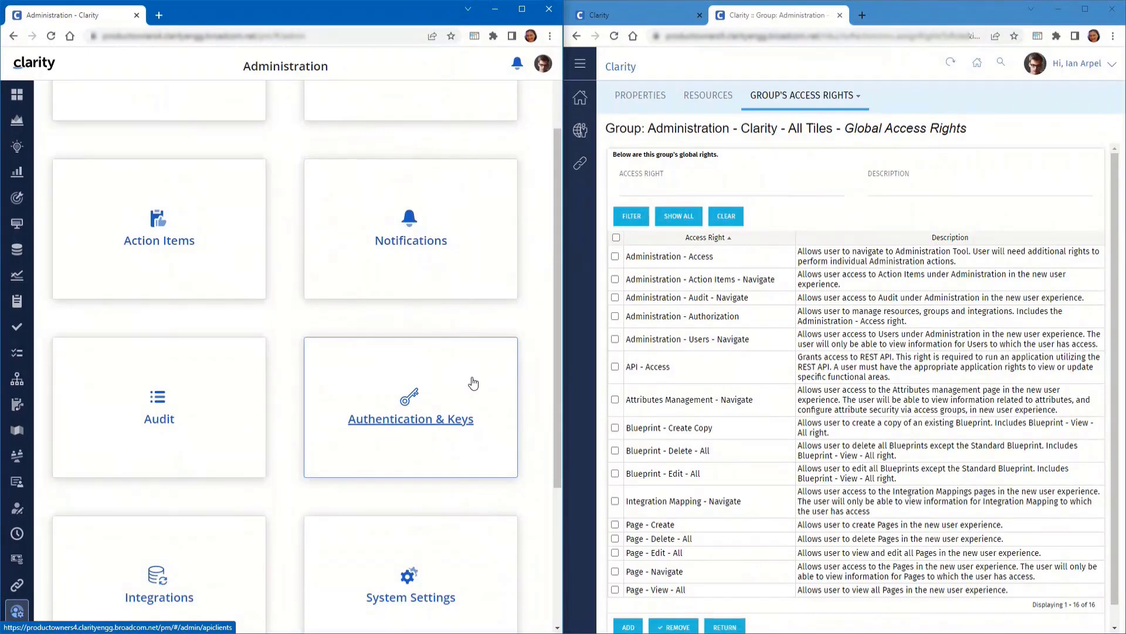
{"action": "left_click", "coordinate": [472, 382]}
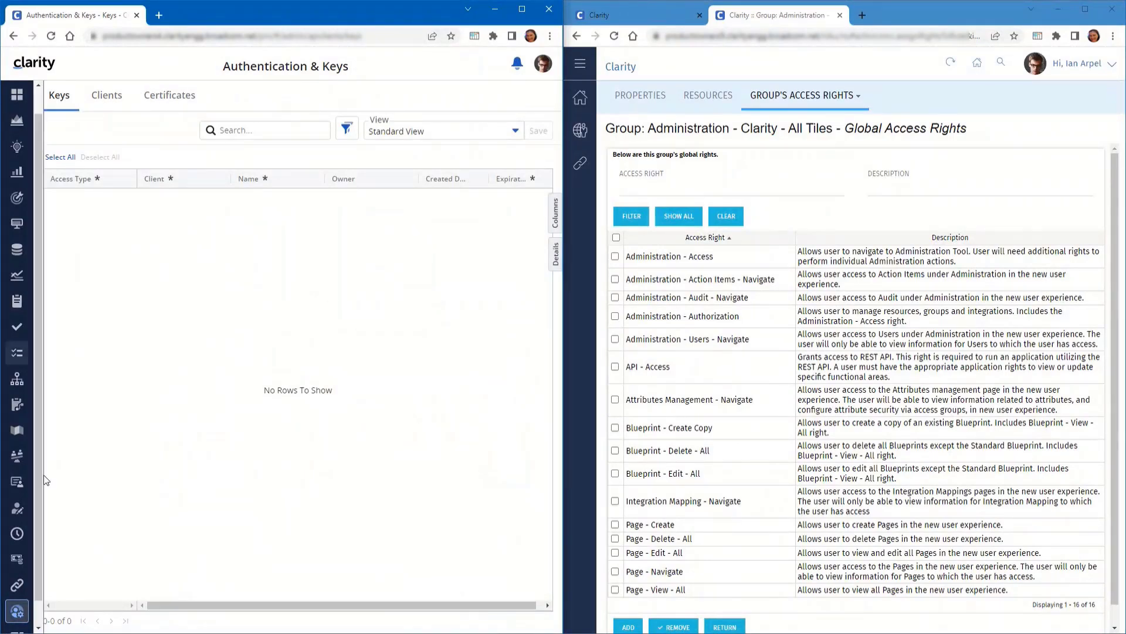
{"action": "left_click", "coordinate": [17, 611]}
{"action": "scroll", "coordinate": [295, 534], "scroll_direction": "down", "scroll_amount": 5}
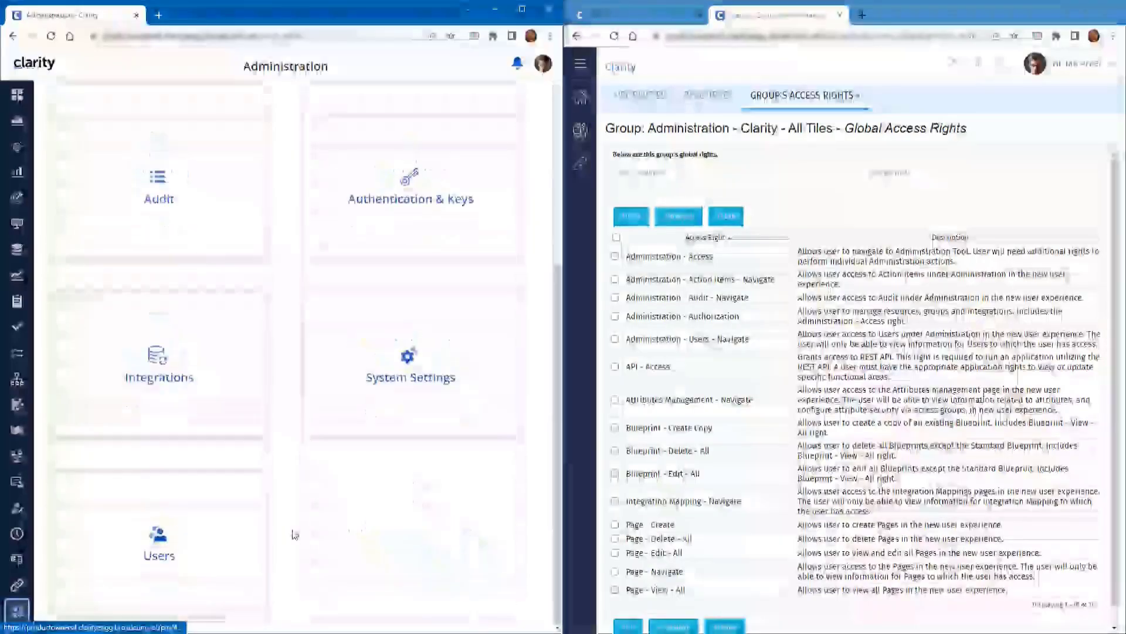
{"action": "left_click", "coordinate": [393, 380]}
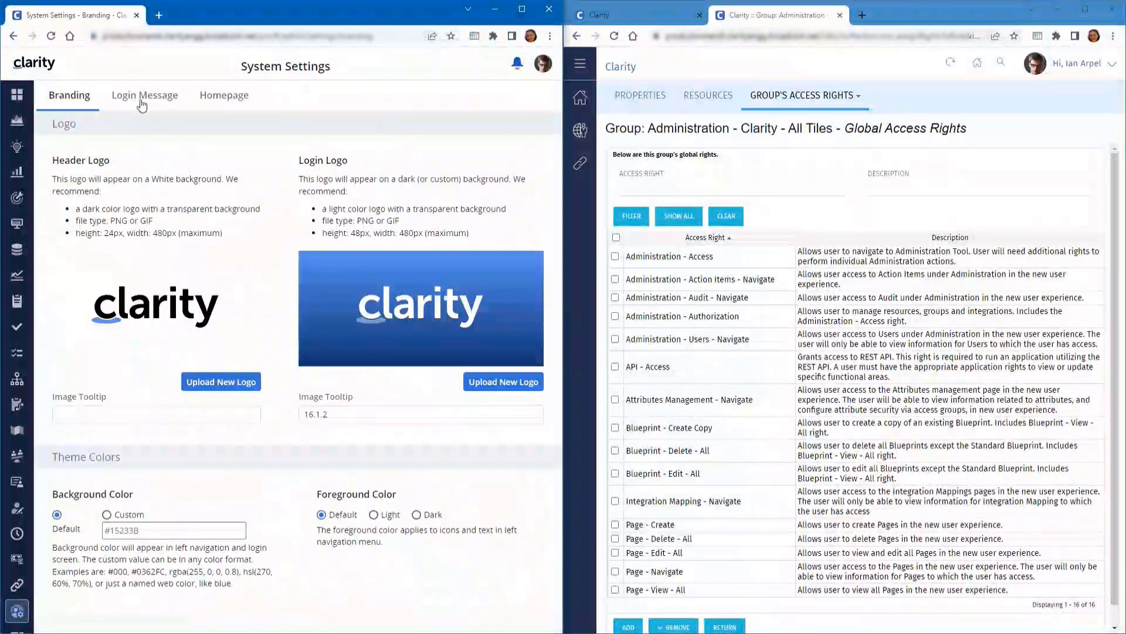
On the System Settings Homepage tab, view the Add Page list, dismiss it, and open the account menu
{"action": "left_click", "coordinate": [215, 101]}
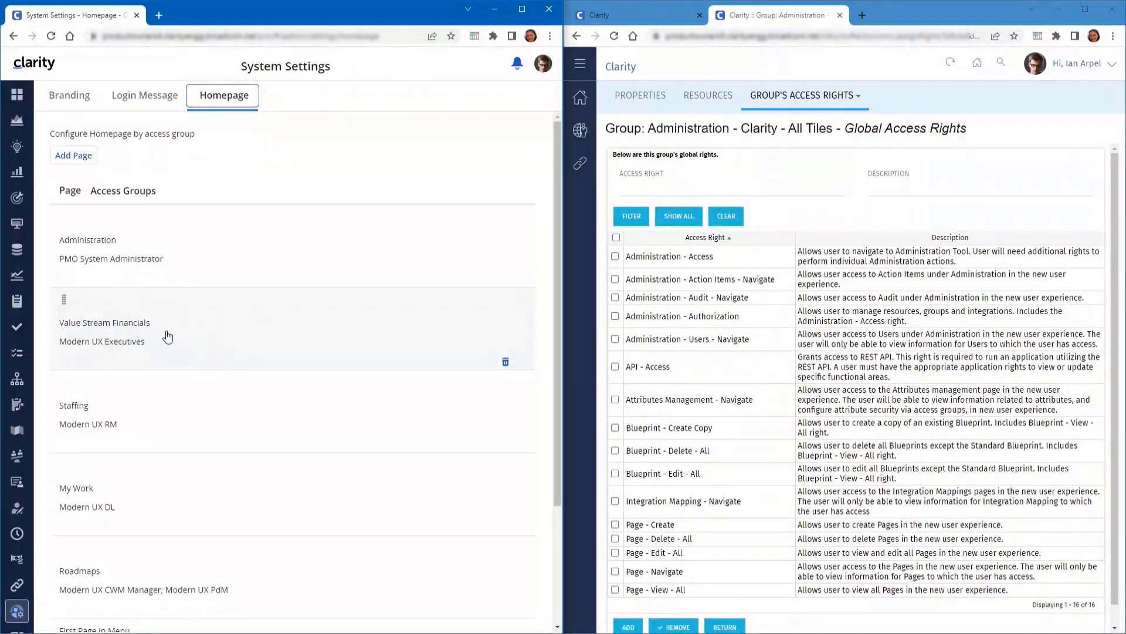
{"action": "left_click", "coordinate": [80, 162]}
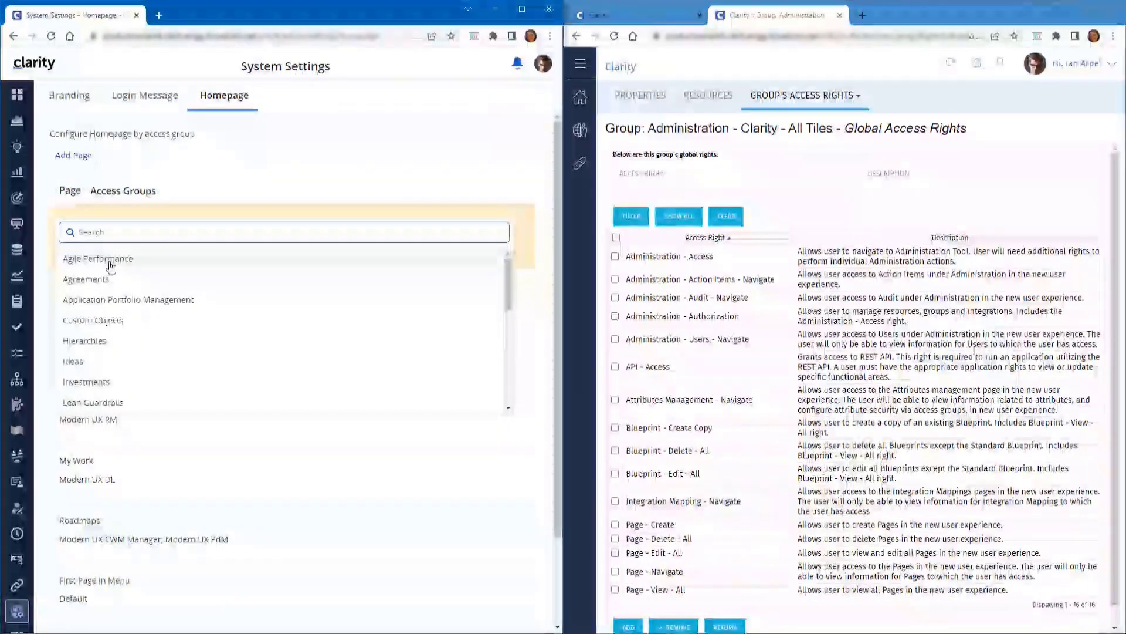
{"action": "left_click", "coordinate": [263, 166]}
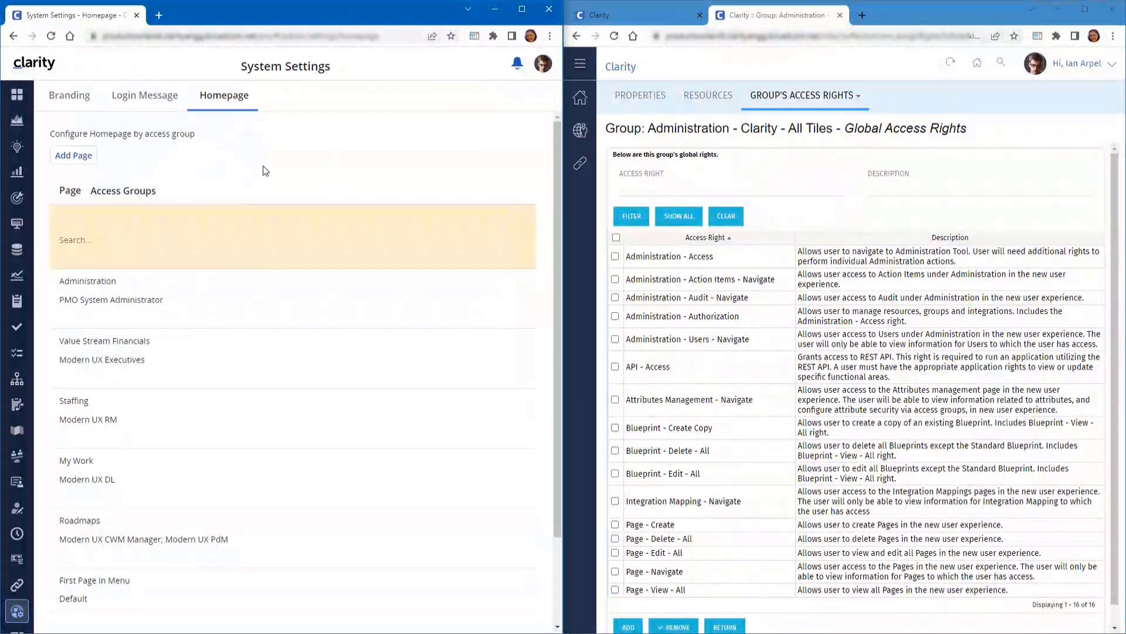
{"action": "left_click", "coordinate": [540, 64]}
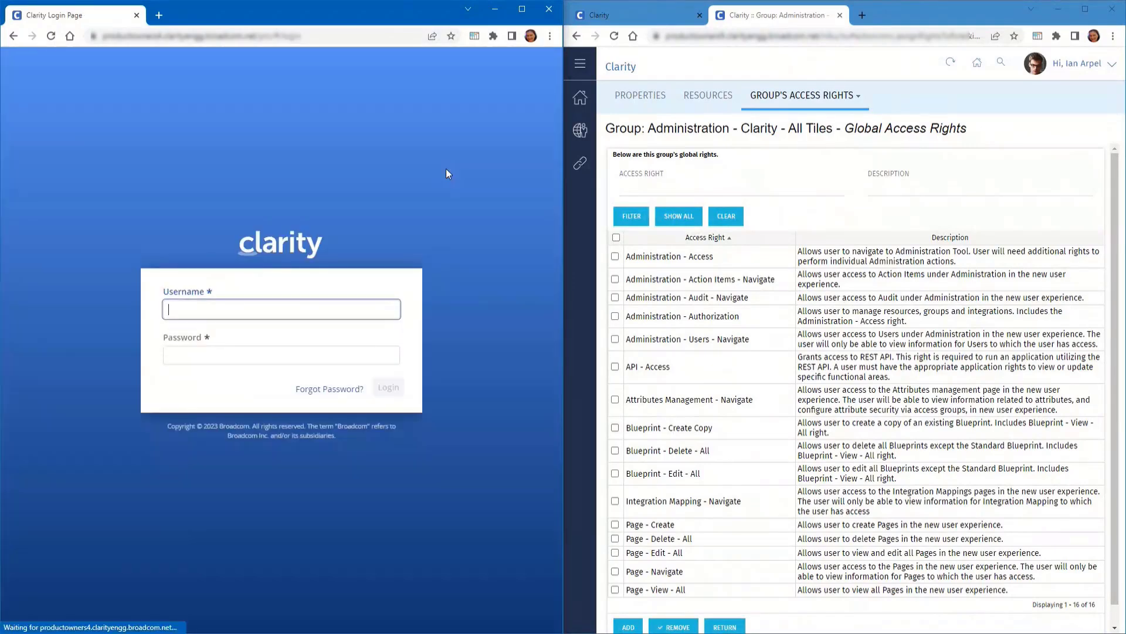
In the right window, close the classic group tab and log out
{"action": "left_click", "coordinate": [815, 97]}
{"action": "left_click", "coordinate": [1035, 64]}
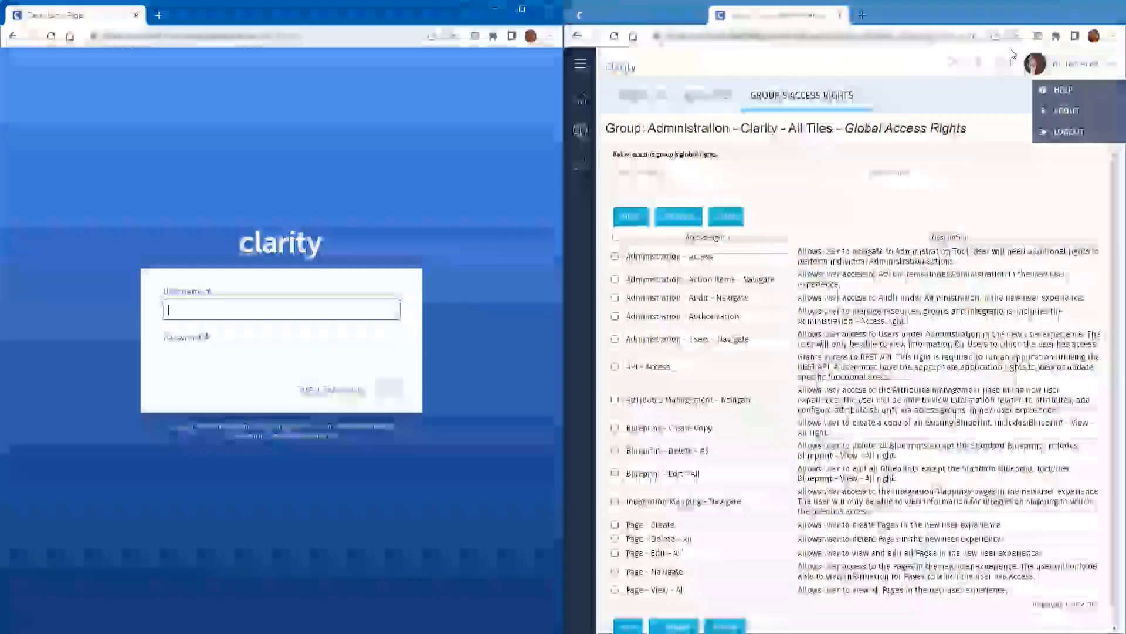
{"action": "left_click", "coordinate": [842, 16]}
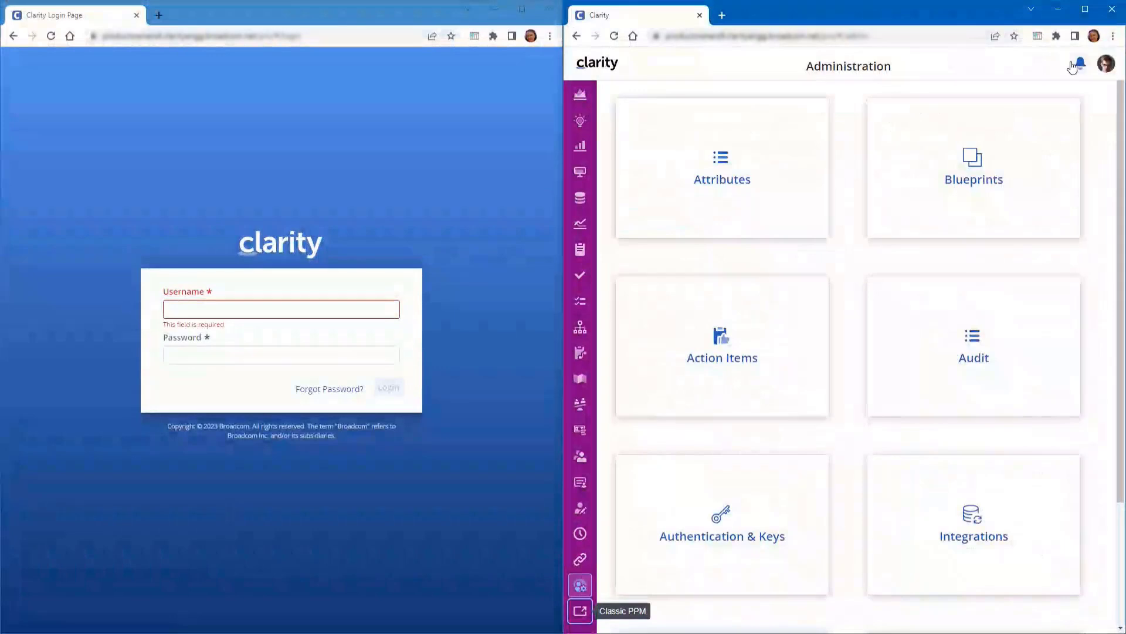
{"action": "left_click", "coordinate": [1105, 64]}
{"action": "left_click", "coordinate": [1004, 168]}
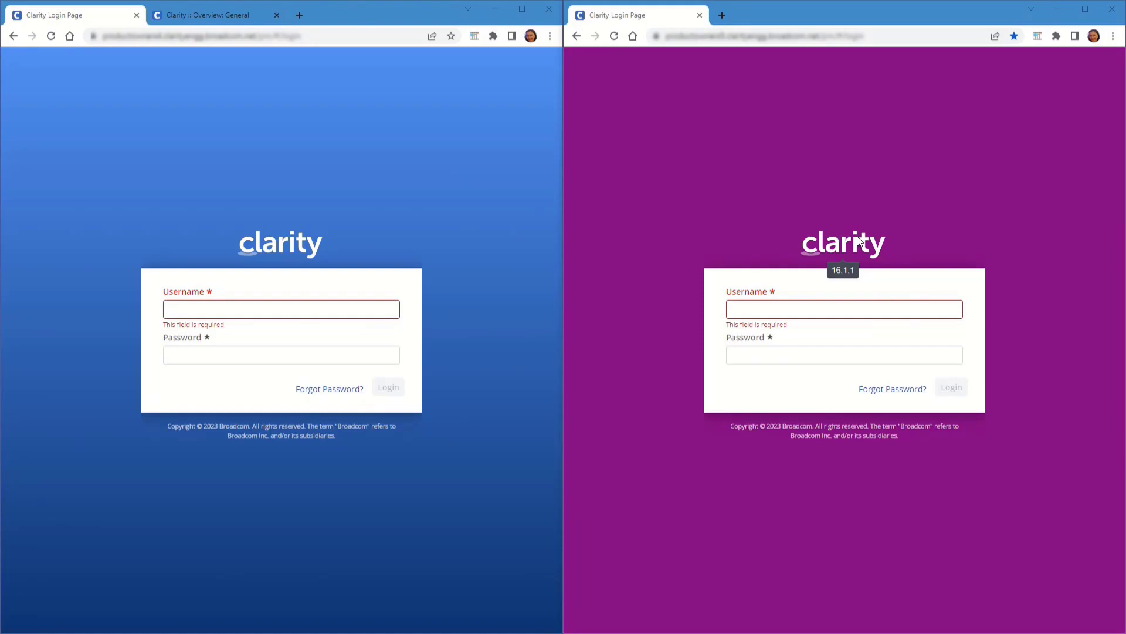
Sign in as the limited admin user and open Administration
{"action": "left_click", "coordinate": [824, 313]}
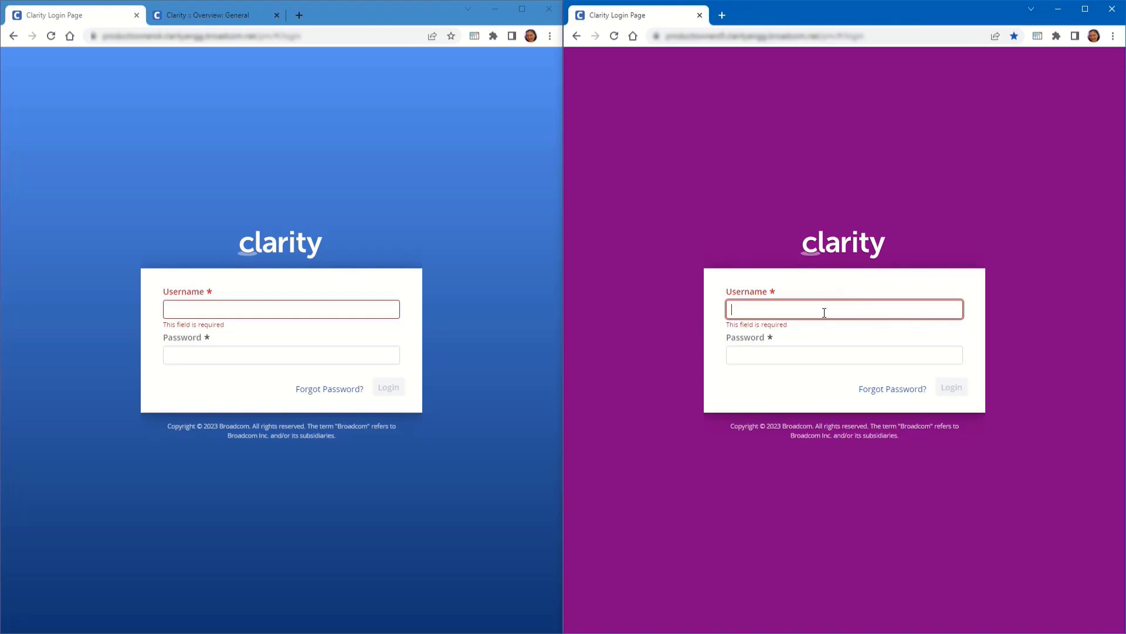
{"action": "type", "text": "gabriel"}
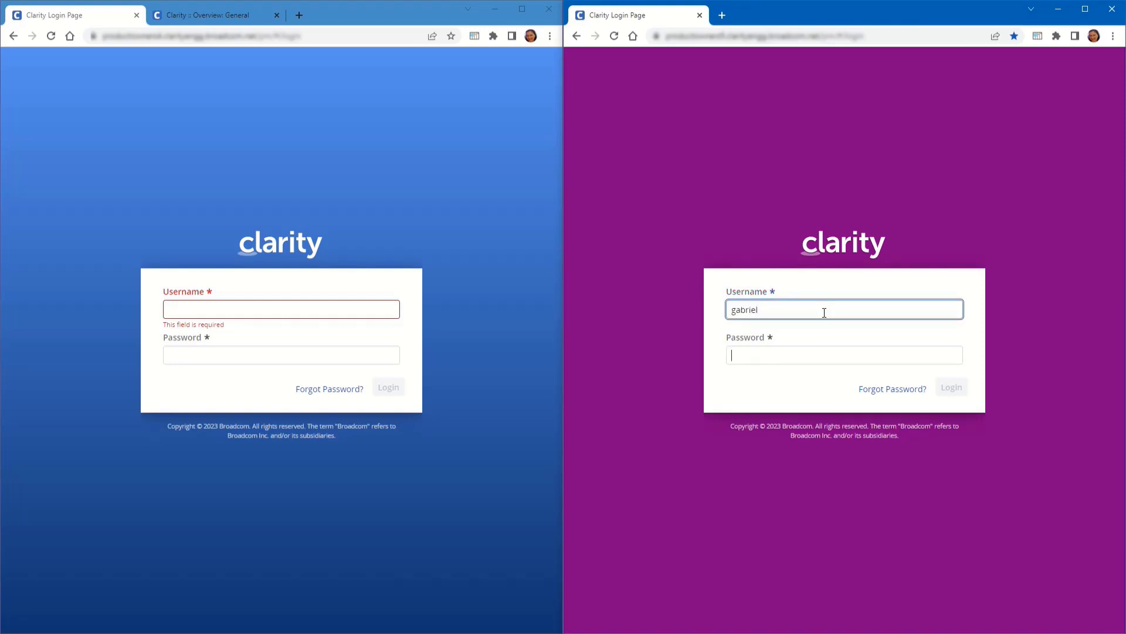
{"action": "type", "text": "•••••"}
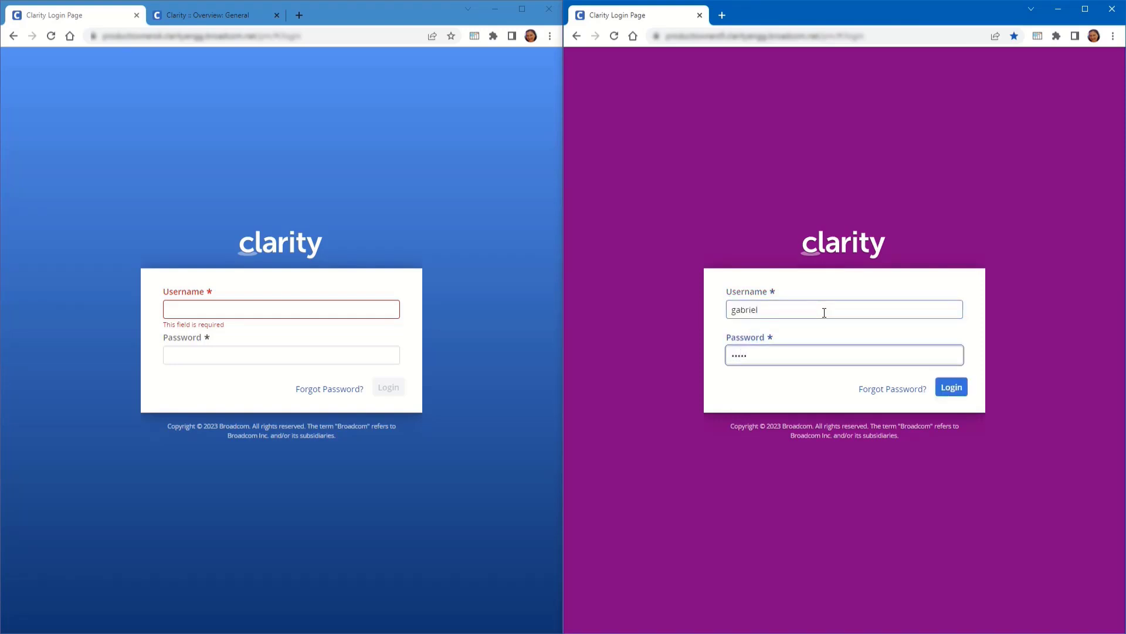
{"action": "key", "text": "Return"}
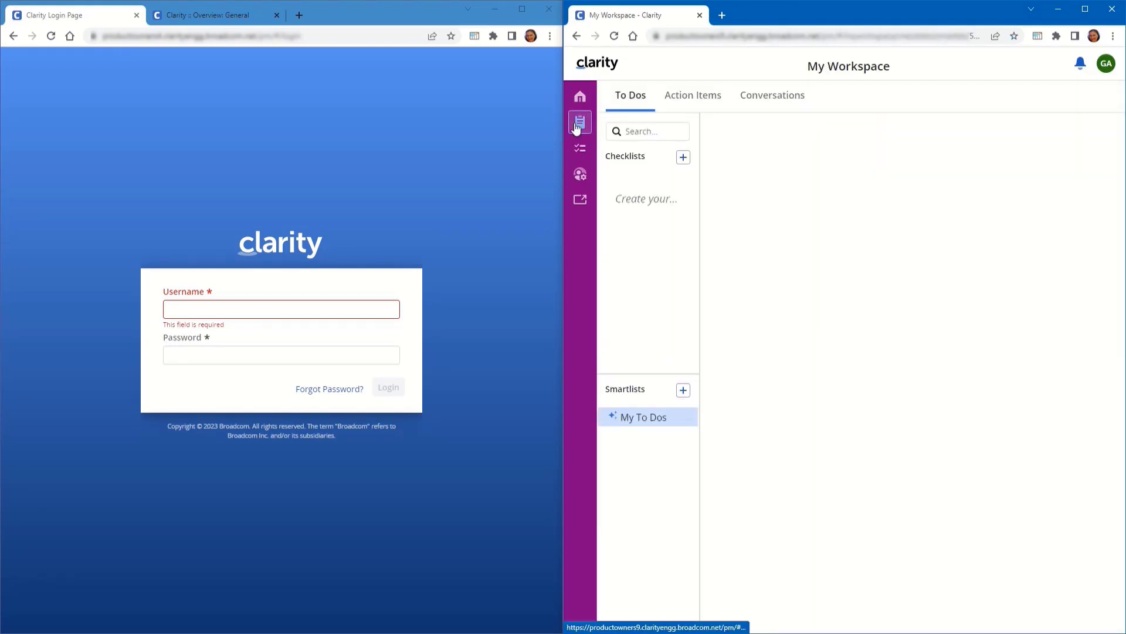
{"action": "left_click", "coordinate": [578, 179]}
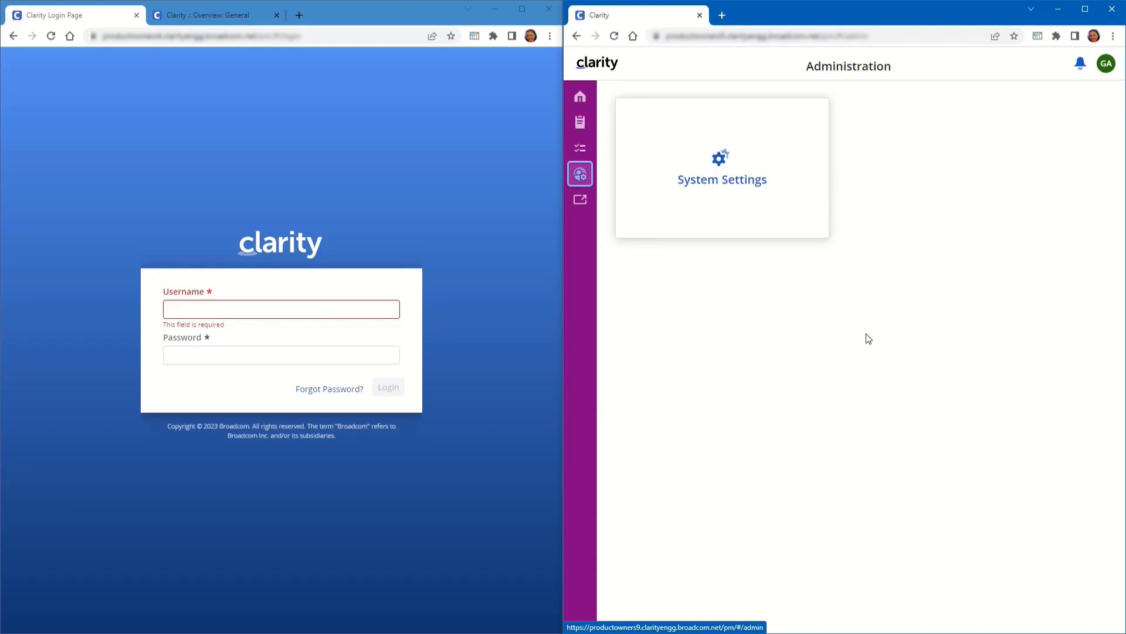
Open System Settings, then Classic PPM, and check its Administration menu options
{"action": "left_click", "coordinate": [759, 180]}
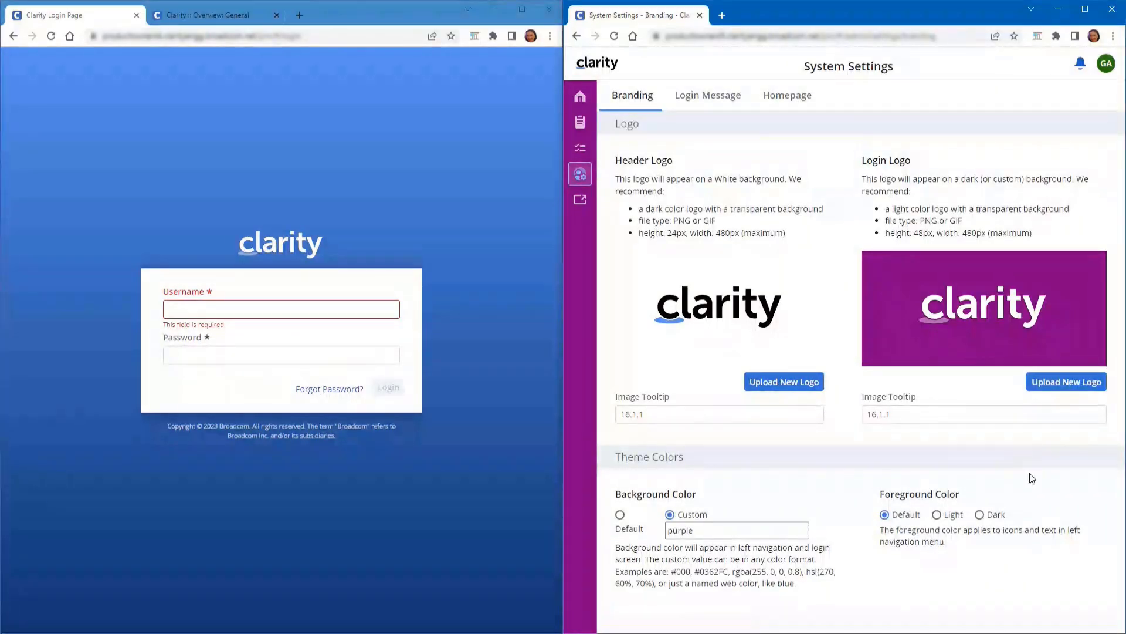
{"action": "left_click", "coordinate": [588, 205]}
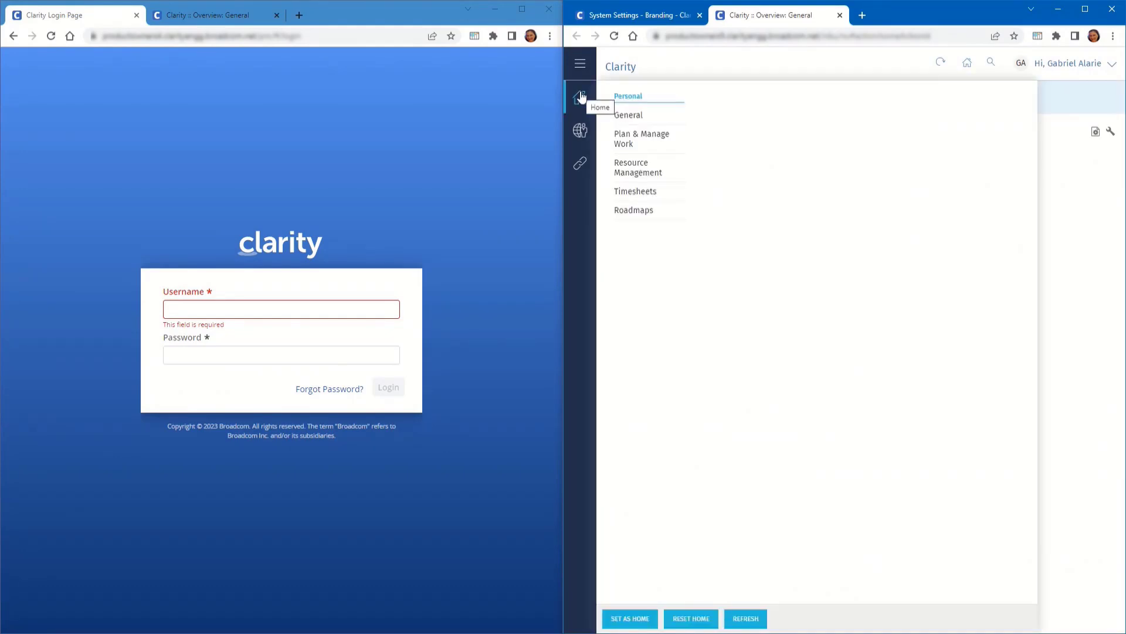
{"action": "left_click", "coordinate": [581, 129]}
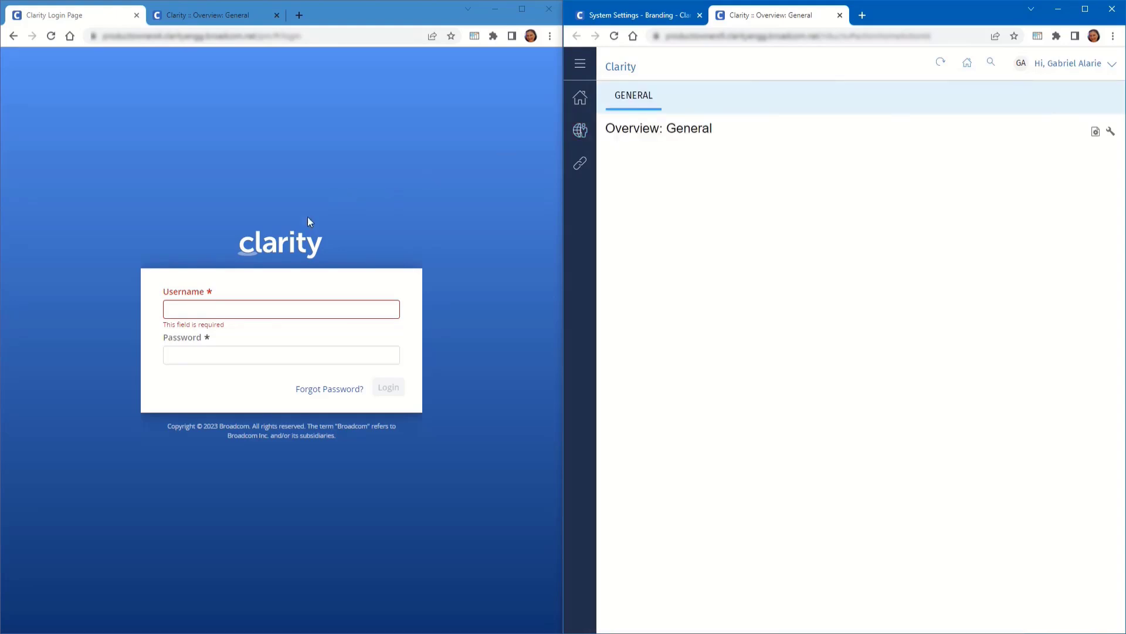
Sign the limited user into the left window and open Classic PPM there
{"action": "mouse_move", "coordinate": [284, 238]}
{"action": "left_click", "coordinate": [265, 308]}
{"action": "type", "text": "gabriel"}
{"action": "key", "text": "Tab"}
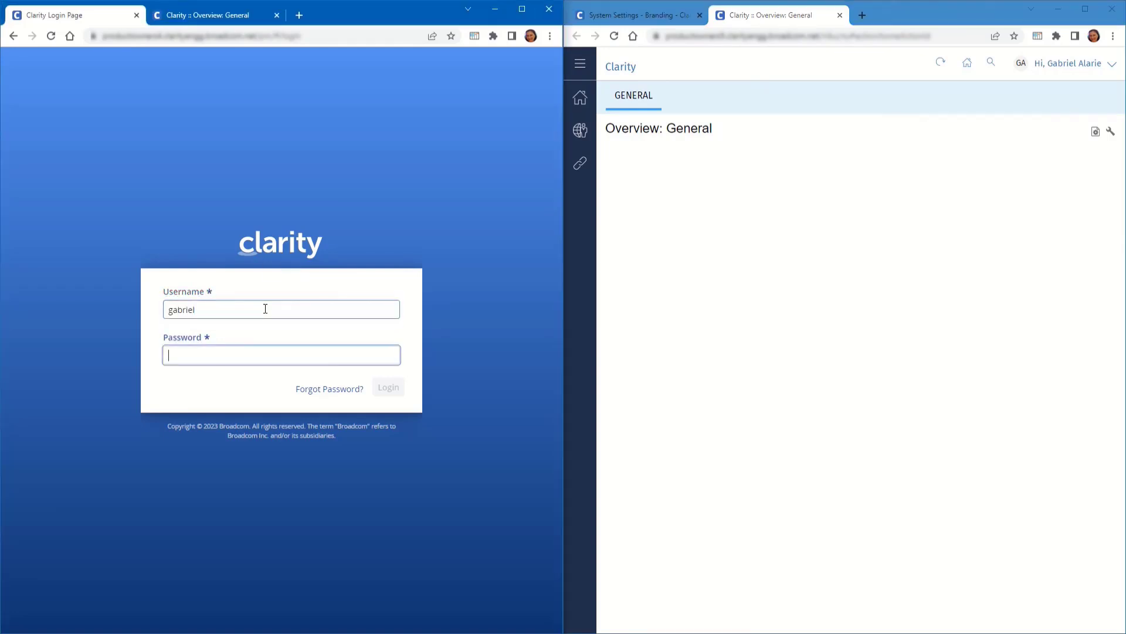
{"action": "type", "text": "a***"}
{"action": "key", "text": "Return"}
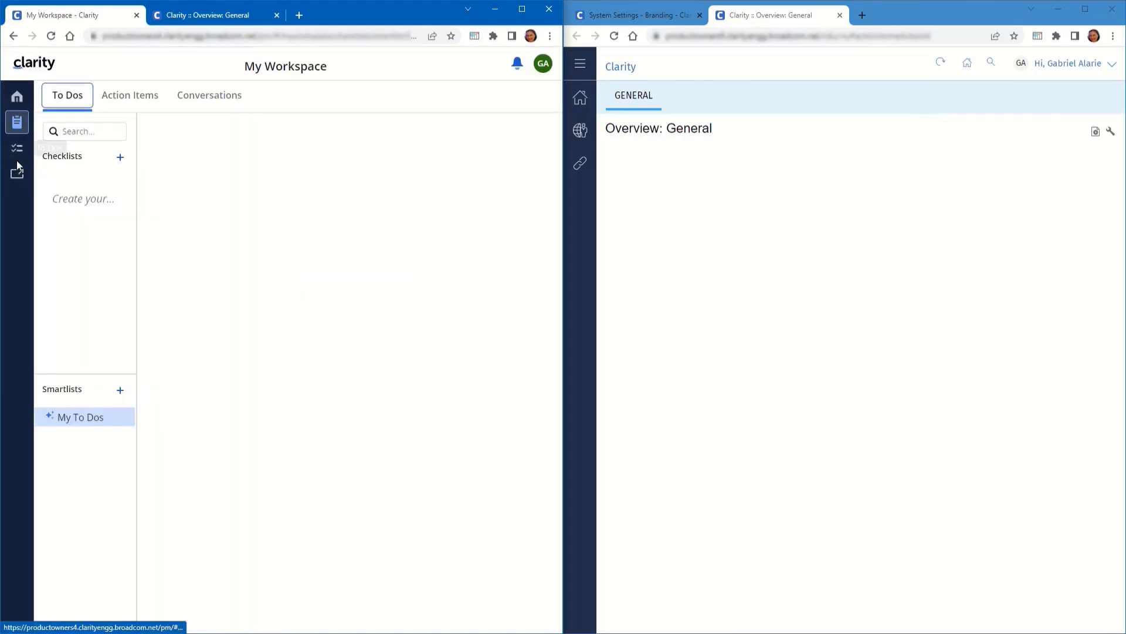
{"action": "left_click", "coordinate": [631, 16]}
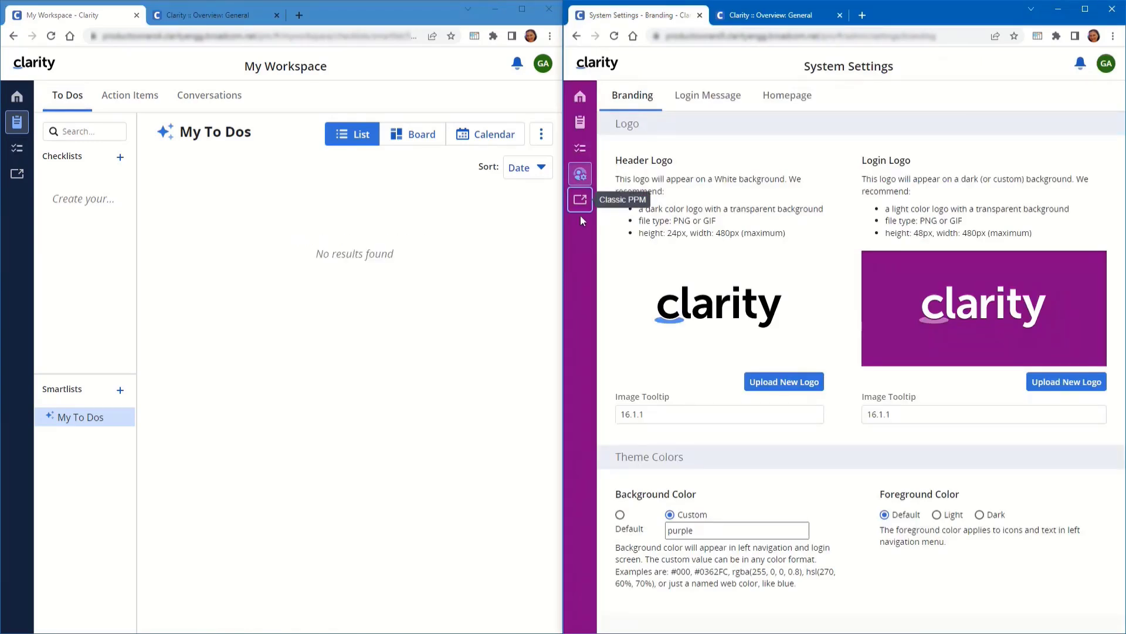
{"action": "left_click", "coordinate": [17, 176]}
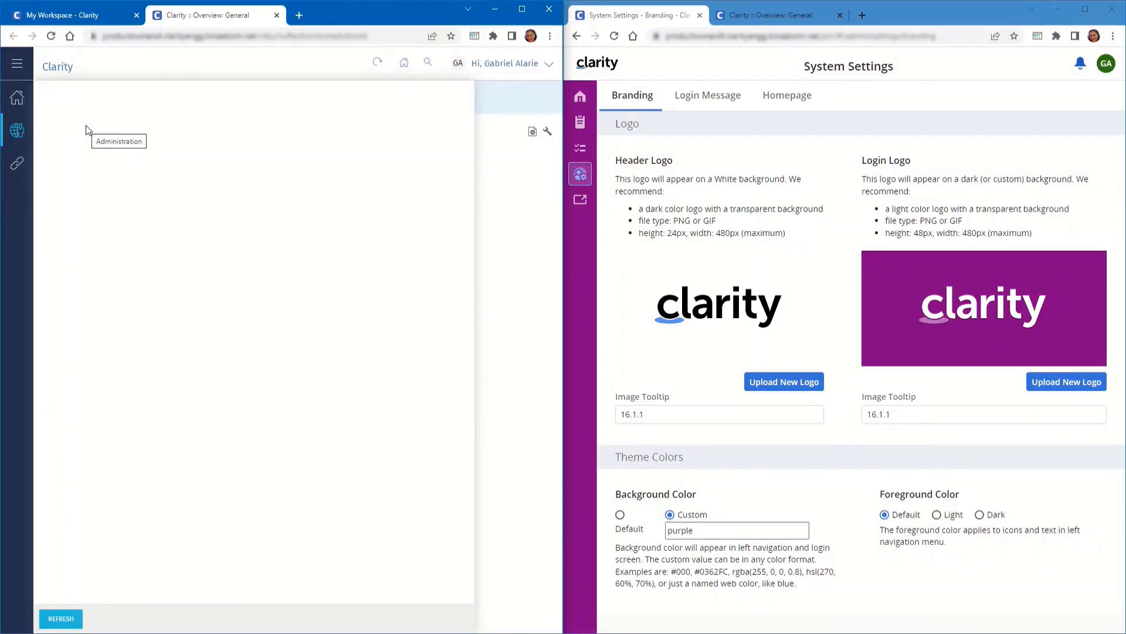
Check the Classic Administration menu options in both the right and left windows
{"action": "left_click", "coordinate": [782, 14]}
{"action": "left_click", "coordinate": [582, 131]}
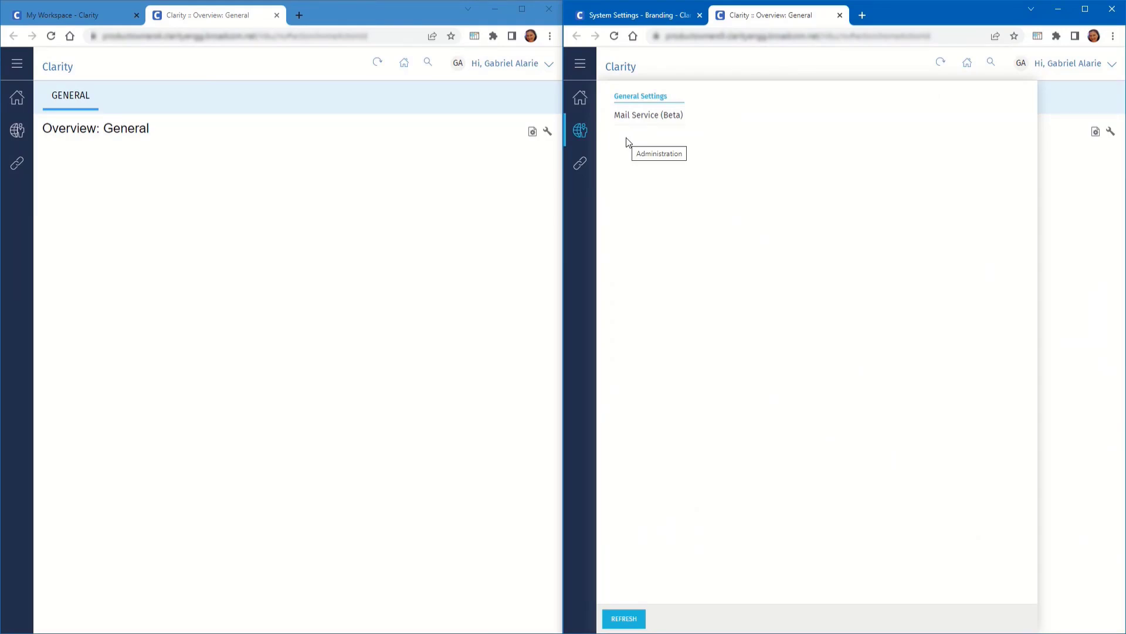
{"action": "left_click", "coordinate": [17, 131]}
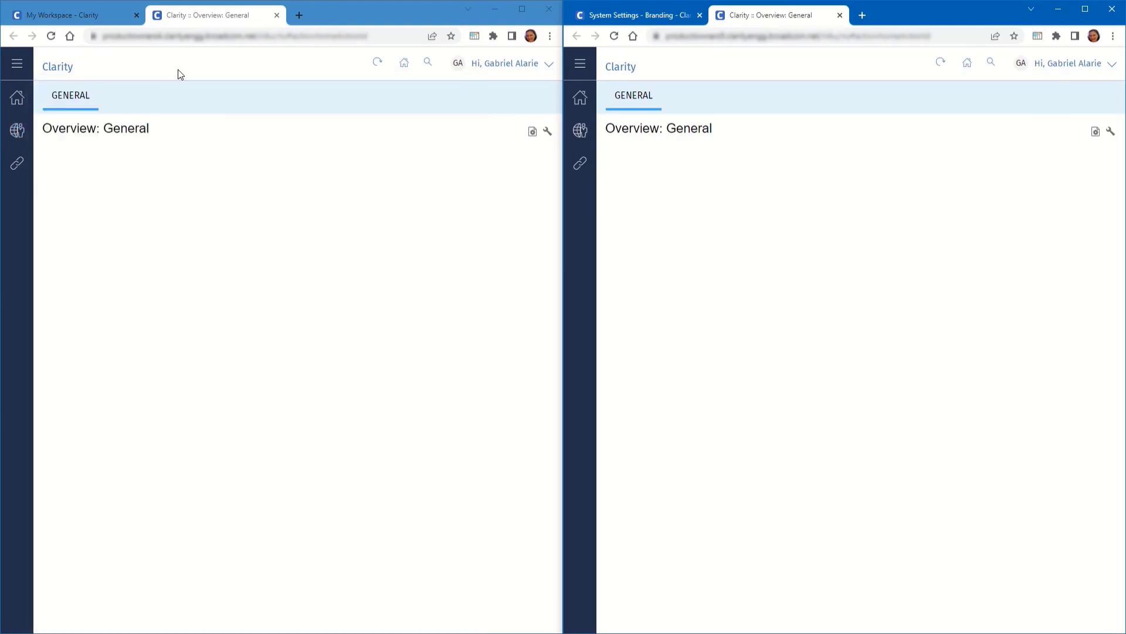
Close both classic Overview tabs and log the left window out
{"action": "left_click", "coordinate": [276, 15]}
{"action": "left_click", "coordinate": [540, 63]}
{"action": "left_click", "coordinate": [487, 149]}
{"action": "left_click", "coordinate": [839, 14]}
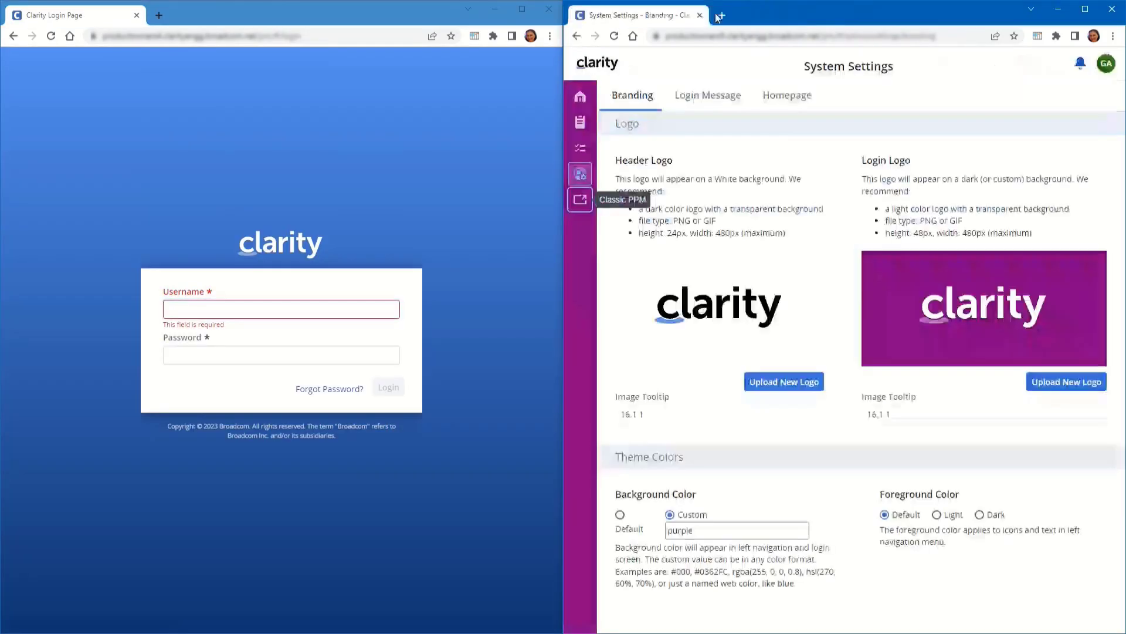
Log the right window out and sign the left window in as administrator
{"action": "left_click", "coordinate": [1103, 63]}
{"action": "left_click", "coordinate": [1021, 146]}
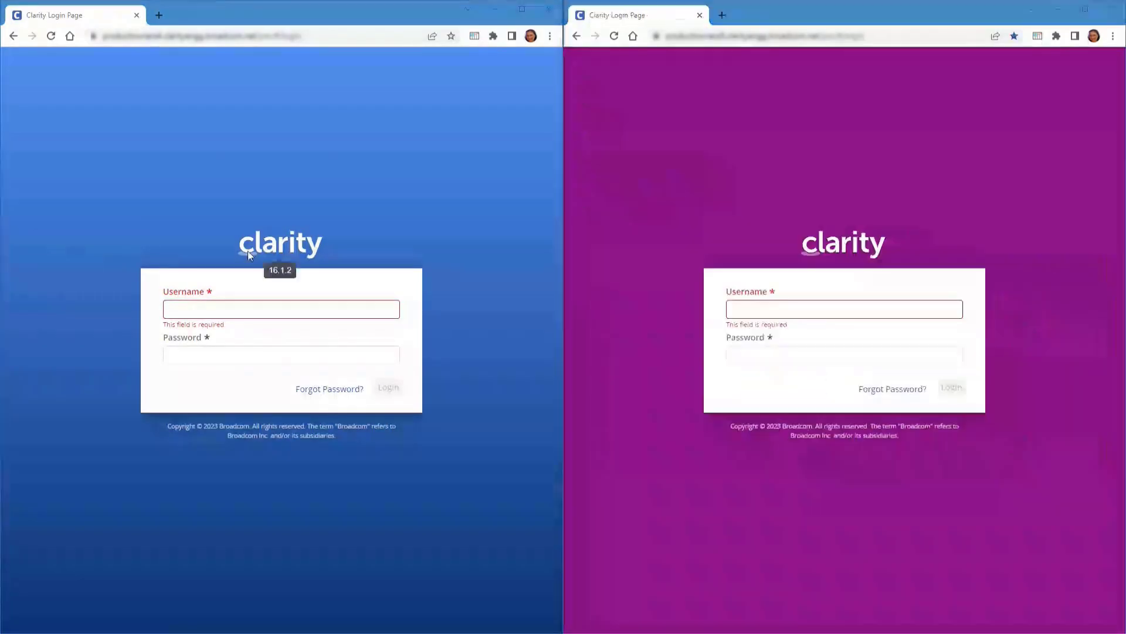
{"action": "left_click", "coordinate": [228, 311]}
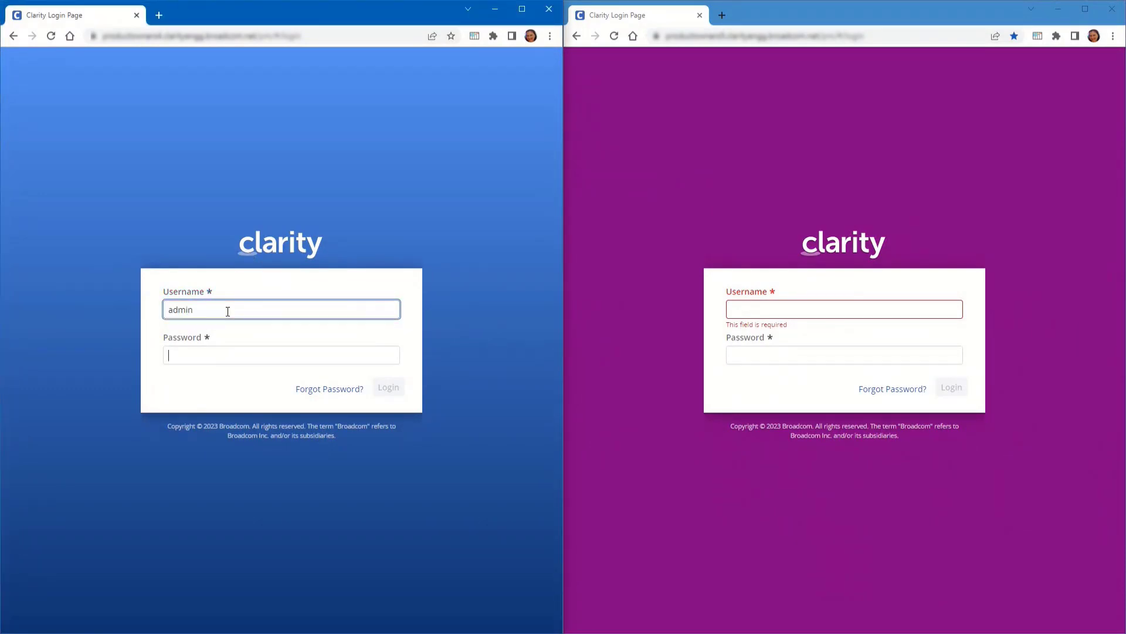
{"action": "key", "text": "Tab"}
{"action": "key", "text": "Return"}
In Classic PPM Resources, open the limited user's record and show its Global access rights
{"action": "scroll", "coordinate": [45, 392], "scroll_direction": "down", "scroll_amount": 5}
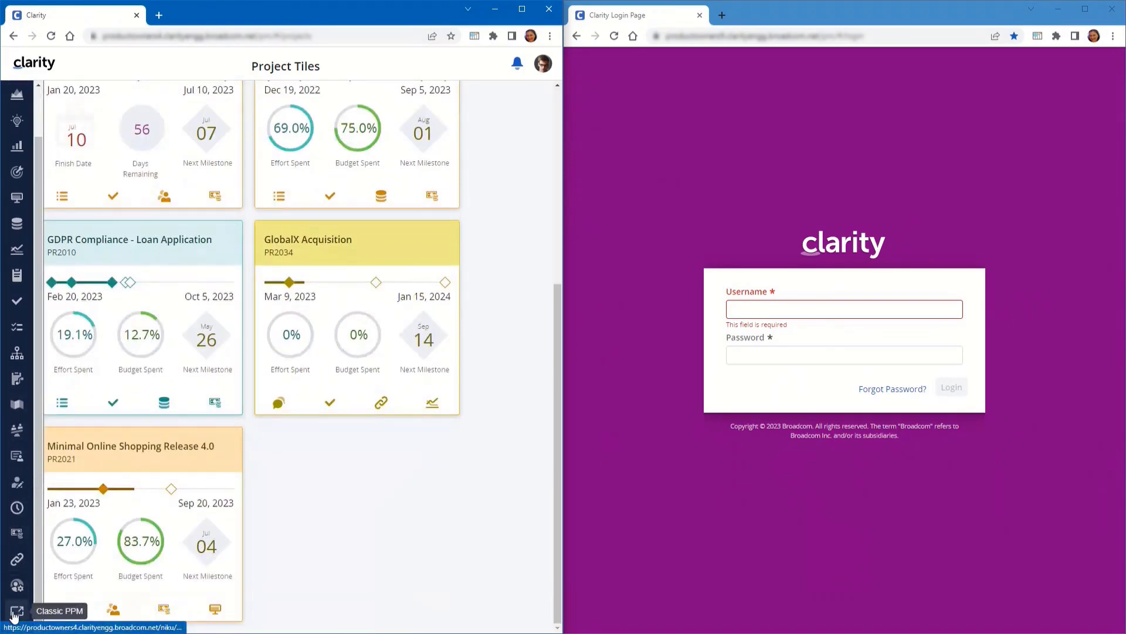
{"action": "left_click", "coordinate": [16, 611]}
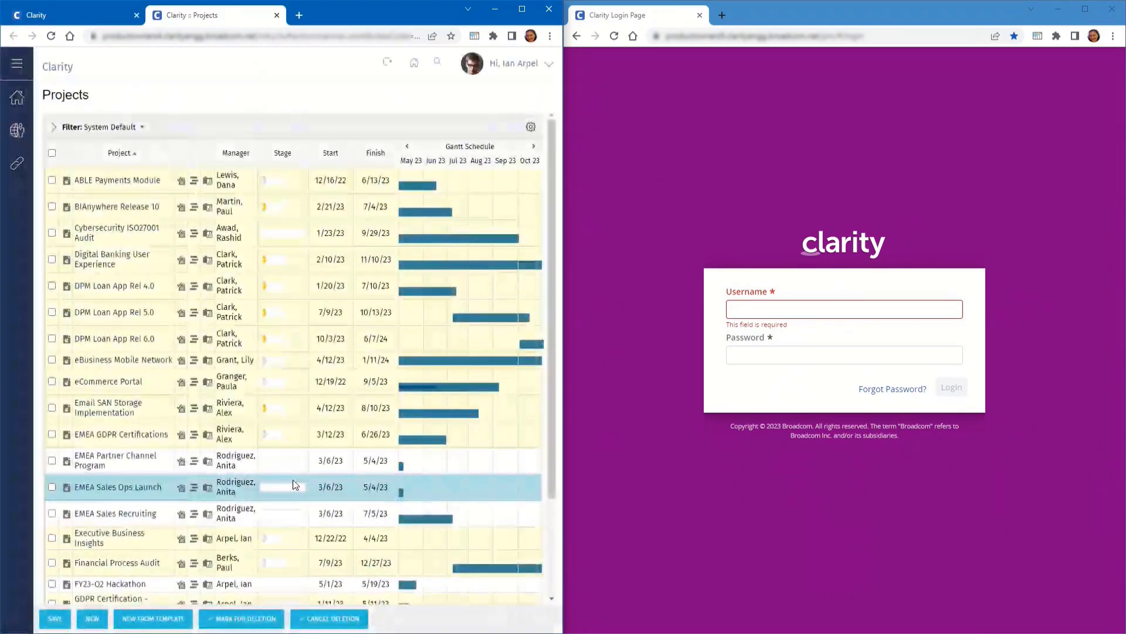
{"action": "left_click", "coordinate": [16, 128]}
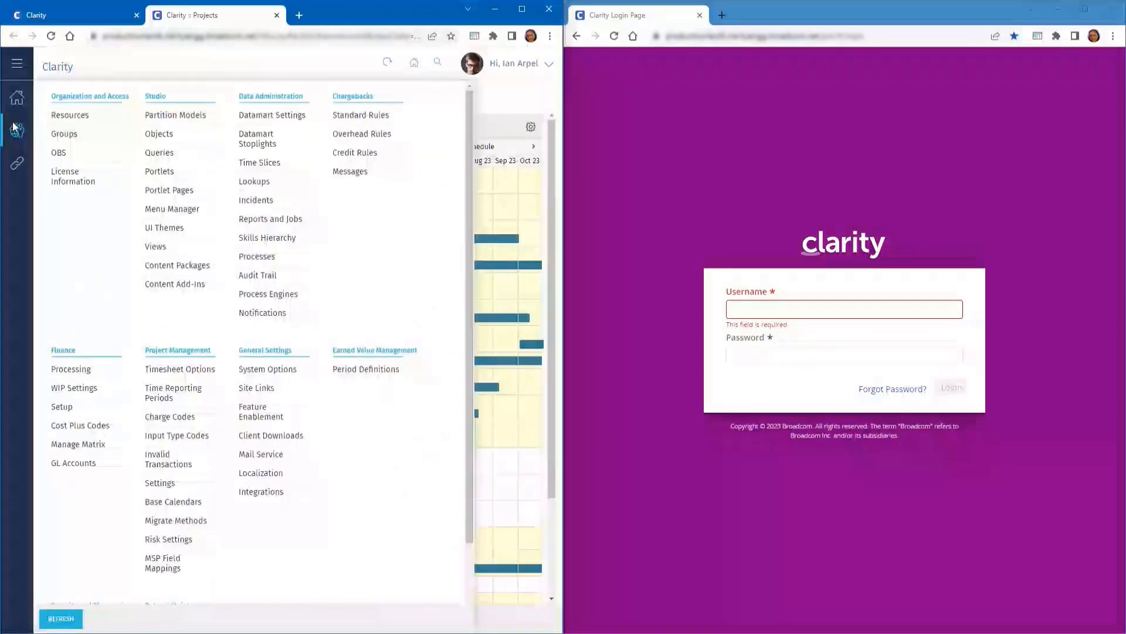
{"action": "left_click", "coordinate": [56, 117]}
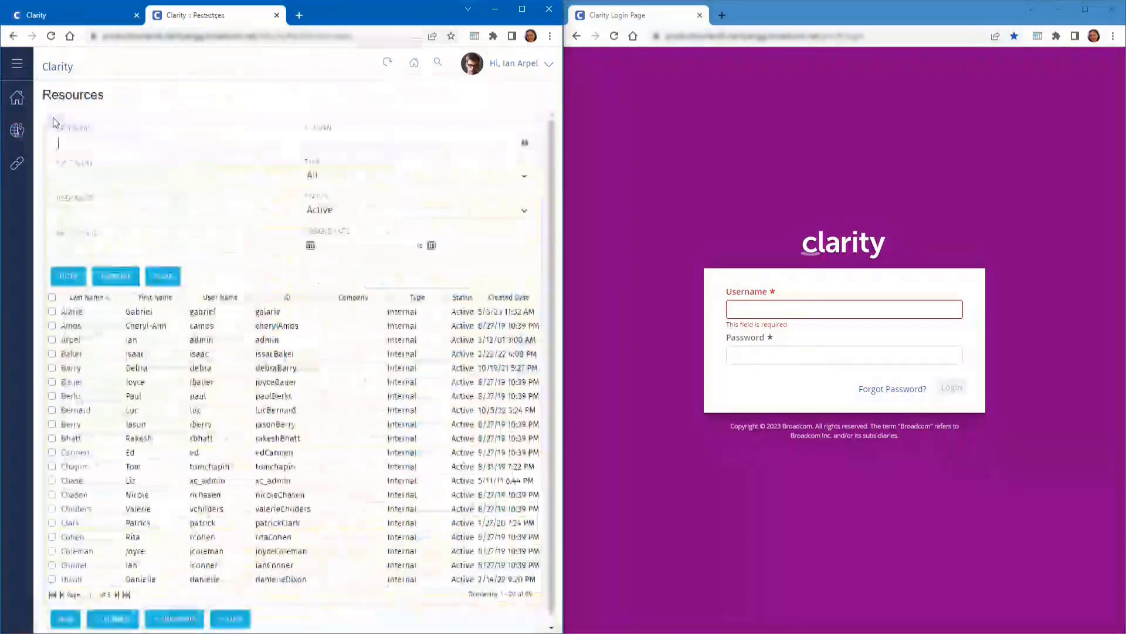
{"action": "left_click", "coordinate": [68, 311]}
{"action": "left_click", "coordinate": [244, 96]}
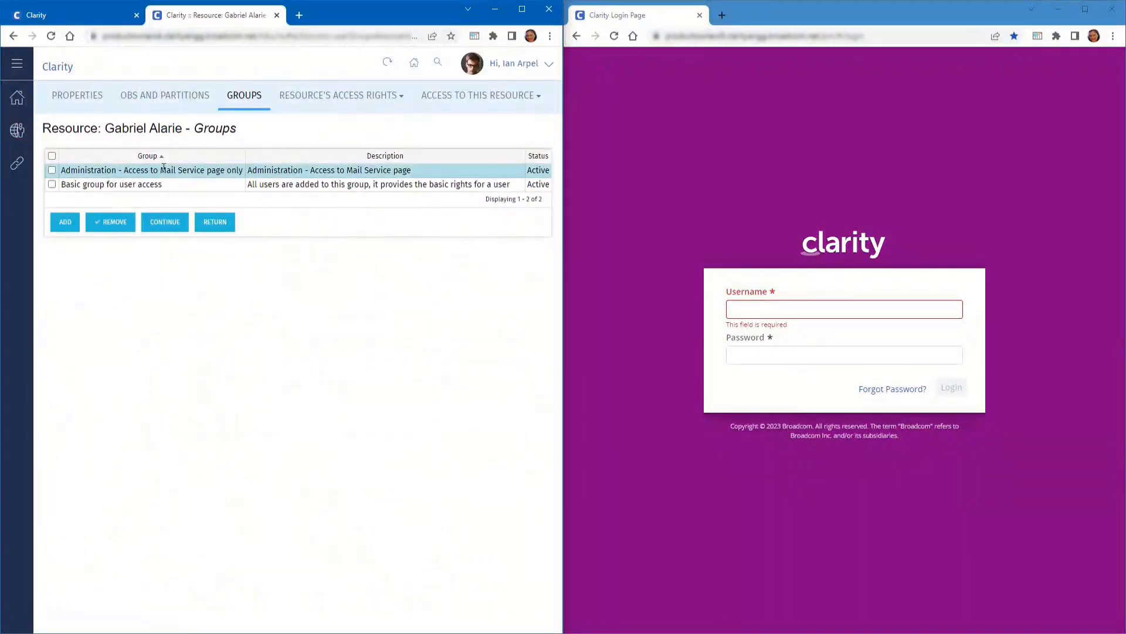
{"action": "mouse_move", "coordinate": [301, 104]}
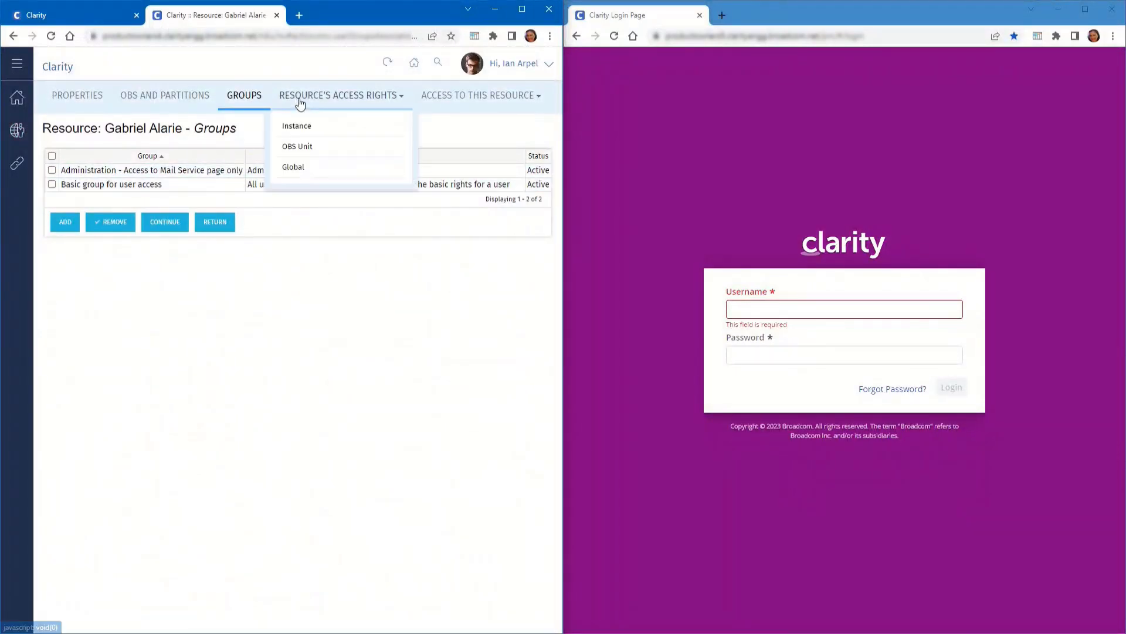
{"action": "left_click", "coordinate": [290, 168]}
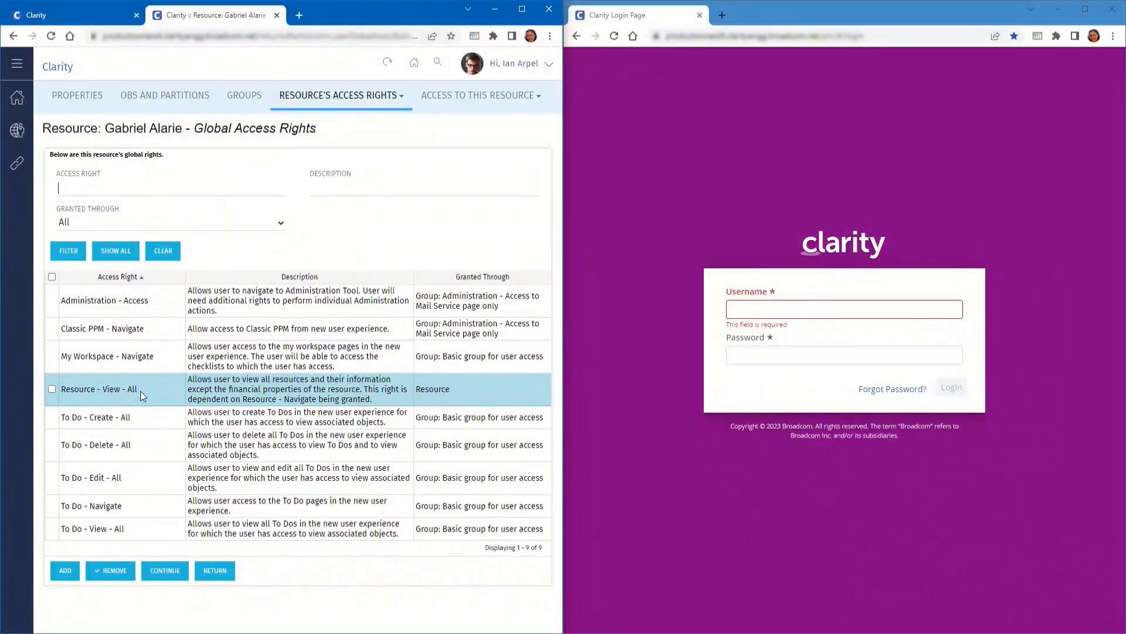
{"action": "left_click", "coordinate": [19, 130]}
Open the global access rights of the Administration - Access to Mail Service page only group
{"action": "left_click", "coordinate": [51, 134]}
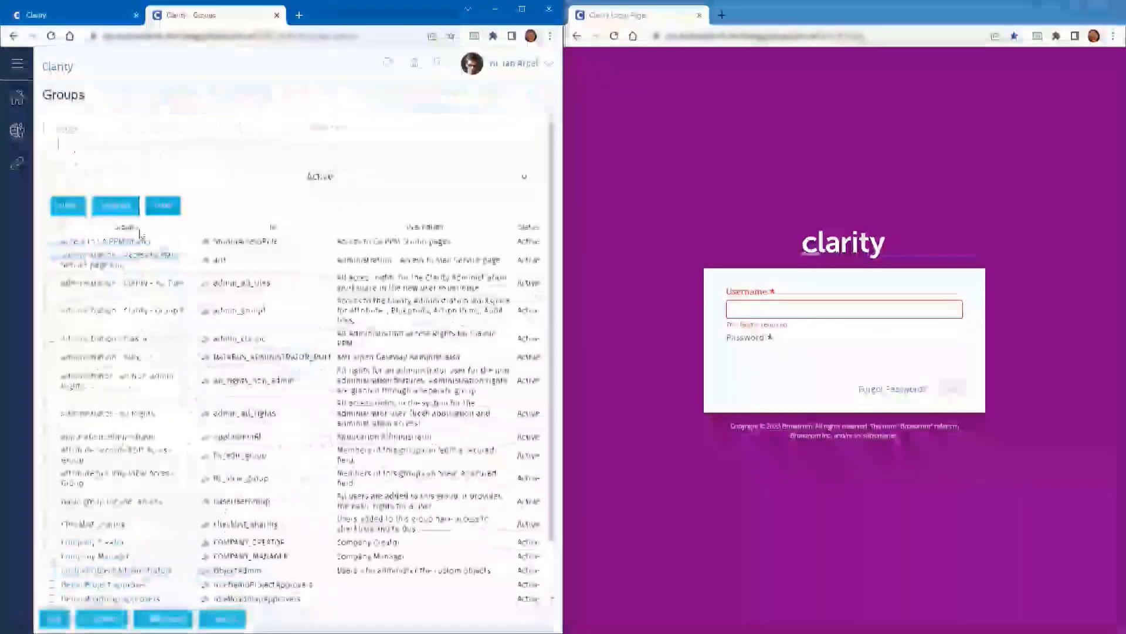
{"action": "left_click", "coordinate": [113, 261]}
{"action": "left_click", "coordinate": [242, 95]}
{"action": "left_click", "coordinate": [206, 166]}
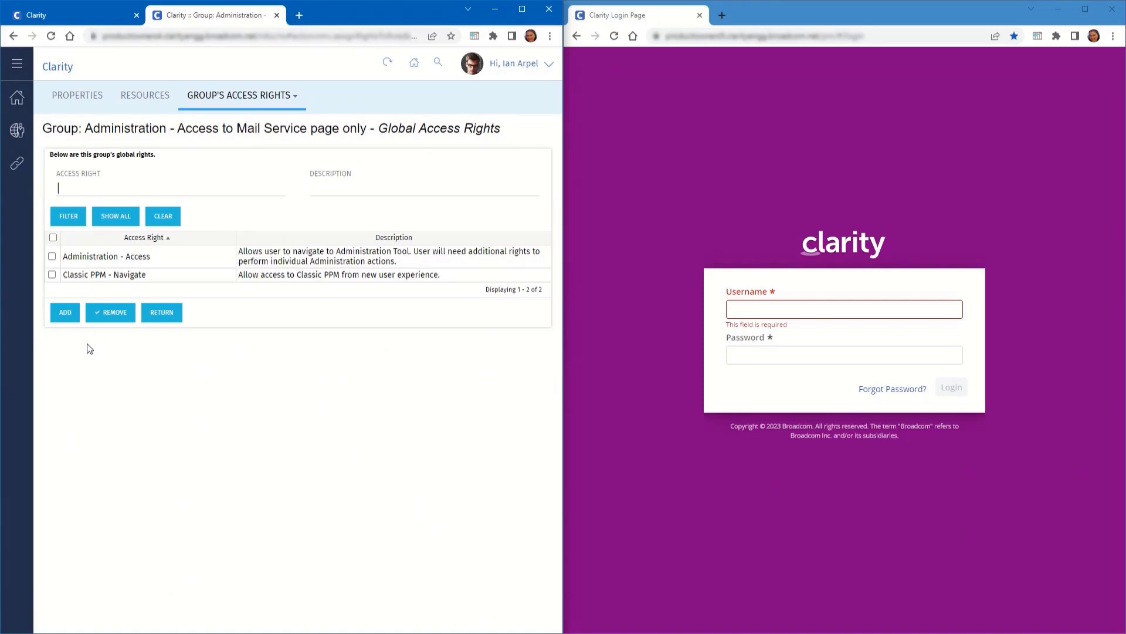
Add the Administration - Mail Service right to the group using the admin*mail filter
{"action": "left_click", "coordinate": [67, 316]}
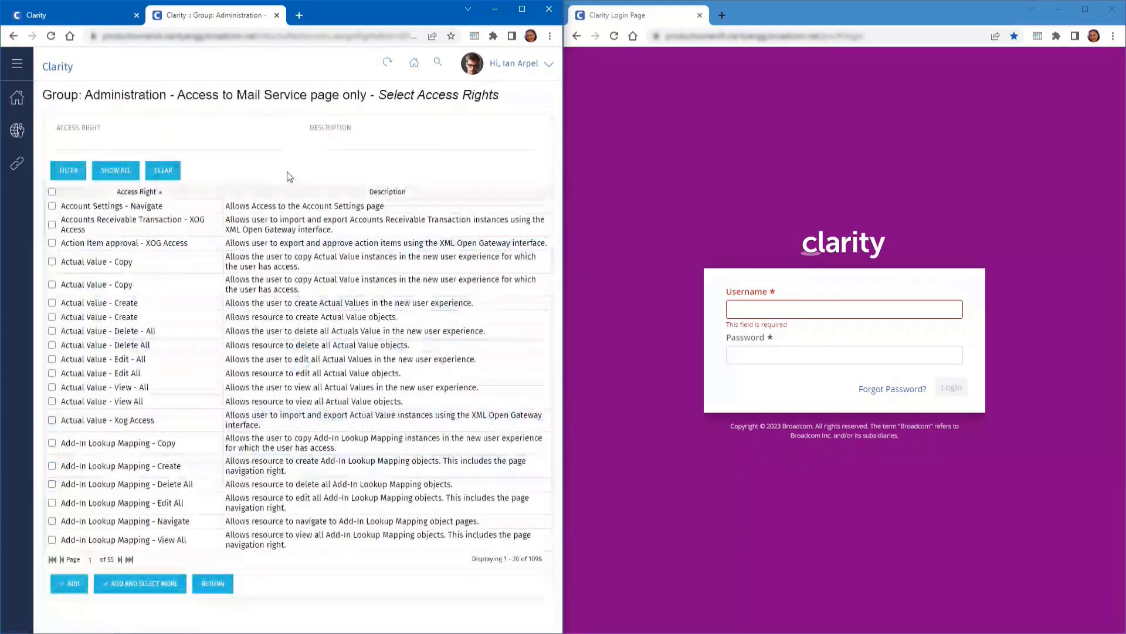
{"action": "type", "text": "admin*mail"}
{"action": "key", "text": "Return"}
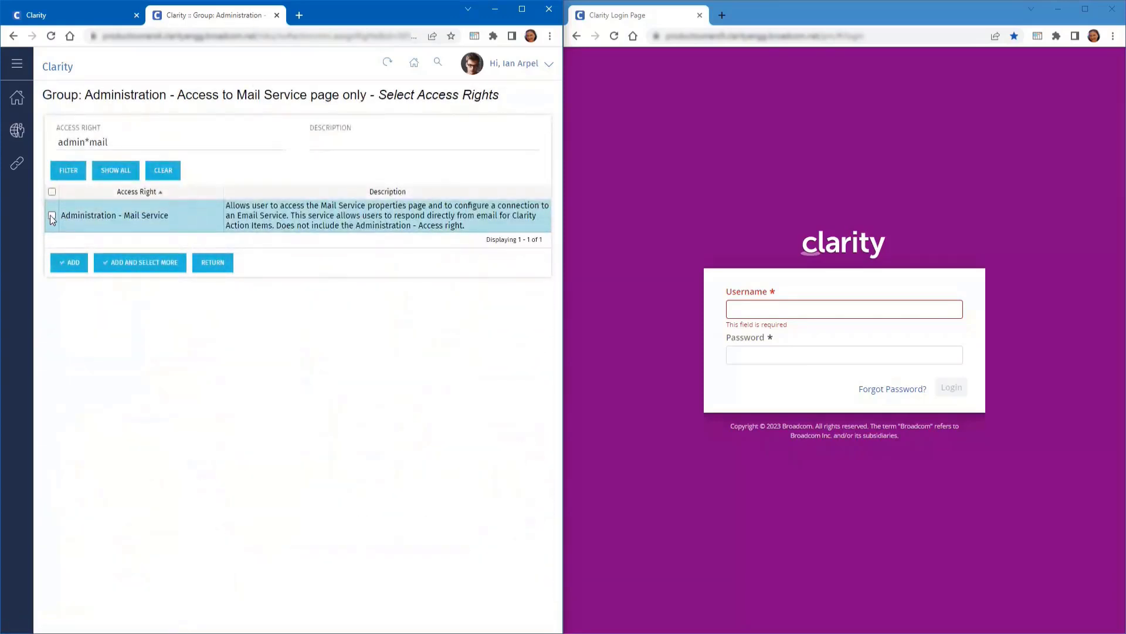
{"action": "left_click", "coordinate": [51, 215]}
{"action": "left_click", "coordinate": [69, 262]}
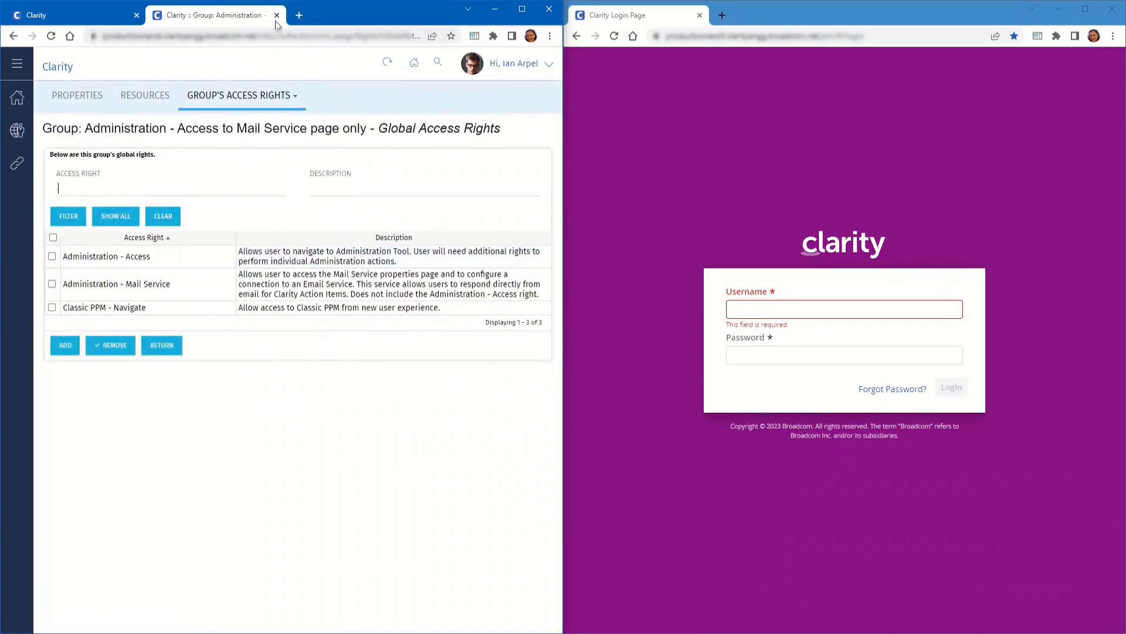
{"action": "left_click", "coordinate": [13, 134]}
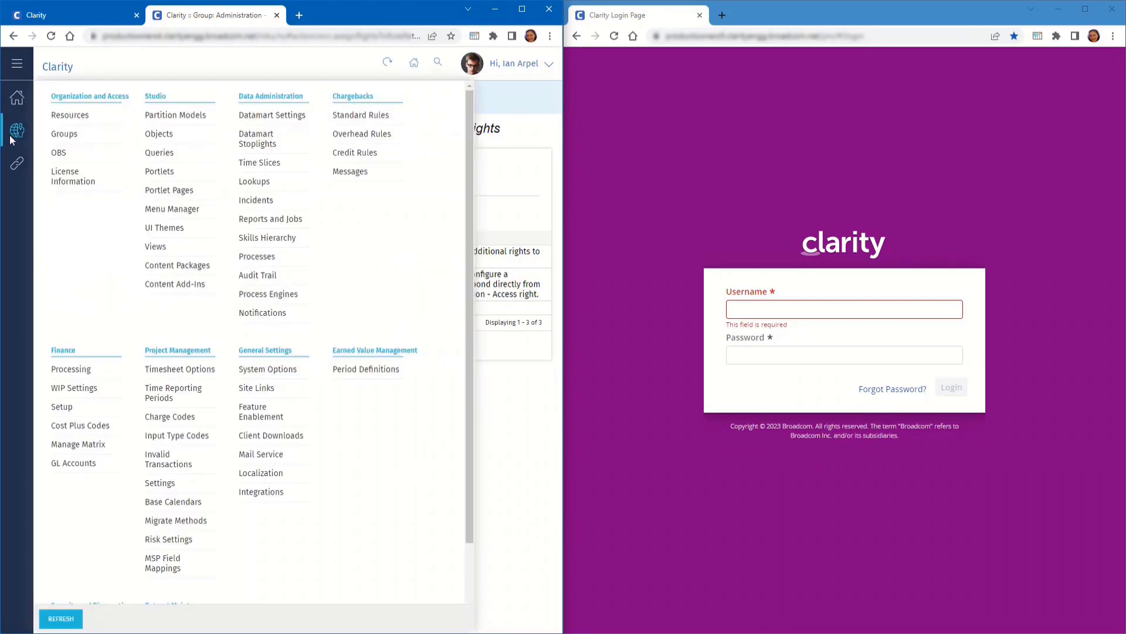
Close the group tab, log out of the admin account and sign in as the limited user
{"action": "left_click", "coordinate": [277, 15]}
{"action": "left_click", "coordinate": [535, 60]}
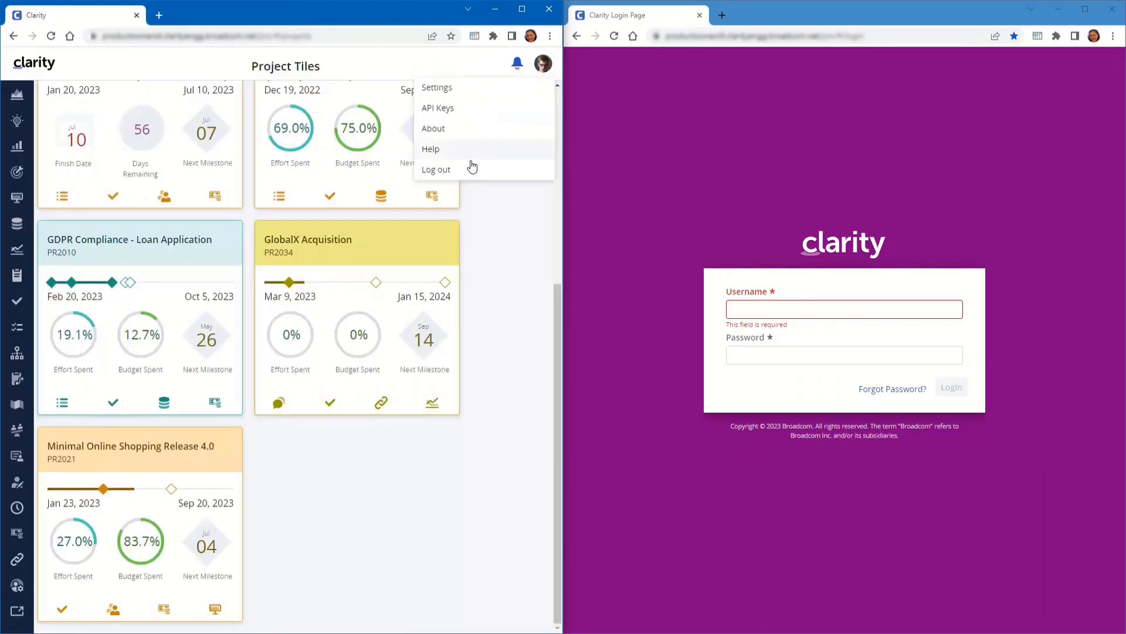
{"action": "left_click", "coordinate": [463, 166]}
{"action": "type", "text": "gabriel"}
{"action": "key", "text": "Tab"}
{"action": "type", "text": "•"}
{"action": "key", "text": "Return"}
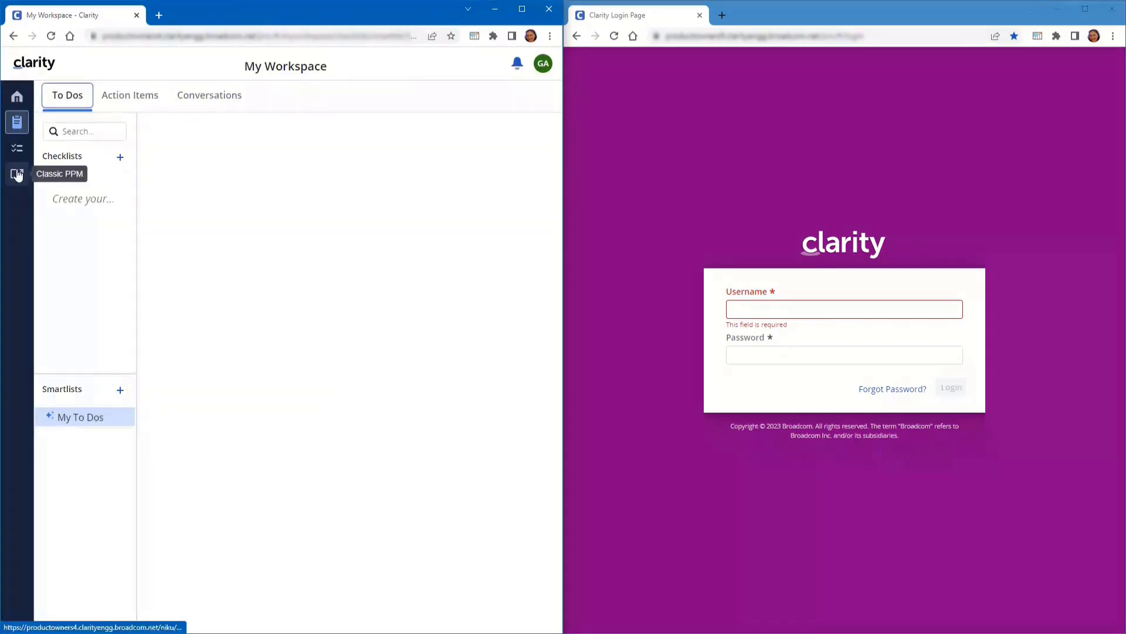
Open the Mail Service settings from Administration in Classic PPM
{"action": "left_click", "coordinate": [17, 174]}
{"action": "left_click", "coordinate": [19, 137]}
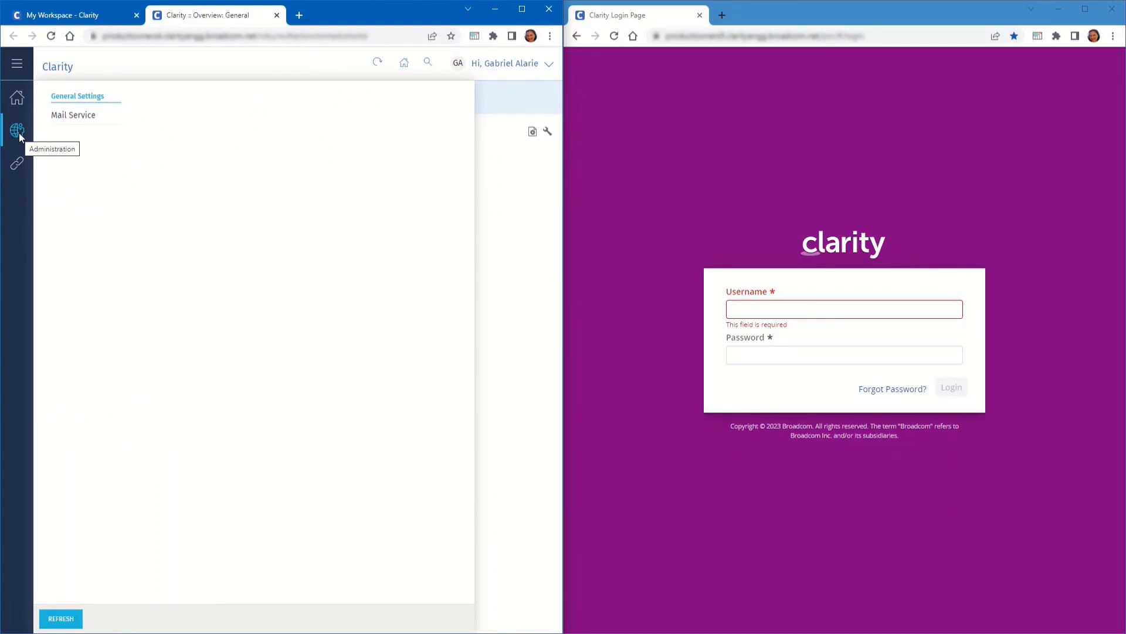
{"action": "left_click", "coordinate": [92, 122]}
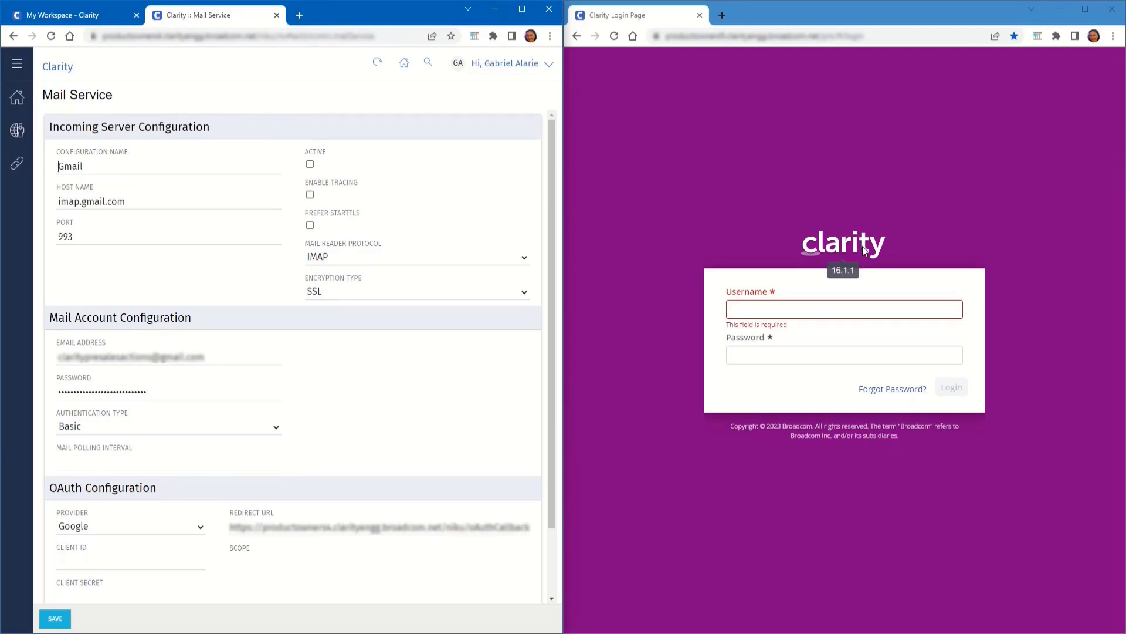
Sign in as the limited user in the right-hand browser window
{"action": "left_click", "coordinate": [863, 310]}
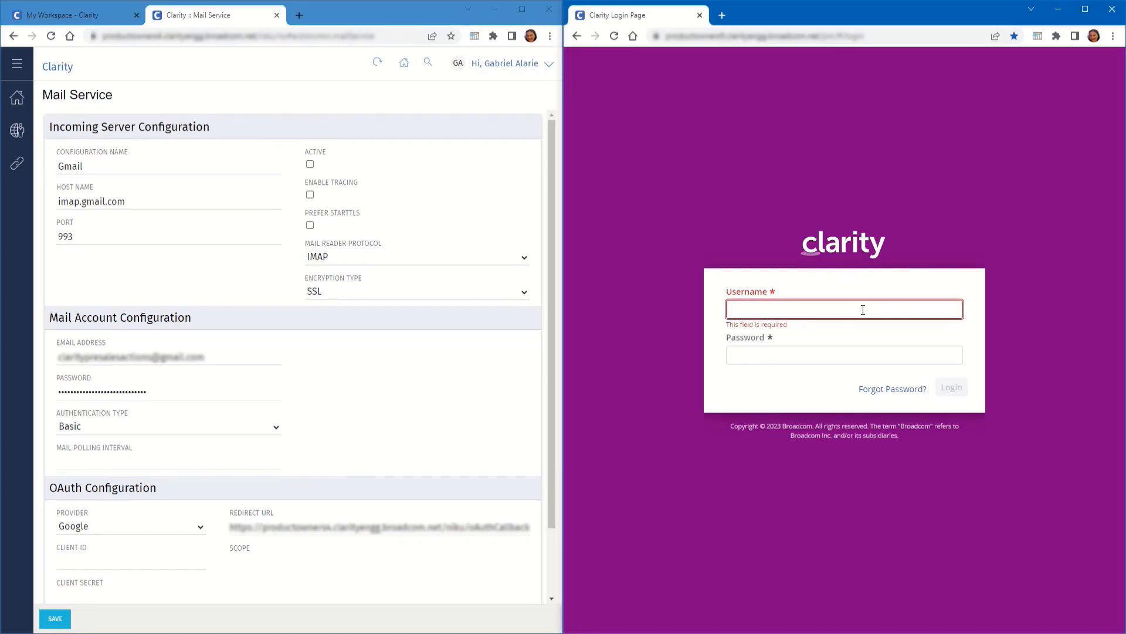
{"action": "type", "text": "gabriel"}
{"action": "key", "text": "Tab"}
{"action": "type", "text": "•"}
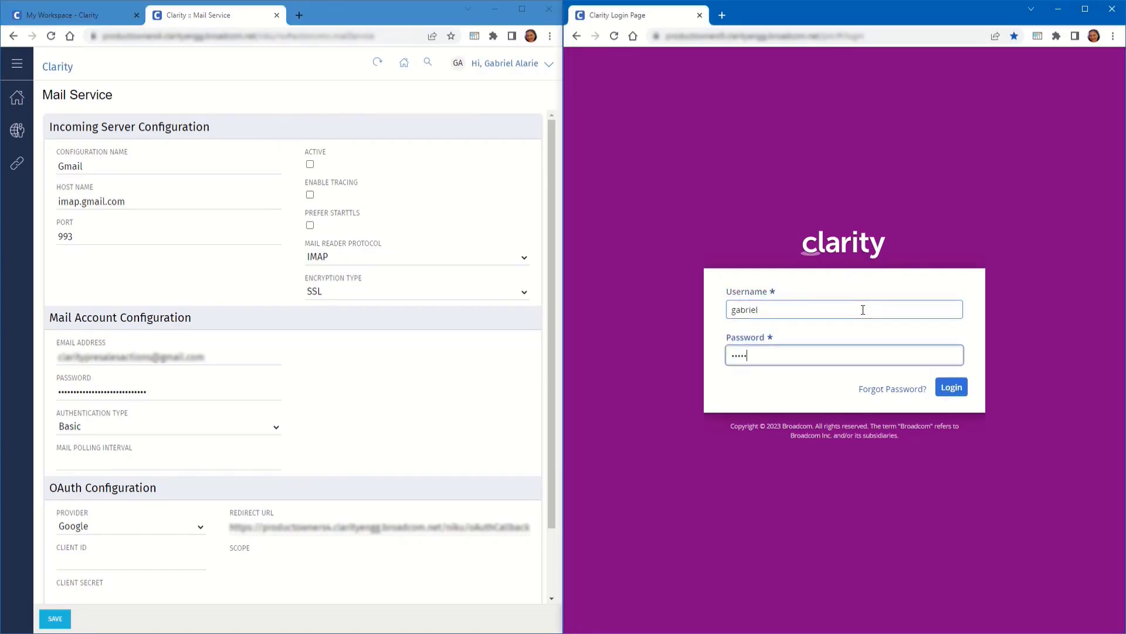
{"action": "type", "text": "••••"}
{"action": "key", "text": "Return"}
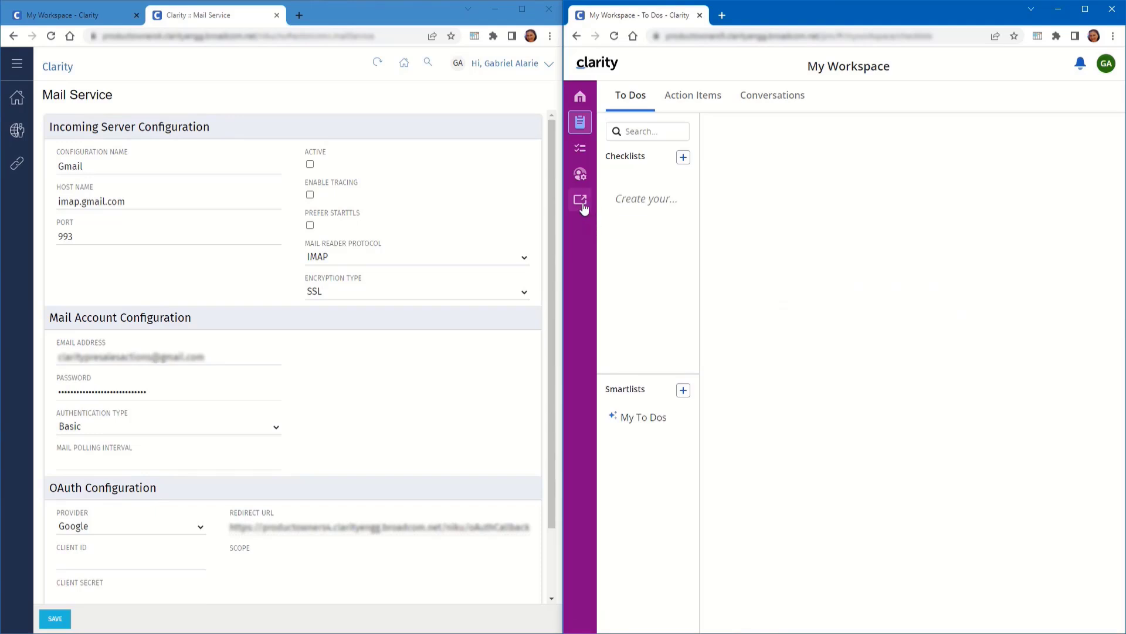
Open Mail Service (Beta) from the administration menu in Classic PPM
{"action": "left_click", "coordinate": [581, 202]}
{"action": "left_click", "coordinate": [586, 130]}
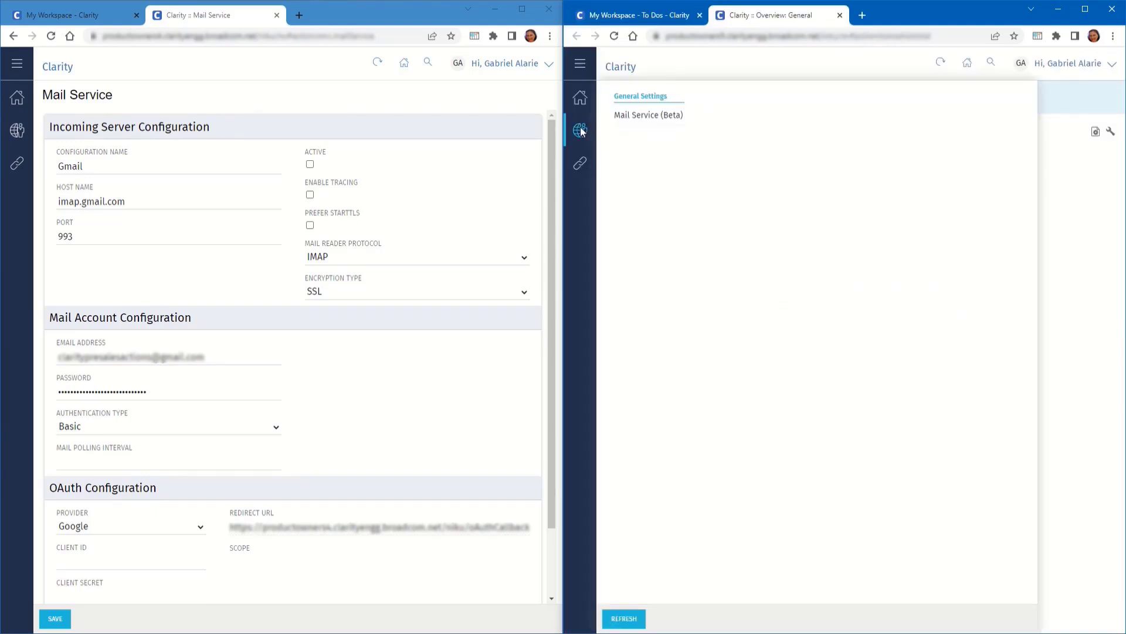
{"action": "left_click", "coordinate": [628, 120]}
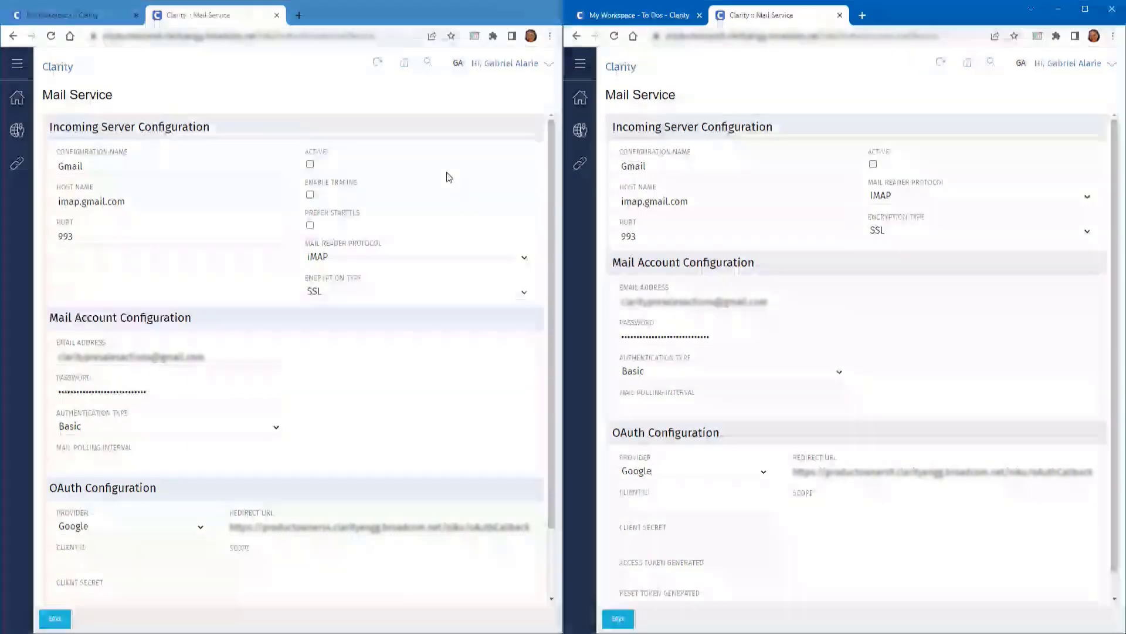
Close the Mail Service tab and sign the limited user out on the right
{"action": "left_click", "coordinate": [277, 15]}
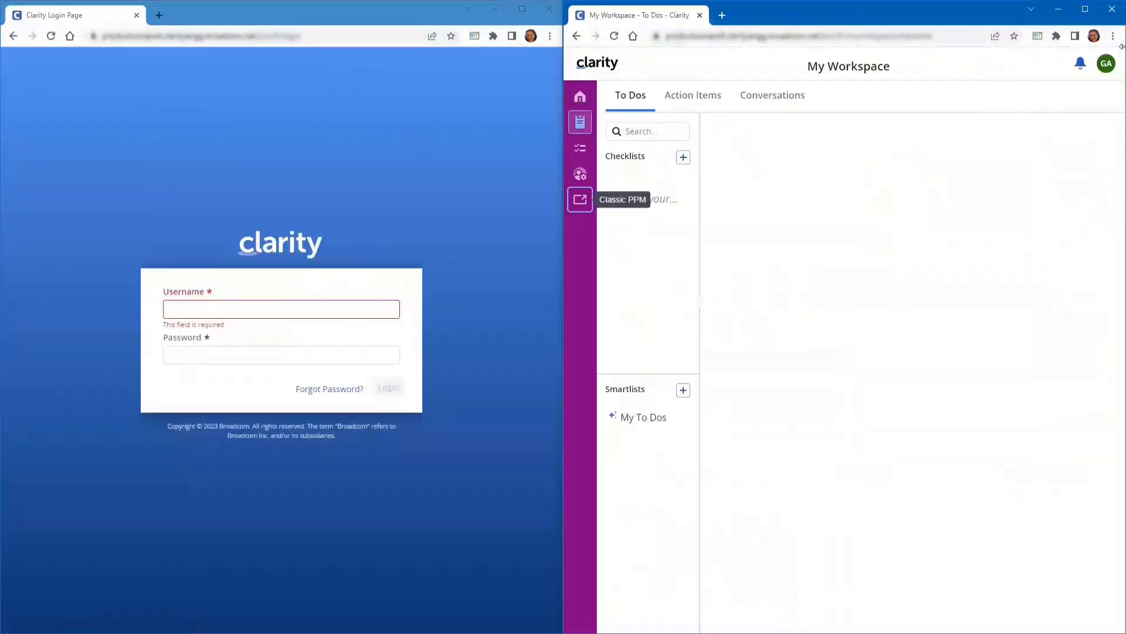
{"action": "left_click", "coordinate": [1110, 69]}
{"action": "left_click", "coordinate": [1029, 147]}
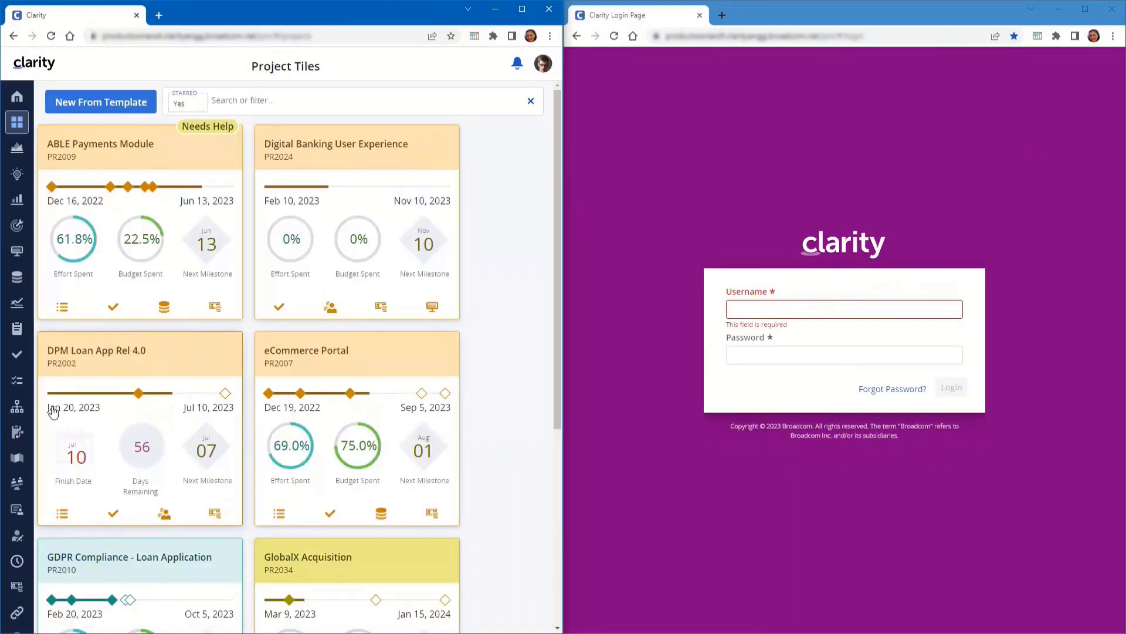
{"action": "scroll", "coordinate": [53, 410], "scroll_direction": "down", "scroll_amount": 5}
{"action": "scroll", "coordinate": [16, 581], "scroll_direction": "down", "scroll_amount": 1}
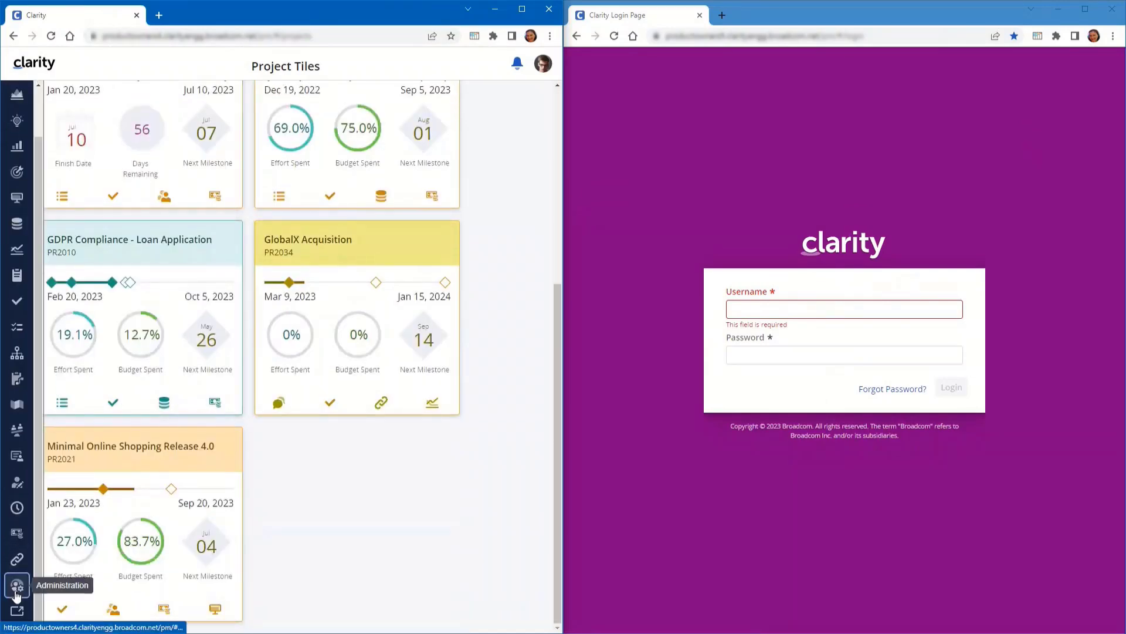
Open the limited user's resource record and view its global access rights
{"action": "left_click", "coordinate": [16, 589]}
{"action": "left_click", "coordinate": [17, 610]}
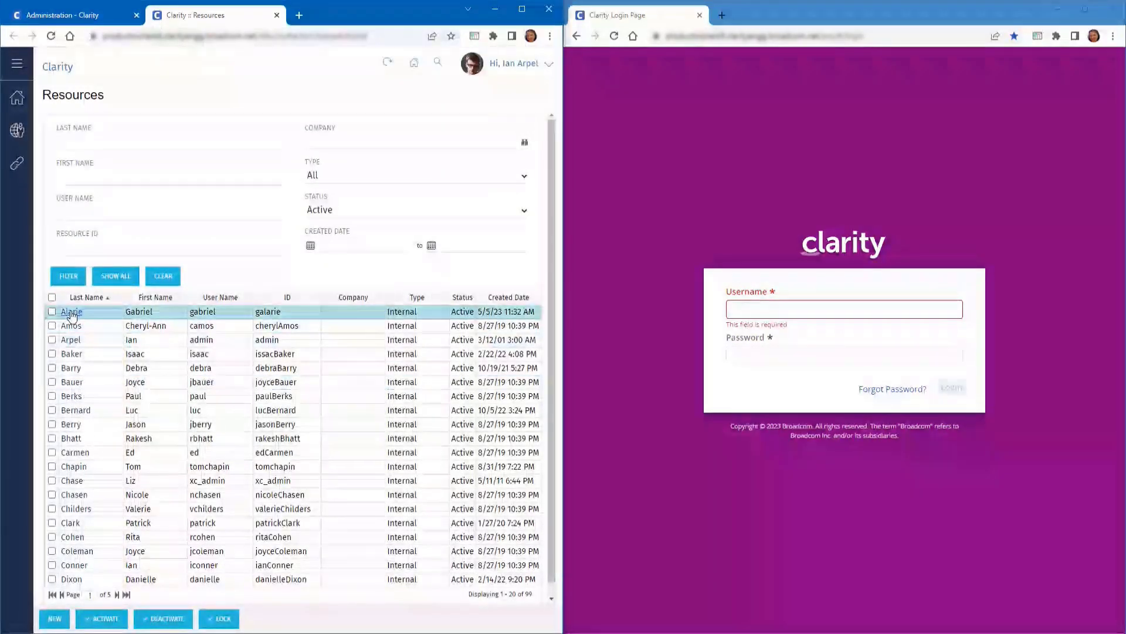
{"action": "left_click", "coordinate": [71, 312]}
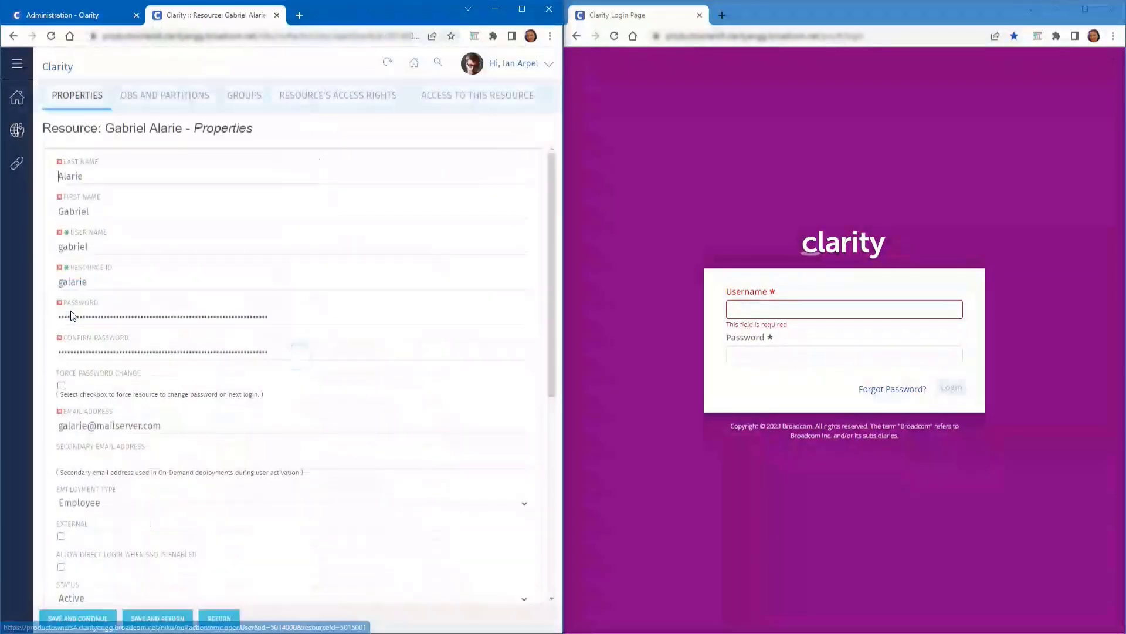
{"action": "left_click", "coordinate": [282, 99]}
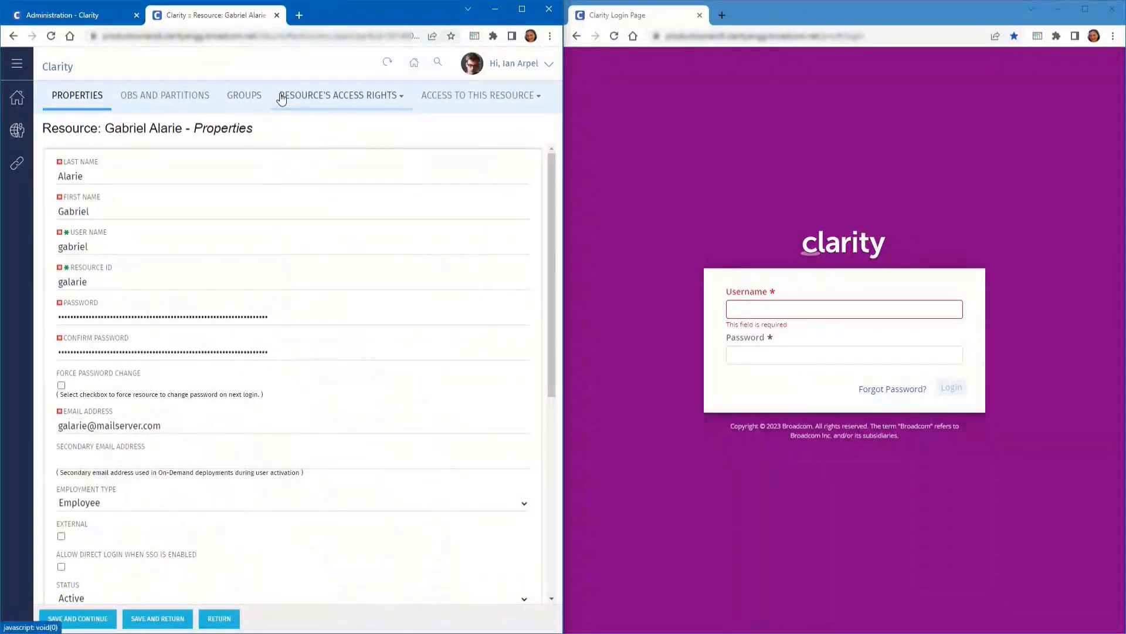
{"action": "left_click", "coordinate": [281, 99]}
{"action": "left_click", "coordinate": [292, 165]}
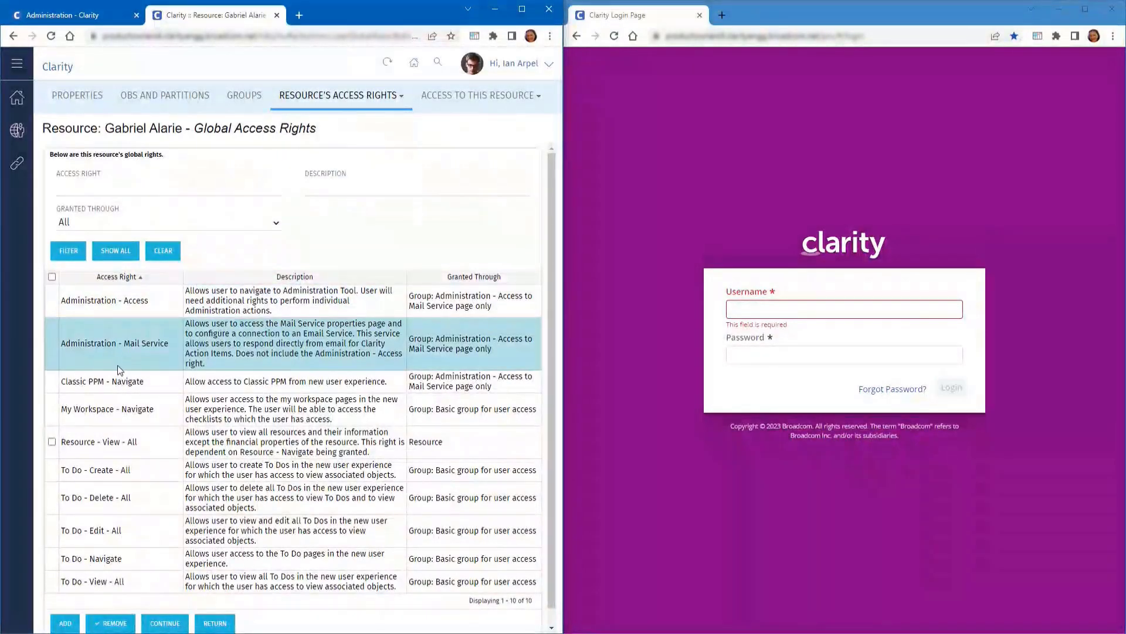
Remove the user from the Mail Service access group, then review the remaining global rights
{"action": "left_click", "coordinate": [246, 97]}
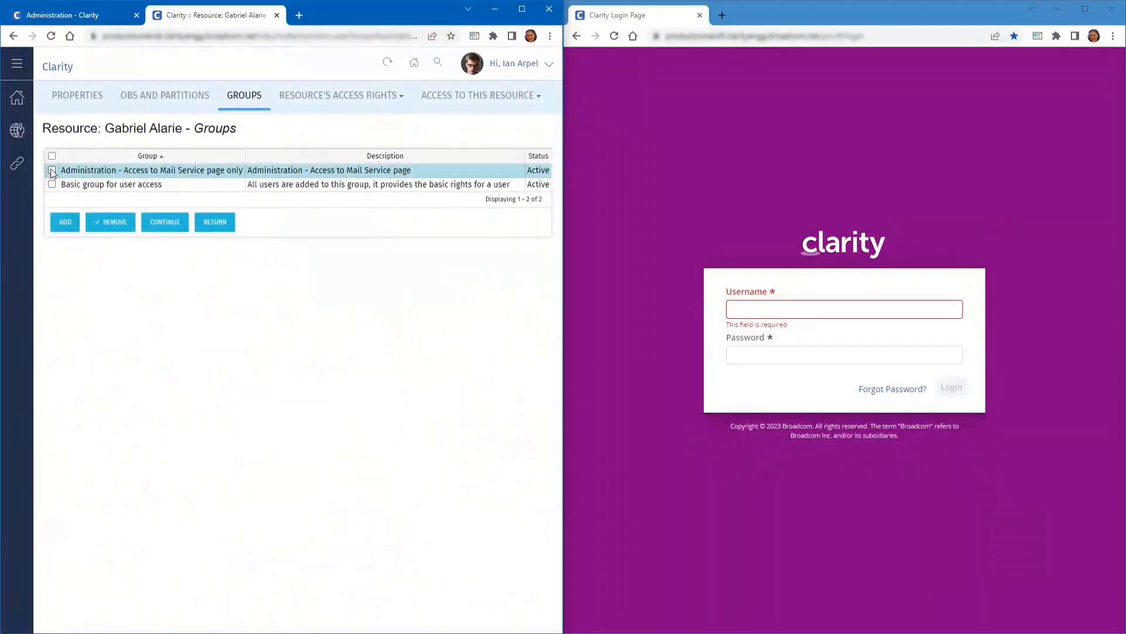
{"action": "left_click", "coordinate": [51, 171]}
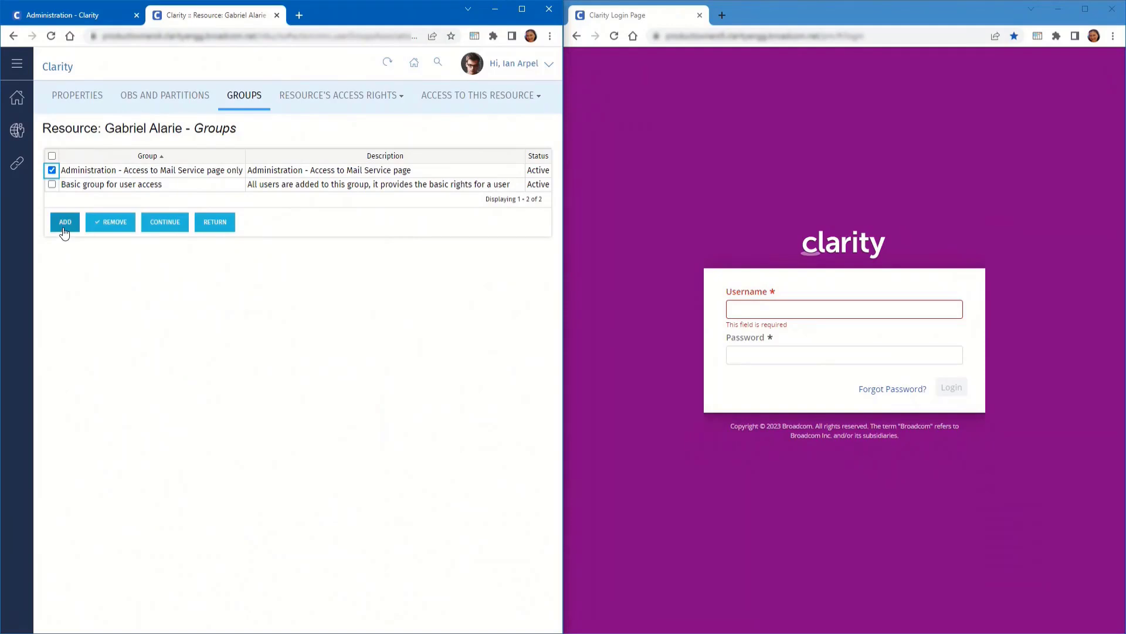
{"action": "left_click", "coordinate": [110, 222]}
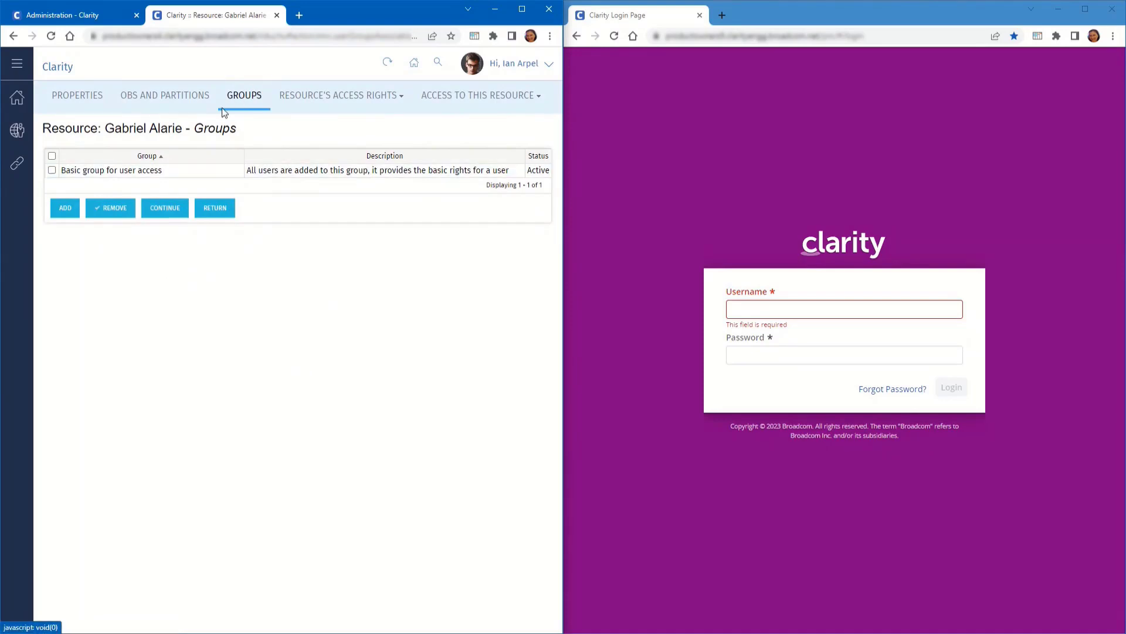
{"action": "mouse_move", "coordinate": [301, 95]}
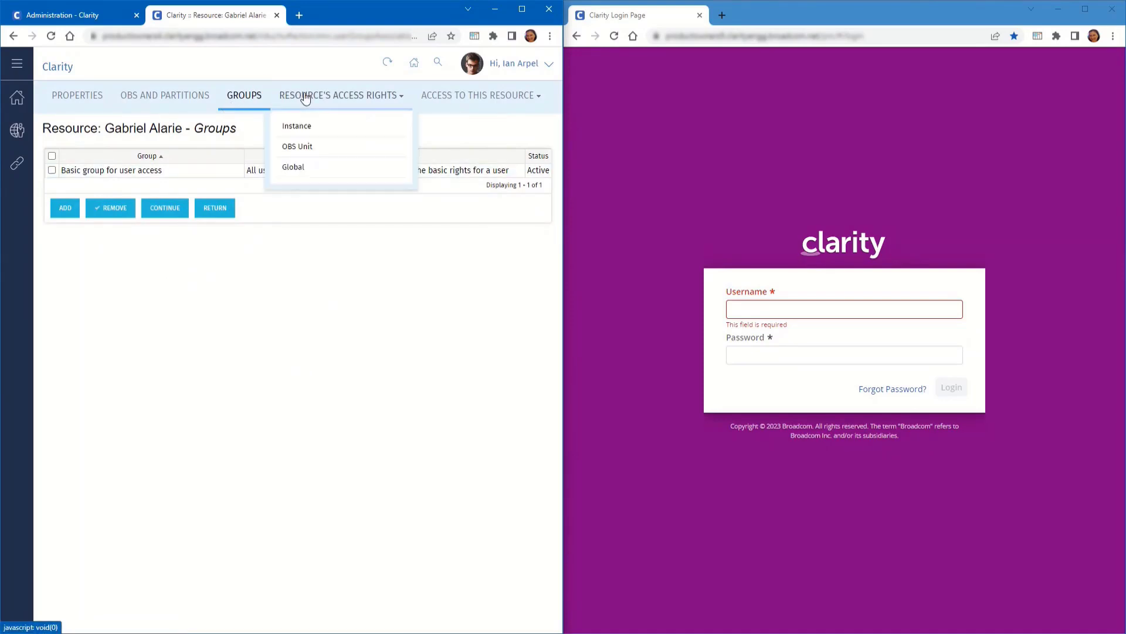
{"action": "left_click", "coordinate": [294, 166]}
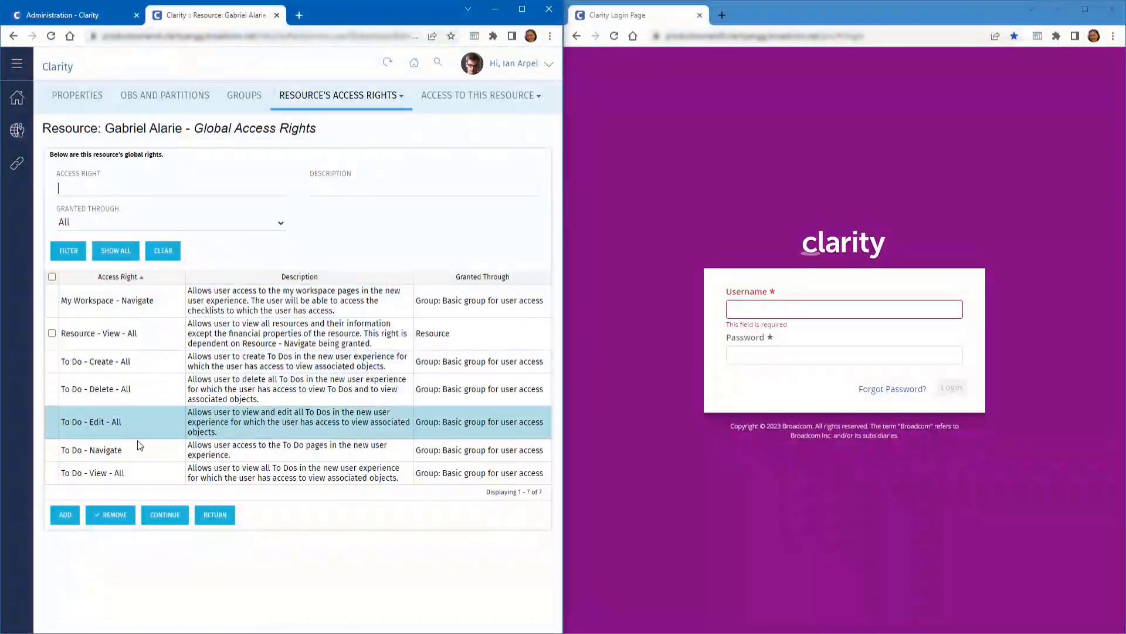
Add Administration - Navigate directly to the user via the adminNav filter and close the resource tab
{"action": "left_click", "coordinate": [65, 516]}
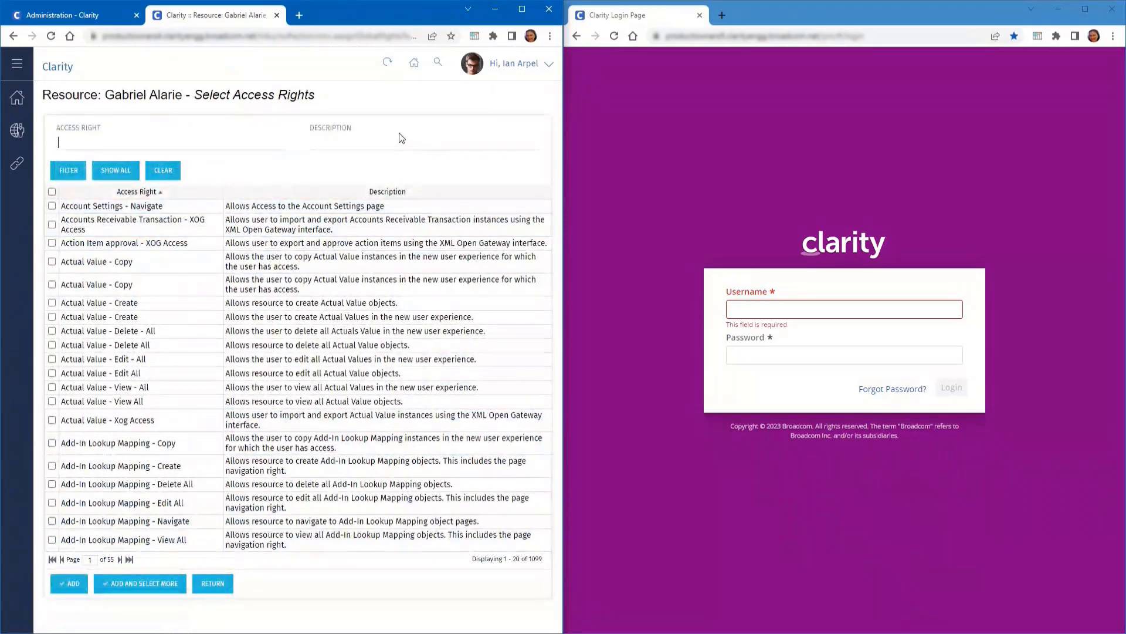
{"action": "type", "text": "adminNav"}
{"action": "key", "text": "Return"}
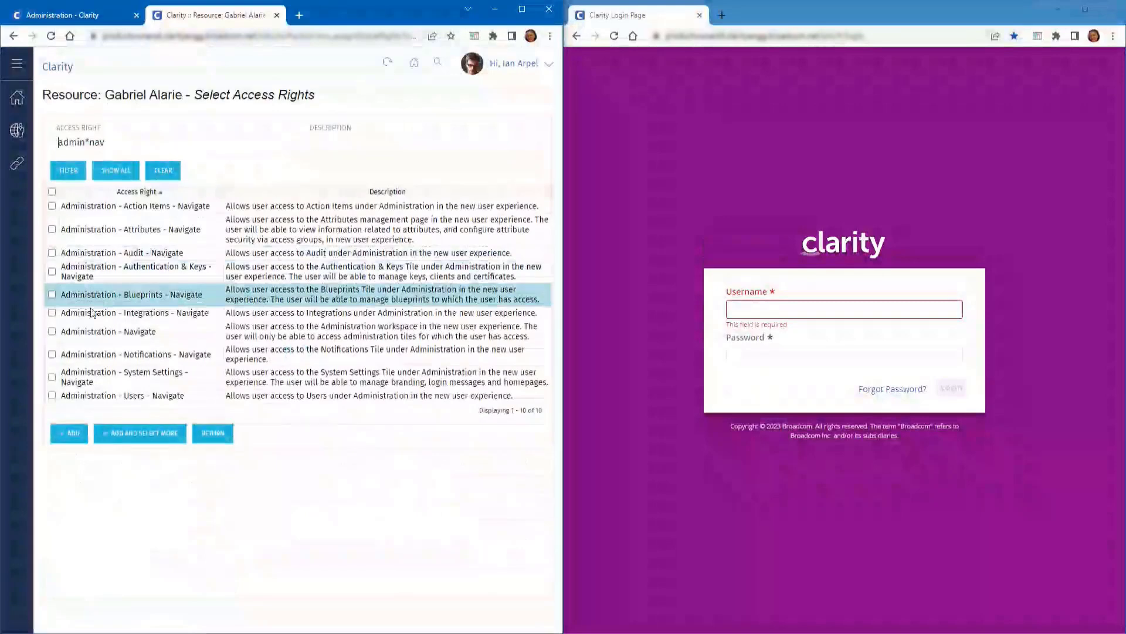
{"action": "left_click", "coordinate": [52, 331]}
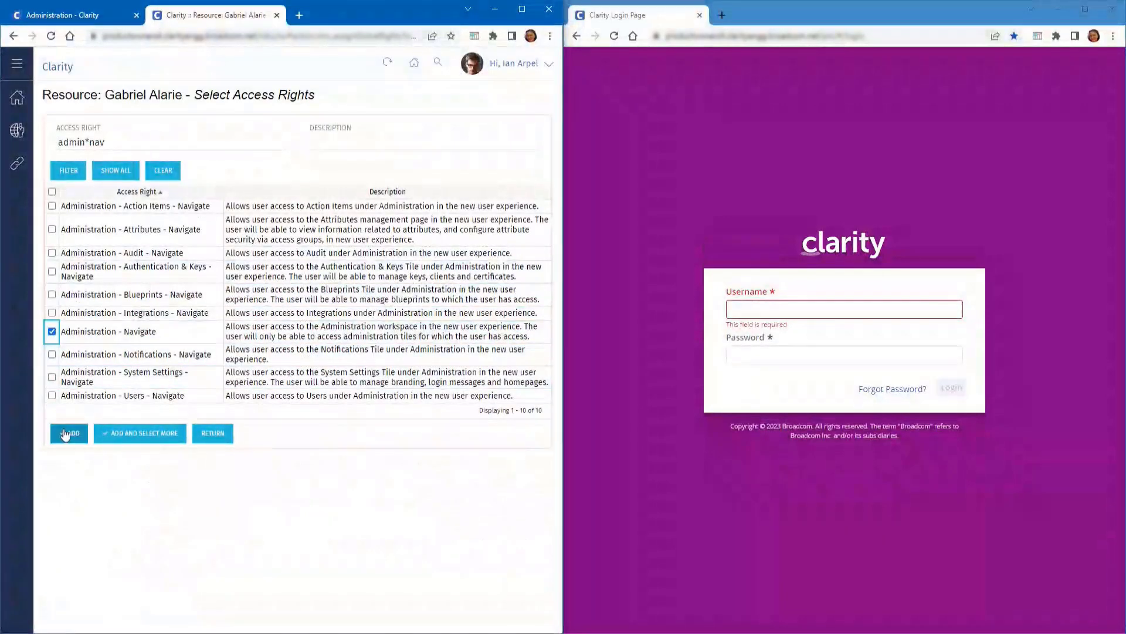
{"action": "left_click", "coordinate": [64, 431]}
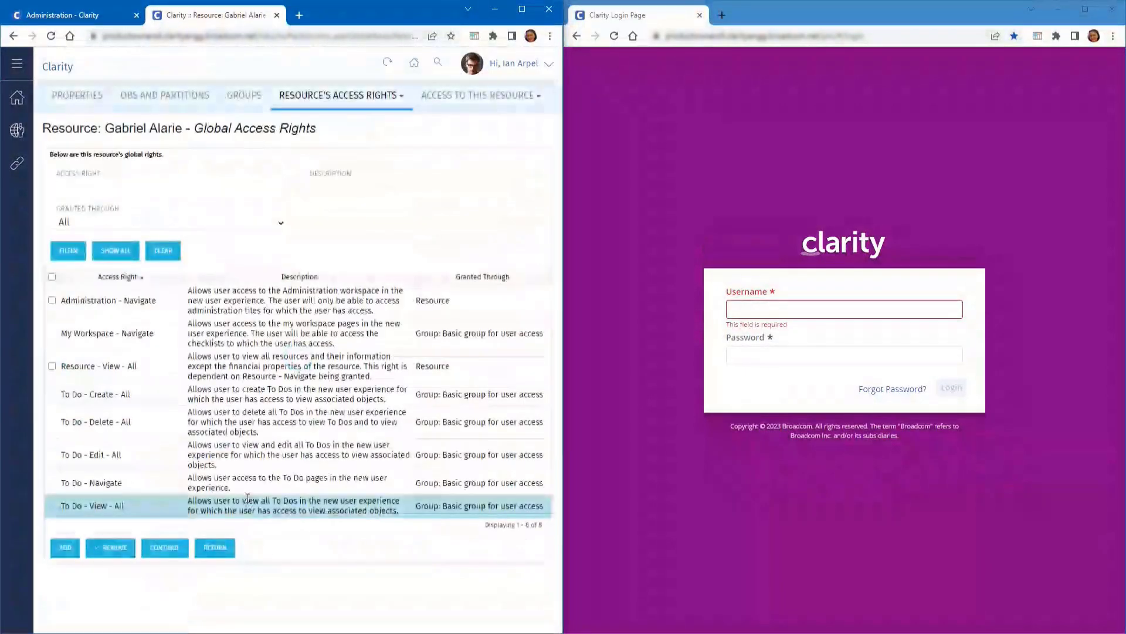
{"action": "left_click", "coordinate": [278, 16]}
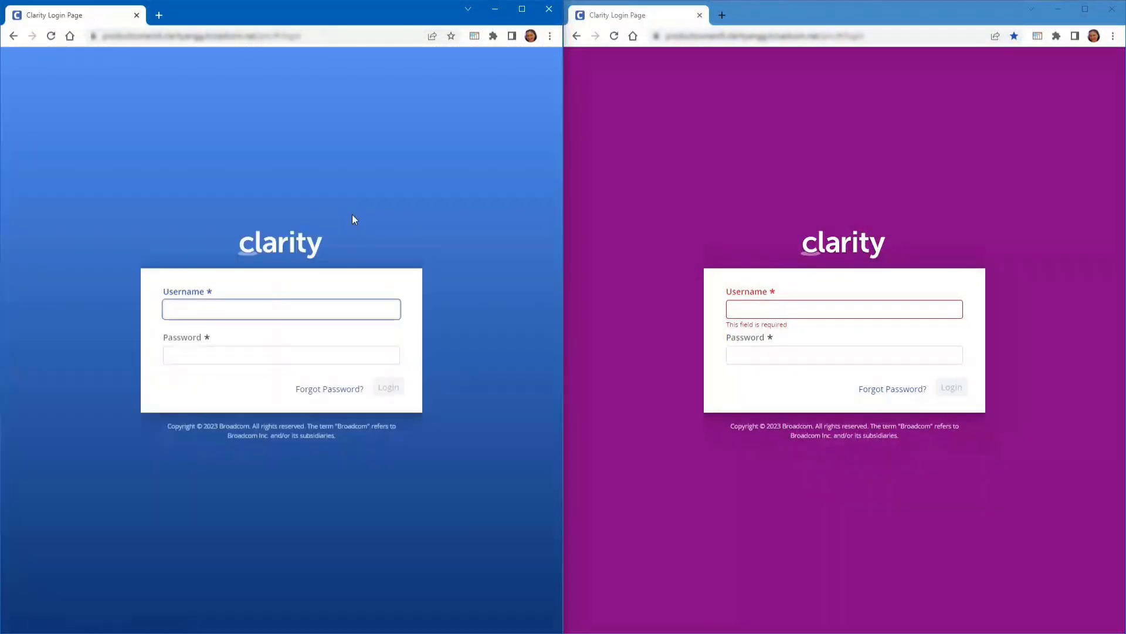
{"action": "key", "text": "Return"}
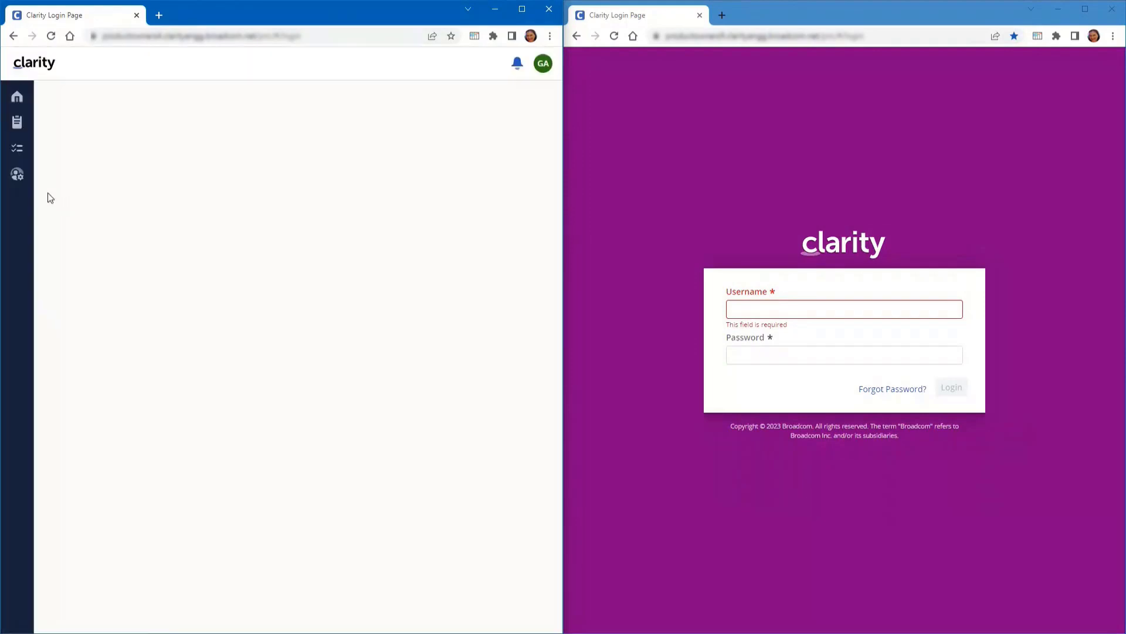
{"action": "left_click", "coordinate": [17, 175]}
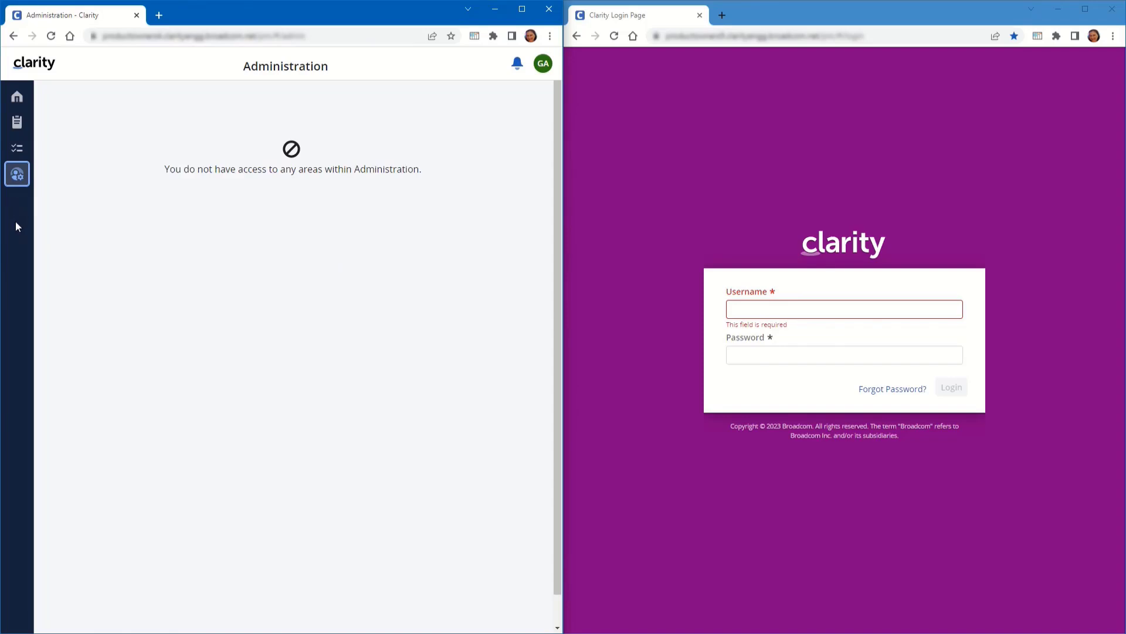
{"action": "left_click", "coordinate": [543, 63]}
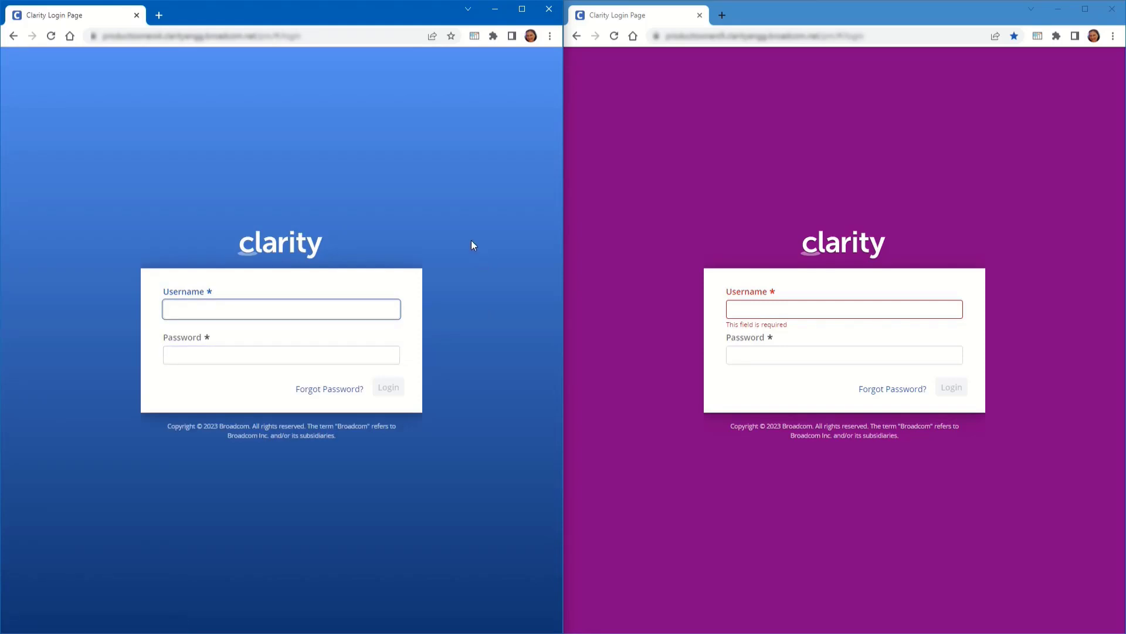
Sign in with the admin account
{"action": "key", "text": "Tab"}
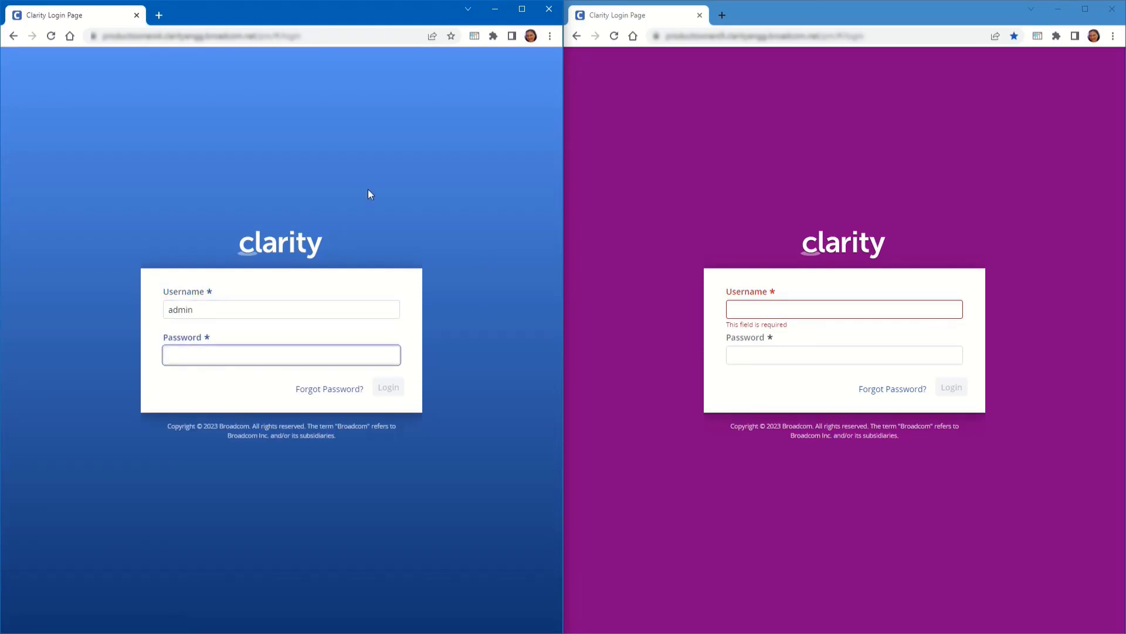
{"action": "key", "text": "Return"}
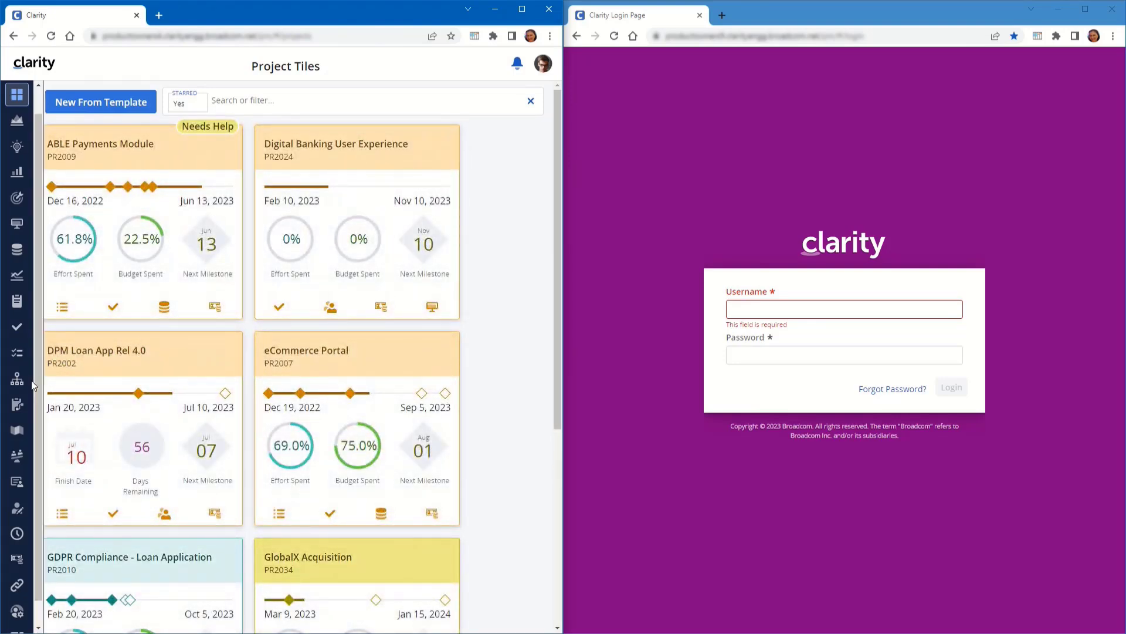
Open the limited user's global access rights through Classic PPM Resources
{"action": "scroll", "coordinate": [33, 389], "scroll_direction": "down", "scroll_amount": 1}
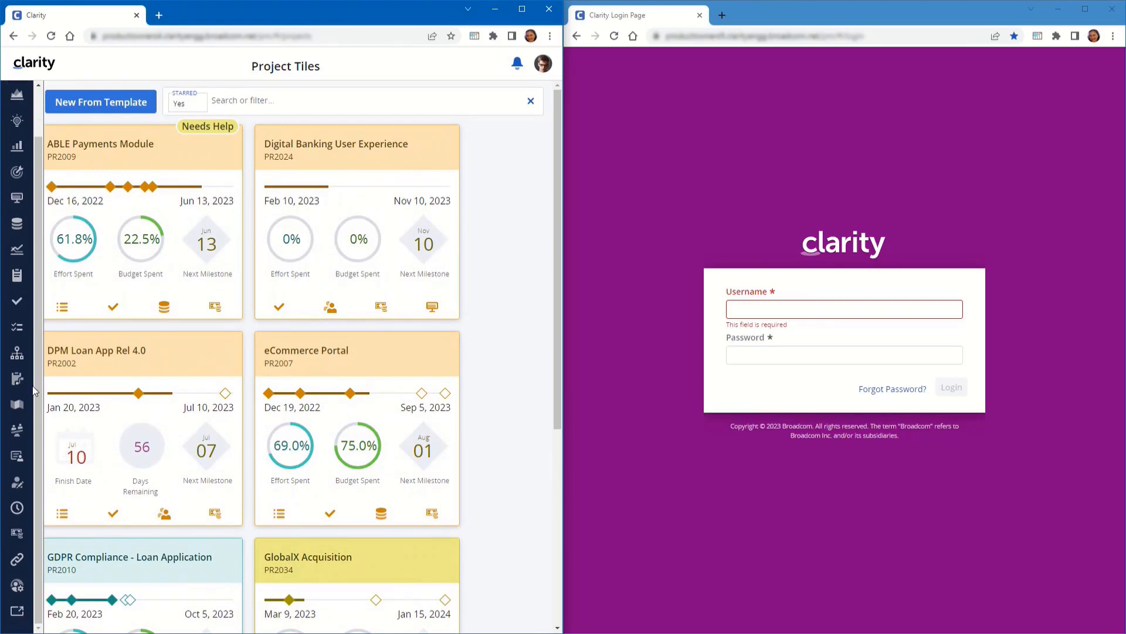
{"action": "left_click", "coordinate": [8, 616]}
{"action": "left_click", "coordinate": [17, 130]}
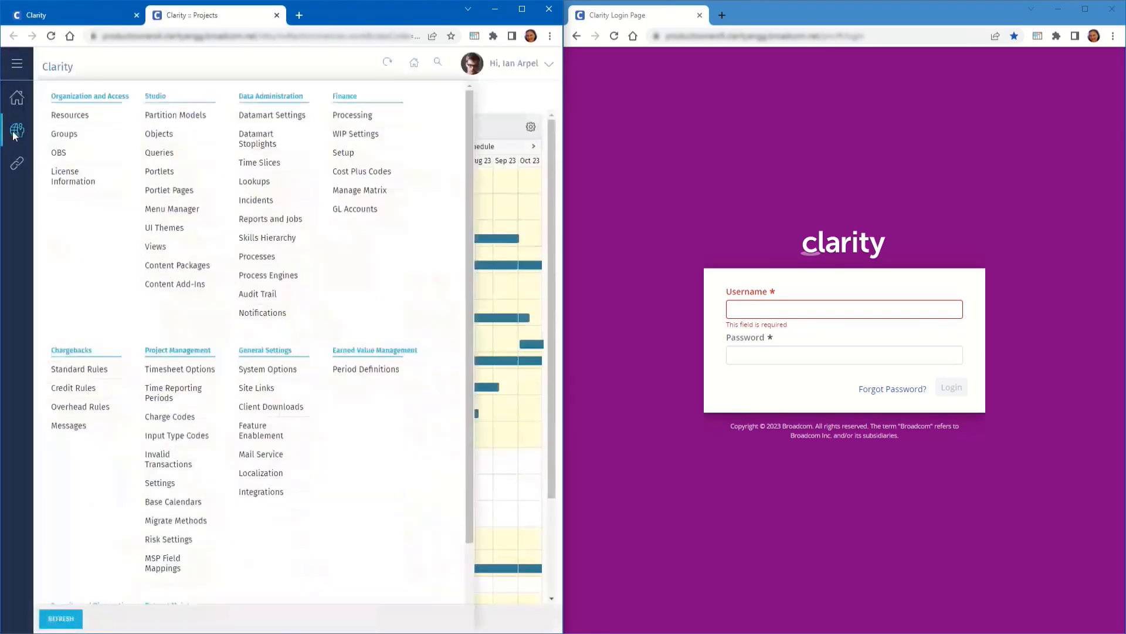
{"action": "left_click", "coordinate": [65, 113]}
{"action": "left_click", "coordinate": [75, 314]}
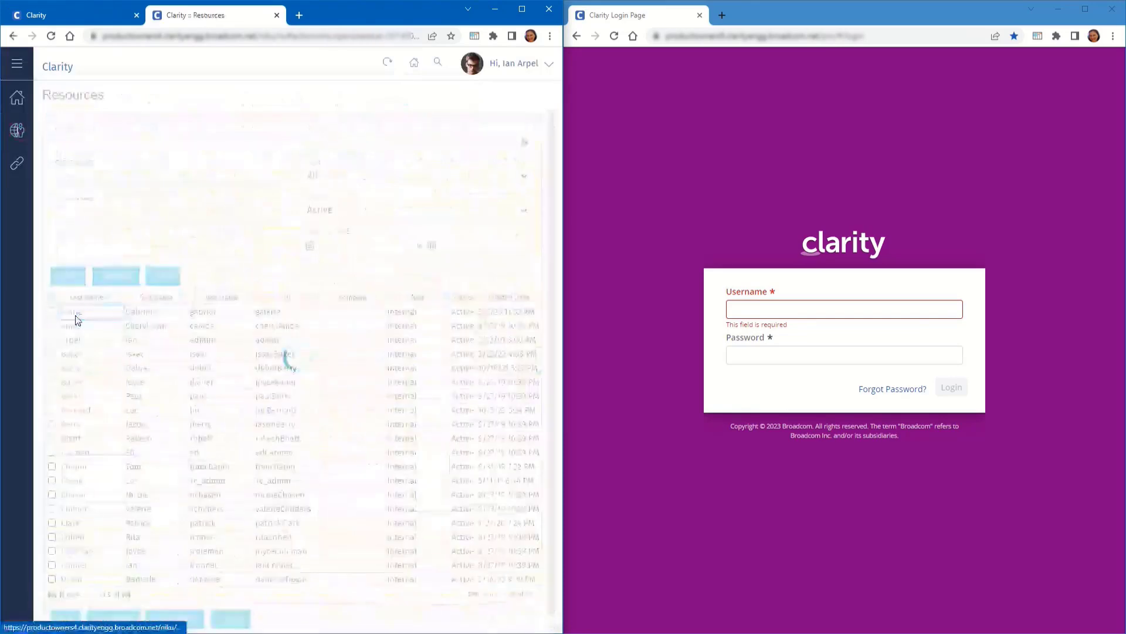
{"action": "mouse_move", "coordinate": [316, 98]}
{"action": "left_click", "coordinate": [298, 168]}
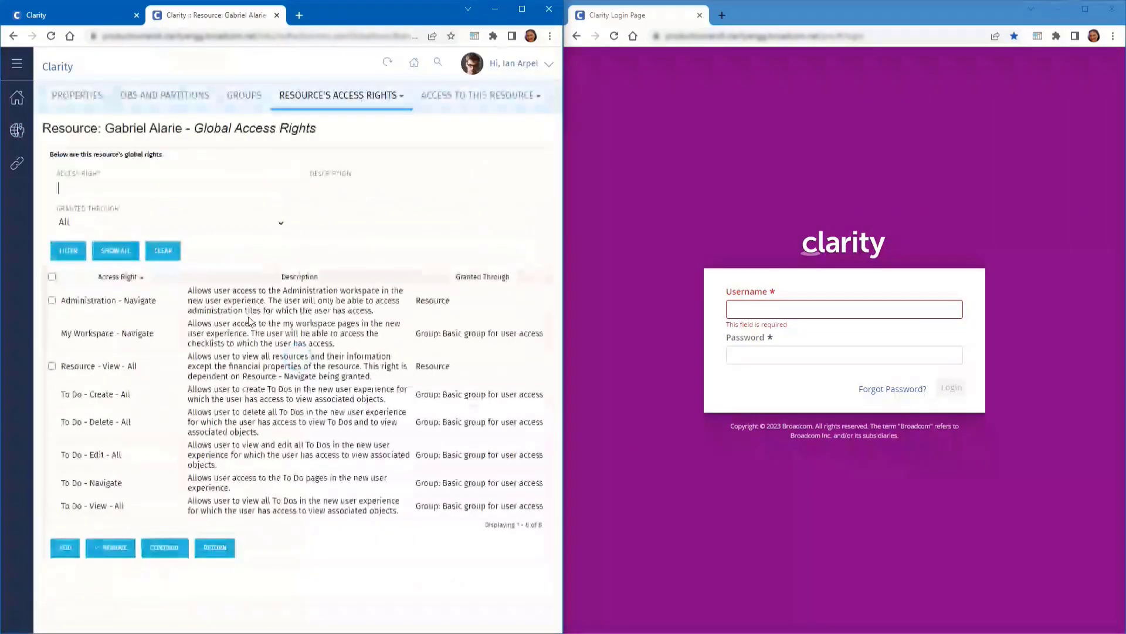
Add the Action Items, Attributes, Audit, Integrations and Users navigate rights using the admin*nav filter
{"action": "left_click", "coordinate": [63, 547]}
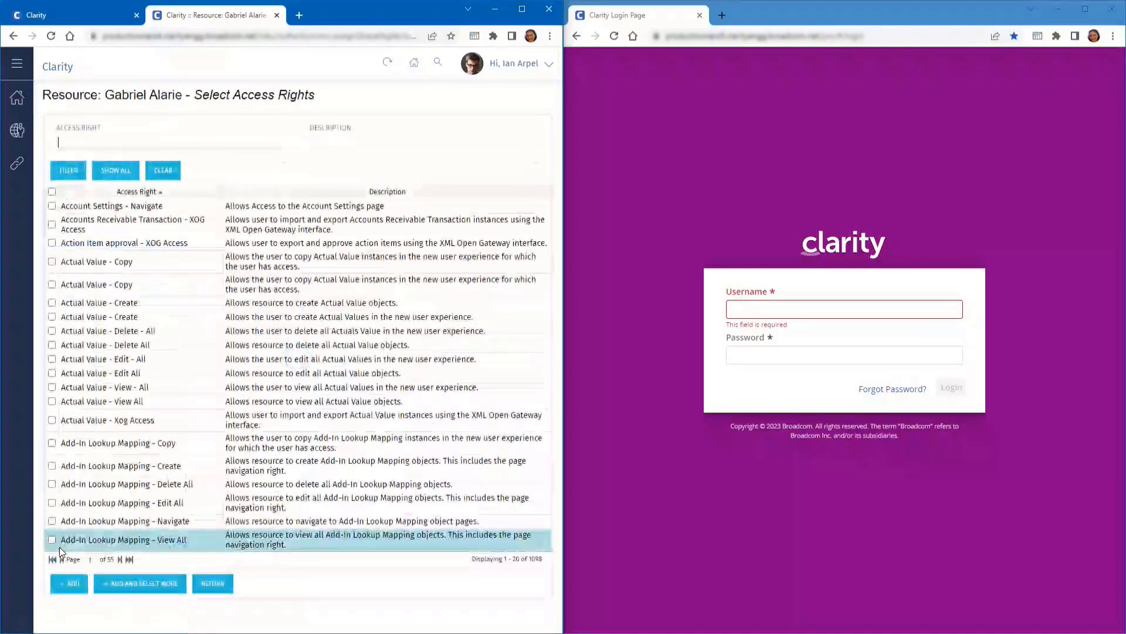
{"action": "type", "text": "admin*nav"}
{"action": "key", "text": "Return"}
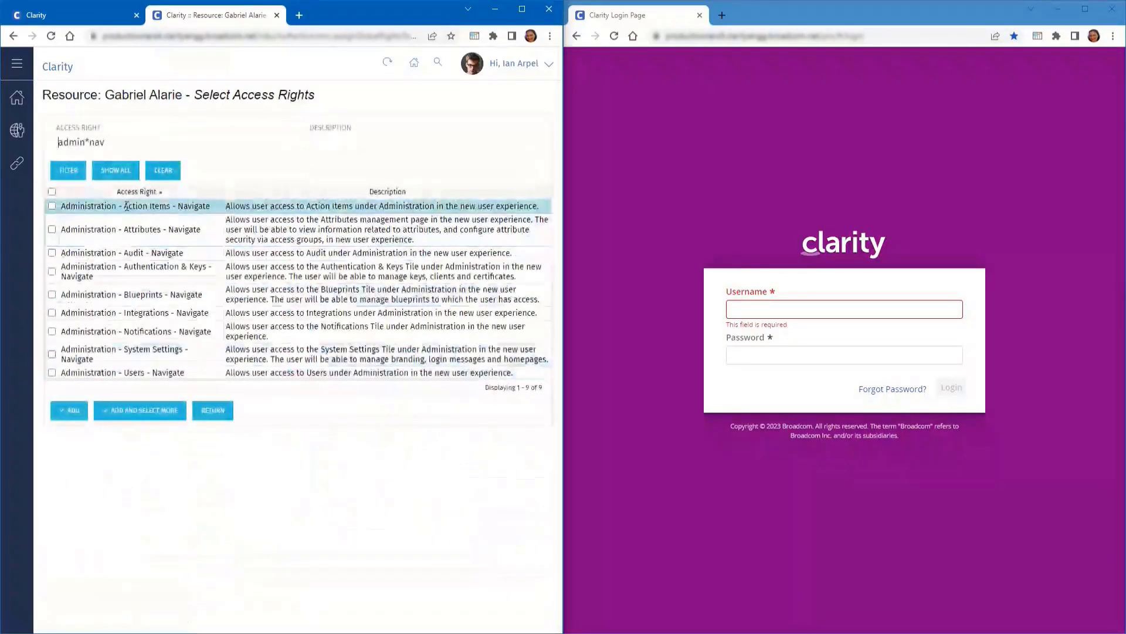
{"action": "left_click", "coordinate": [52, 206]}
{"action": "left_click", "coordinate": [52, 229]}
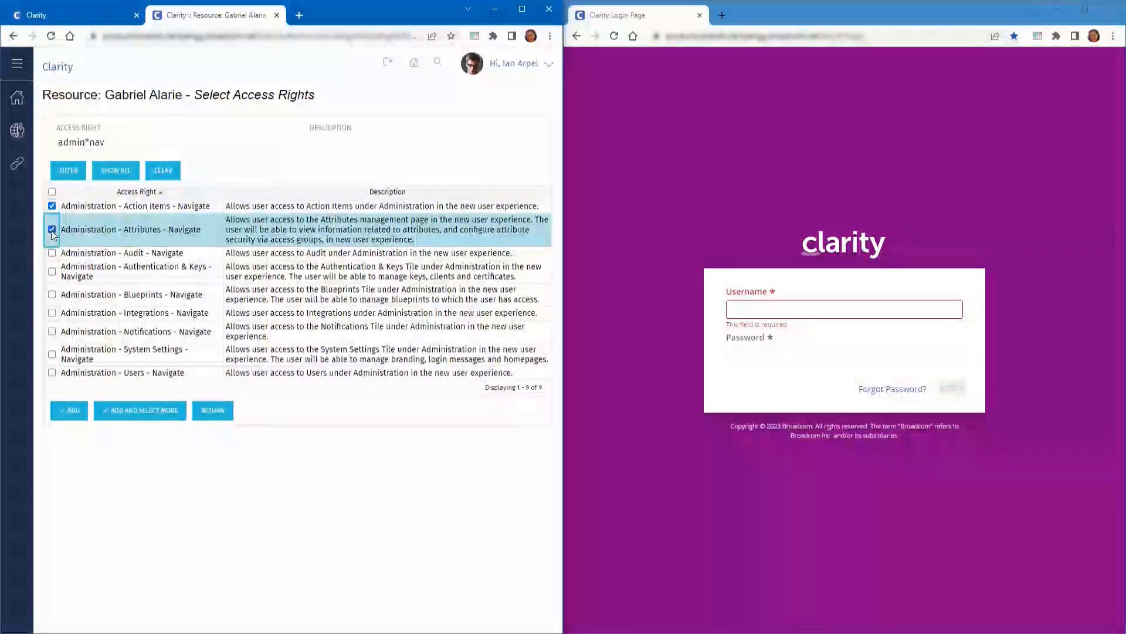
{"action": "left_click", "coordinate": [52, 252]}
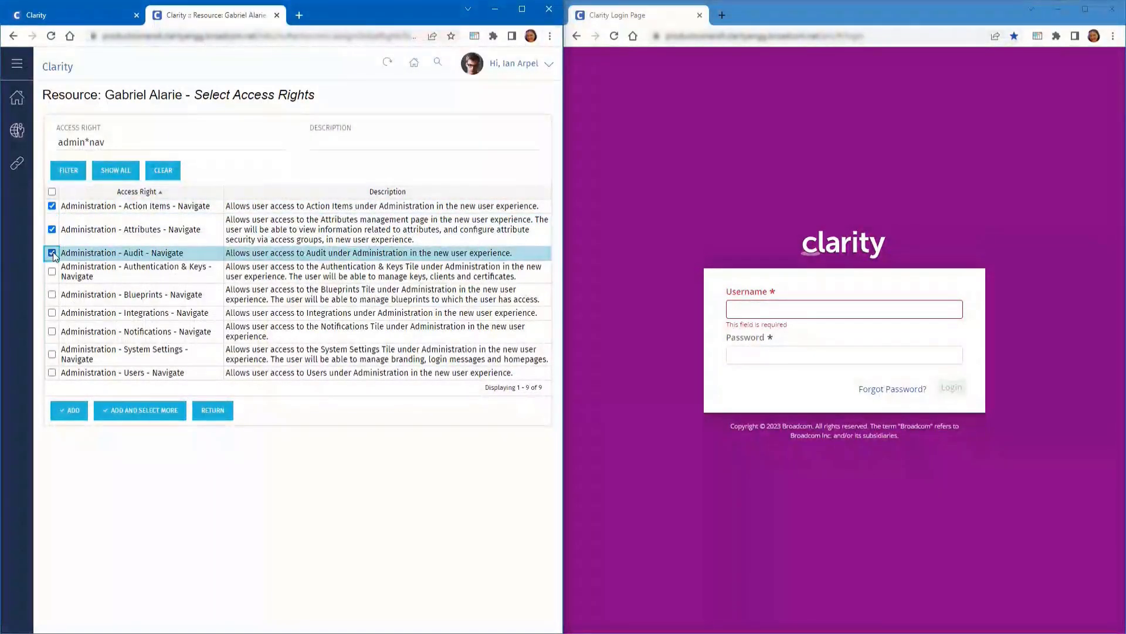
{"action": "left_click", "coordinate": [52, 313]}
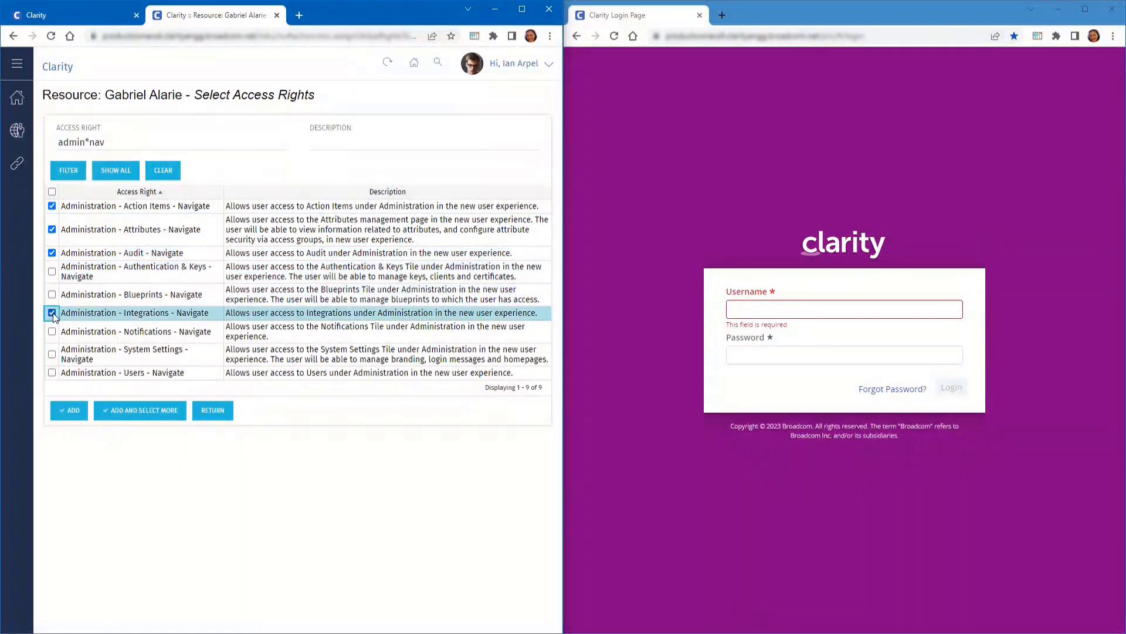
{"action": "left_click", "coordinate": [52, 373]}
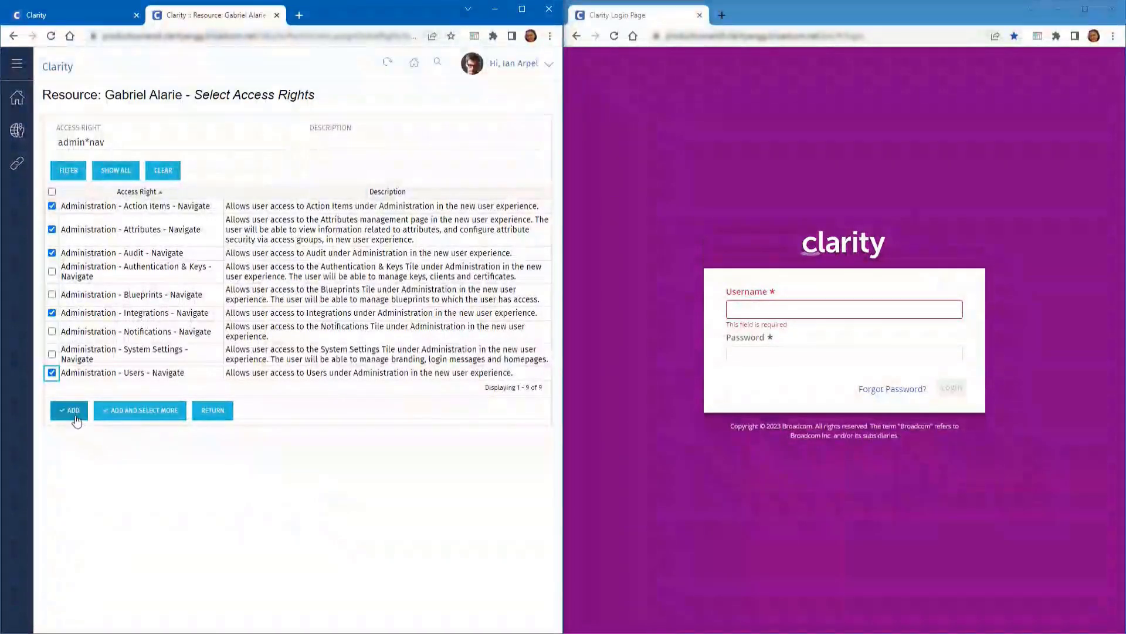
{"action": "left_click", "coordinate": [75, 413]}
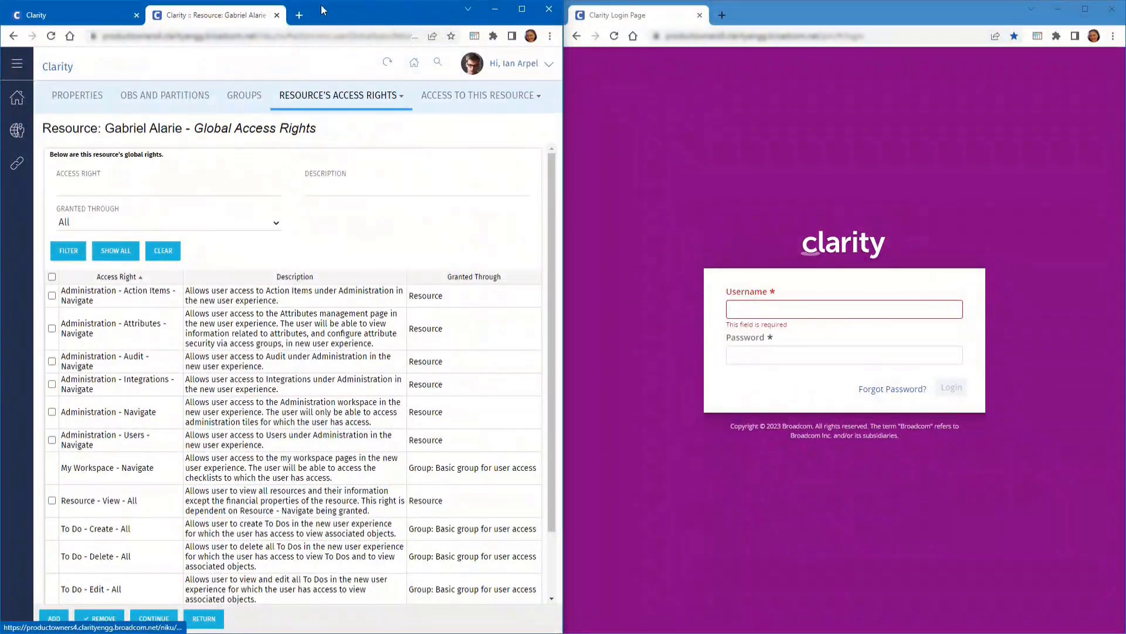
{"action": "left_click", "coordinate": [277, 15]}
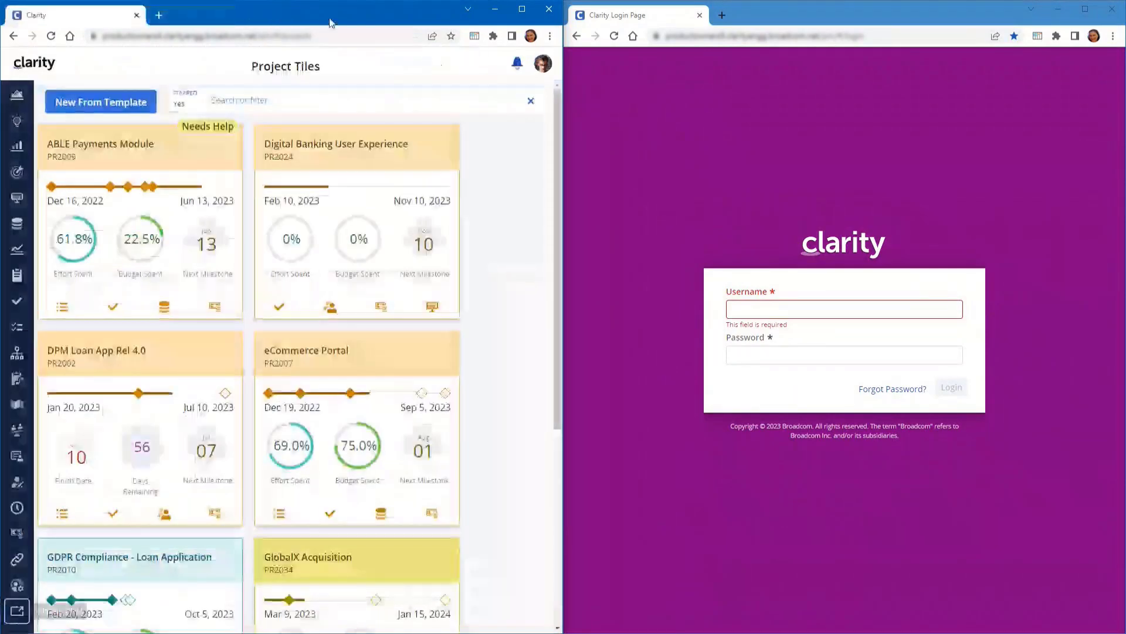
Log out of the admin account and sign in as the limited user
{"action": "left_click", "coordinate": [543, 64]}
{"action": "left_click", "coordinate": [460, 168]}
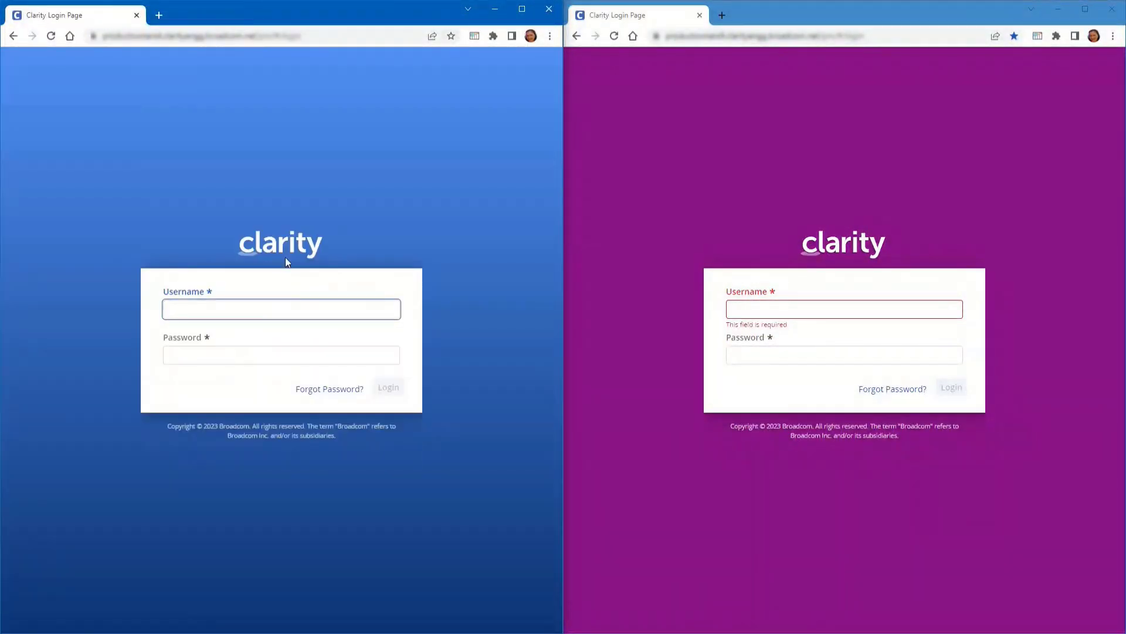
{"action": "left_click", "coordinate": [202, 309]}
{"action": "key", "text": "Tab"}
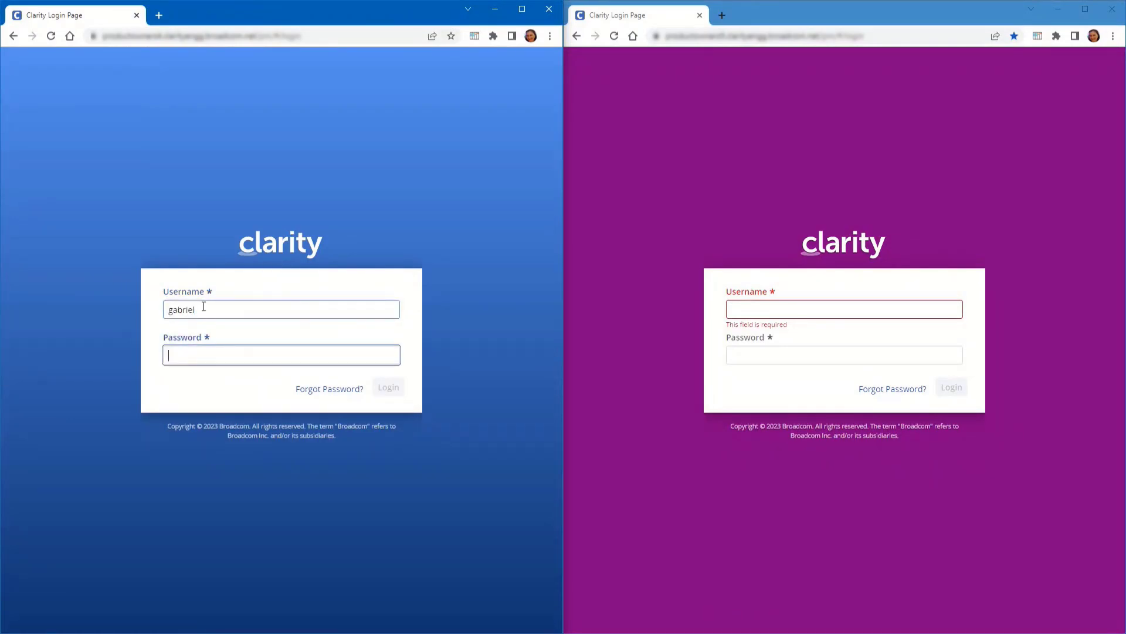
{"action": "key", "text": "Return"}
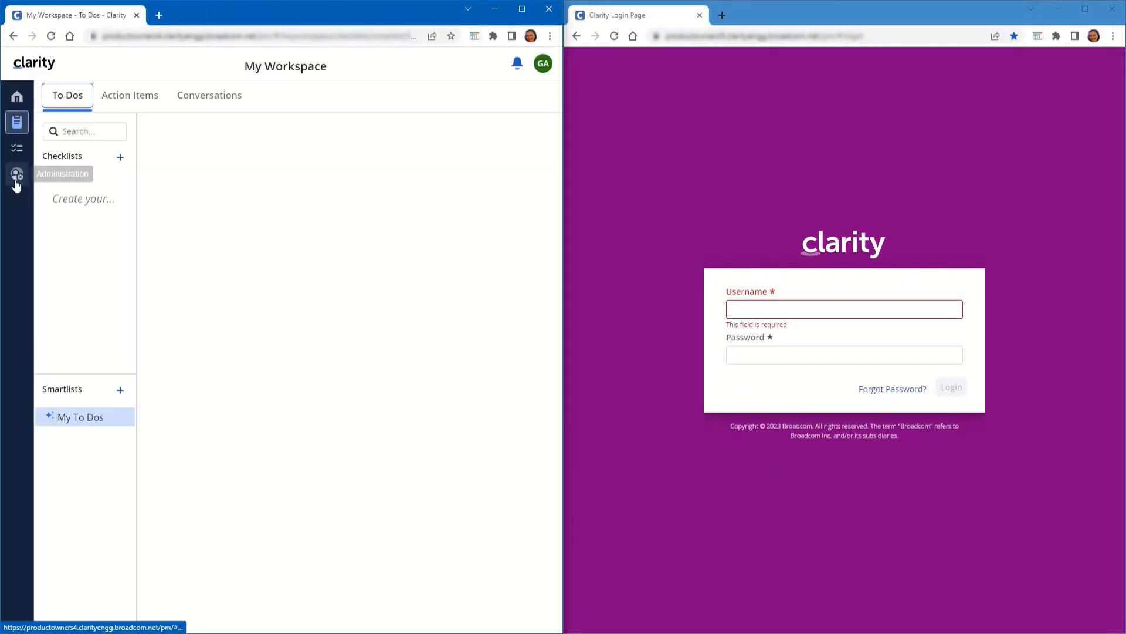
Browse the Attributes, Action Items, Audit and Integrations areas under Administration
{"action": "left_click", "coordinate": [17, 174]}
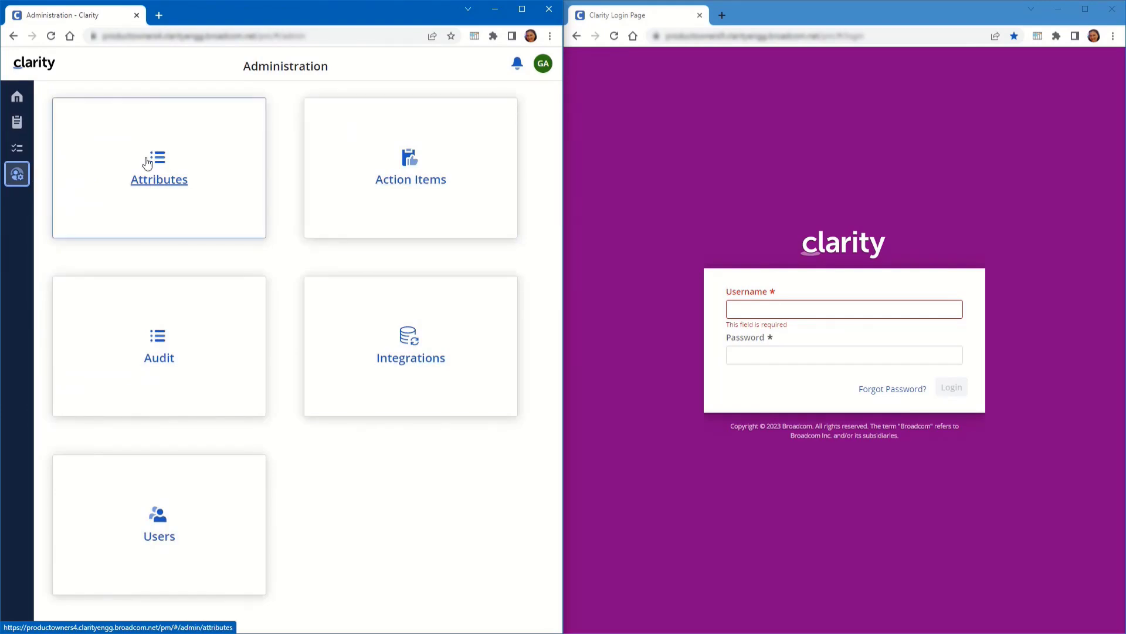
{"action": "left_click", "coordinate": [152, 181]}
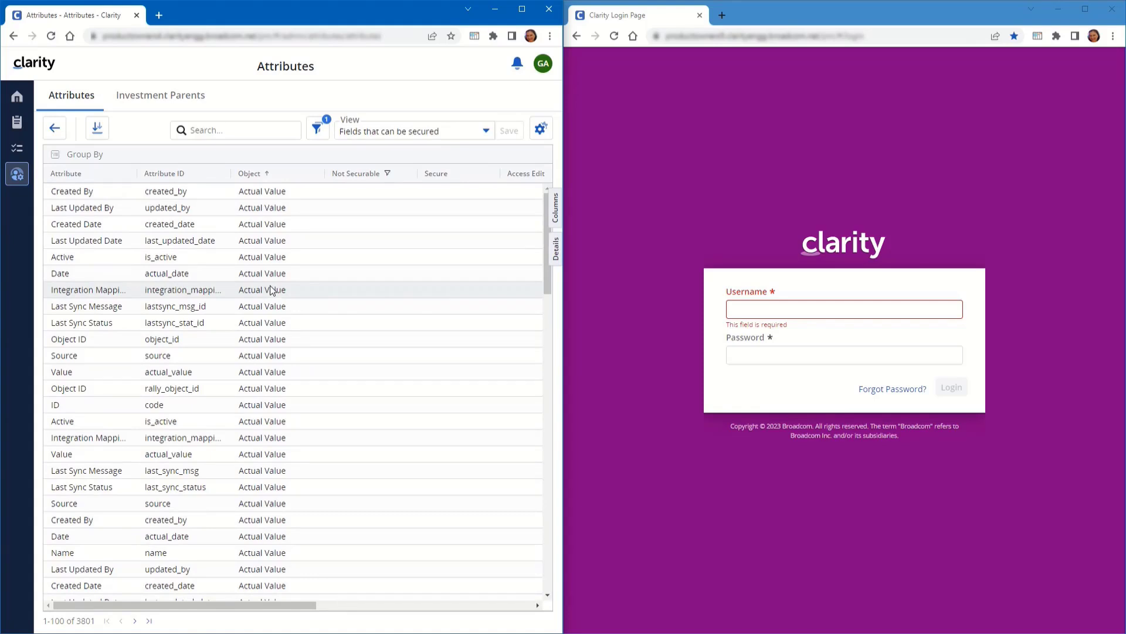
{"action": "left_click", "coordinate": [50, 127]}
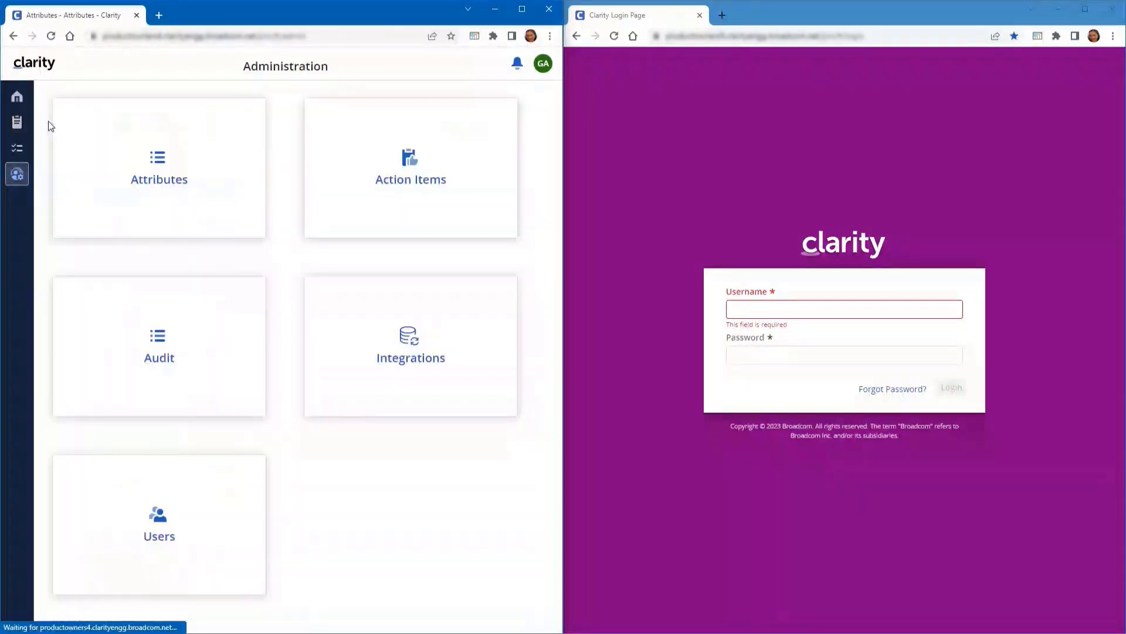
{"action": "left_click", "coordinate": [403, 183]}
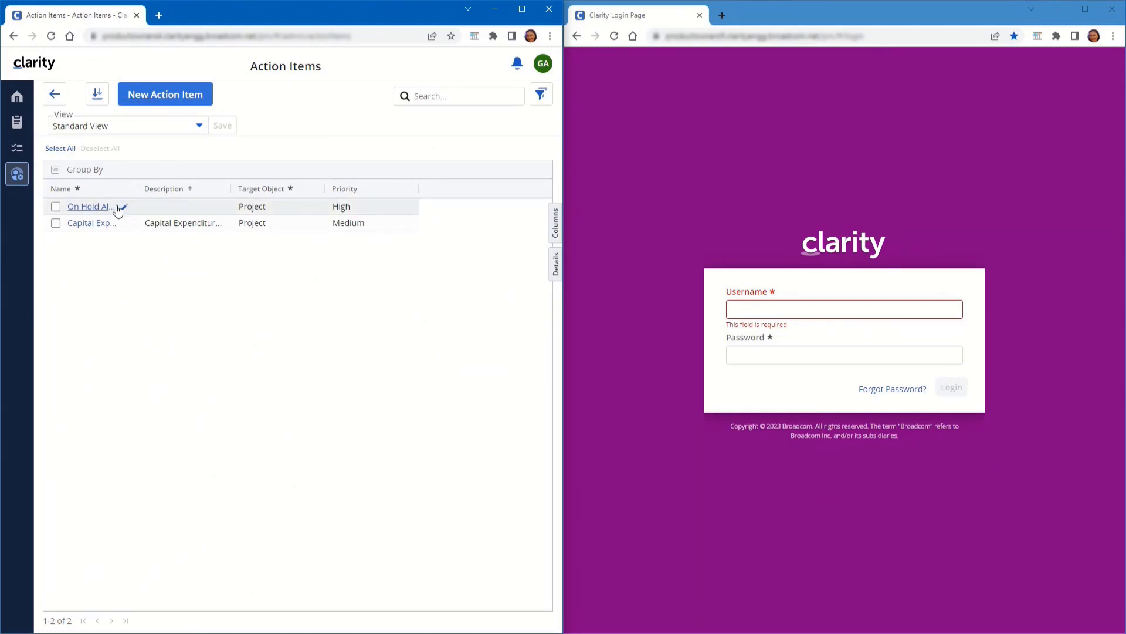
{"action": "left_click", "coordinate": [59, 95]}
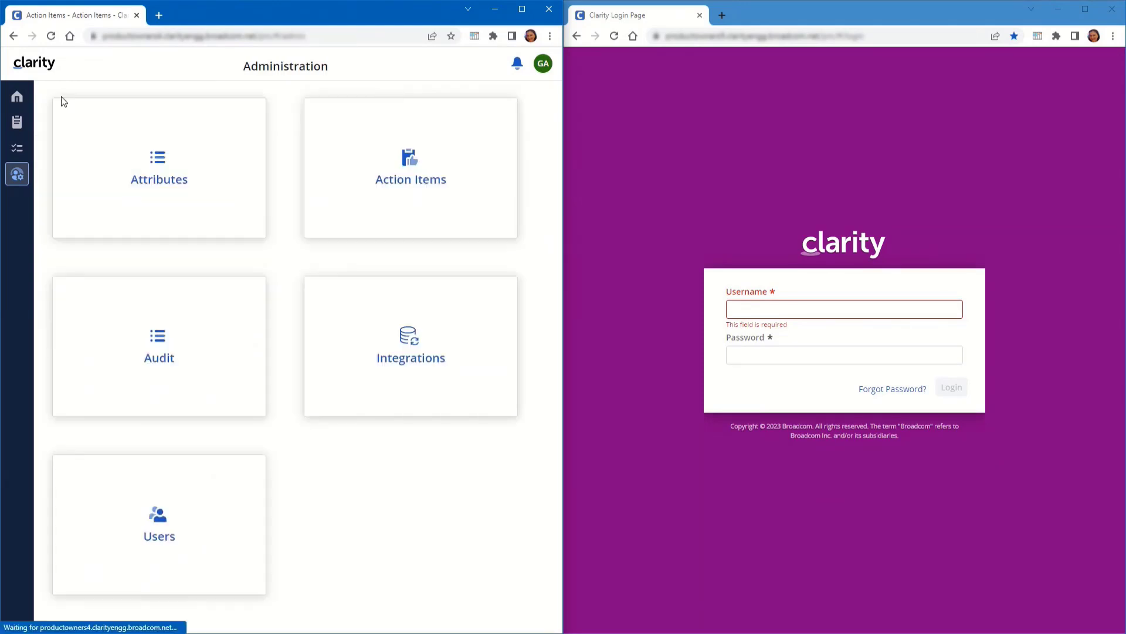
{"action": "left_click", "coordinate": [167, 360]}
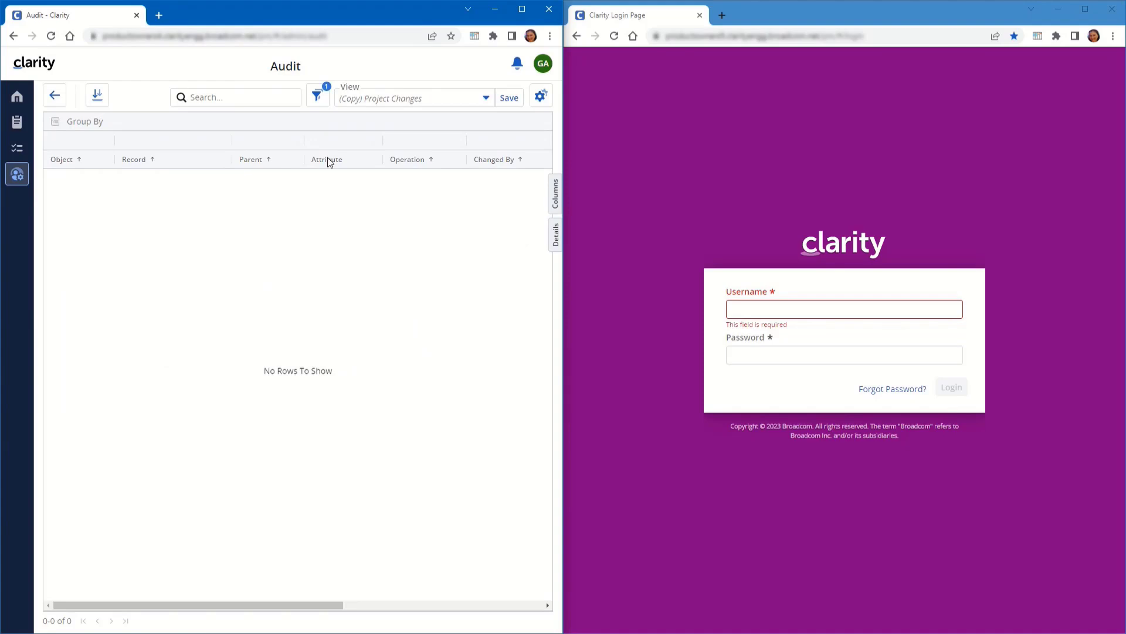
{"action": "left_click", "coordinate": [316, 96]}
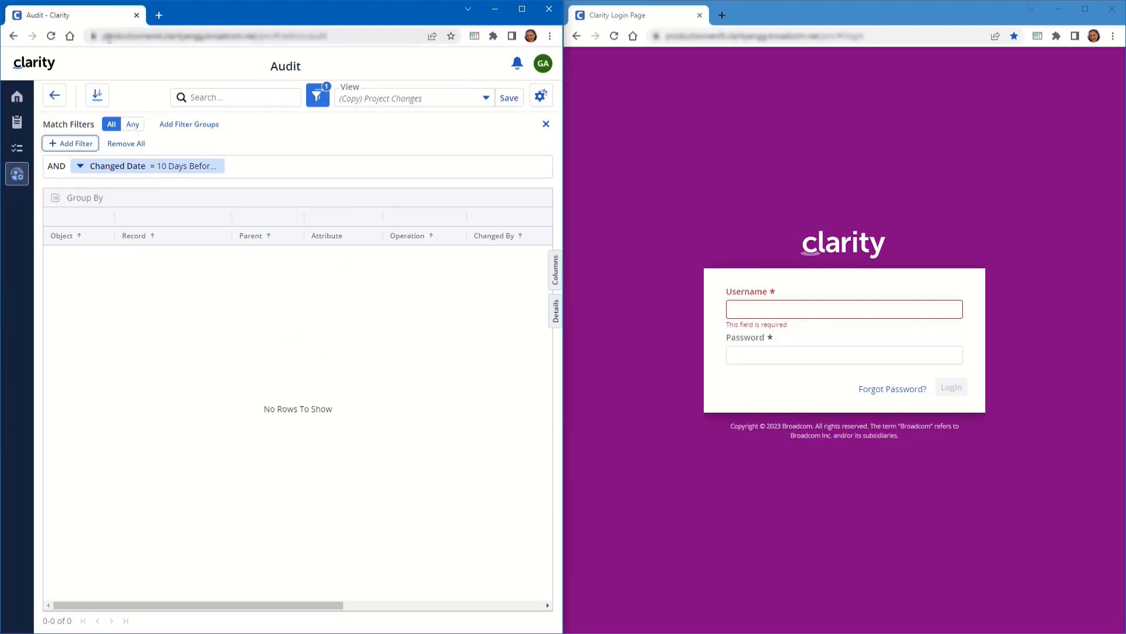
{"action": "left_click", "coordinate": [54, 96]}
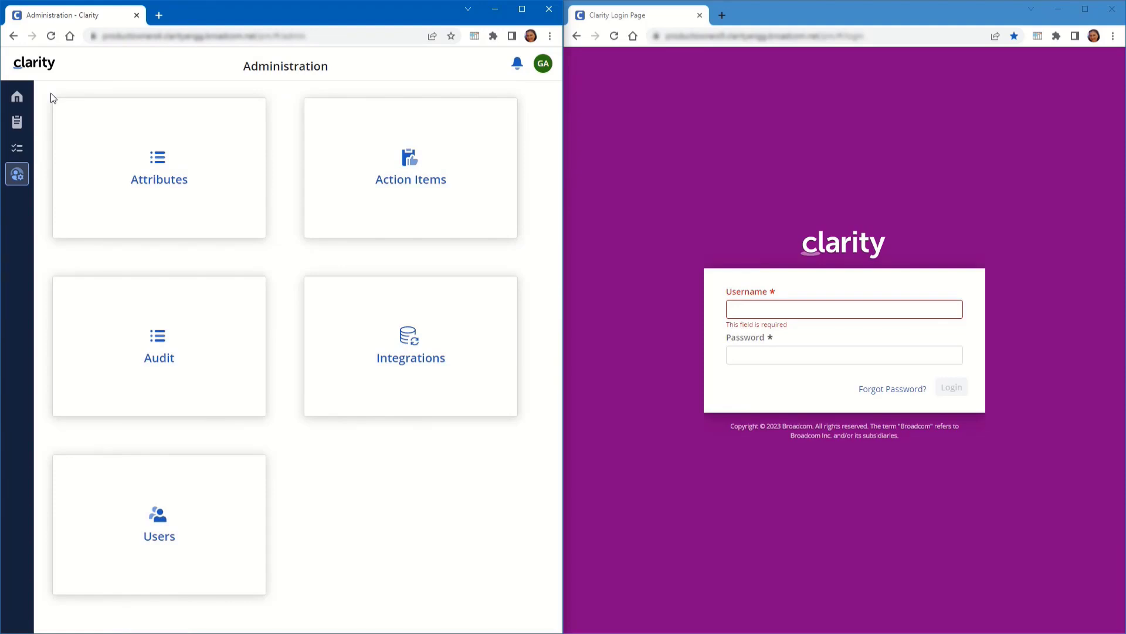
{"action": "left_click", "coordinate": [421, 358]}
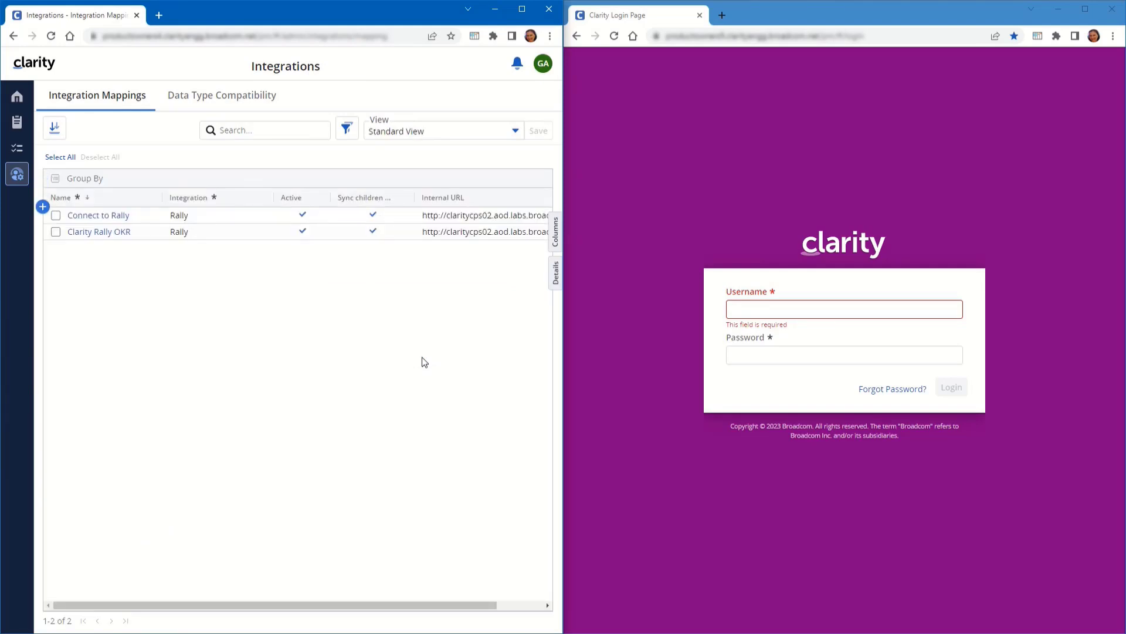
In Users, assign the user the Basic group for user access, Modern UX PML and PMO Partition IT groups
{"action": "left_click", "coordinate": [17, 175]}
{"action": "left_click", "coordinate": [163, 538]}
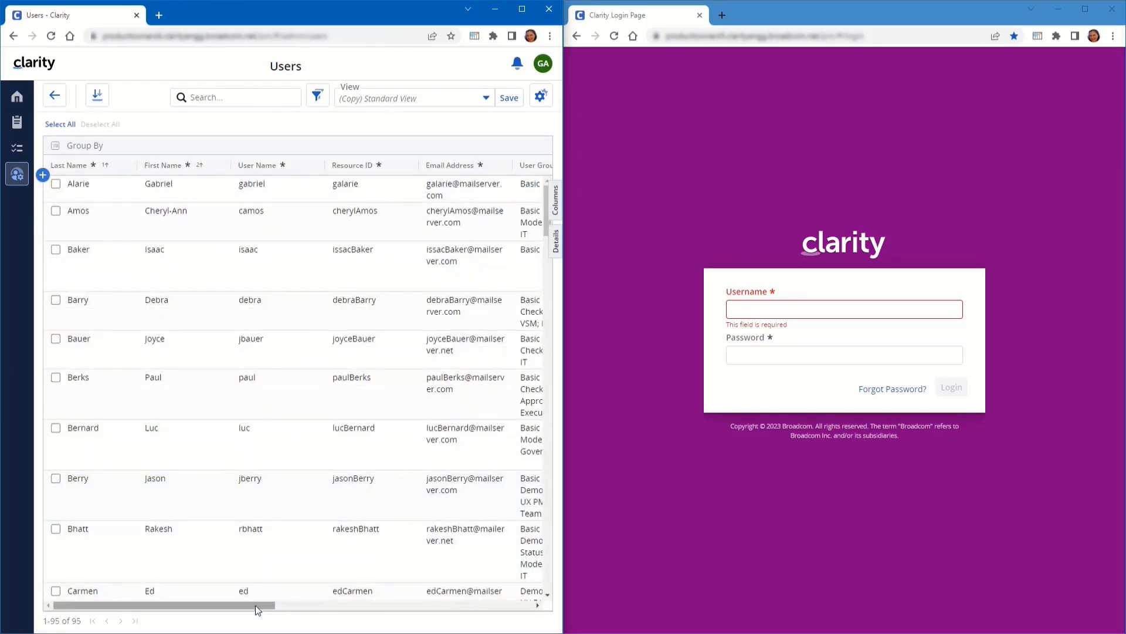
{"action": "left_click_drag", "start_coordinate": [255, 605], "coordinate": [386, 614]}
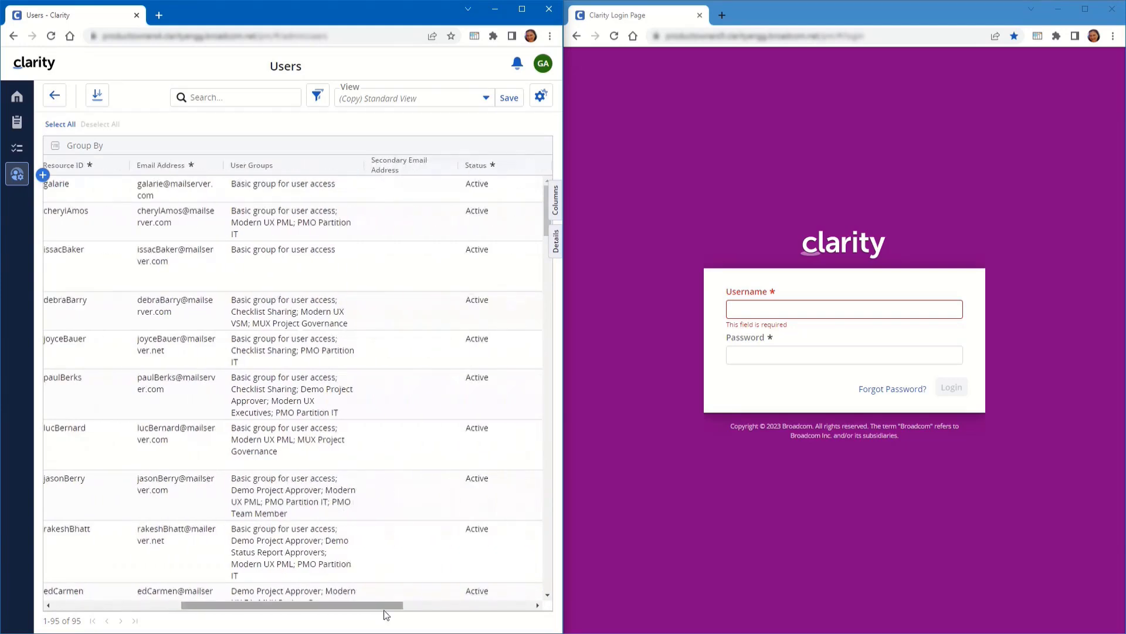
{"action": "left_click", "coordinate": [311, 221]}
{"action": "left_click", "coordinate": [312, 218]}
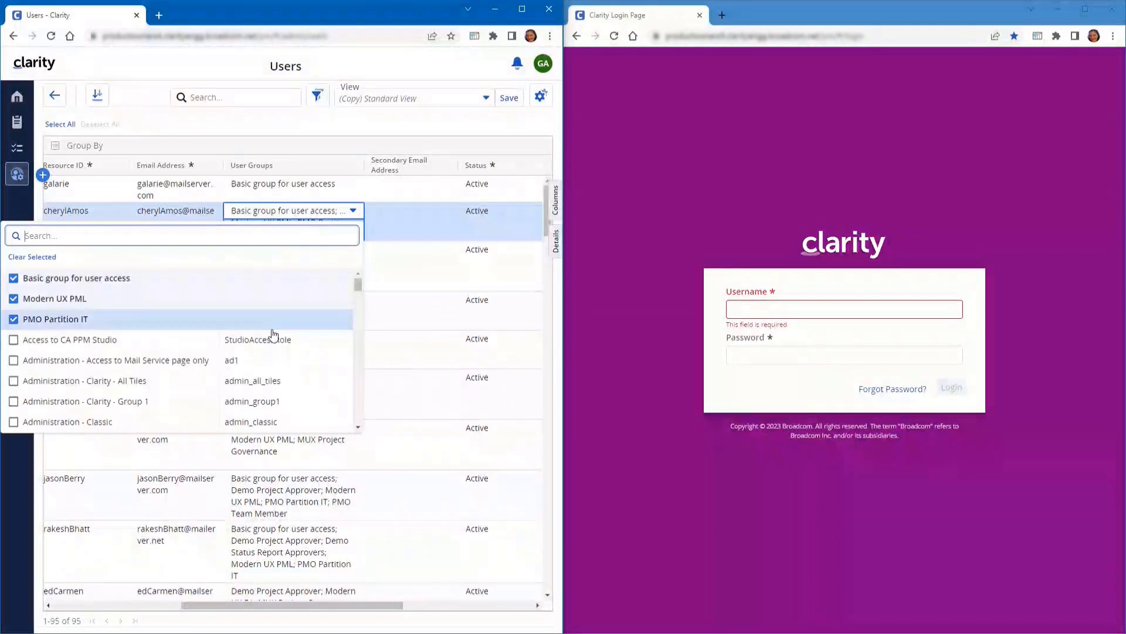
{"action": "left_click", "coordinate": [312, 125]}
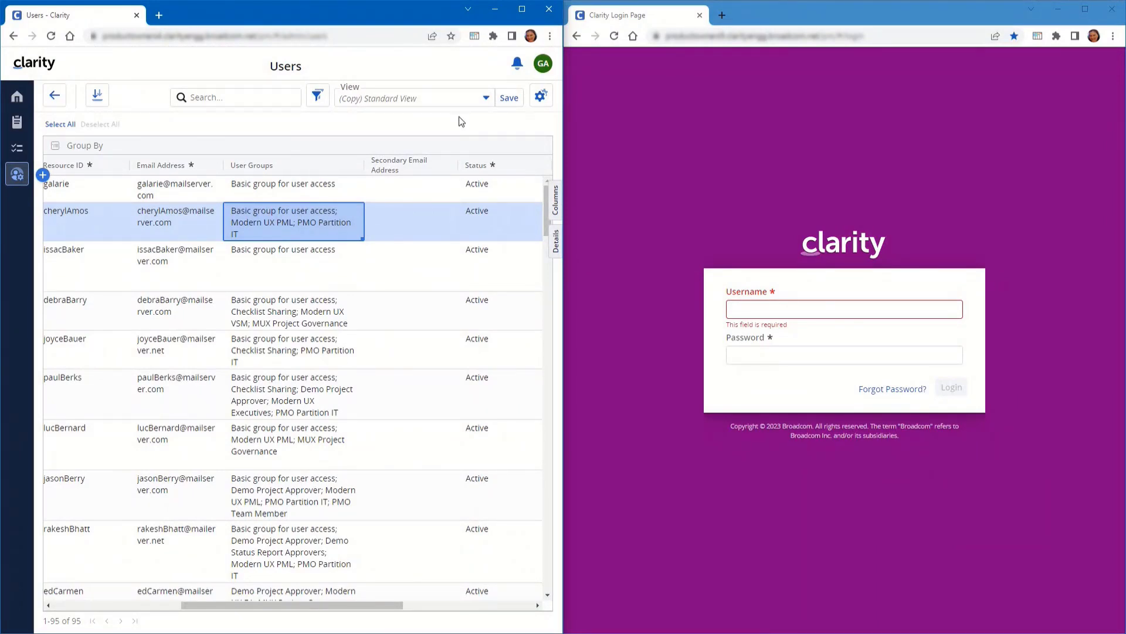
{"action": "left_click", "coordinate": [543, 63]}
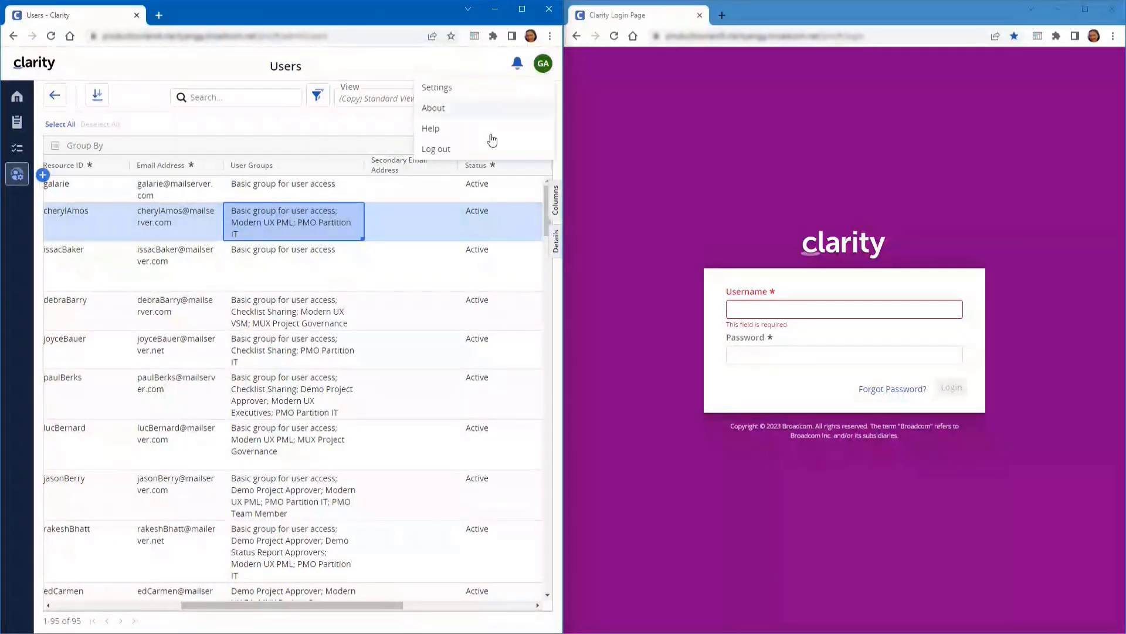
Log out and sign back in with the admin account
{"action": "left_click", "coordinate": [482, 147]}
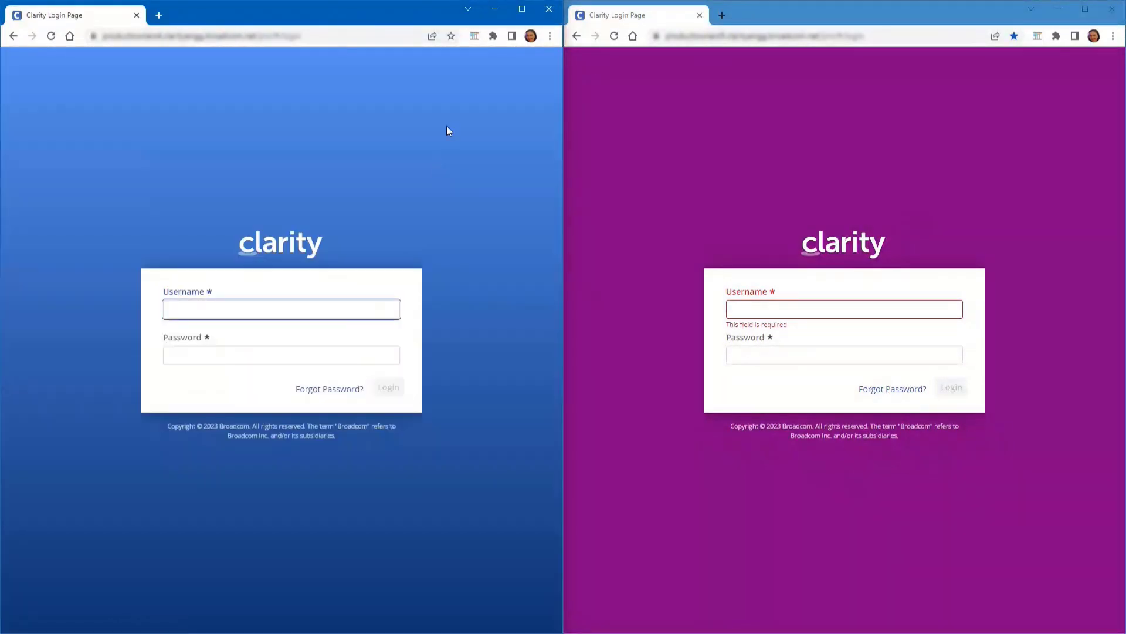
{"action": "type", "text": "admin"}
{"action": "key", "text": "Tab"}
{"action": "type", "text": "•••••"}
{"action": "key", "text": "Return"}
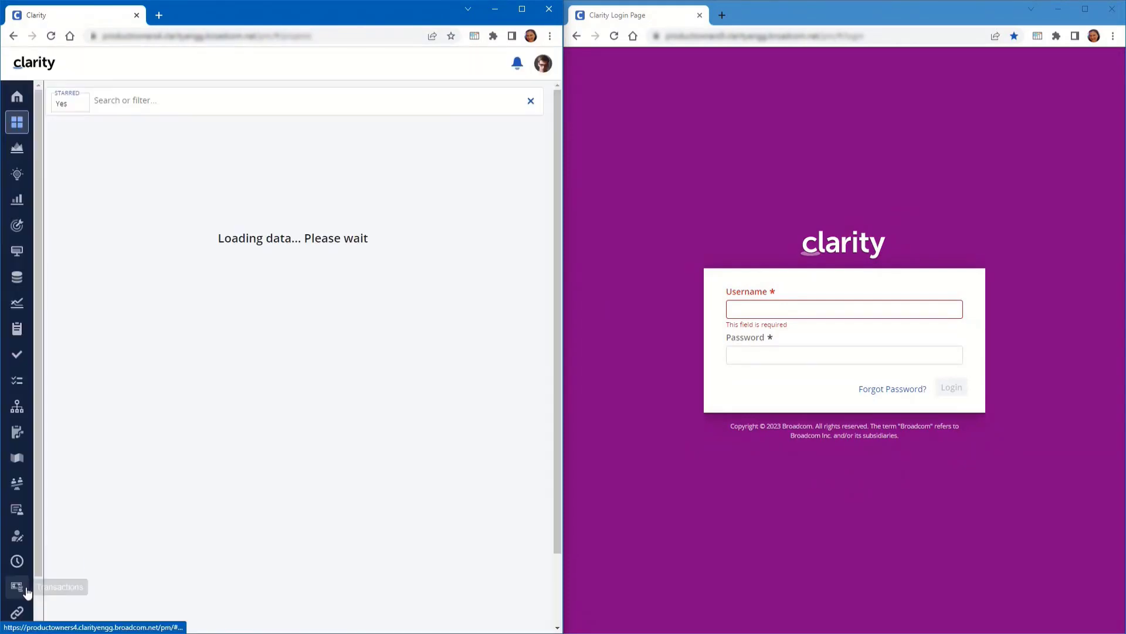
Open the limited admin user's global access rights from Classic PPM Resources
{"action": "scroll", "coordinate": [21, 598], "scroll_direction": "down", "scroll_amount": 2}
{"action": "left_click", "coordinate": [16, 623]}
{"action": "left_click", "coordinate": [17, 129]}
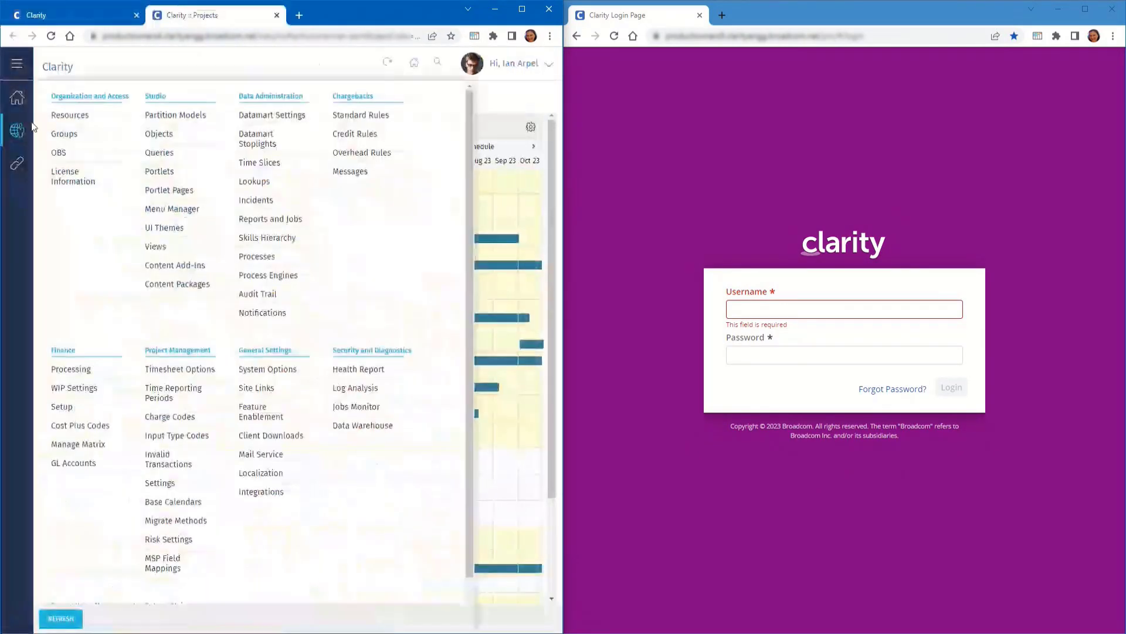
{"action": "left_click", "coordinate": [58, 117]}
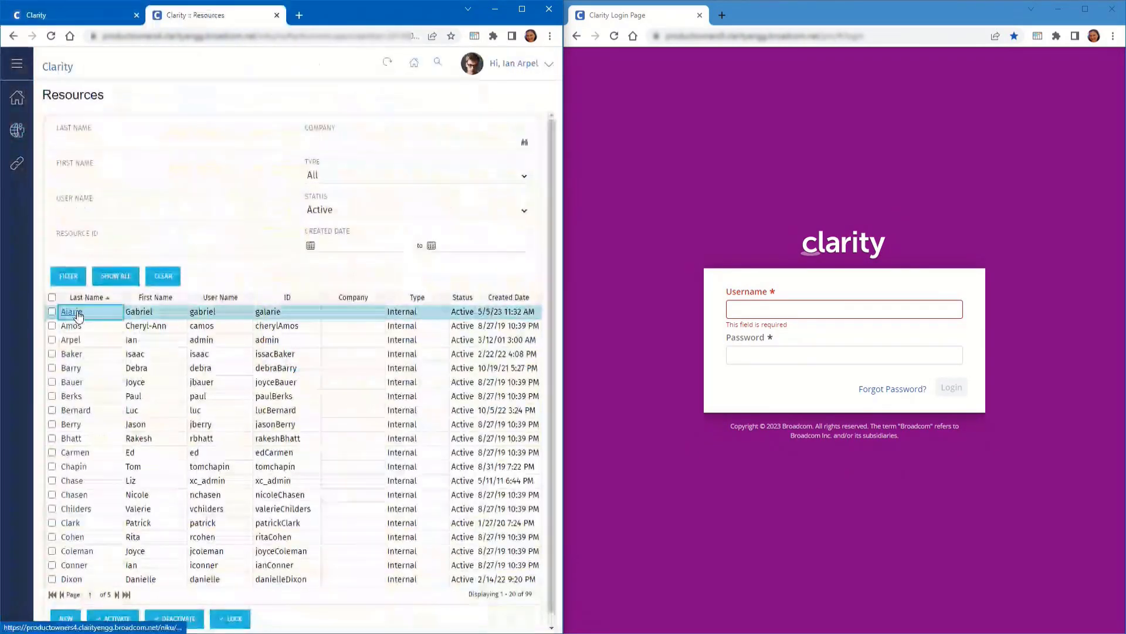
{"action": "left_click", "coordinate": [77, 313]}
{"action": "left_click", "coordinate": [319, 96]}
{"action": "left_click", "coordinate": [290, 165]}
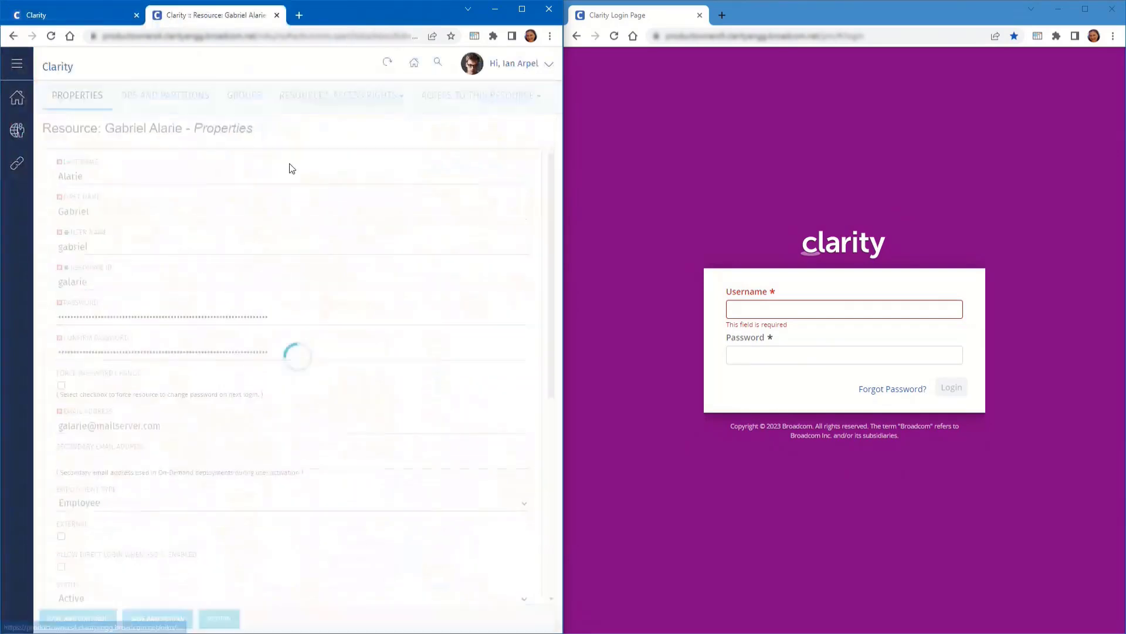
Add the remaining four admin*nav rights: Authentication & Keys, Blueprints, Notifications, System Settings
{"action": "left_click", "coordinate": [53, 618]}
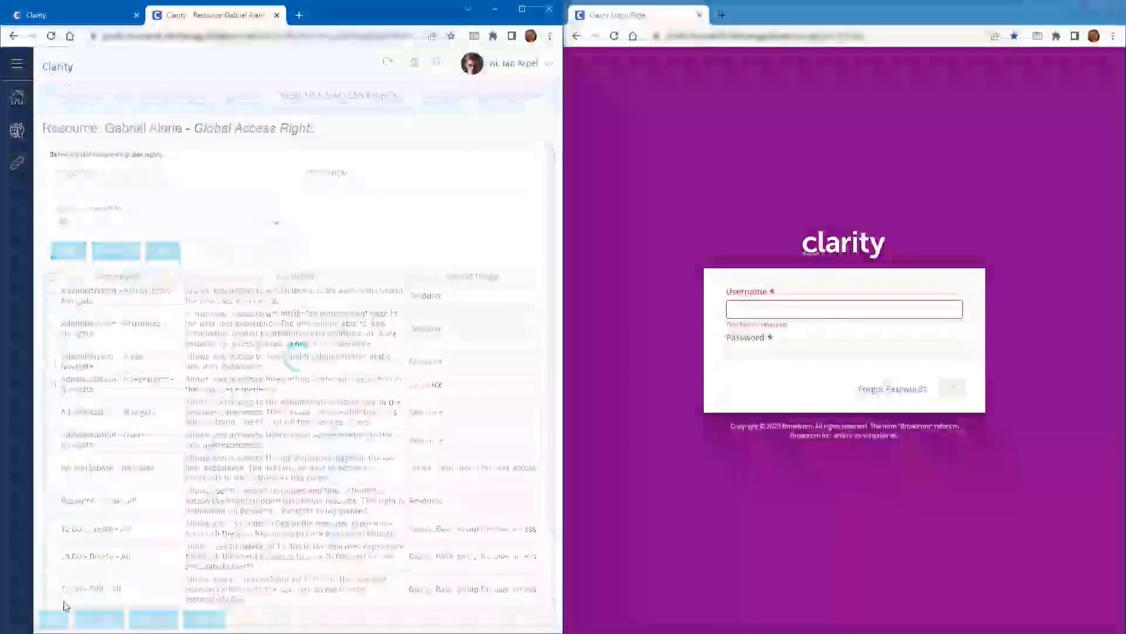
{"action": "left_click", "coordinate": [117, 142]}
{"action": "type", "text": "admin*nav"}
{"action": "key", "text": "Return"}
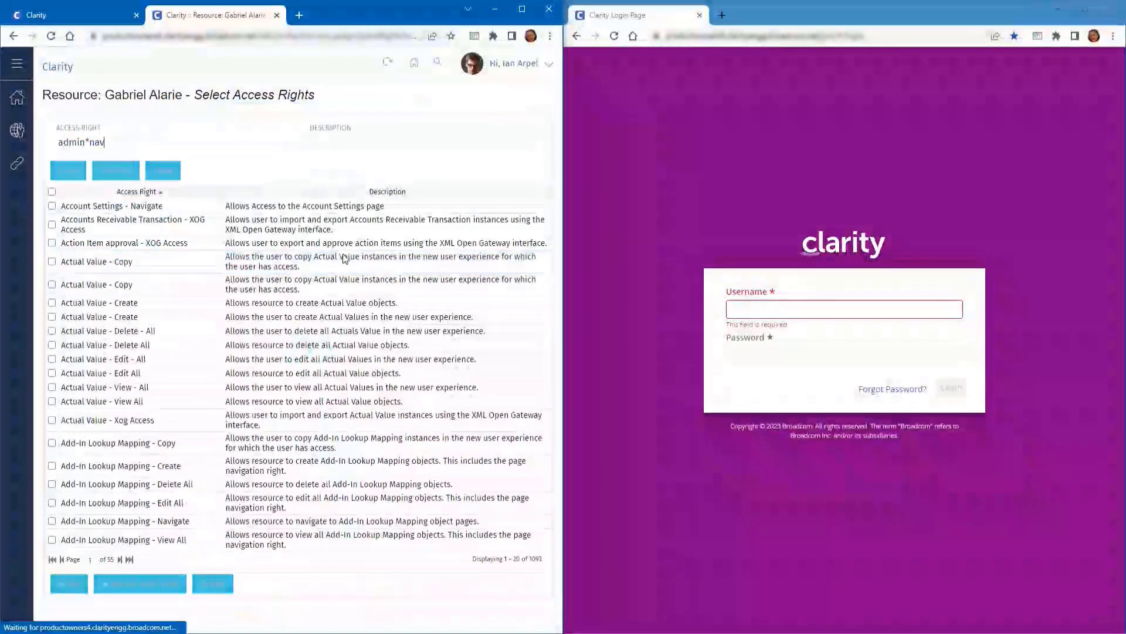
{"action": "left_click", "coordinate": [51, 192]}
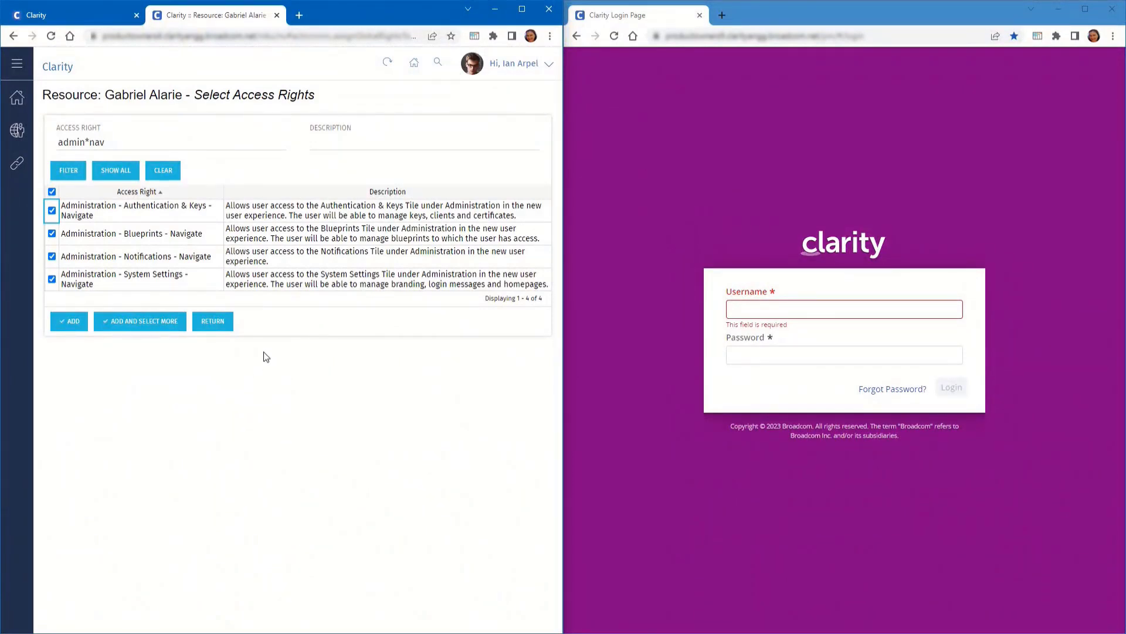
{"action": "left_click", "coordinate": [56, 326]}
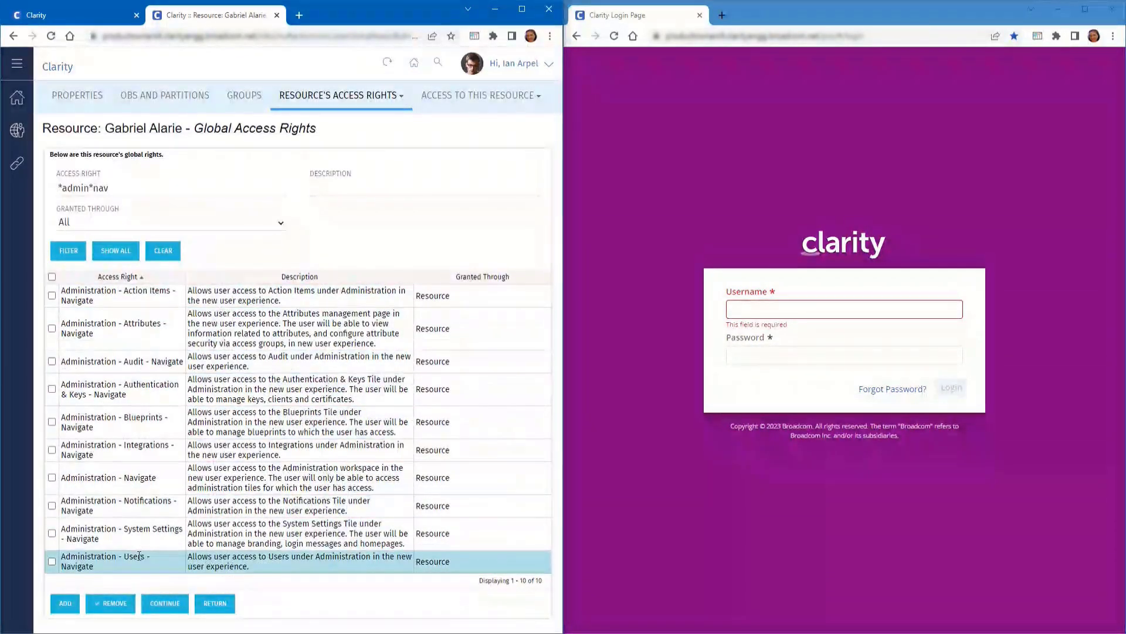
{"action": "left_click", "coordinate": [277, 15]}
Log out of the admin session and sign in as the limited admin user
{"action": "left_click", "coordinate": [547, 68]}
{"action": "left_click", "coordinate": [476, 170]}
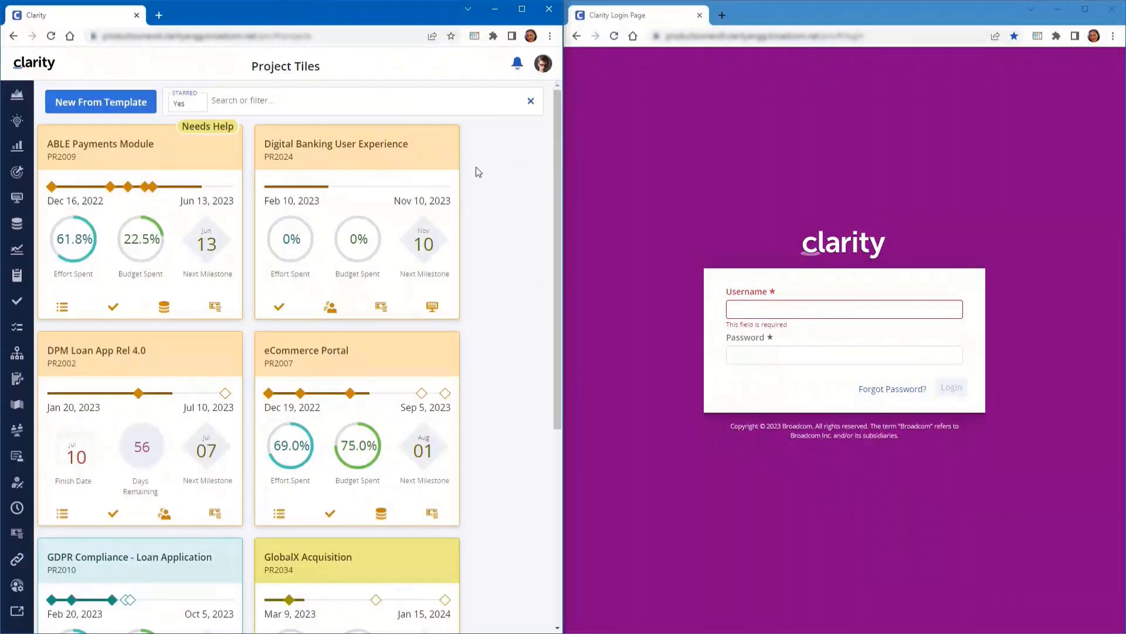
{"action": "type", "text": "gabriel"}
{"action": "key", "text": "Tab"}
{"action": "type", "text": "•••••"}
{"action": "key", "text": "Return"}
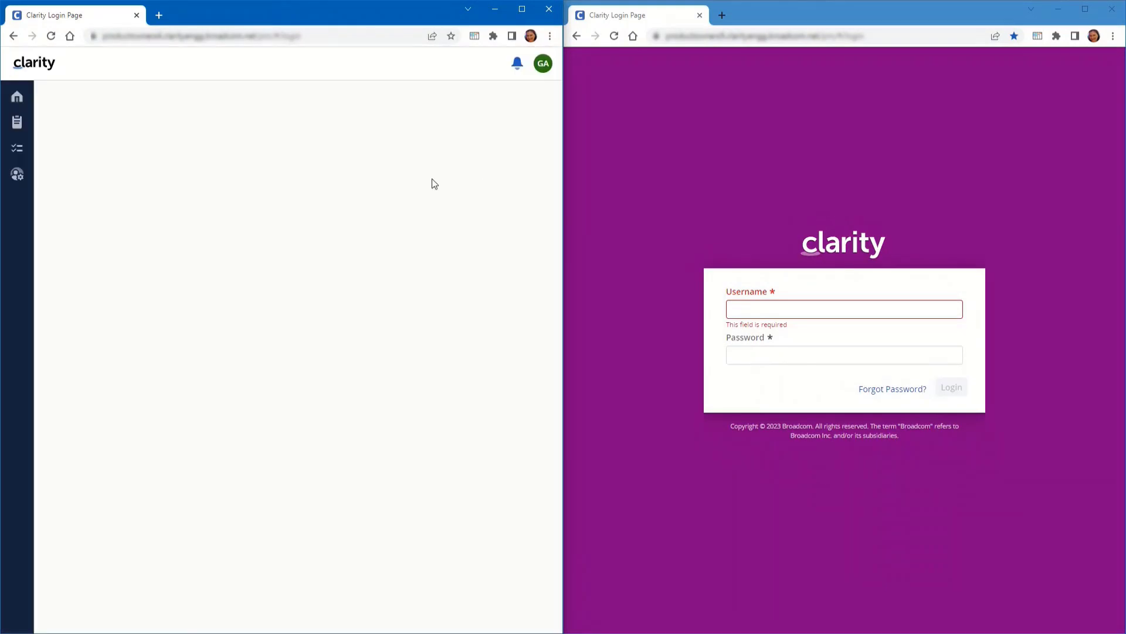
Open the Blueprints list under Administration, view the Dashboards - Action Items blueprint, then return
{"action": "left_click", "coordinate": [17, 174]}
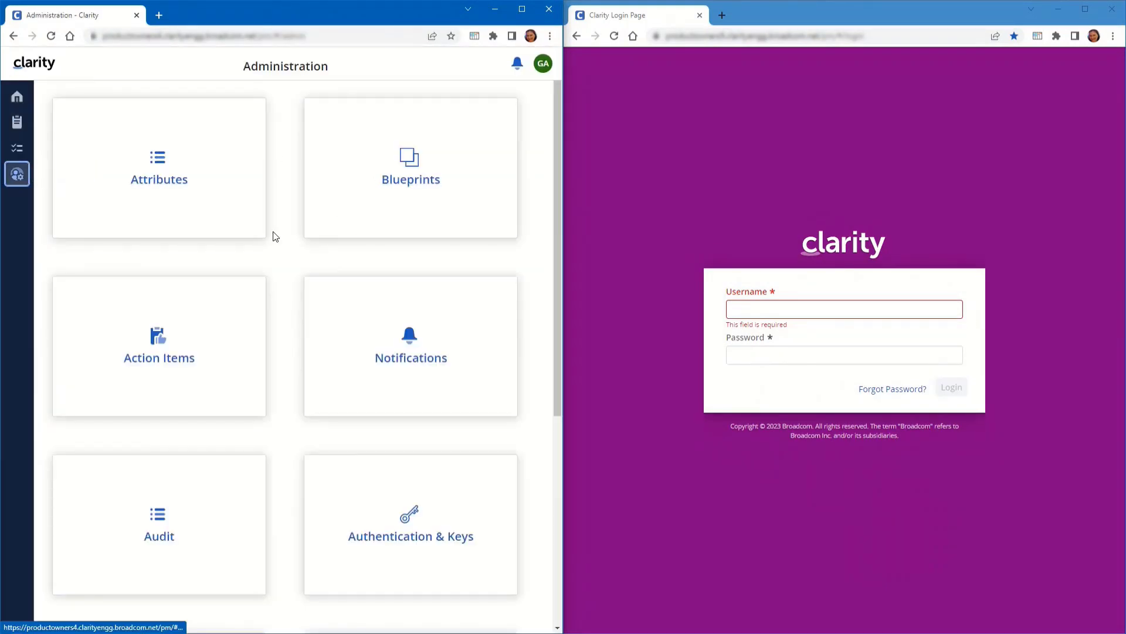
{"action": "scroll", "coordinate": [276, 236], "scroll_direction": "down", "scroll_amount": 6}
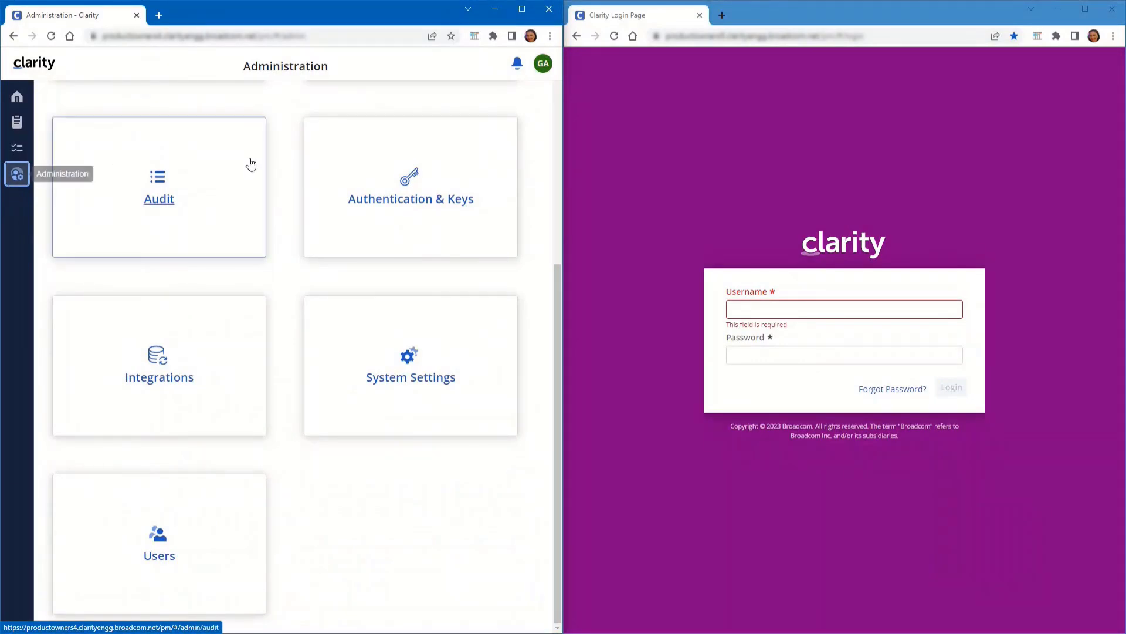
{"action": "scroll", "coordinate": [431, 505], "scroll_direction": "up", "scroll_amount": 6}
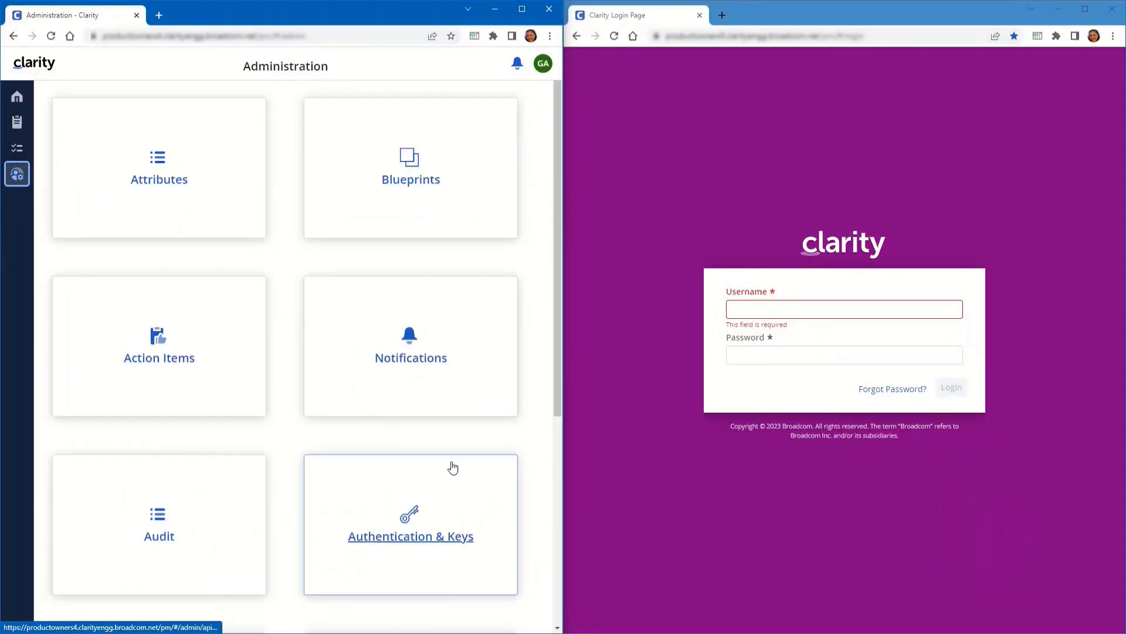
{"action": "left_click", "coordinate": [430, 185]}
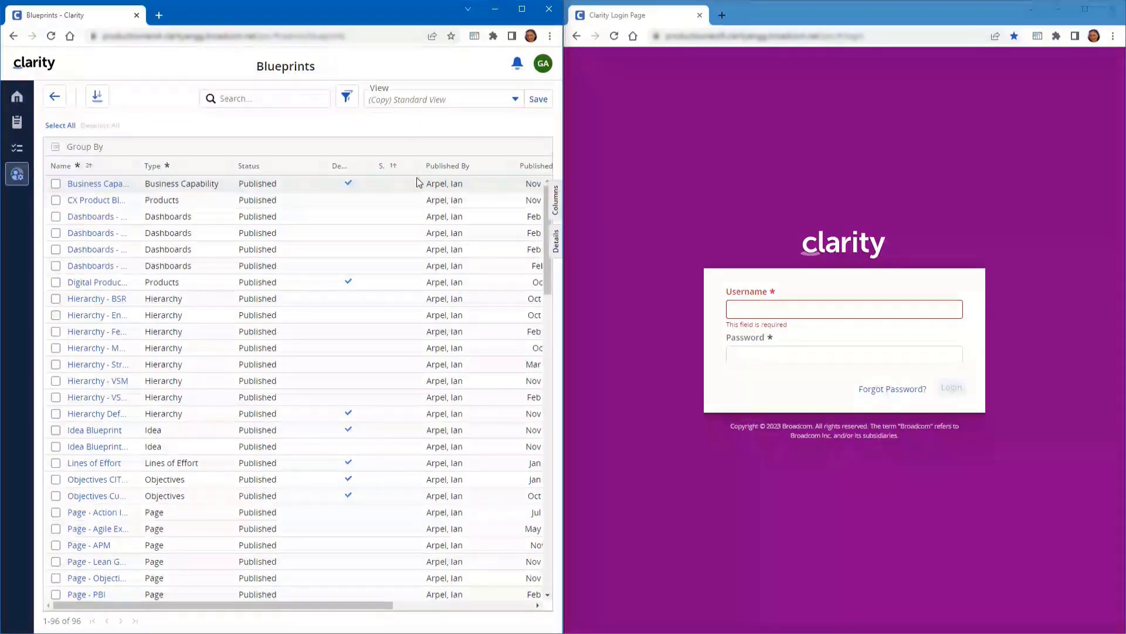
{"action": "right_click", "coordinate": [261, 220]}
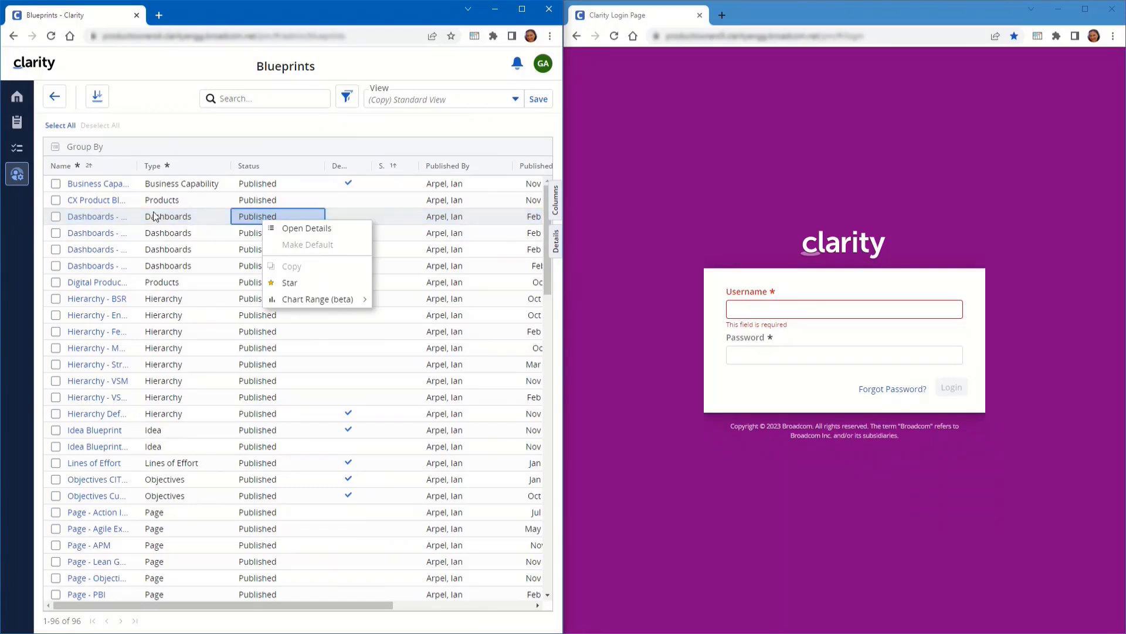
{"action": "left_click", "coordinate": [95, 221]}
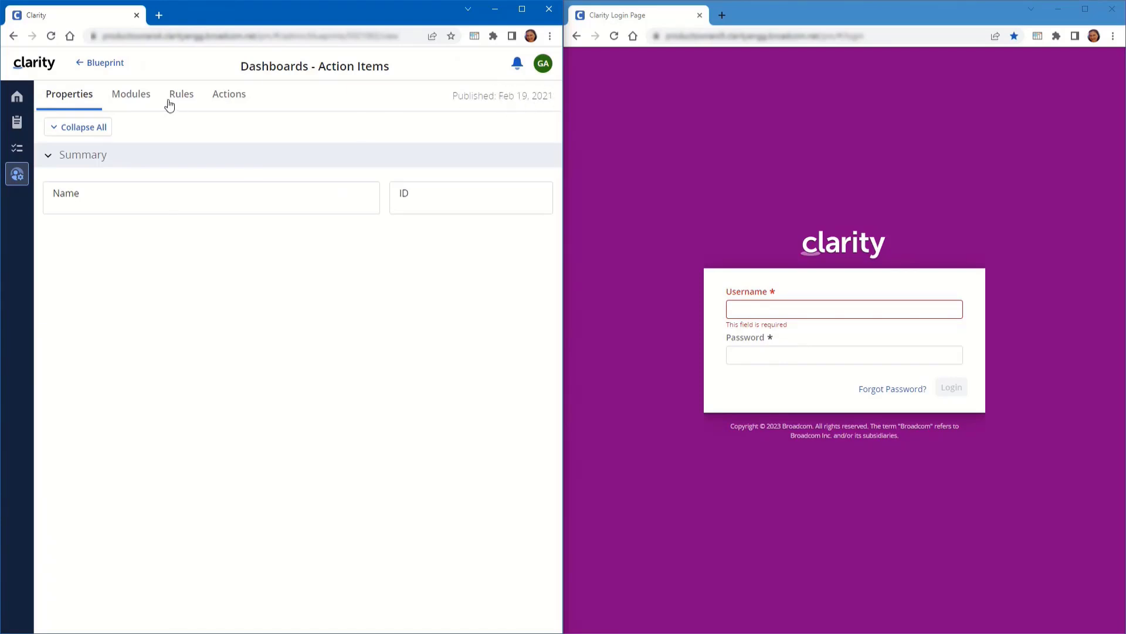
{"action": "left_click", "coordinate": [105, 62]}
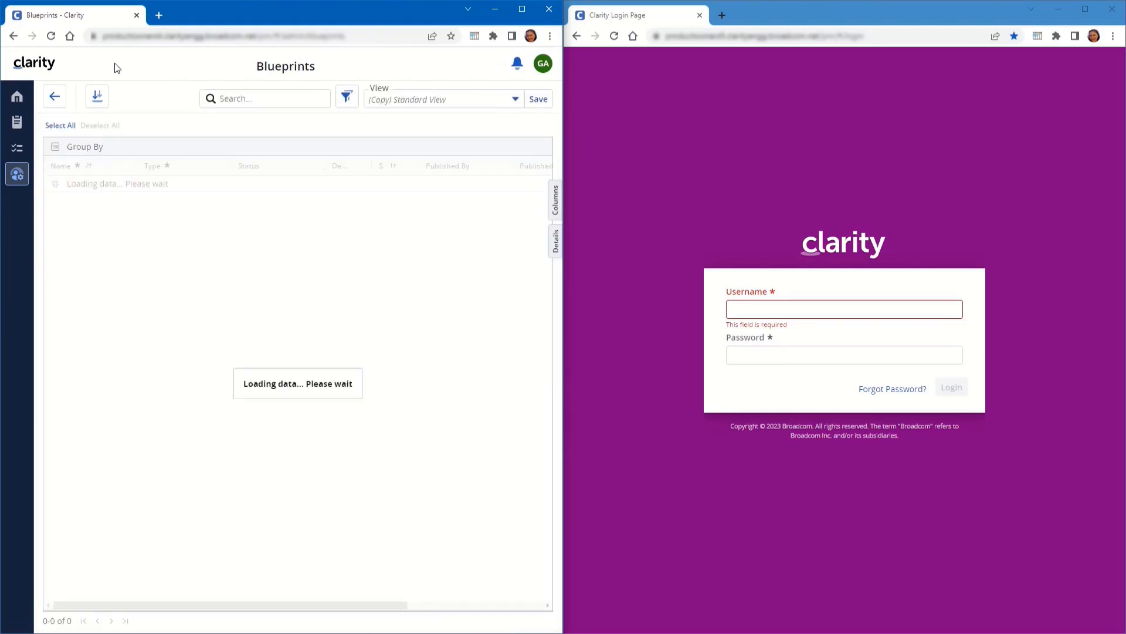
Return to Administration and open the Authentication & Keys Clients page
{"action": "left_click", "coordinate": [58, 98]}
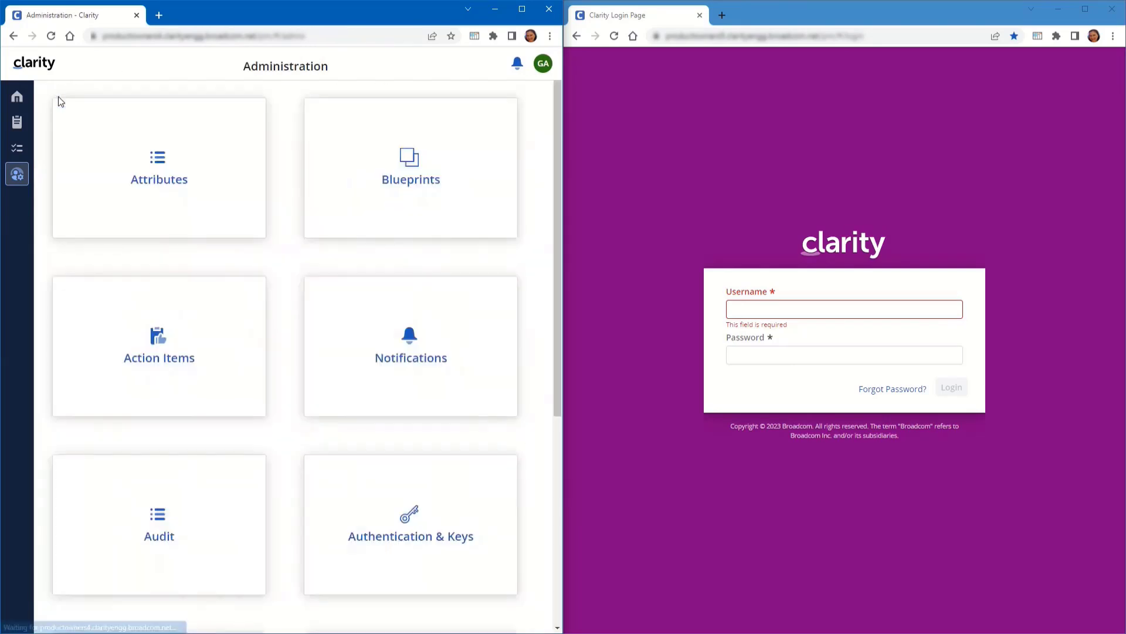
{"action": "left_click", "coordinate": [402, 539]}
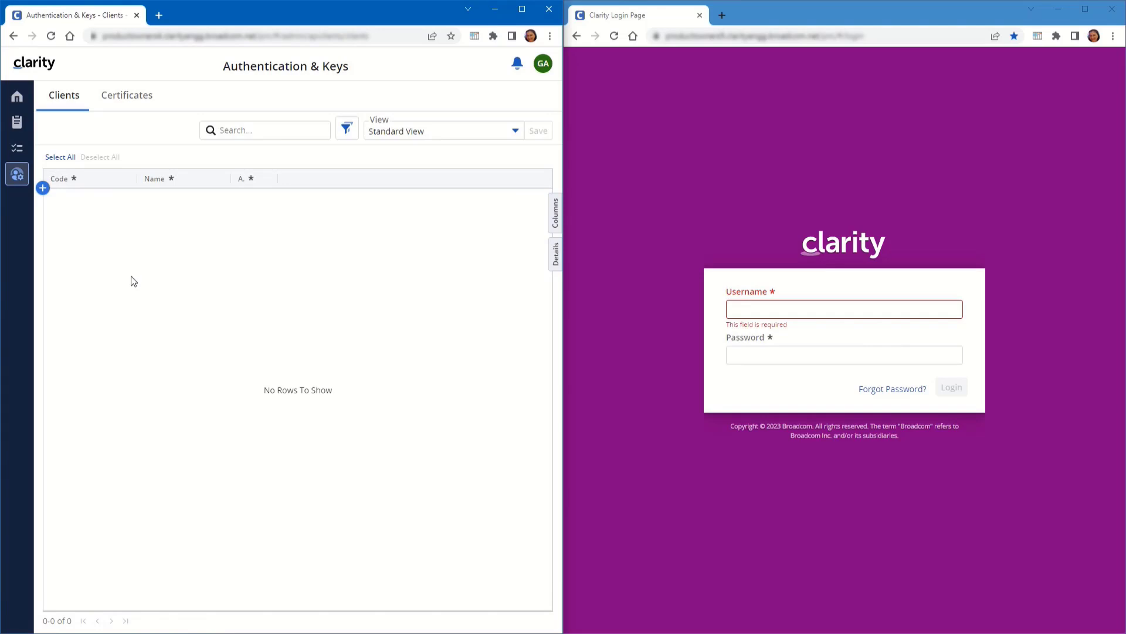
Open the Homepage tab of System Settings under Administration
{"action": "left_click", "coordinate": [17, 175]}
{"action": "scroll", "coordinate": [284, 270], "scroll_direction": "down", "scroll_amount": 6}
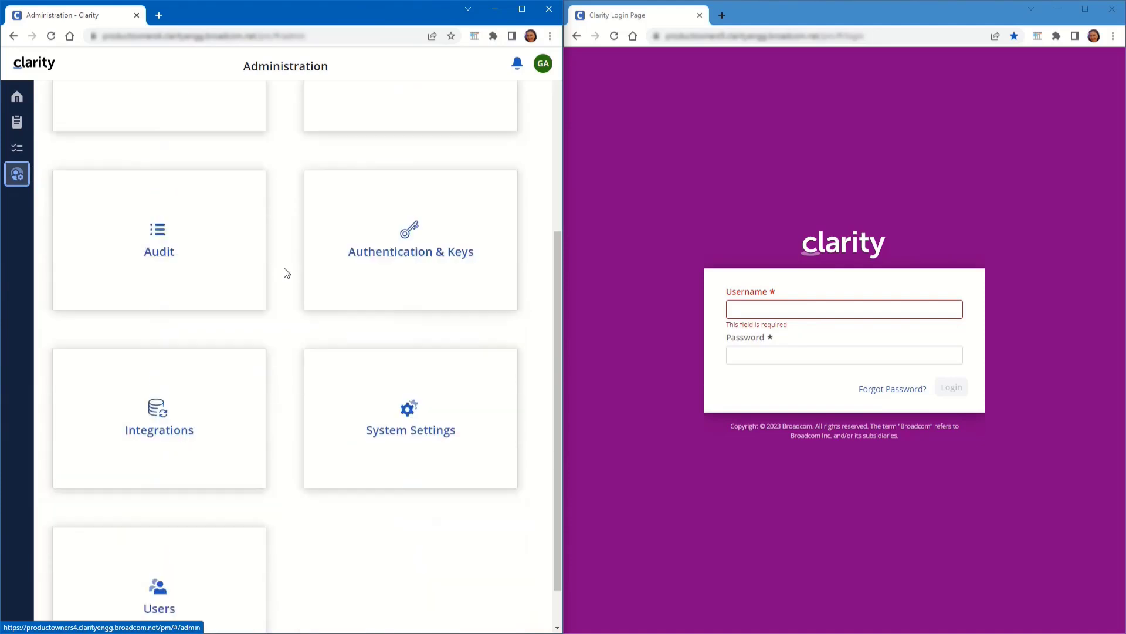
{"action": "left_click", "coordinate": [415, 382]}
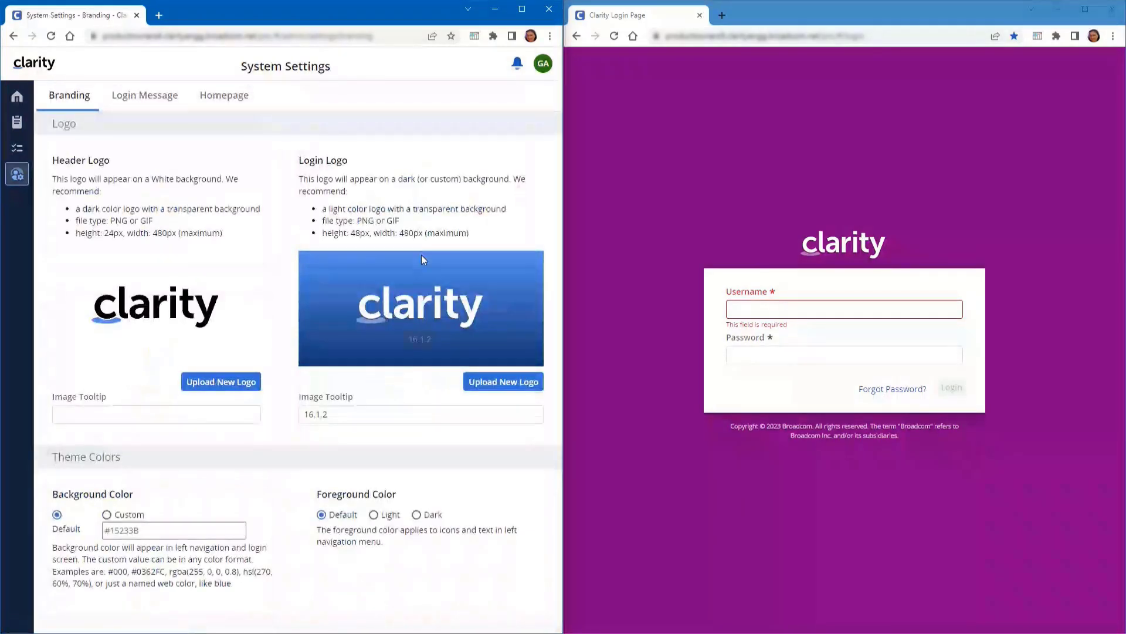
{"action": "left_click", "coordinate": [227, 99]}
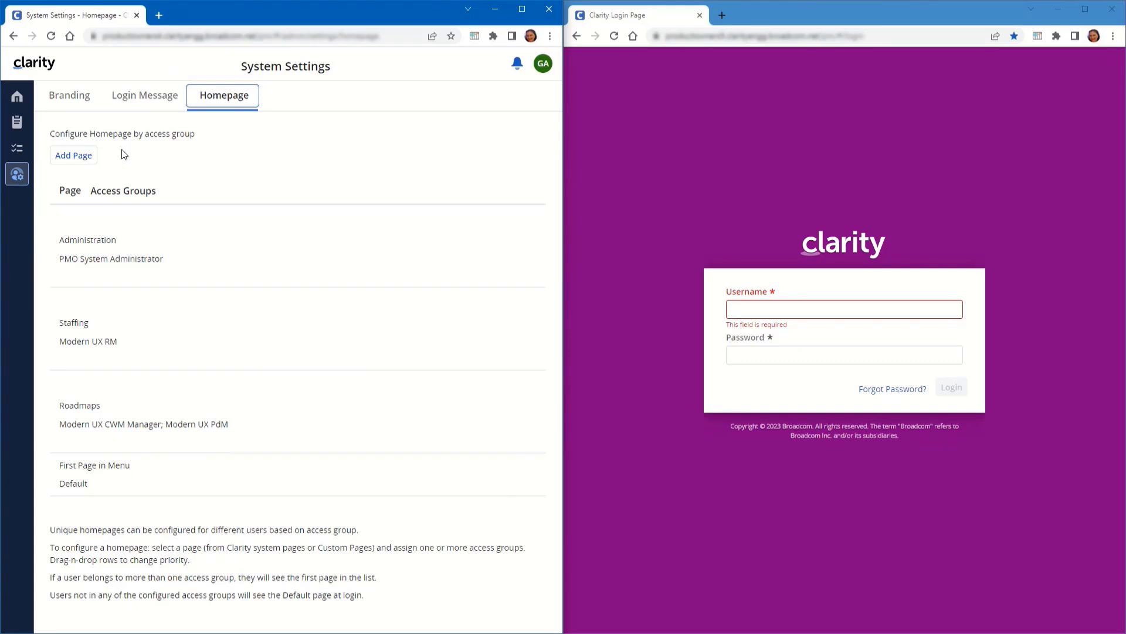
Add a homepage page row, review the page dropdown, and dismiss it without choosing a page
{"action": "left_click", "coordinate": [89, 157]}
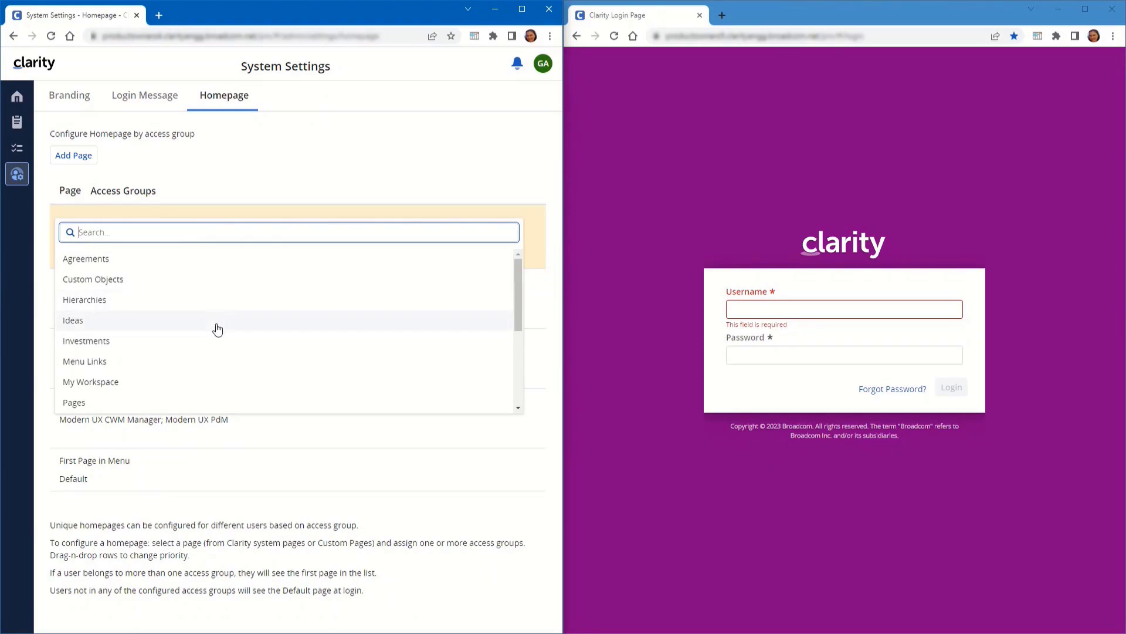
{"action": "left_click", "coordinate": [315, 163]}
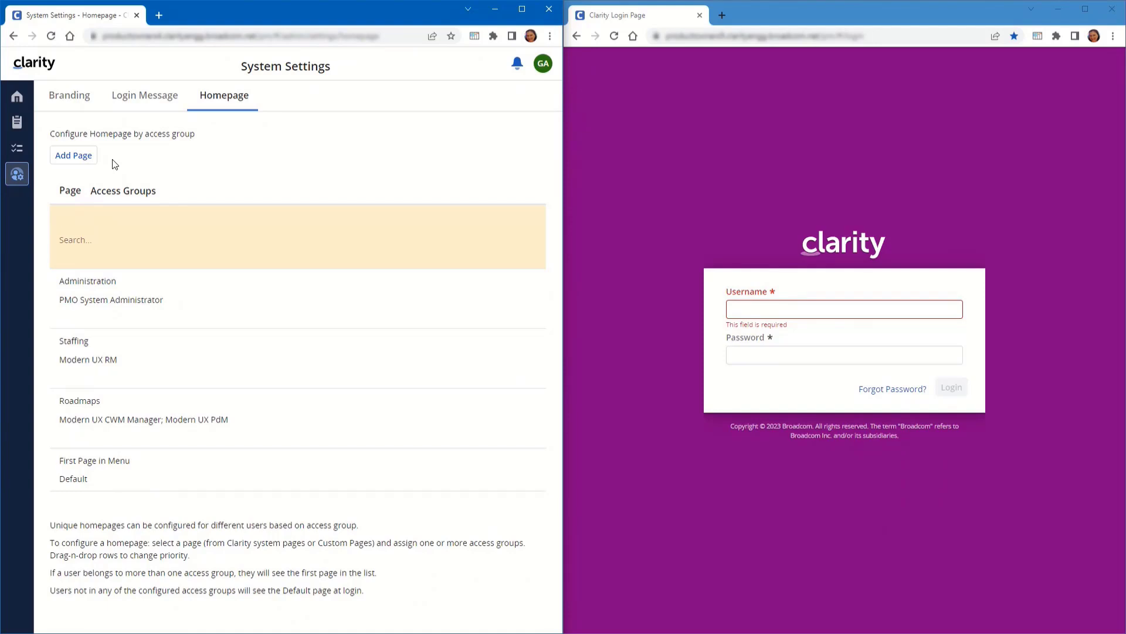
Log out of the limited user's session and sign back in as the administrator
{"action": "left_click", "coordinate": [541, 70]}
{"action": "left_click", "coordinate": [449, 150]}
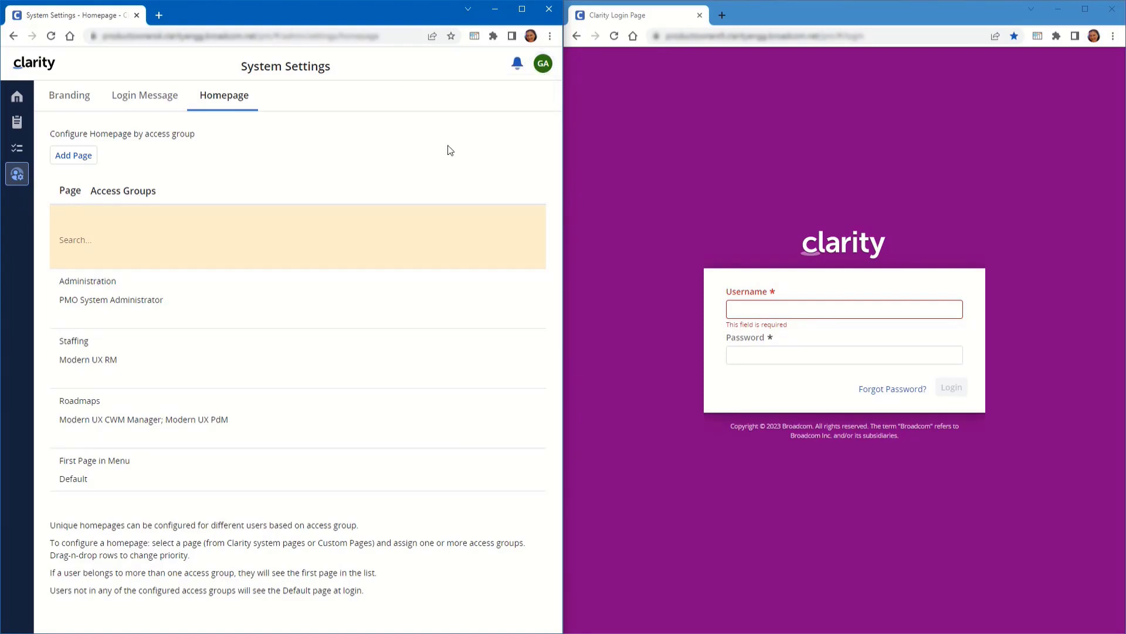
{"action": "key", "text": "Tab"}
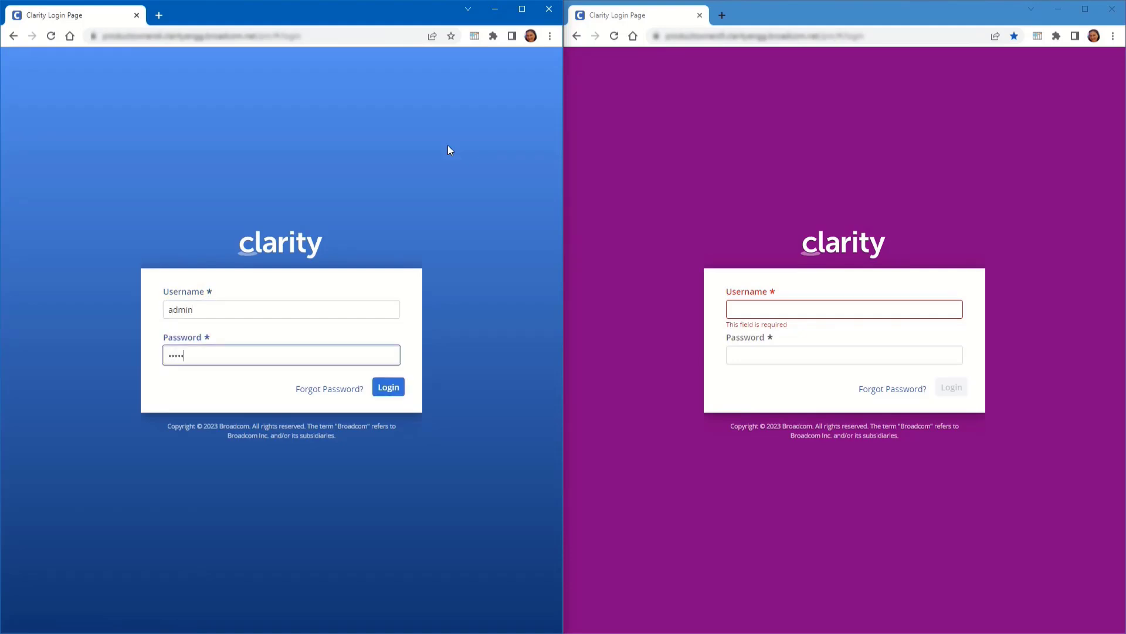
{"action": "key", "text": "Return"}
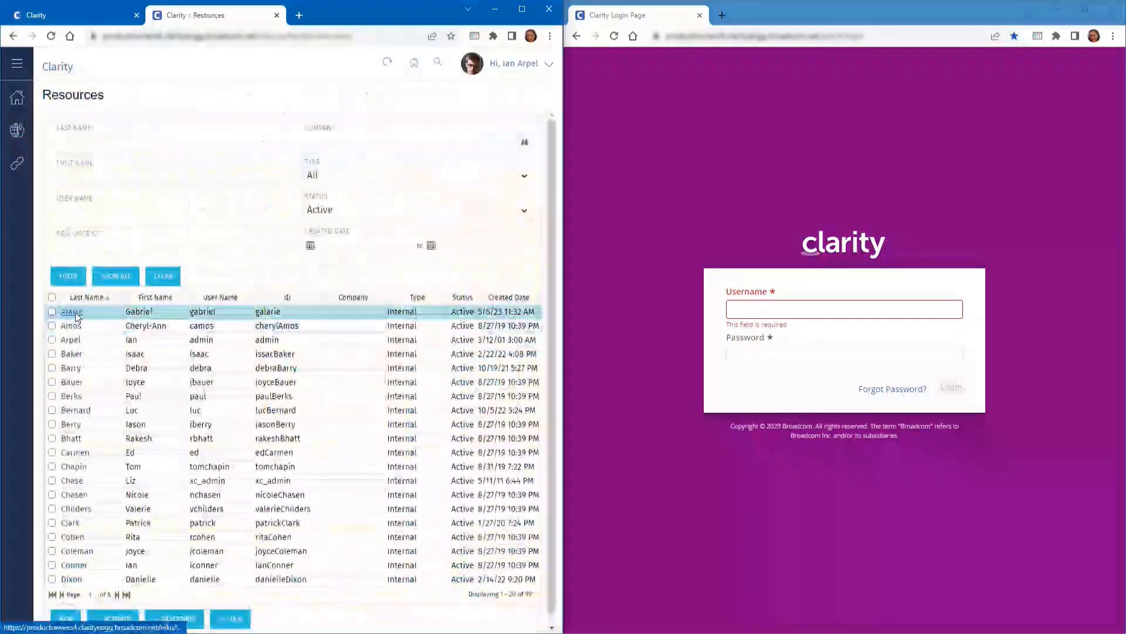
Grant the limited user Blueprint - Create Copy, Delete - All and Edit - All global rights
{"action": "left_click", "coordinate": [76, 325]}
{"action": "mouse_move", "coordinate": [305, 95]}
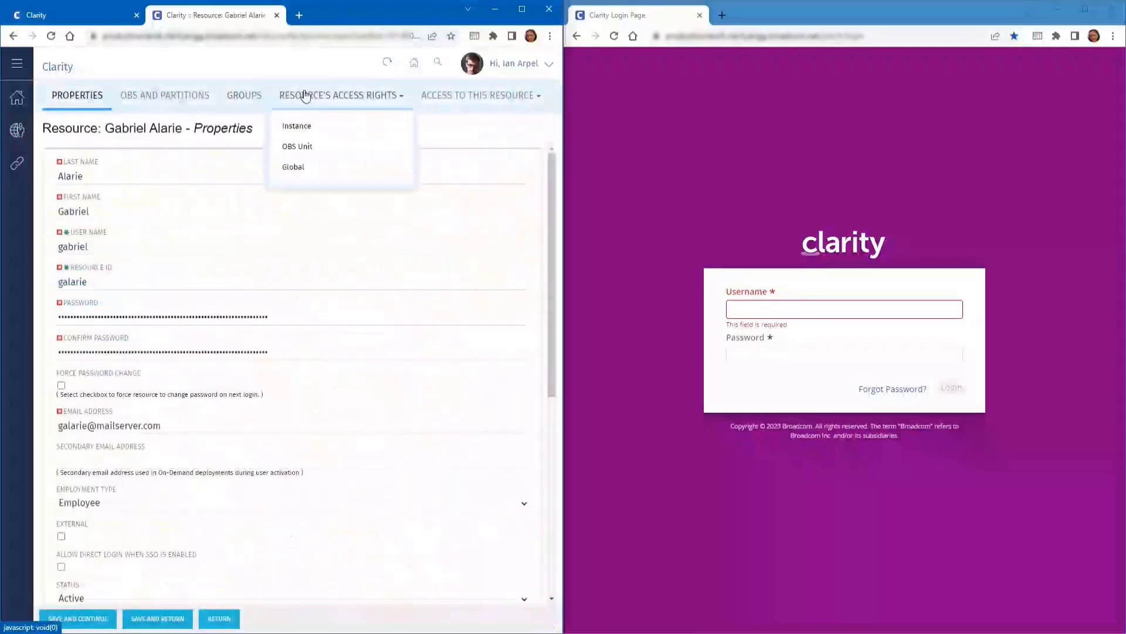
{"action": "left_click", "coordinate": [294, 167]}
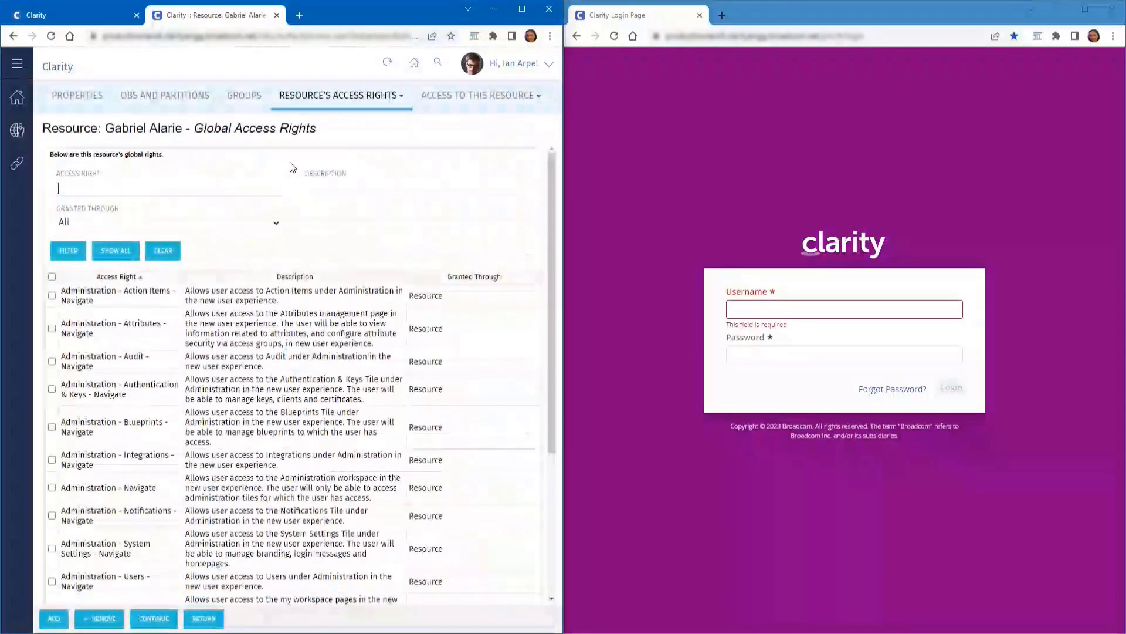
{"action": "left_click", "coordinate": [54, 618]}
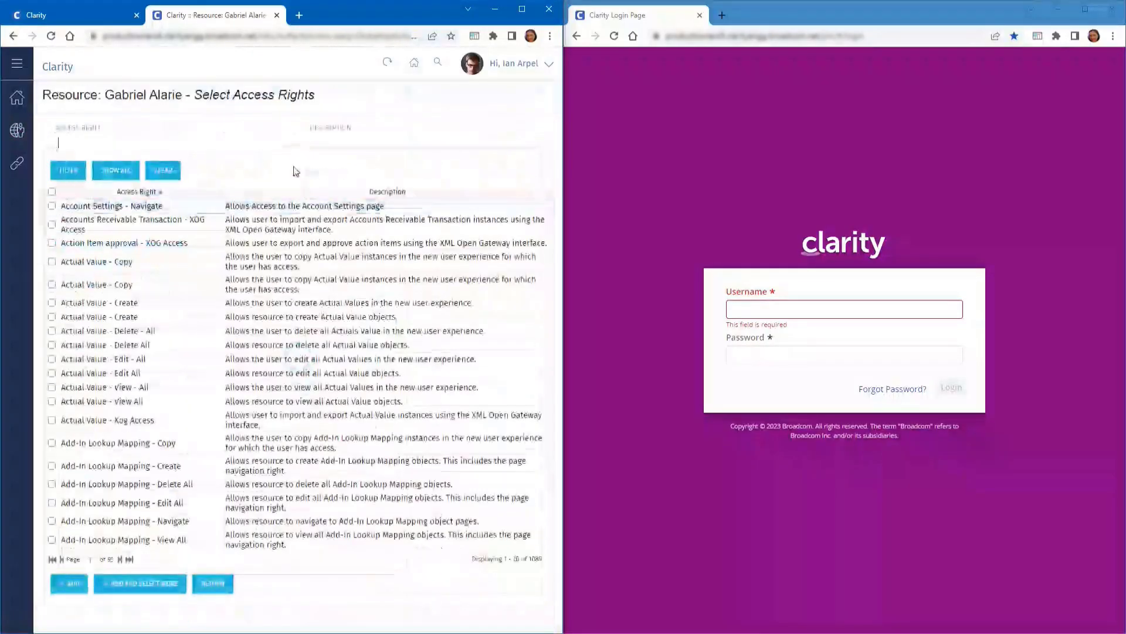
{"action": "type", "text": "blue"}
{"action": "key", "text": "Return"}
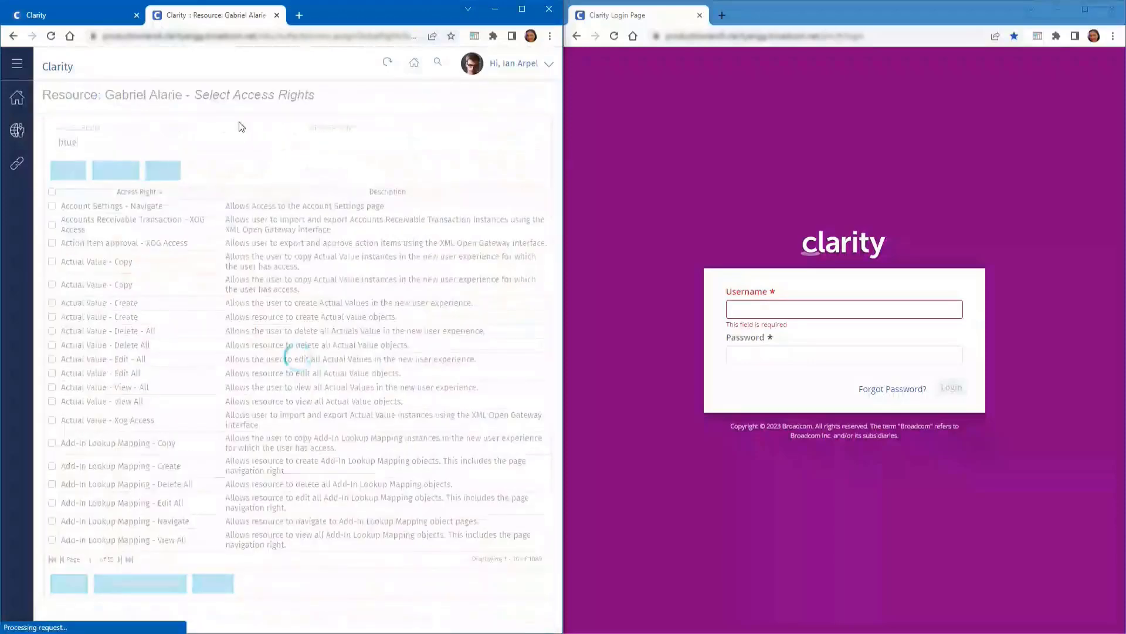
{"action": "left_click", "coordinate": [51, 210]}
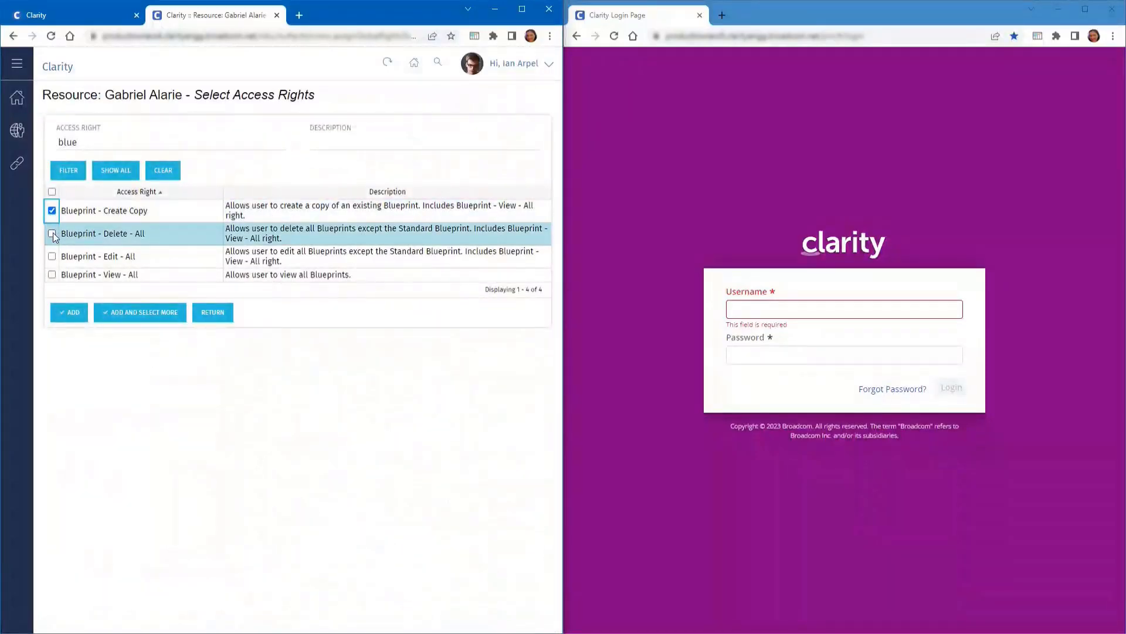
{"action": "left_click", "coordinate": [52, 234]}
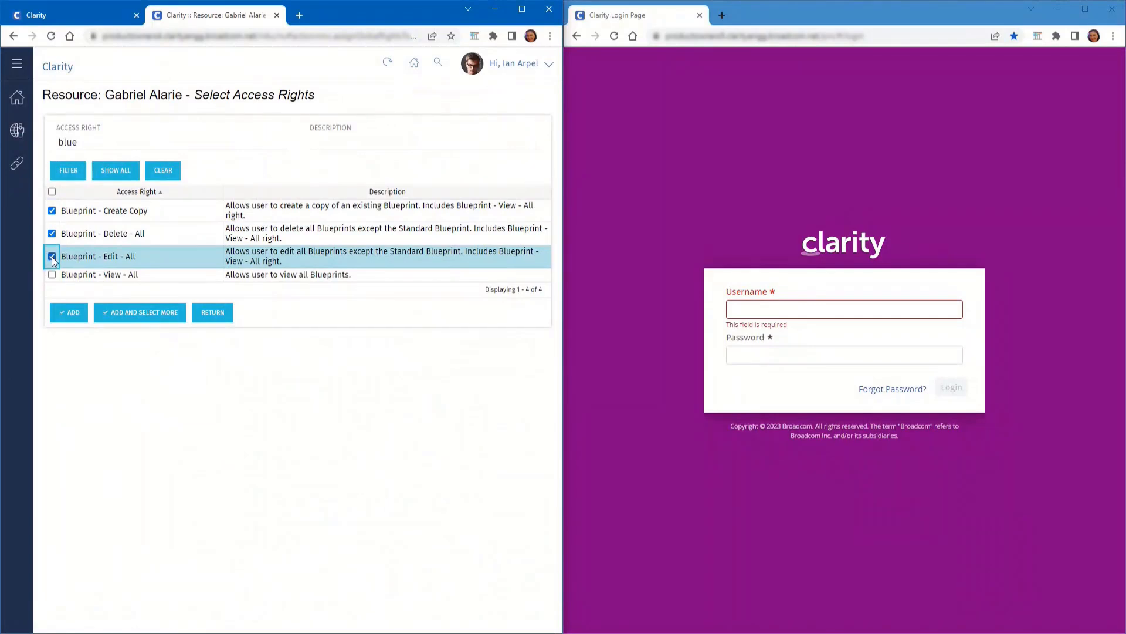
{"action": "left_click", "coordinate": [72, 313]}
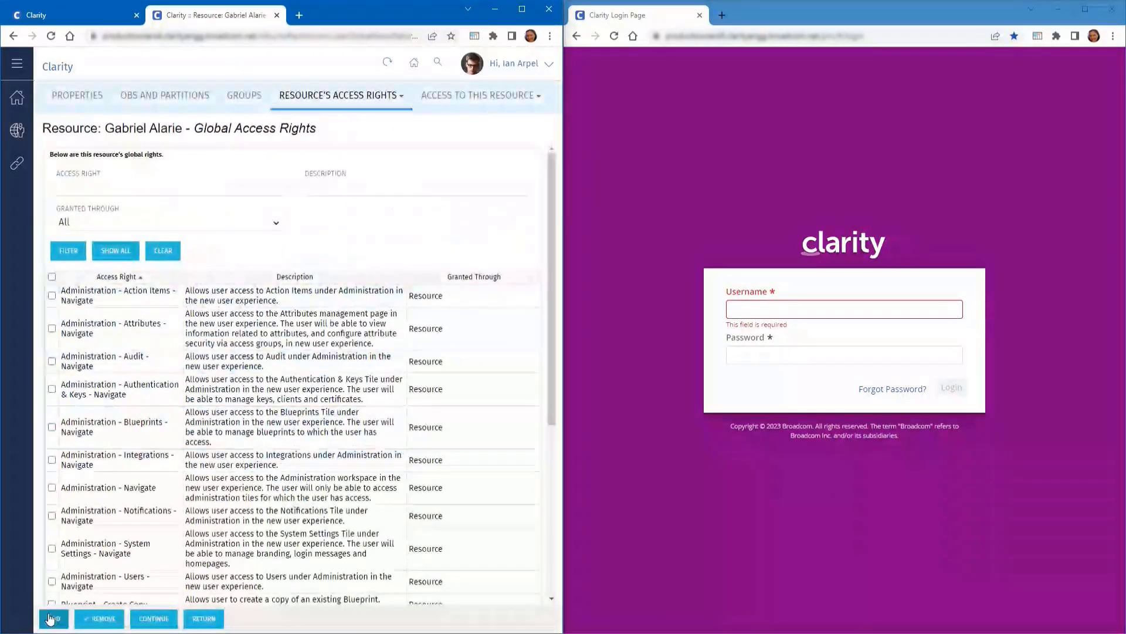
Grant the limited user the API - Access right, keeping the picker open for more
{"action": "left_click", "coordinate": [52, 618]}
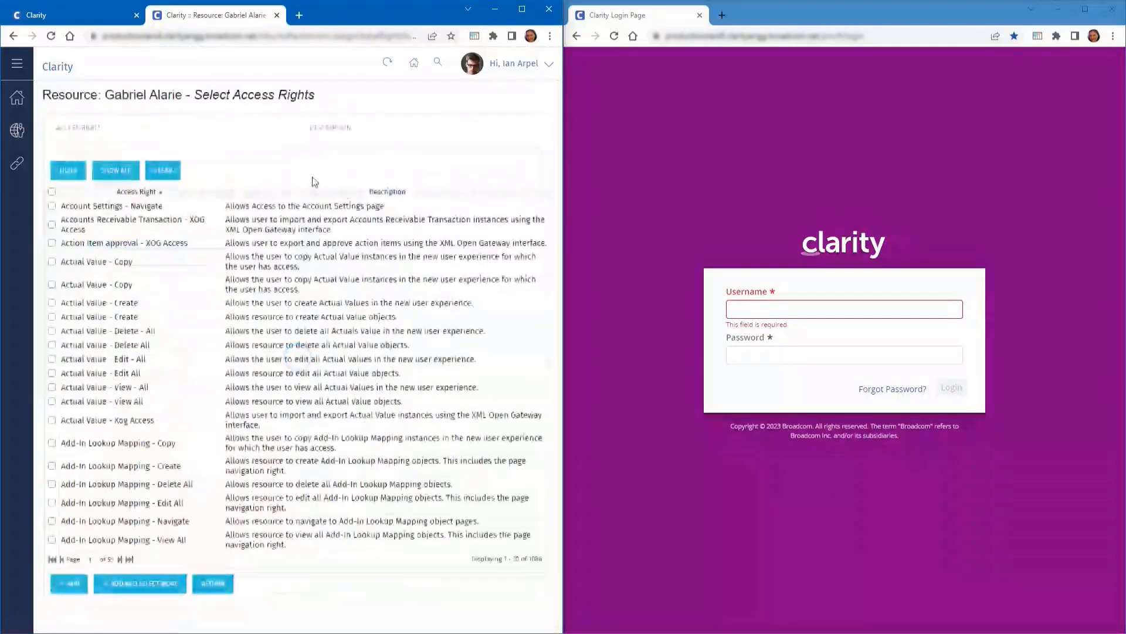
{"action": "type", "text": "a"}
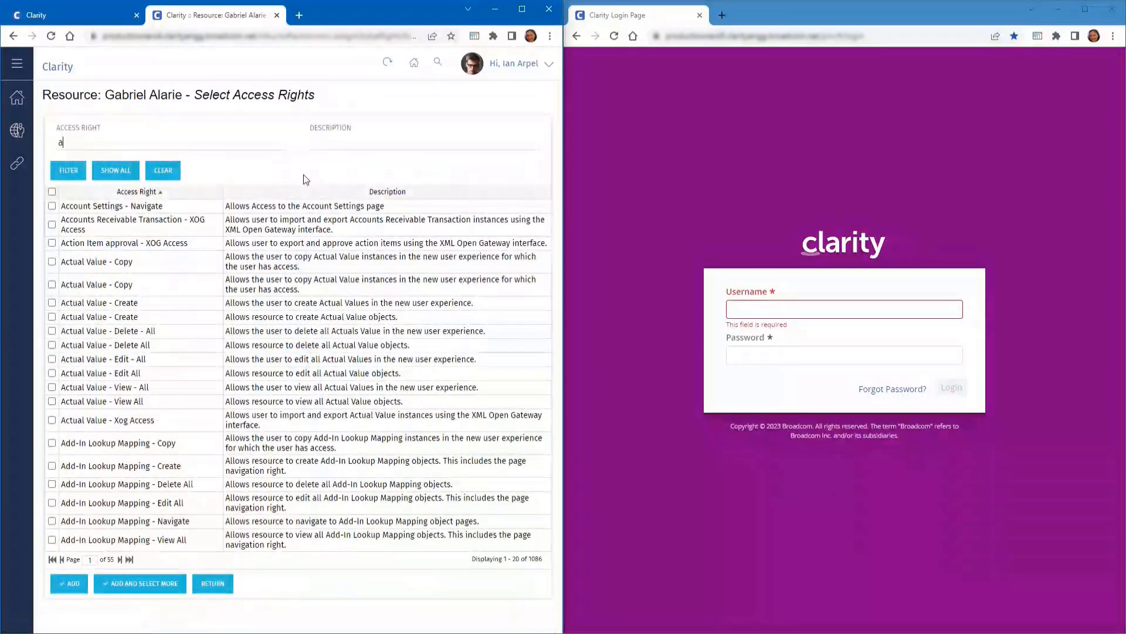
{"action": "type", "text": "pi - acc"}
{"action": "key", "text": "Return"}
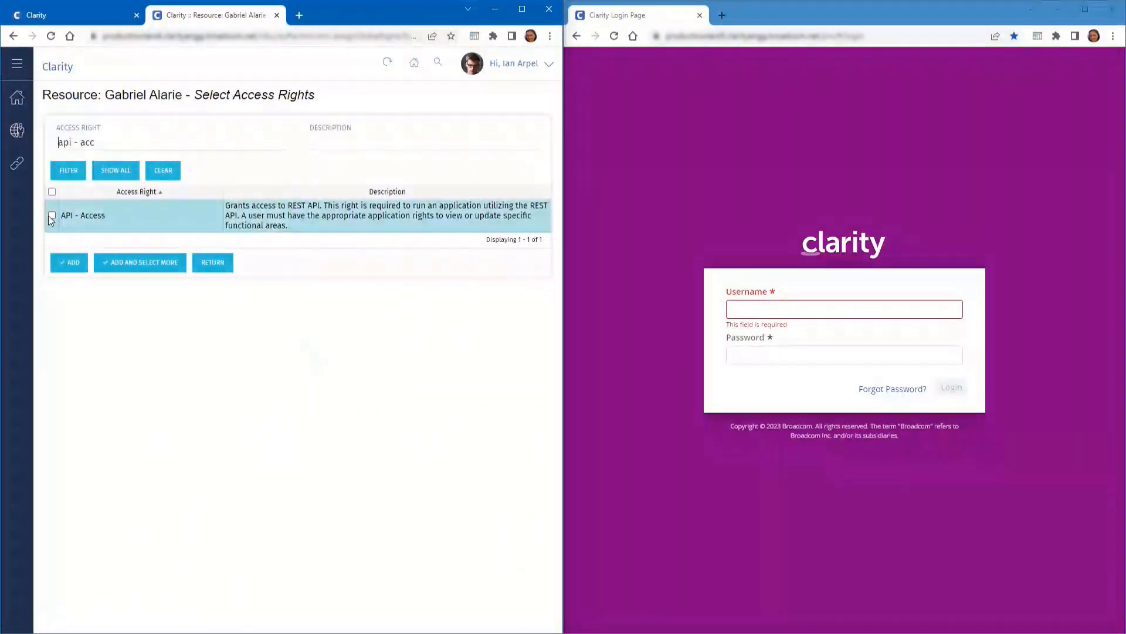
{"action": "left_click", "coordinate": [52, 215]}
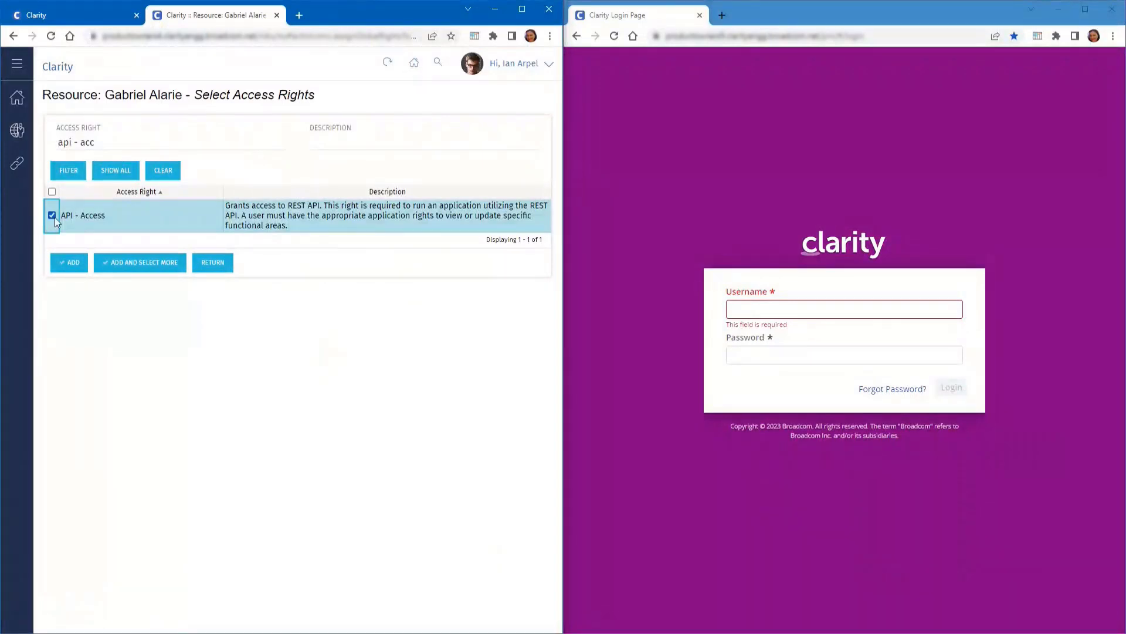
{"action": "left_click", "coordinate": [136, 262]}
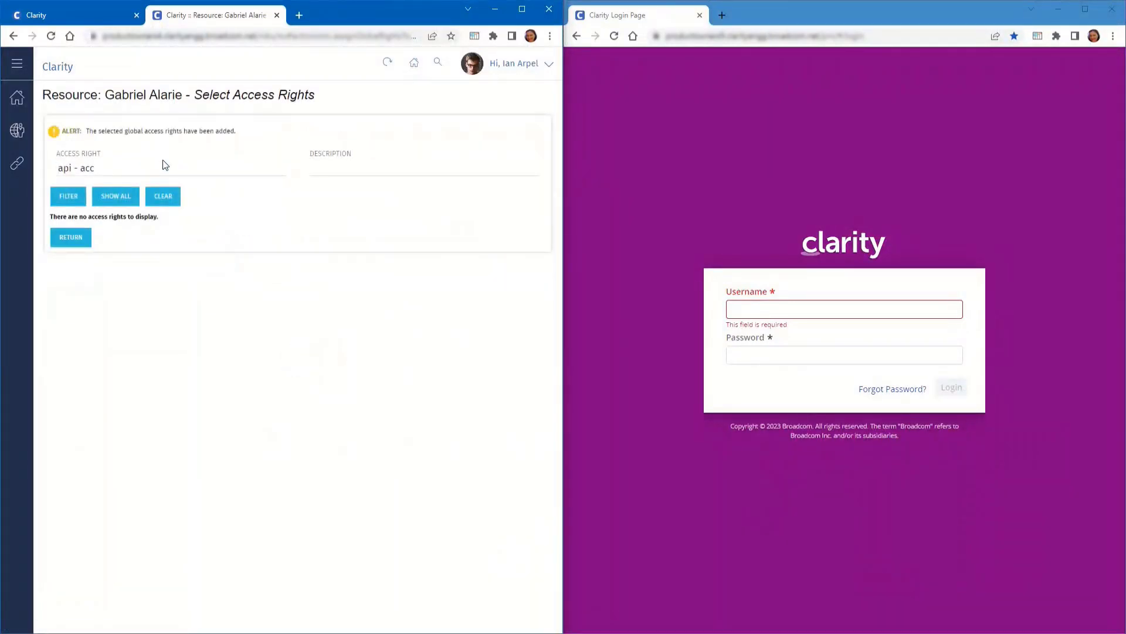
Filter the access-rights picker to the Page rights
{"action": "left_click_drag", "start_coordinate": [98, 168], "coordinate": [54, 171]}
{"action": "type", "text": "page"}
{"action": "key", "text": "Return"}
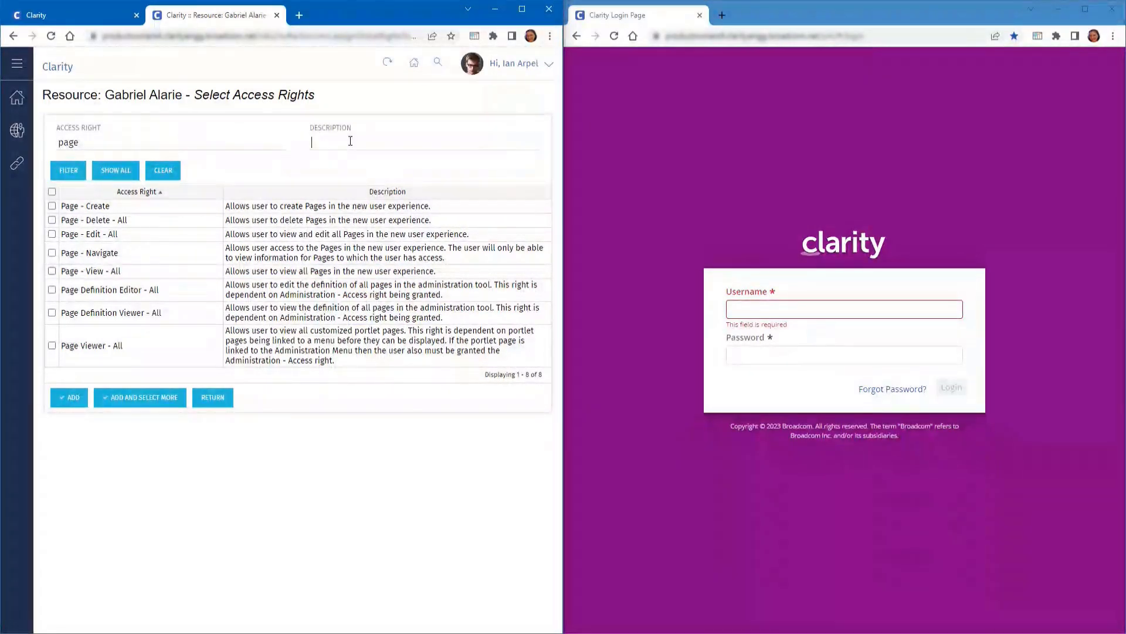
Filter Page rights by '*new user' and grant Create, Delete - All, Edit - All, Navigate and View - All
{"action": "type", "text": "*new user"}
{"action": "key", "text": "Return"}
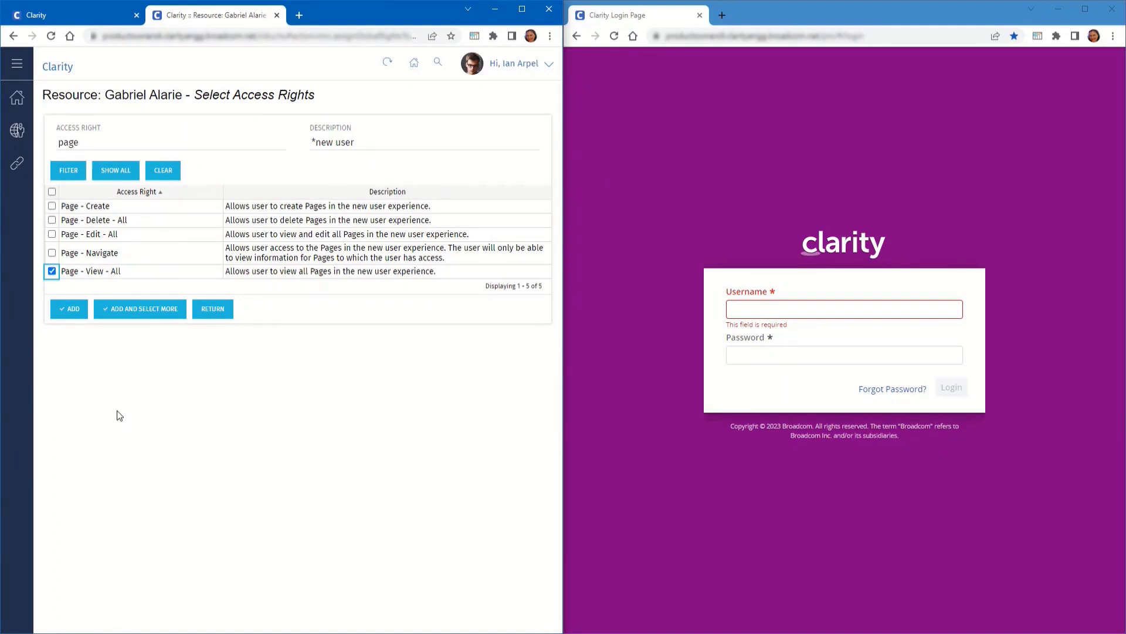
{"action": "left_click", "coordinate": [52, 254]}
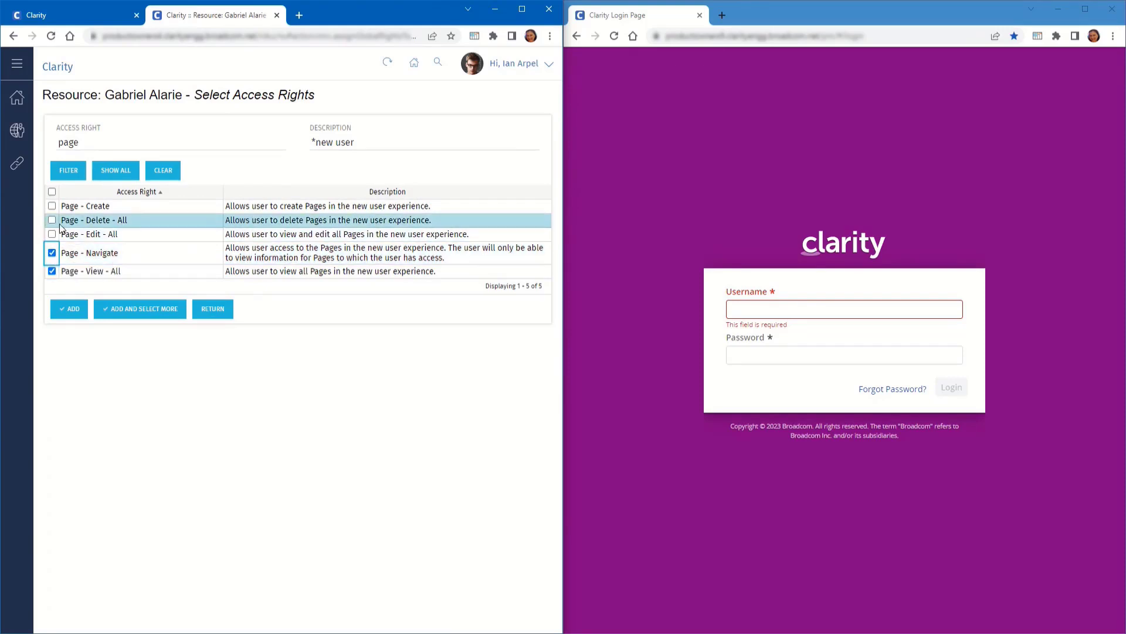
{"action": "left_click", "coordinate": [51, 205]}
{"action": "left_click", "coordinate": [51, 234]}
{"action": "left_click", "coordinate": [51, 220]}
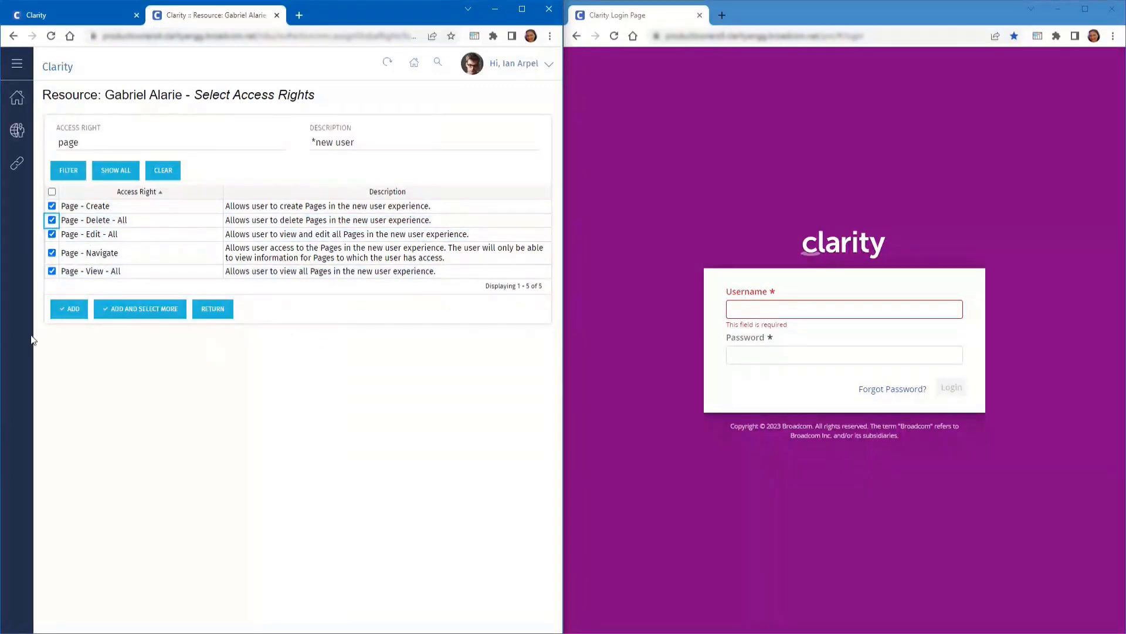
{"action": "left_click", "coordinate": [67, 311]}
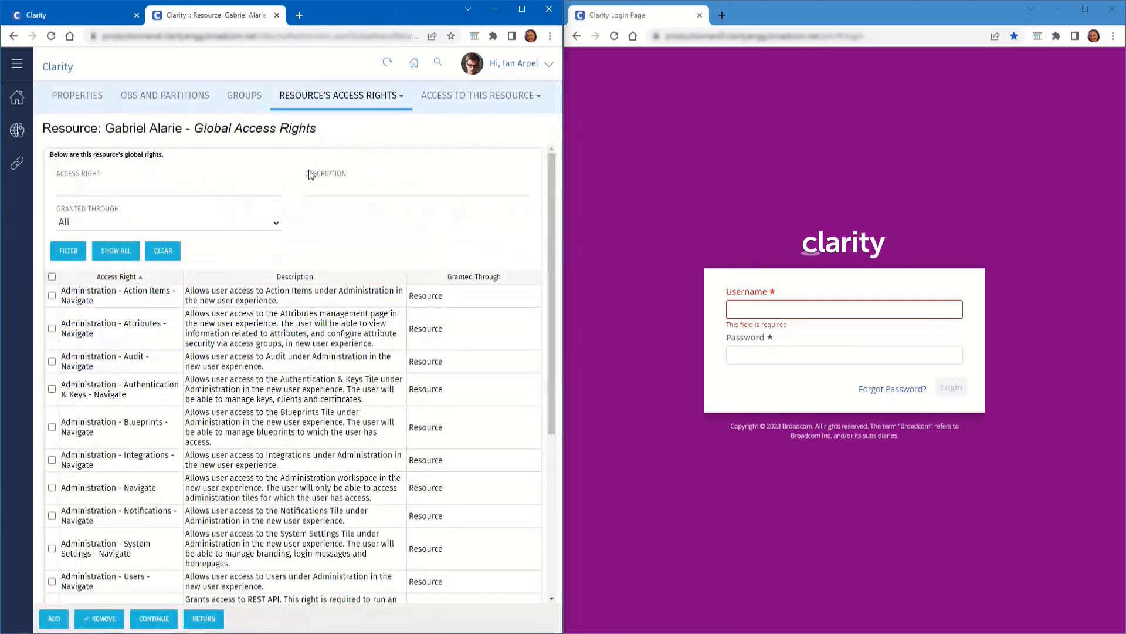
Close the resource tab, sign out, and sign back in as the limited admin user
{"action": "left_click", "coordinate": [277, 16]}
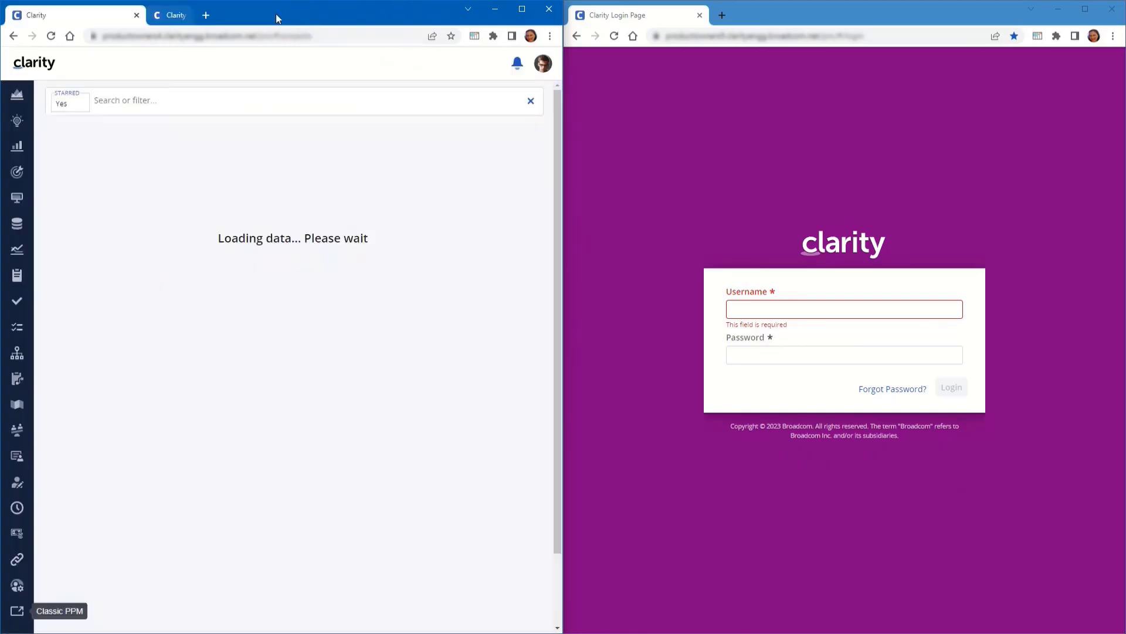
{"action": "left_click", "coordinate": [540, 64]}
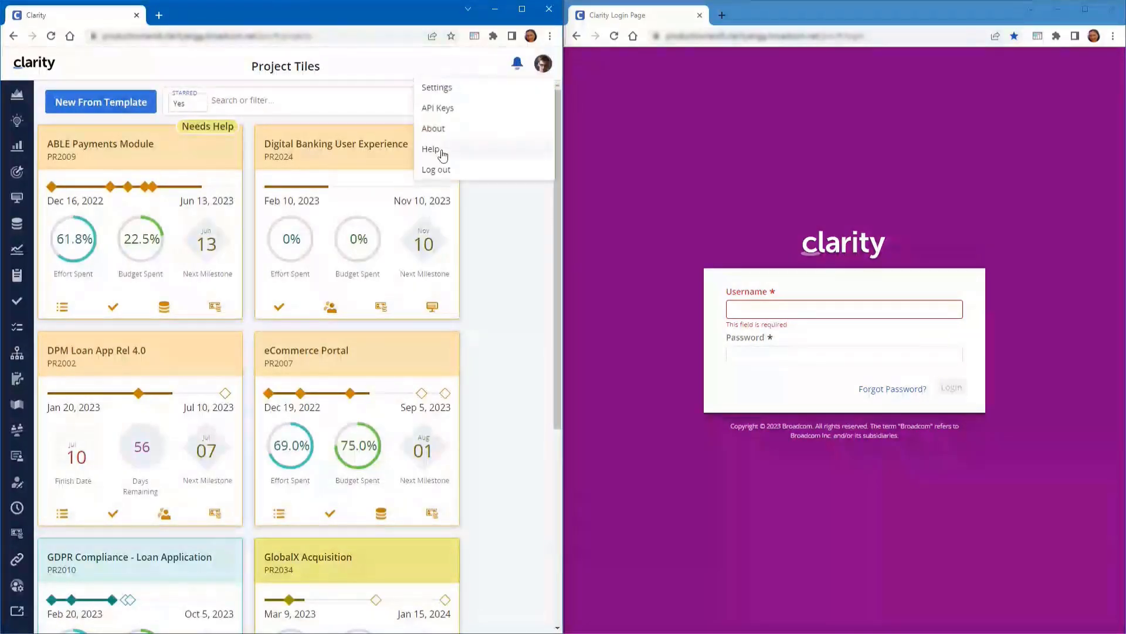
{"action": "type", "text": "gabriel"}
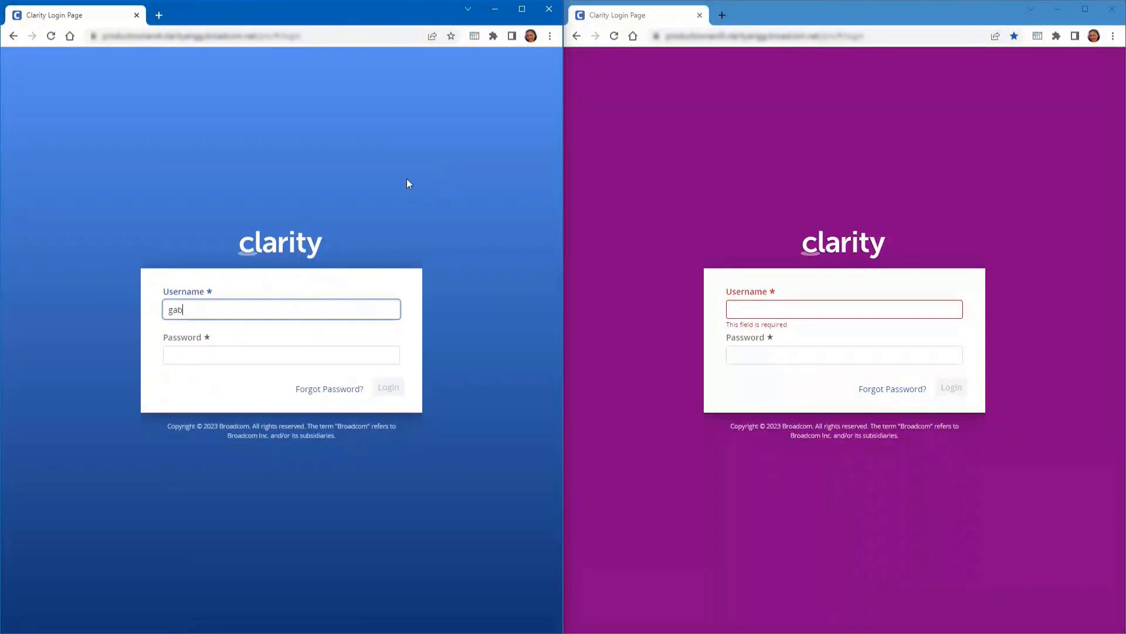
{"action": "key", "text": "Tab"}
{"action": "type", "text": "******"}
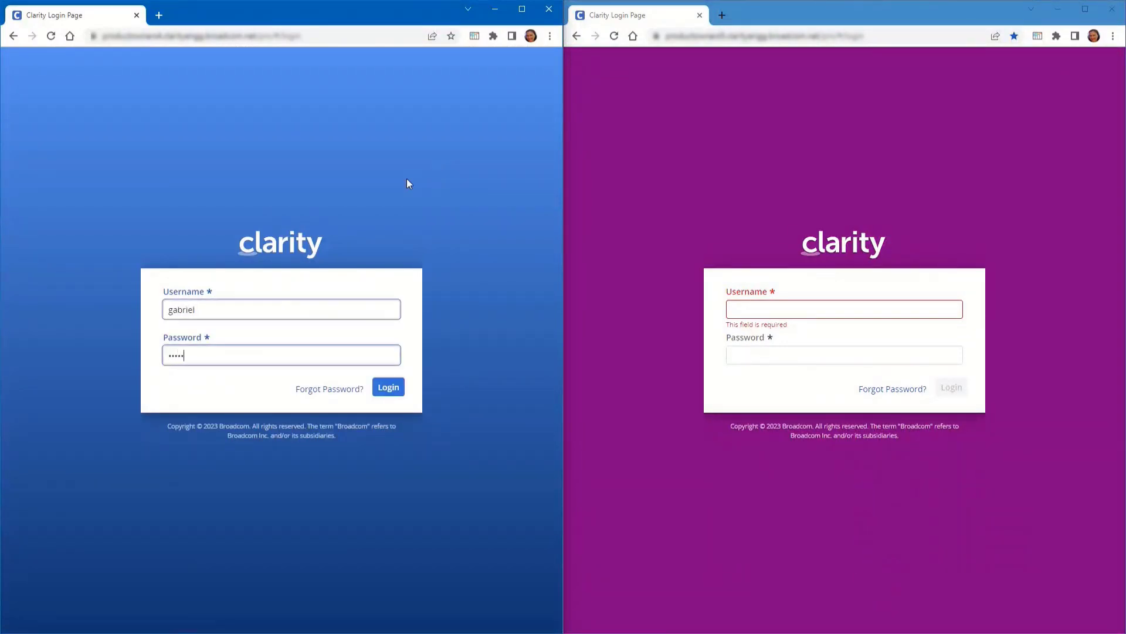
{"action": "key", "text": "Return"}
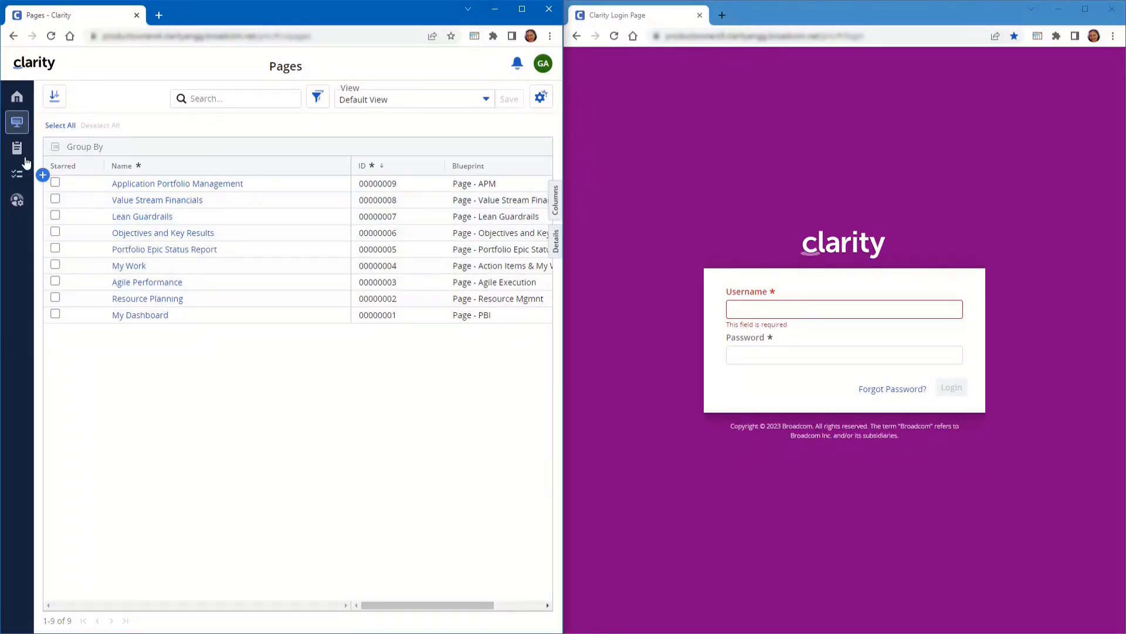
As the limited admin, open the Homepage tab of System Settings
{"action": "left_click", "coordinate": [18, 202]}
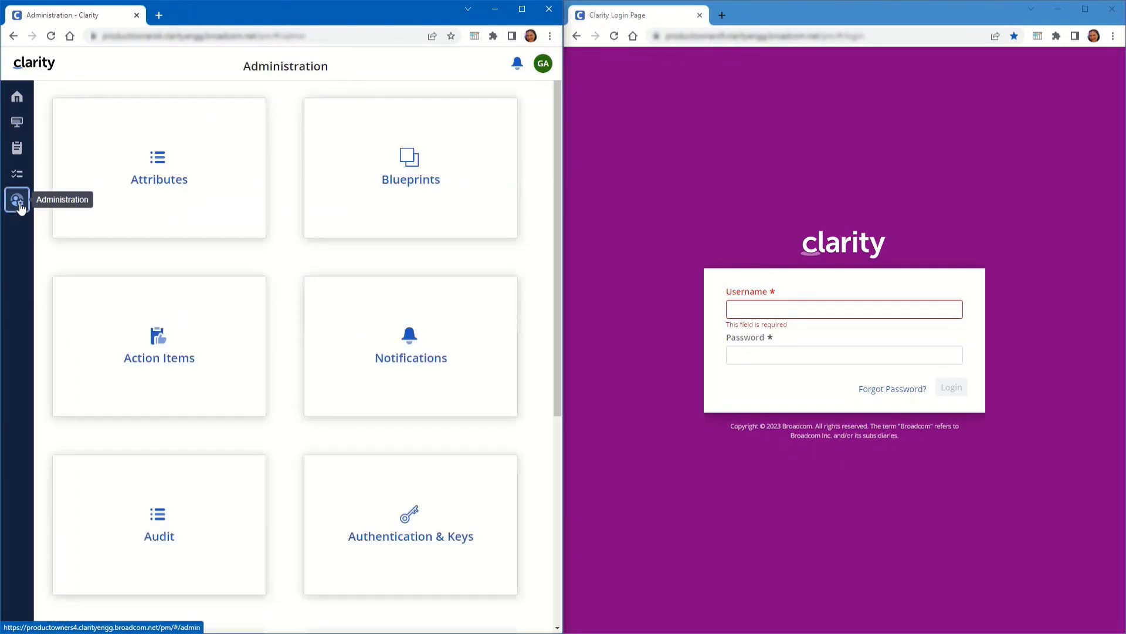
{"action": "scroll", "coordinate": [377, 493], "scroll_direction": "down", "scroll_amount": 5}
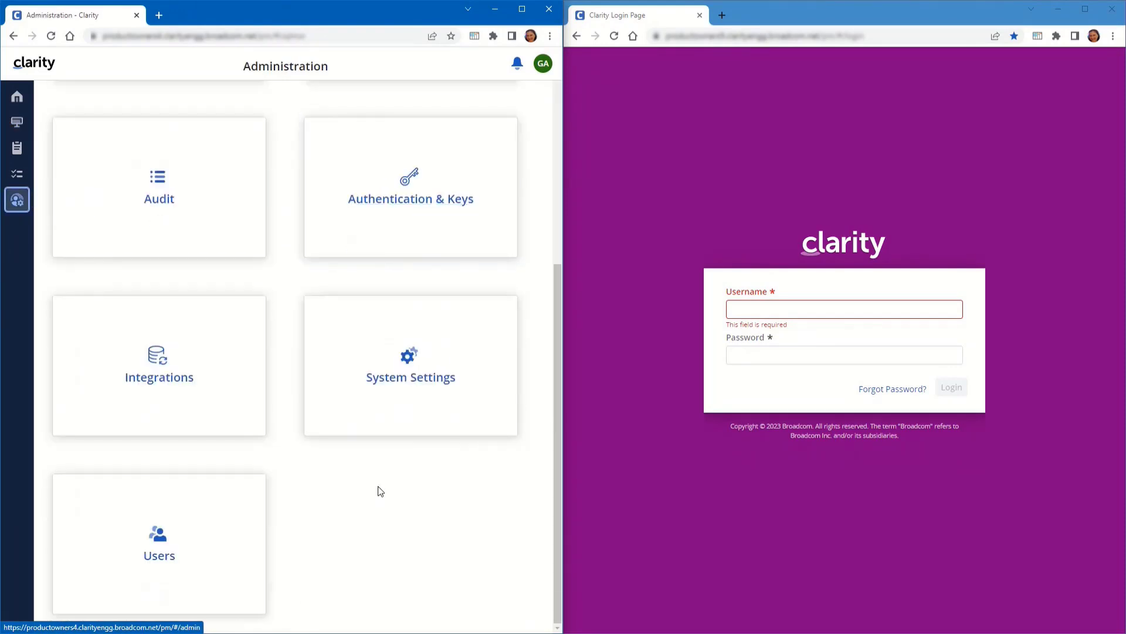
{"action": "left_click", "coordinate": [397, 383]}
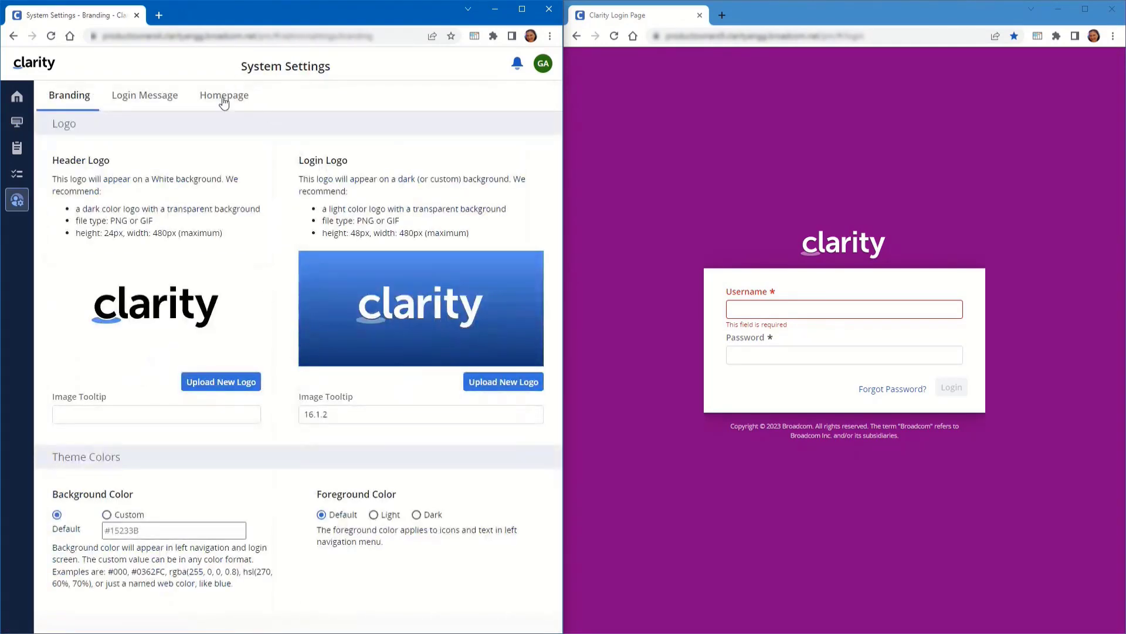
{"action": "left_click", "coordinate": [224, 100]}
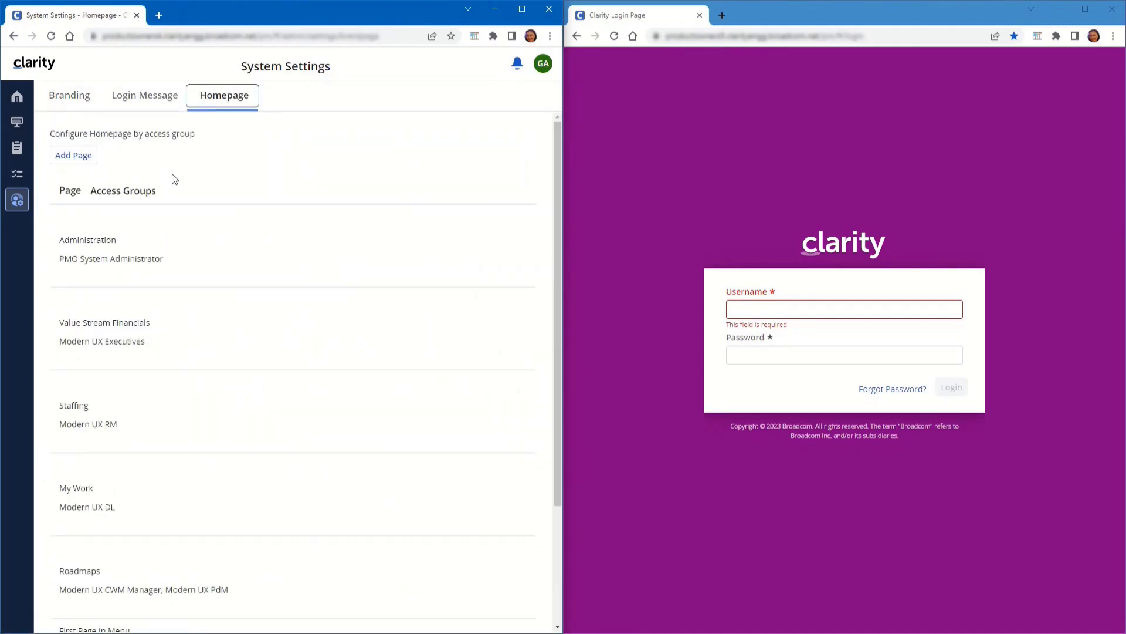
{"action": "mouse_move", "coordinate": [164, 297]}
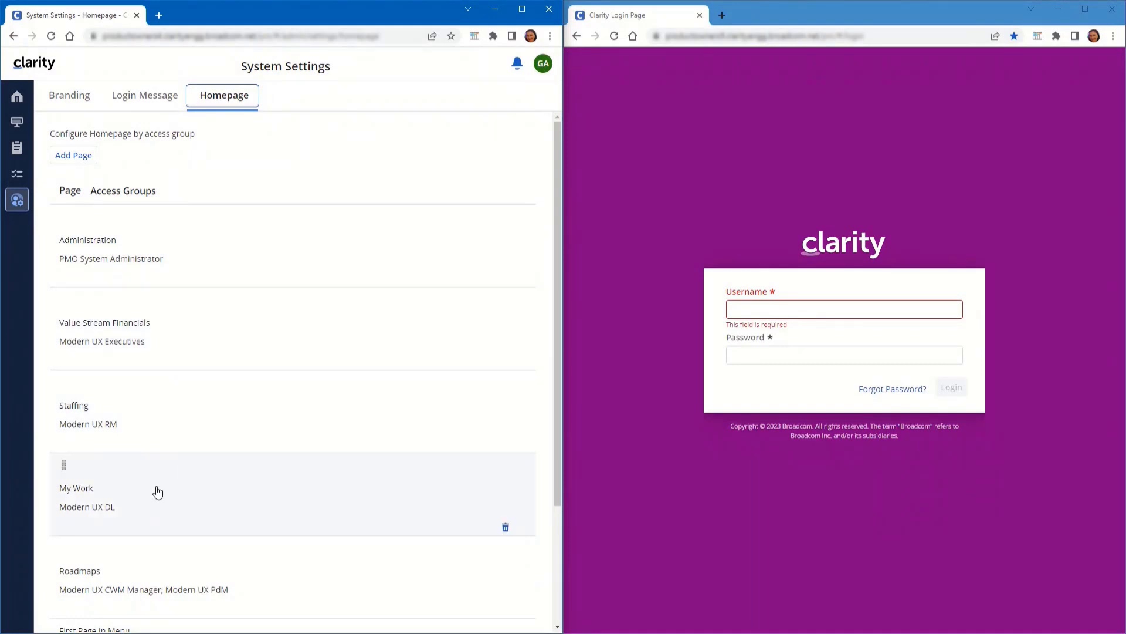
{"action": "scroll", "coordinate": [196, 515], "scroll_direction": "down", "scroll_amount": 3}
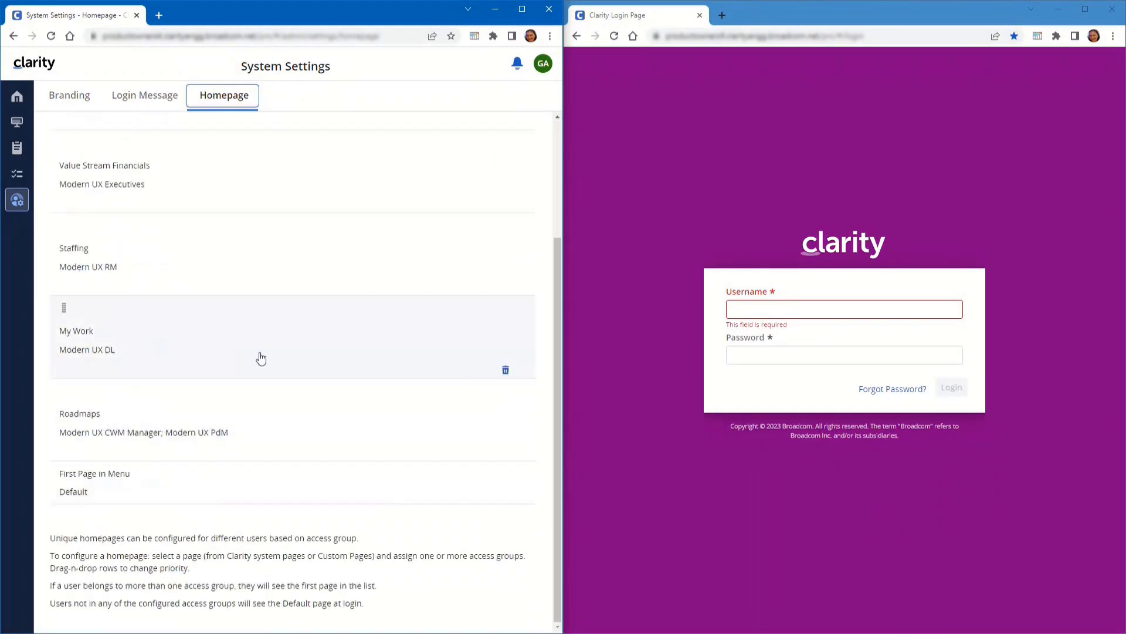
{"action": "scroll", "coordinate": [261, 358], "scroll_direction": "up", "scroll_amount": 3}
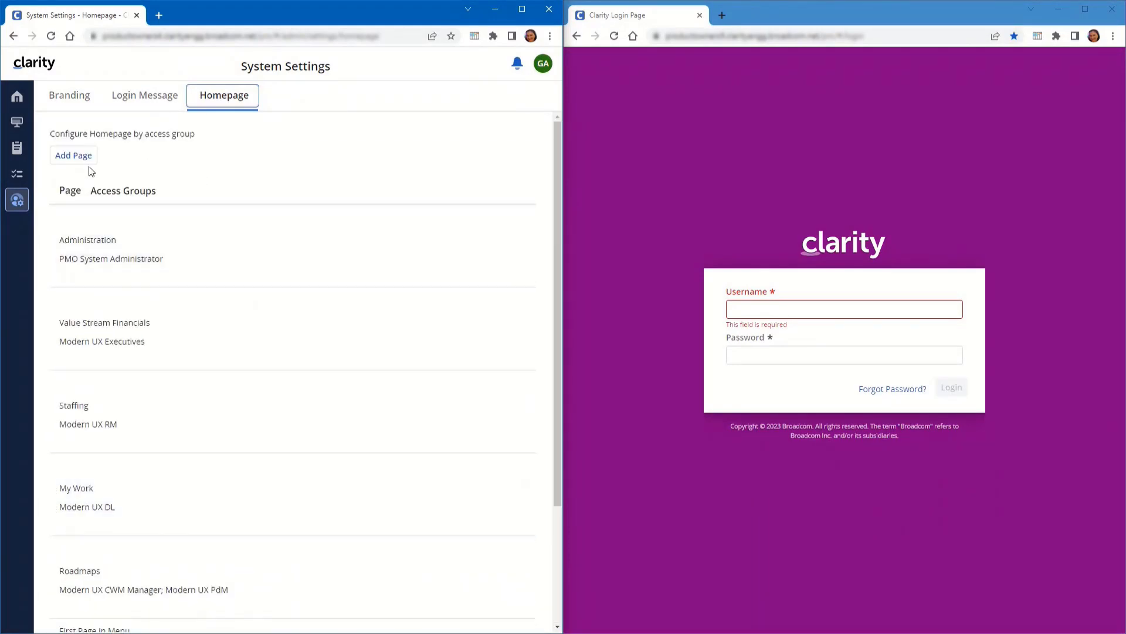
Add a homepage row, confirm the full page list is offered, then log out
{"action": "left_click", "coordinate": [75, 158]}
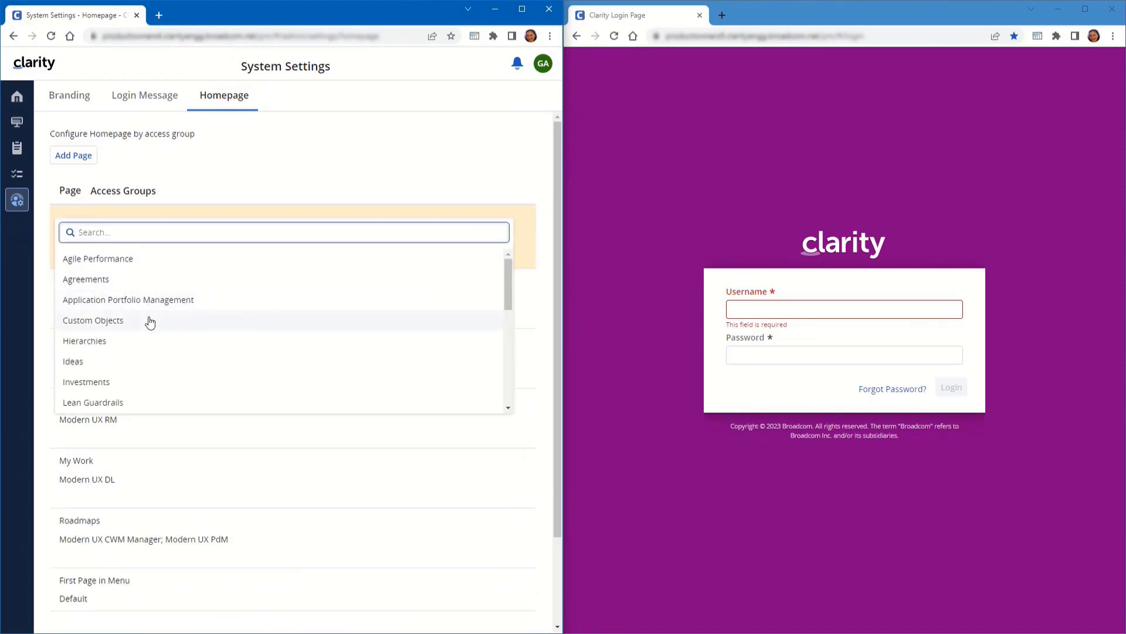
{"action": "left_click", "coordinate": [333, 174]}
{"action": "left_click", "coordinate": [543, 63]}
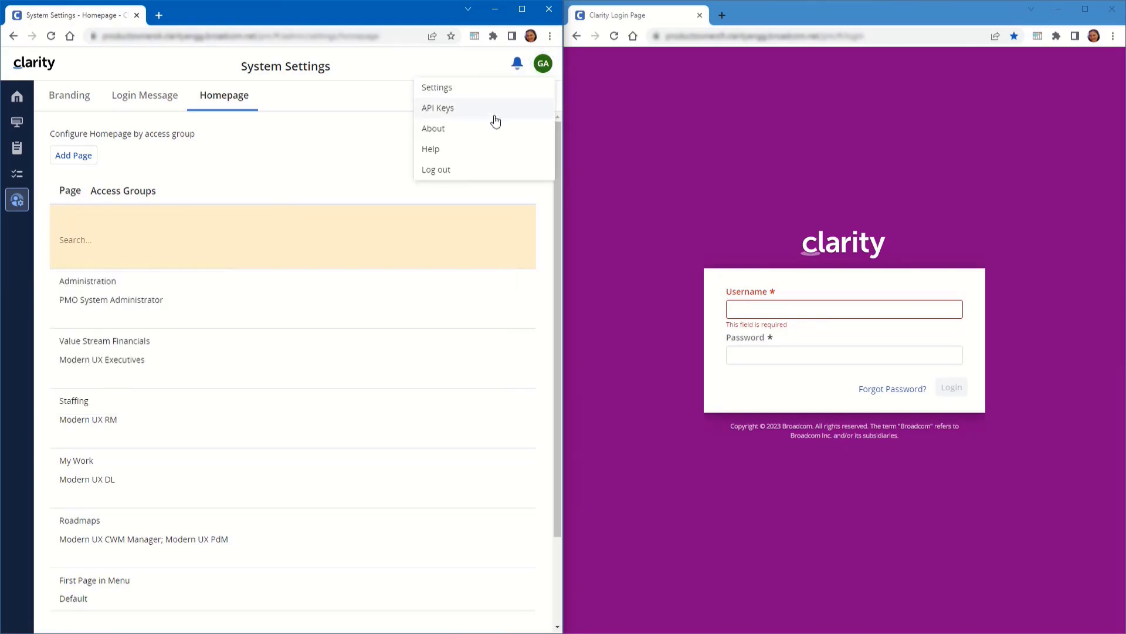
{"action": "left_click", "coordinate": [450, 171]}
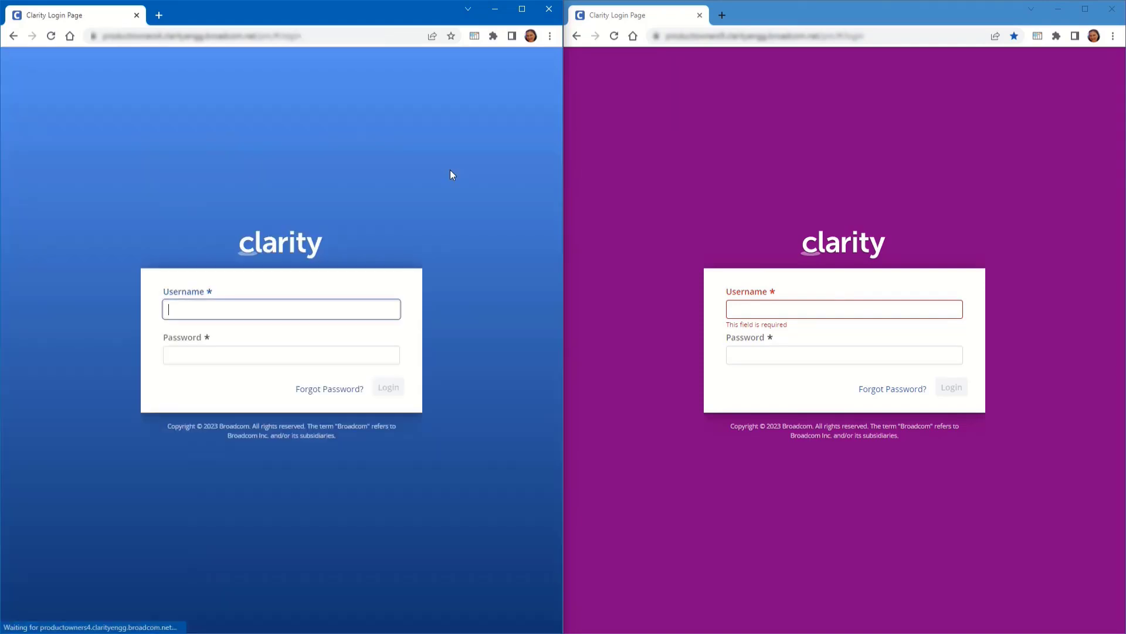
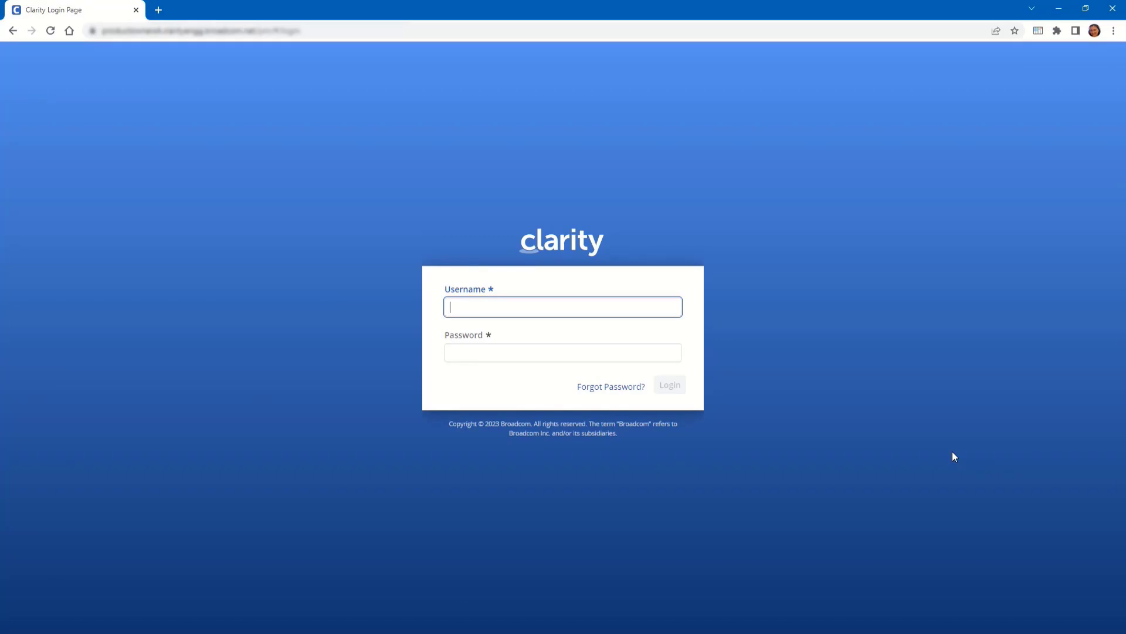
Sign back in with the admin username and password, then open Administration > Attributes
{"action": "left_click", "coordinate": [952, 451]}
{"action": "left_click", "coordinate": [616, 305]}
{"action": "type", "text": "gabriel"}
{"action": "key", "text": "Tab"}
{"action": "type", "text": "•••••"}
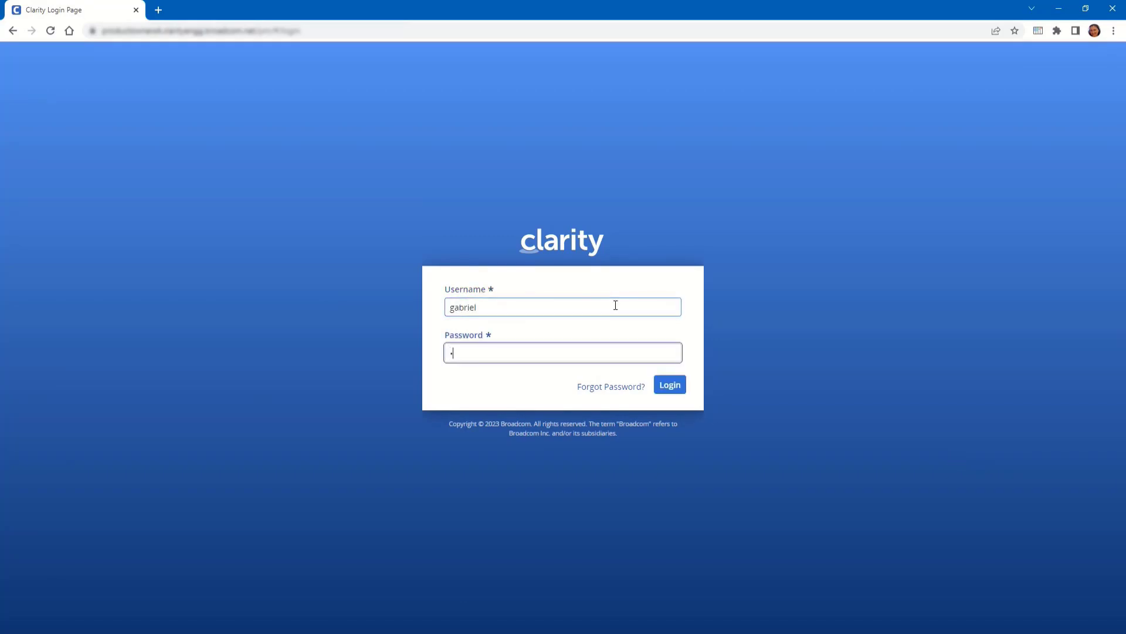
{"action": "key", "text": "Return"}
{"action": "left_click", "coordinate": [16, 194]}
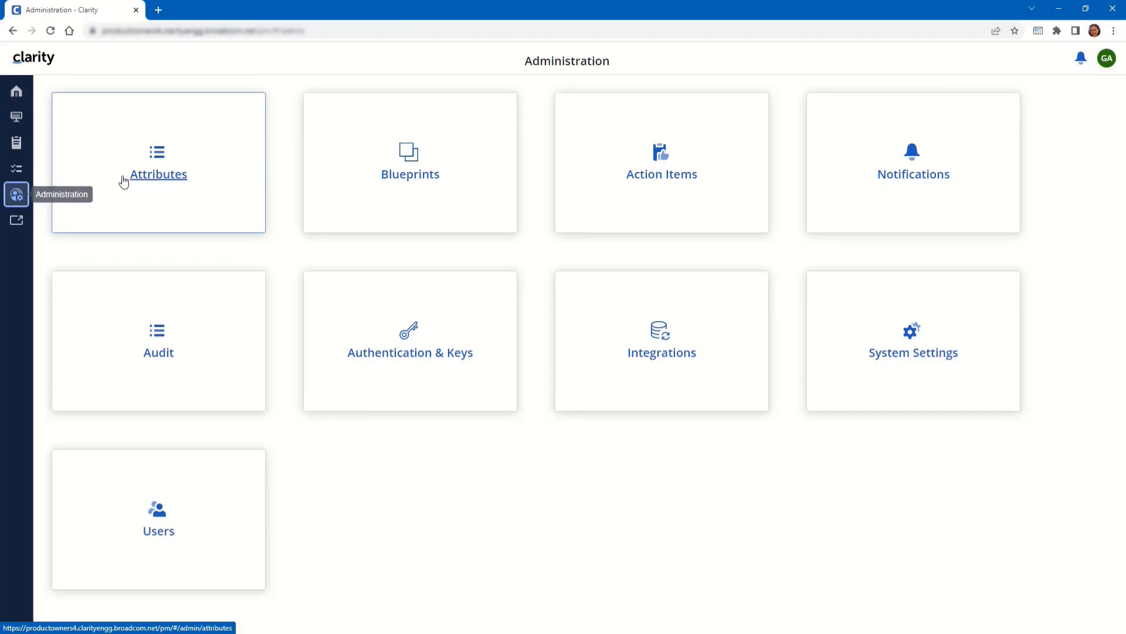
{"action": "left_click", "coordinate": [123, 179]}
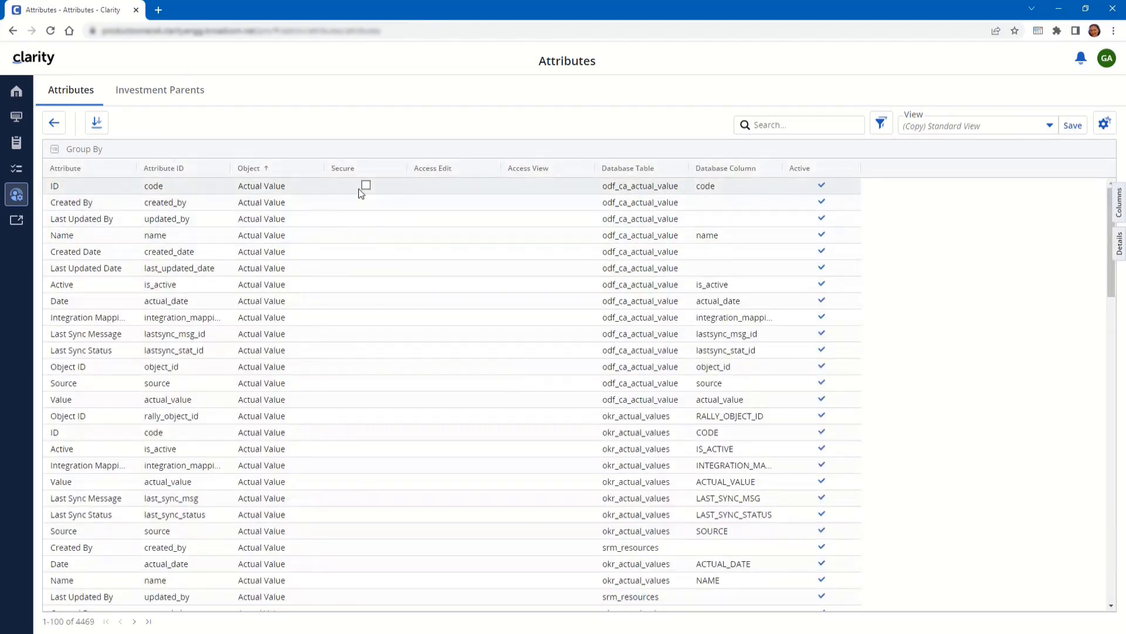
Test the ID attribute's Secure cell, then insert the Not Securable column ahead of Secure
{"action": "left_click", "coordinate": [364, 188]}
{"action": "left_click", "coordinate": [367, 186]}
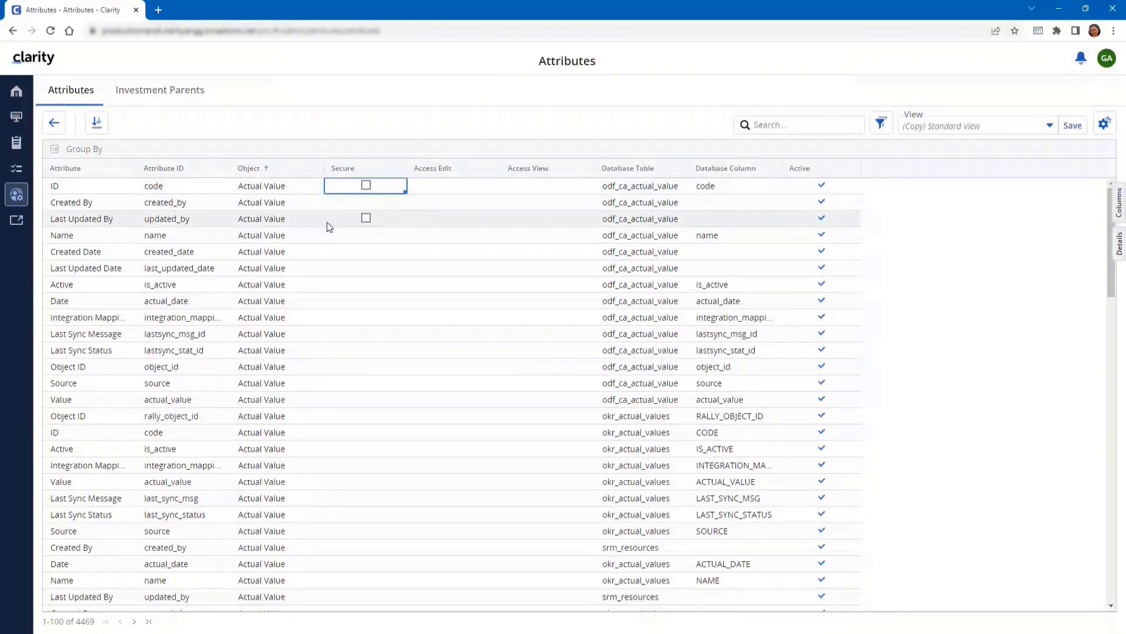
{"action": "left_click", "coordinate": [1115, 205]}
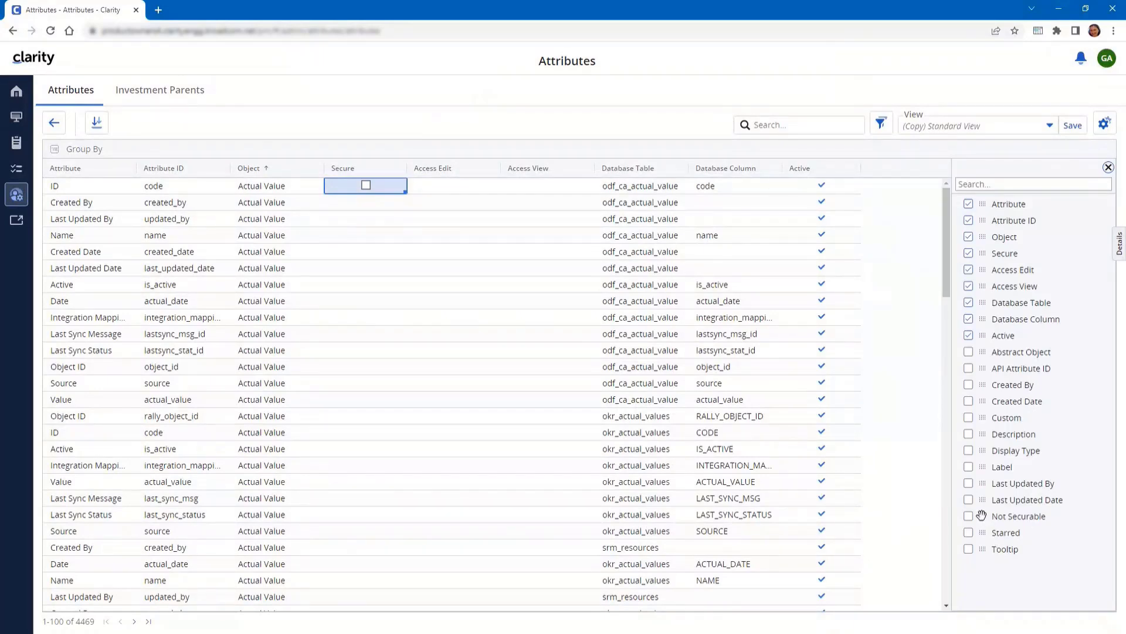
{"action": "left_click_drag", "start_coordinate": [983, 517], "coordinate": [378, 225]}
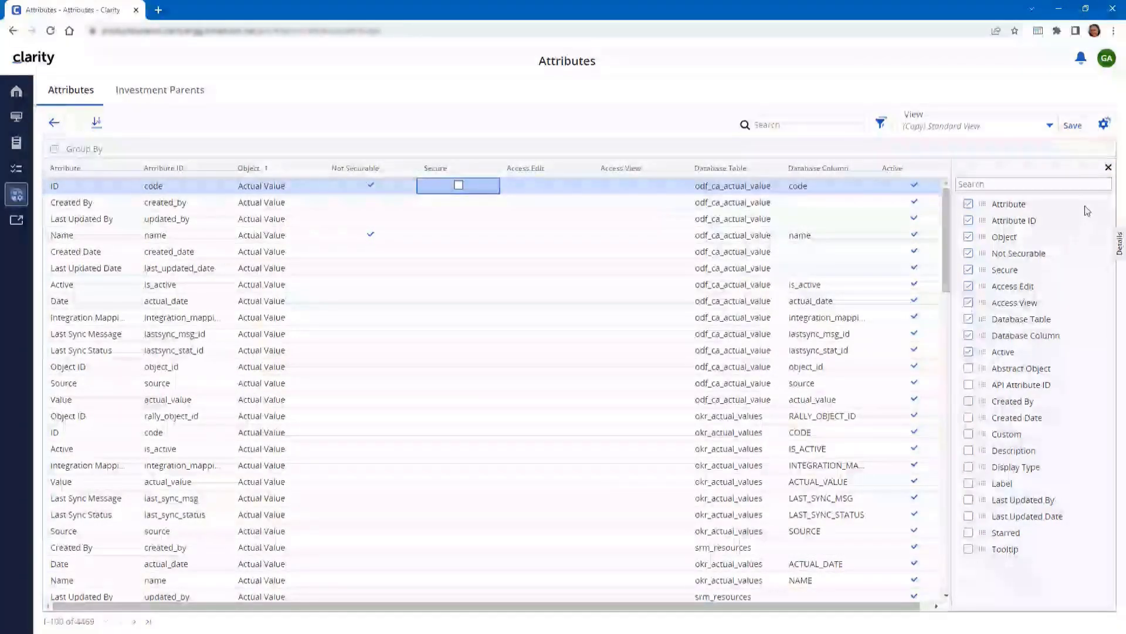
{"action": "left_click", "coordinate": [1108, 169]}
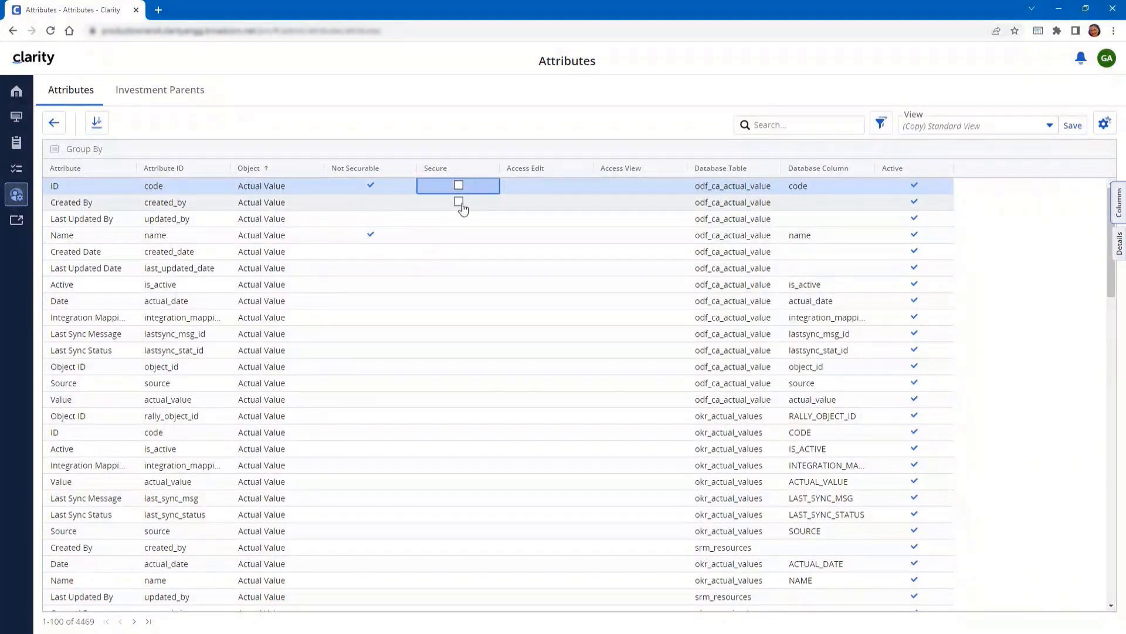
Filter Not Securable to Is Equal To No, cutting the attributes from 4469 to 3801
{"action": "left_click", "coordinate": [459, 202]}
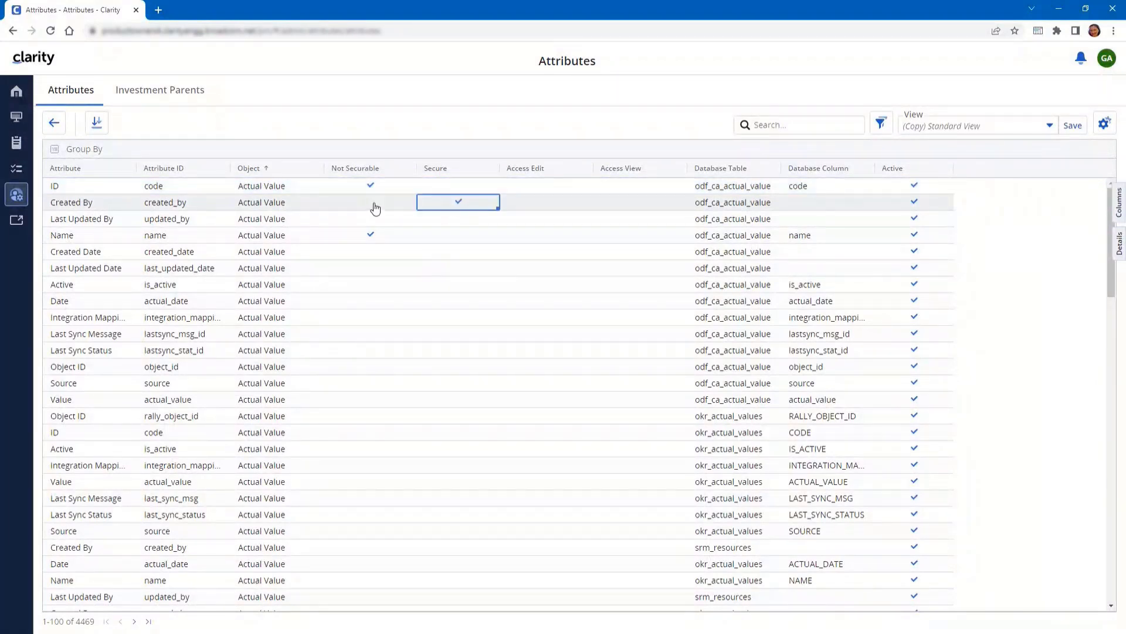
{"action": "left_click", "coordinate": [460, 204]}
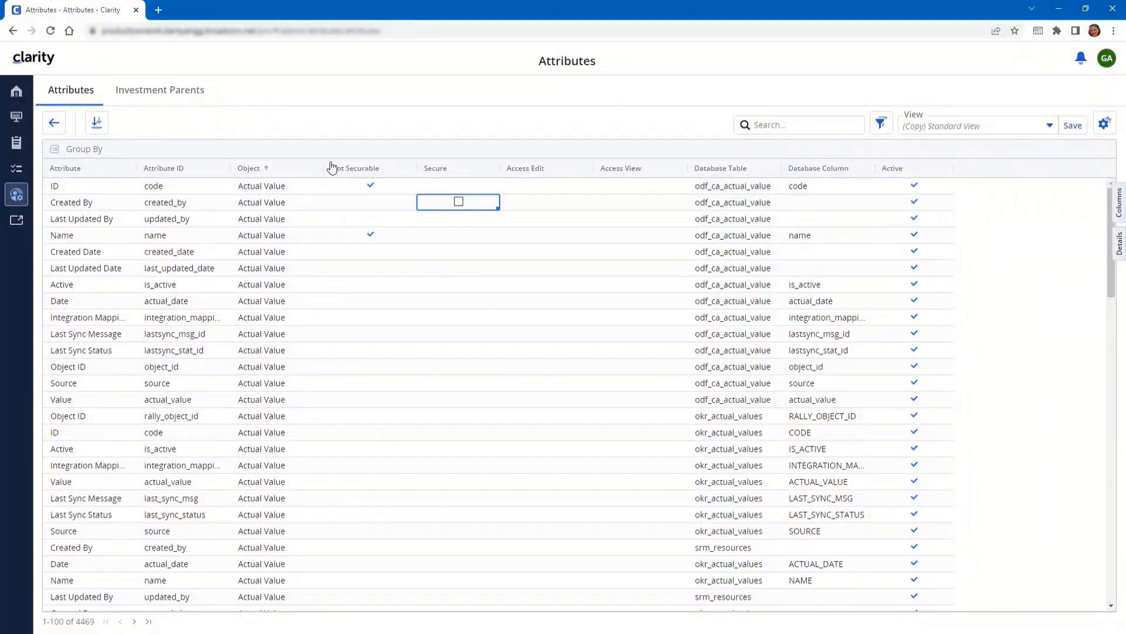
{"action": "left_click", "coordinate": [403, 172]}
{"action": "left_click", "coordinate": [427, 174]}
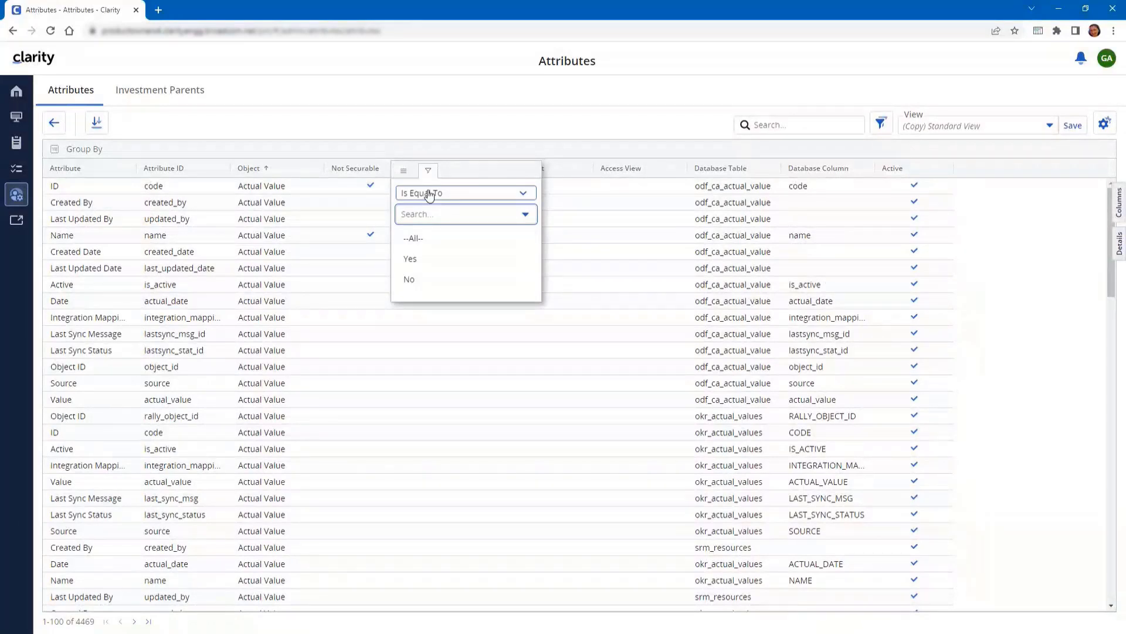
{"action": "left_click", "coordinate": [409, 282]}
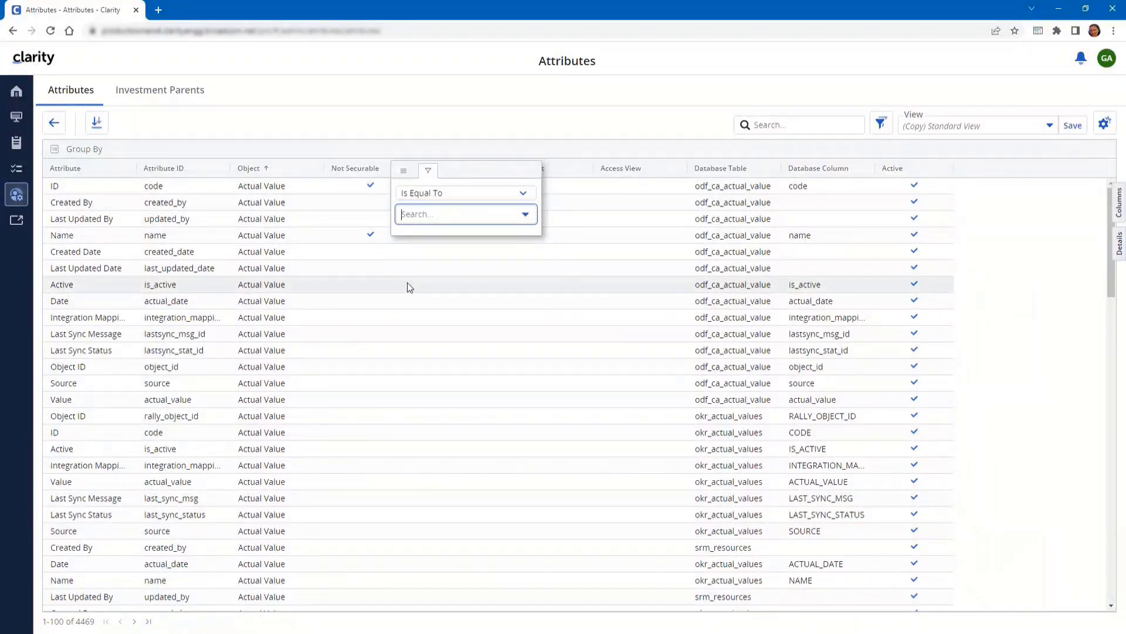
{"action": "left_click", "coordinate": [550, 117]}
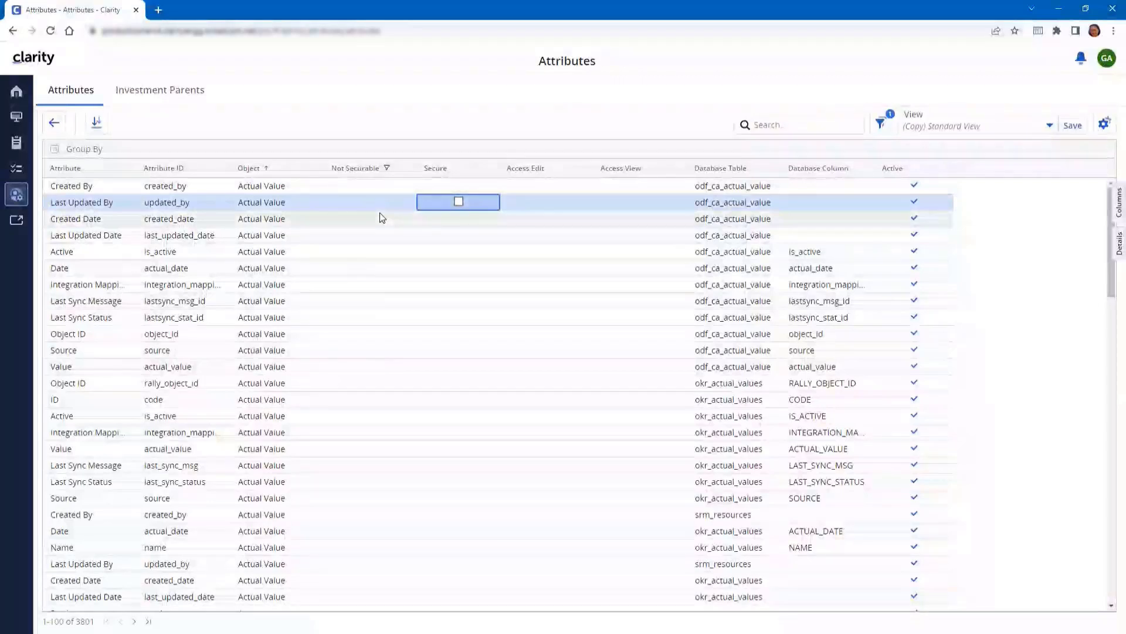
{"action": "left_click", "coordinate": [1049, 125]}
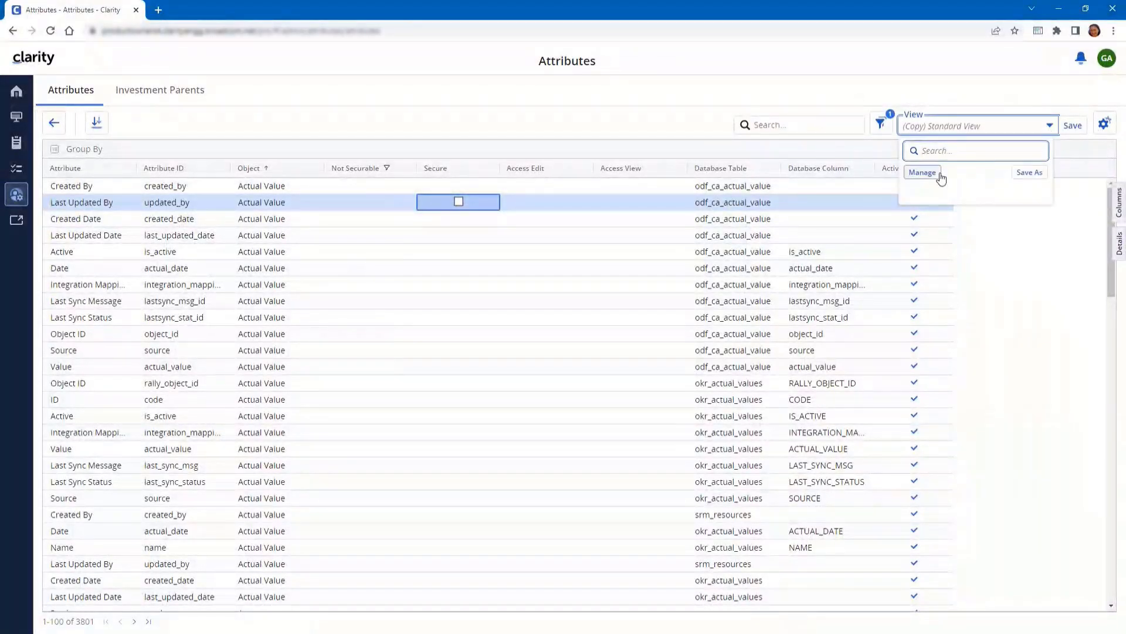
Save the filtered Attributes layout as the view 'Fields that can be secured'
{"action": "left_click", "coordinate": [1021, 172]}
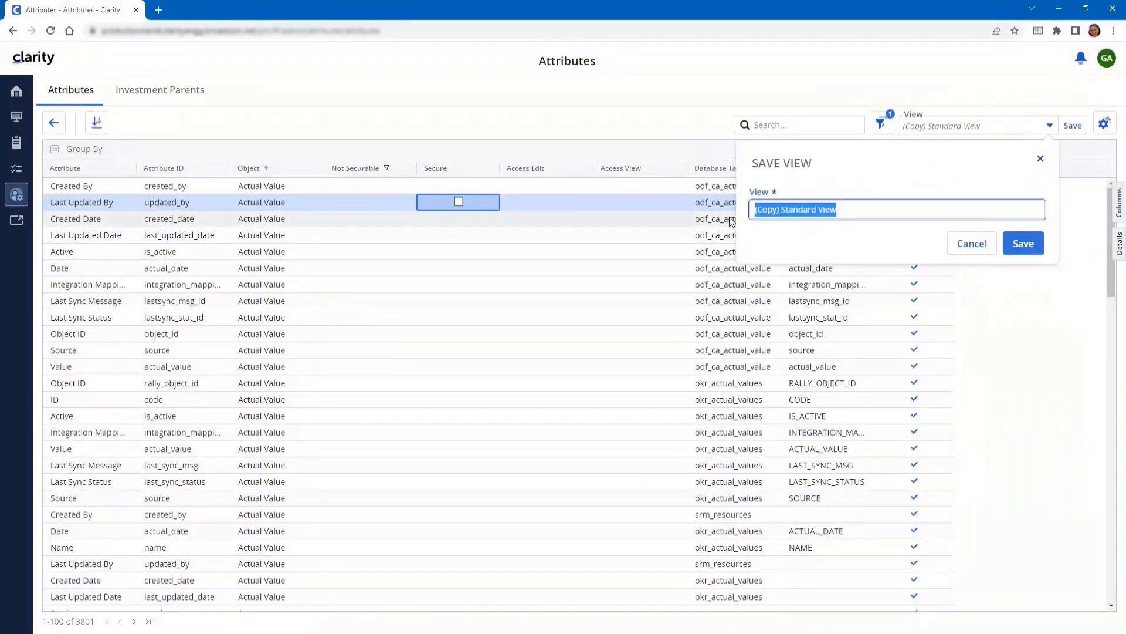
{"action": "type", "text": "Fields that"}
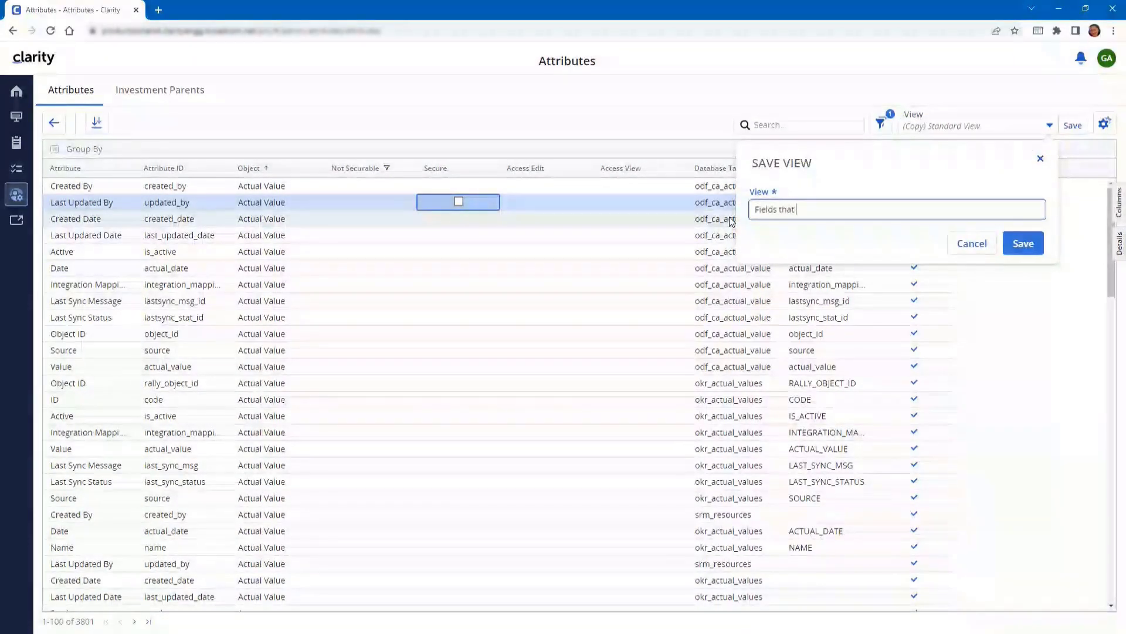
{"action": "type", "text": " can be secured"}
{"action": "left_click", "coordinate": [1009, 241]}
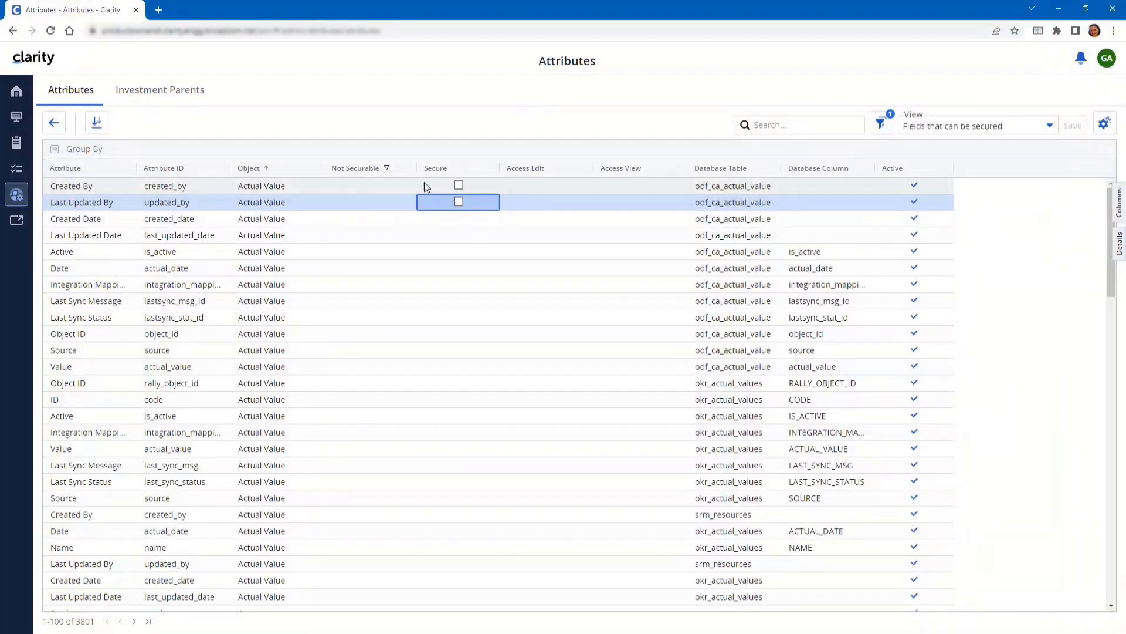
Show the applied filters, mark Last Updated By and Created By secure, and return to Administration
{"action": "left_click", "coordinate": [877, 130]}
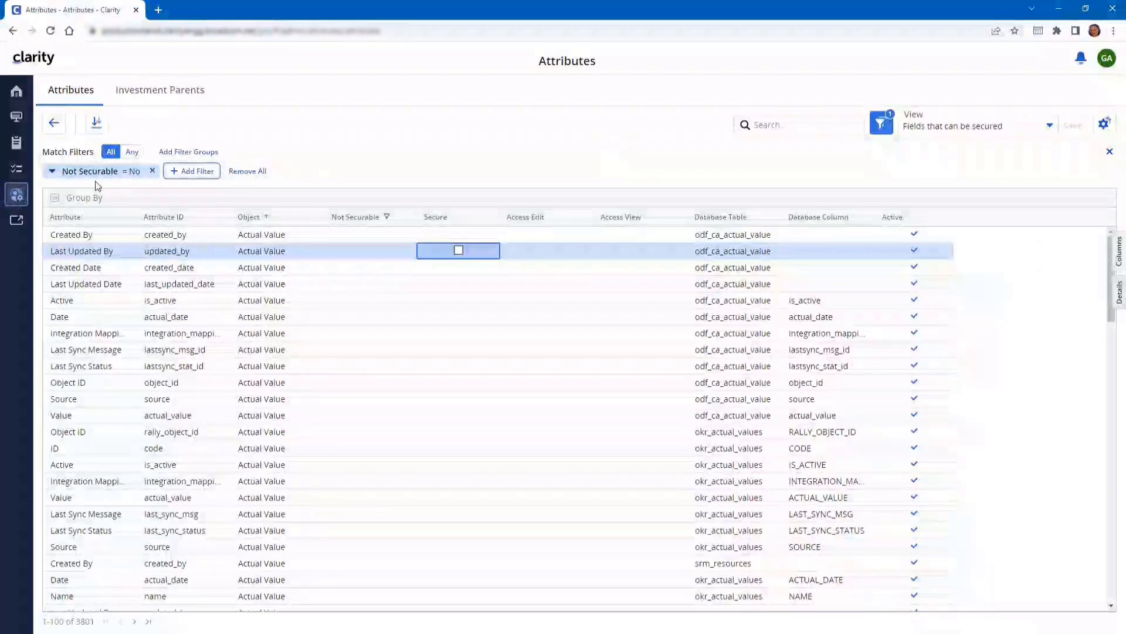
{"action": "left_click", "coordinate": [458, 250]}
{"action": "left_click", "coordinate": [459, 234]}
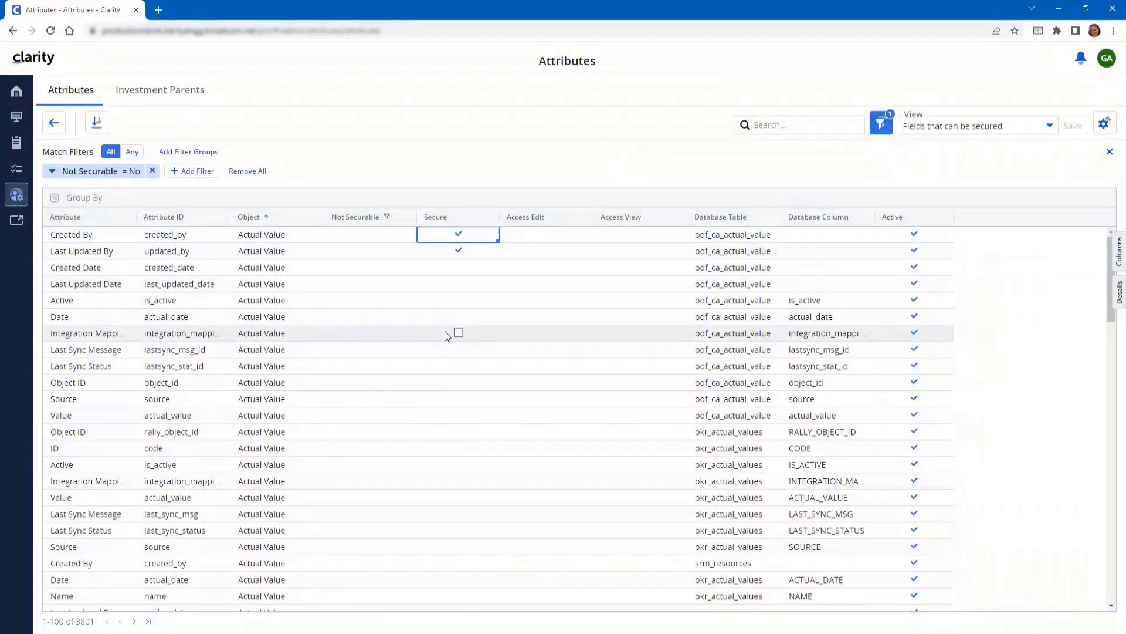
{"action": "left_click", "coordinate": [459, 250]}
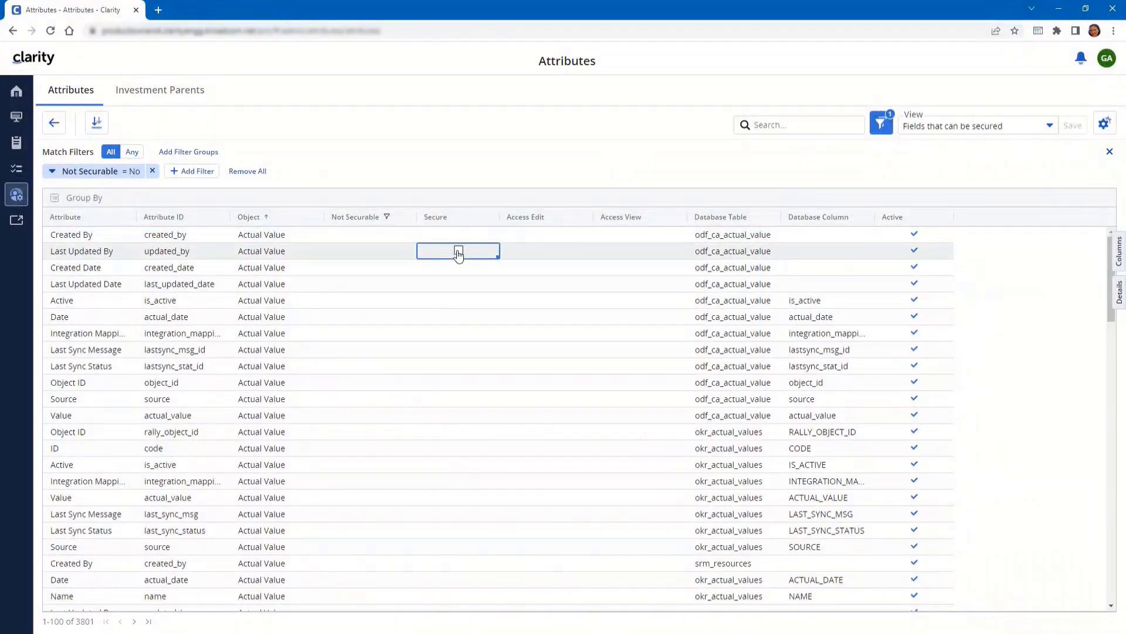
{"action": "left_click", "coordinate": [19, 197]}
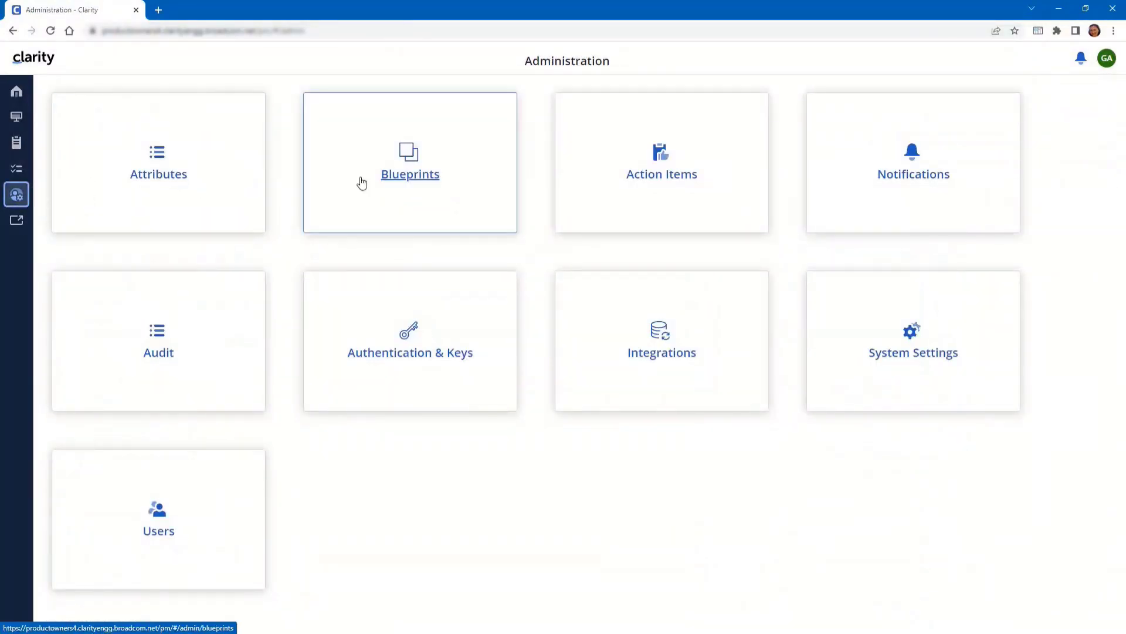
Open the Blueprints list of 96 published blueprints, including Standard Project and Standard Resource
{"action": "left_click", "coordinate": [395, 179]}
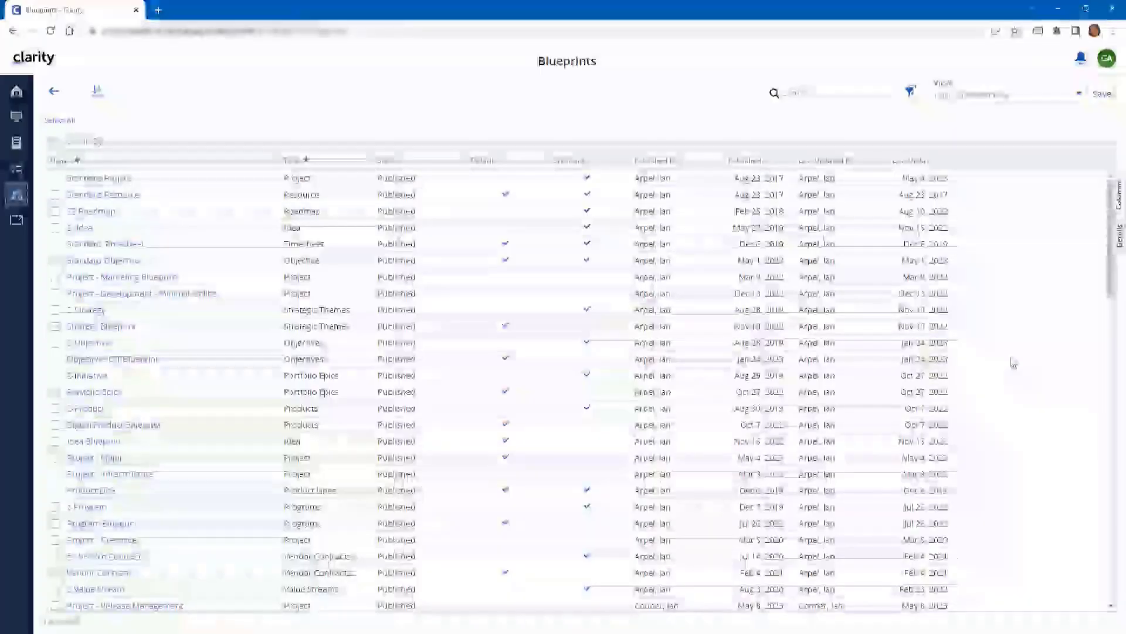
{"action": "left_click", "coordinate": [1119, 199]}
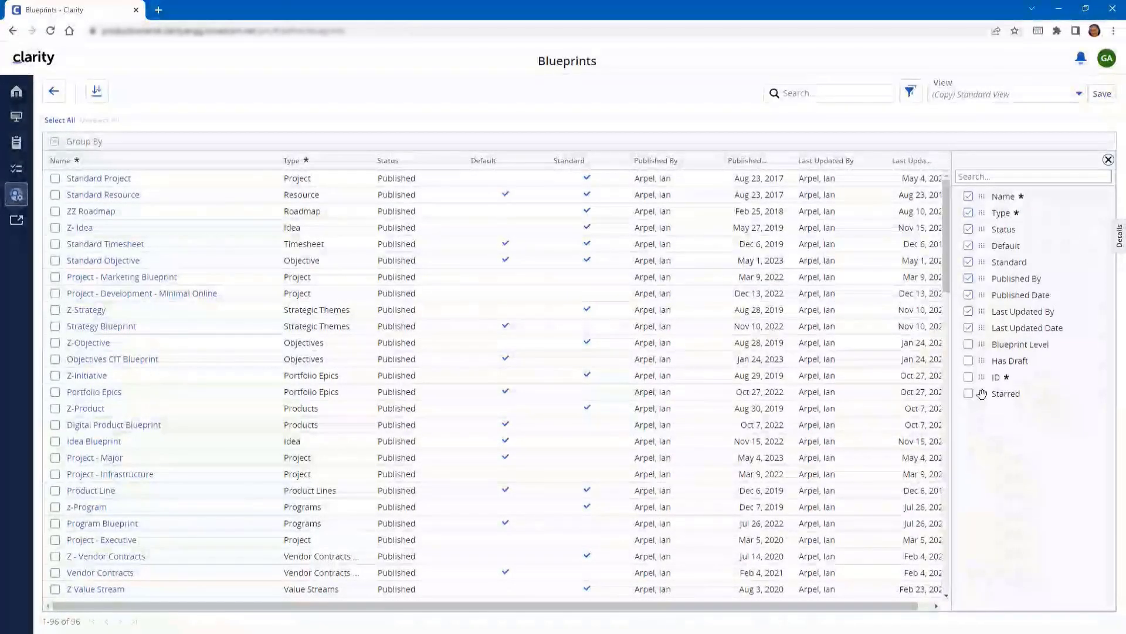
Place the Starred column between Name and Type and widen it to show its full heading
{"action": "left_click_drag", "start_coordinate": [983, 393], "coordinate": [327, 192]}
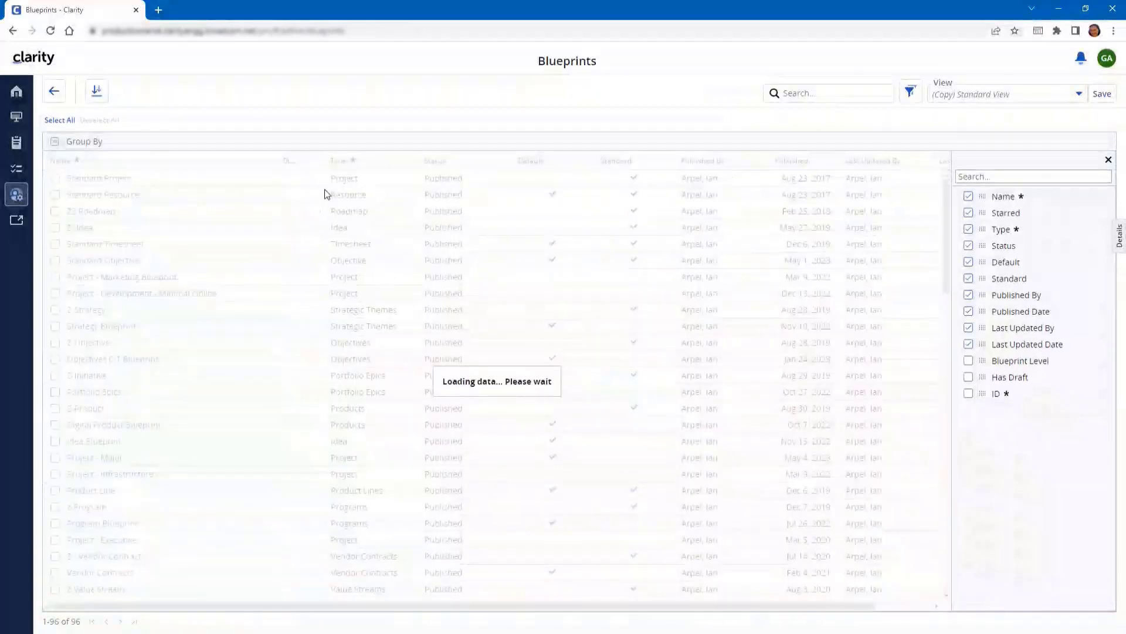
{"action": "left_click", "coordinate": [1107, 162]}
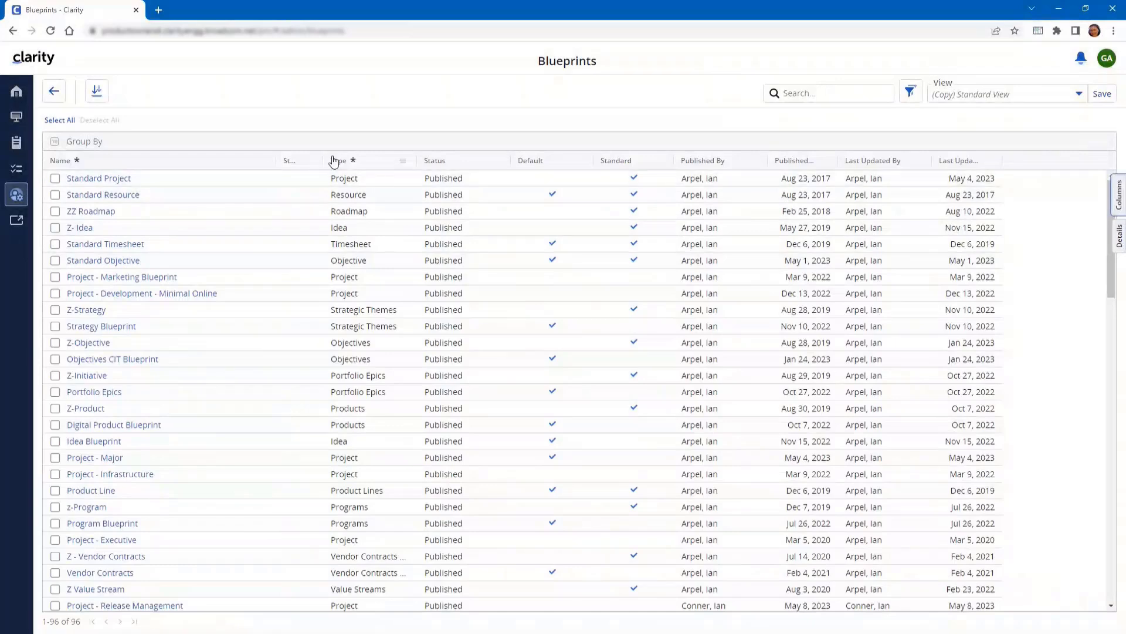
{"action": "left_click_drag", "start_coordinate": [322, 159], "coordinate": [403, 160]}
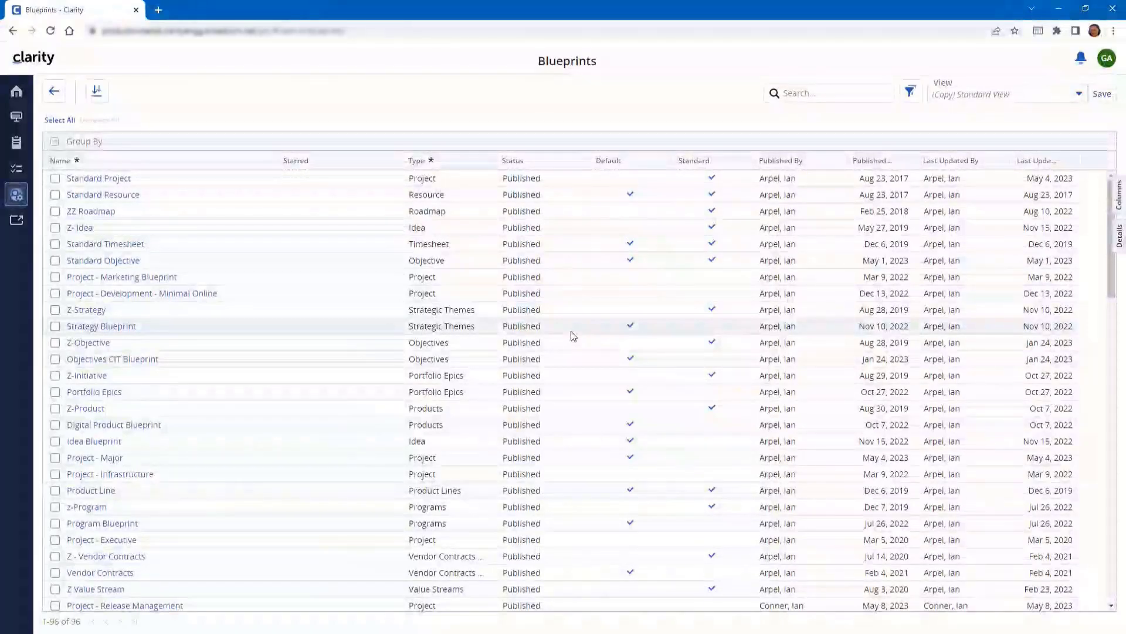
Star the Minimal Online development blueprint and Idea Blueprint, then sort by Starred to list them first
{"action": "left_click", "coordinate": [336, 299]}
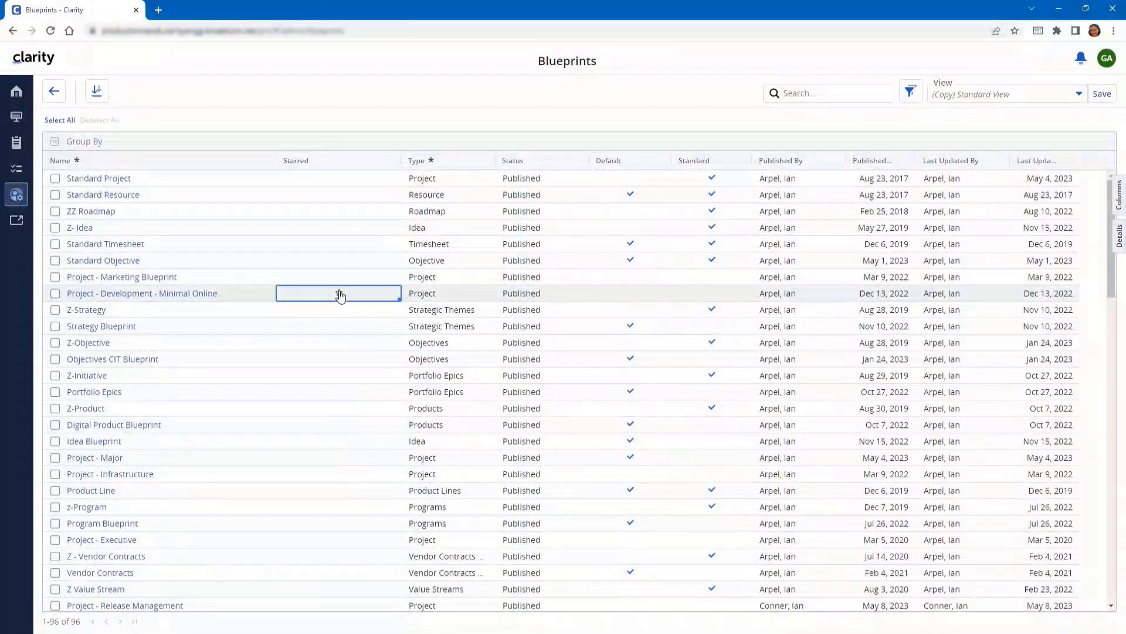
{"action": "left_click", "coordinate": [339, 293]}
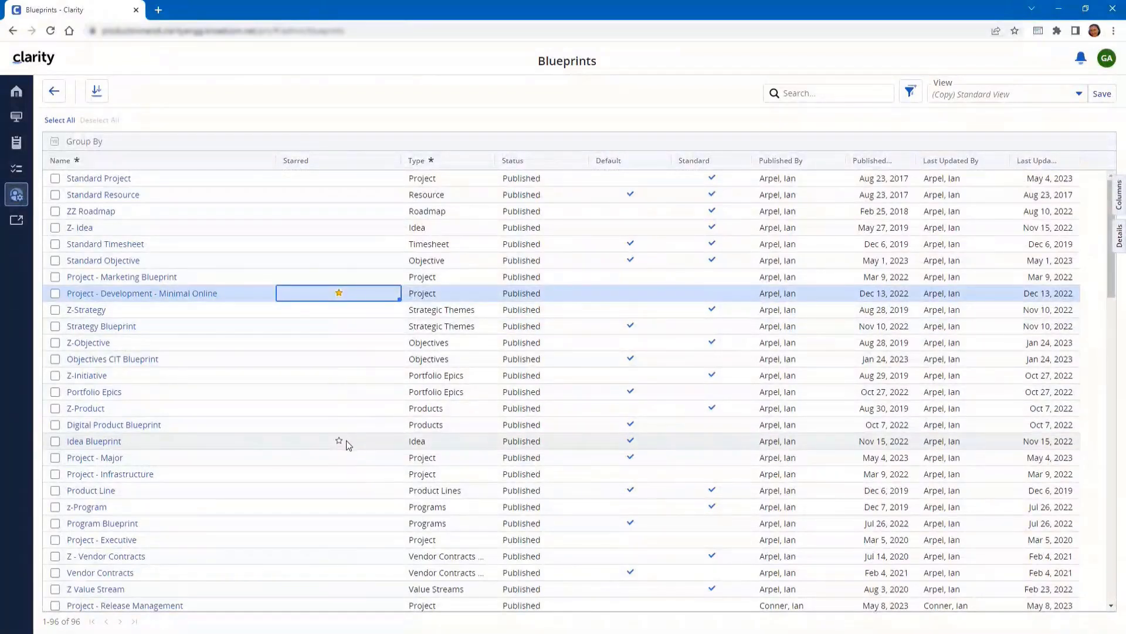
{"action": "left_click", "coordinate": [339, 441]}
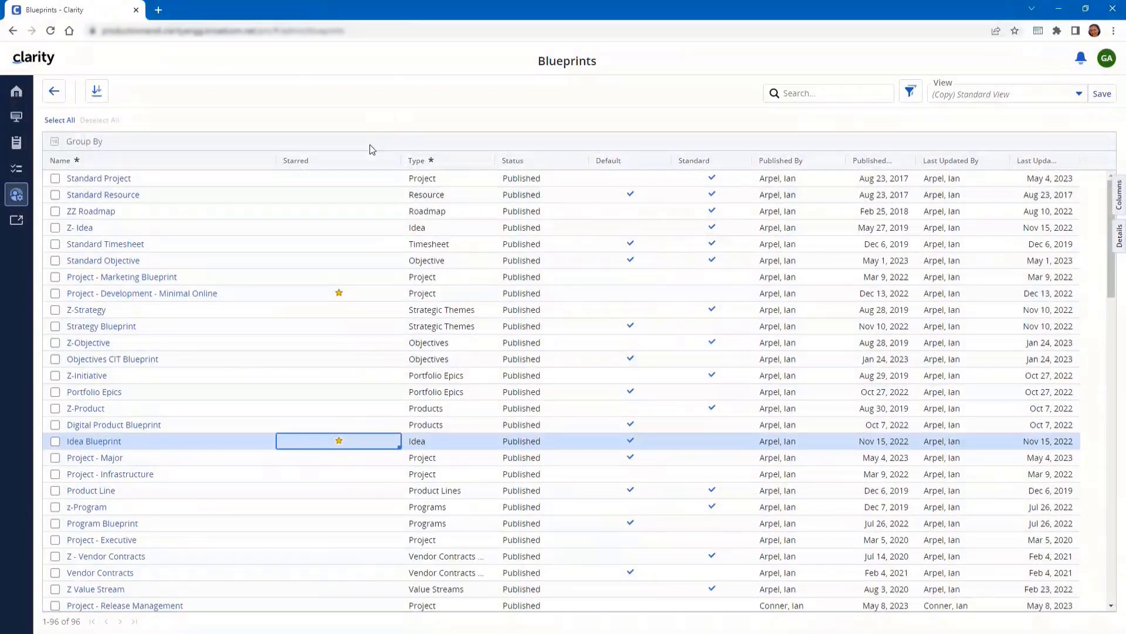
{"action": "left_click", "coordinate": [387, 161]}
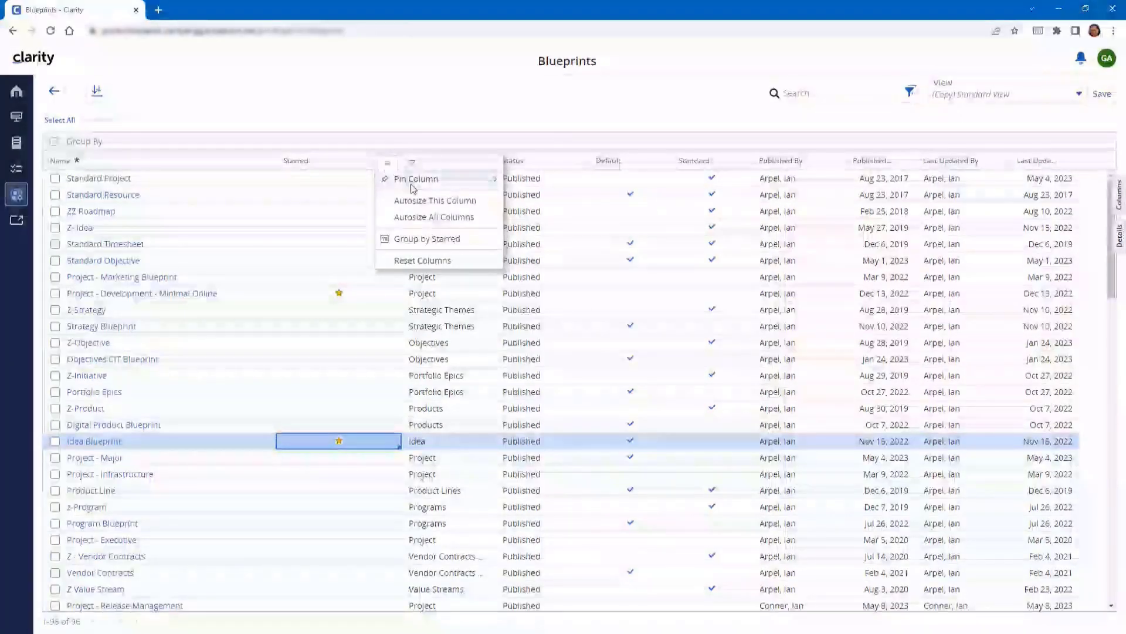
{"action": "left_click", "coordinate": [339, 166]}
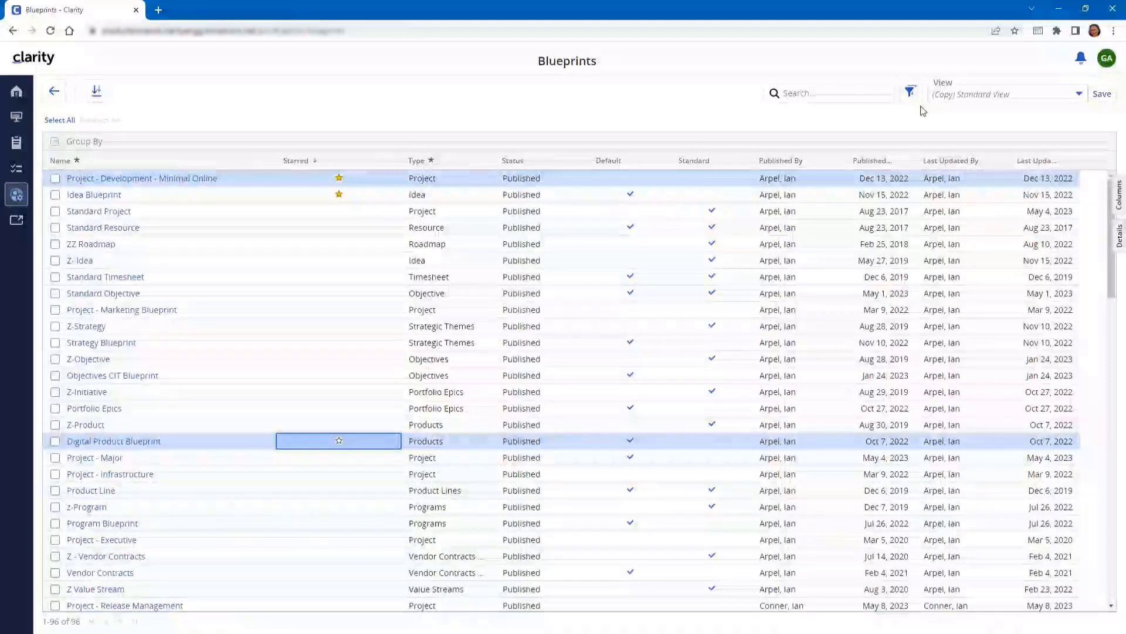
Save the Blueprints layout as the 'Starred Items' view and star Project - Marketing Blueprint
{"action": "left_click", "coordinate": [1079, 93]}
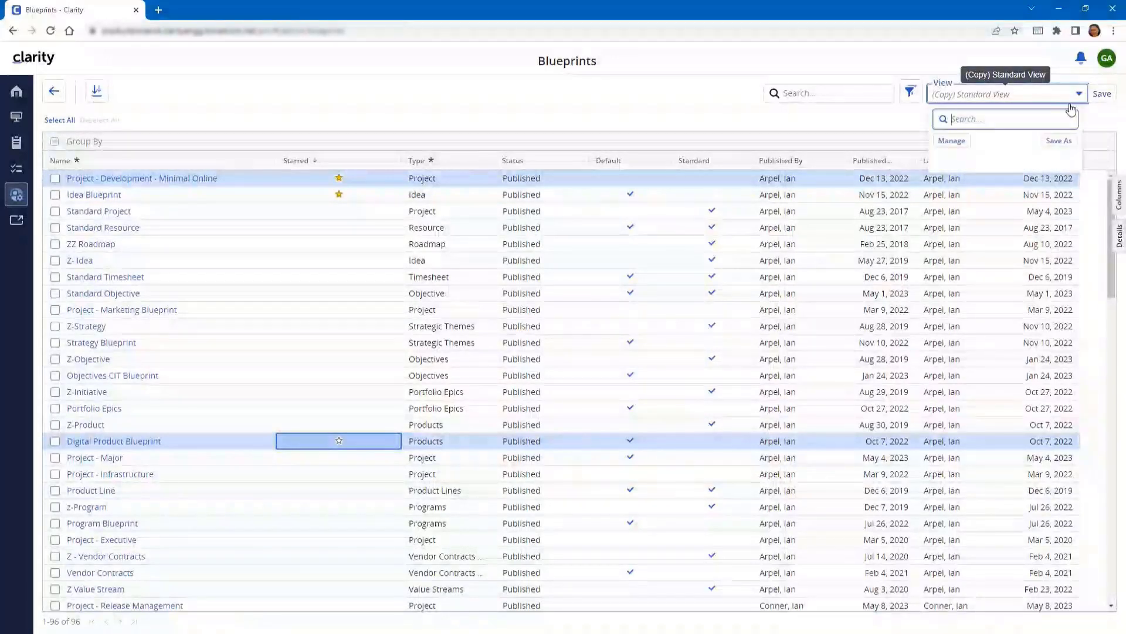
{"action": "left_click", "coordinate": [1058, 141]}
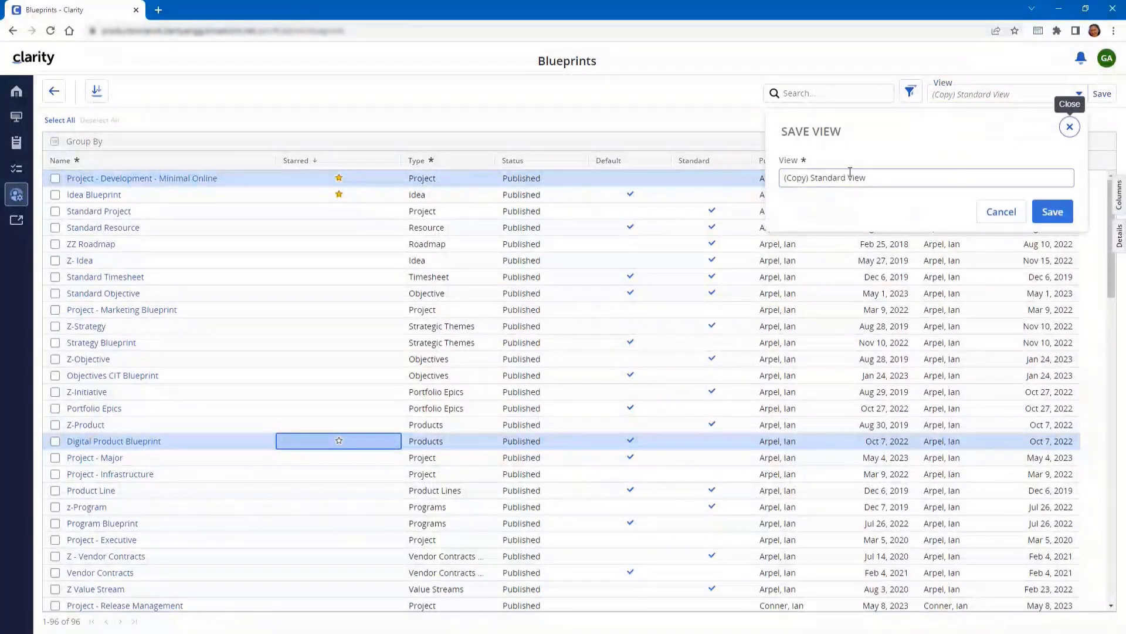
{"action": "left_click_drag", "start_coordinate": [874, 177], "coordinate": [773, 195]}
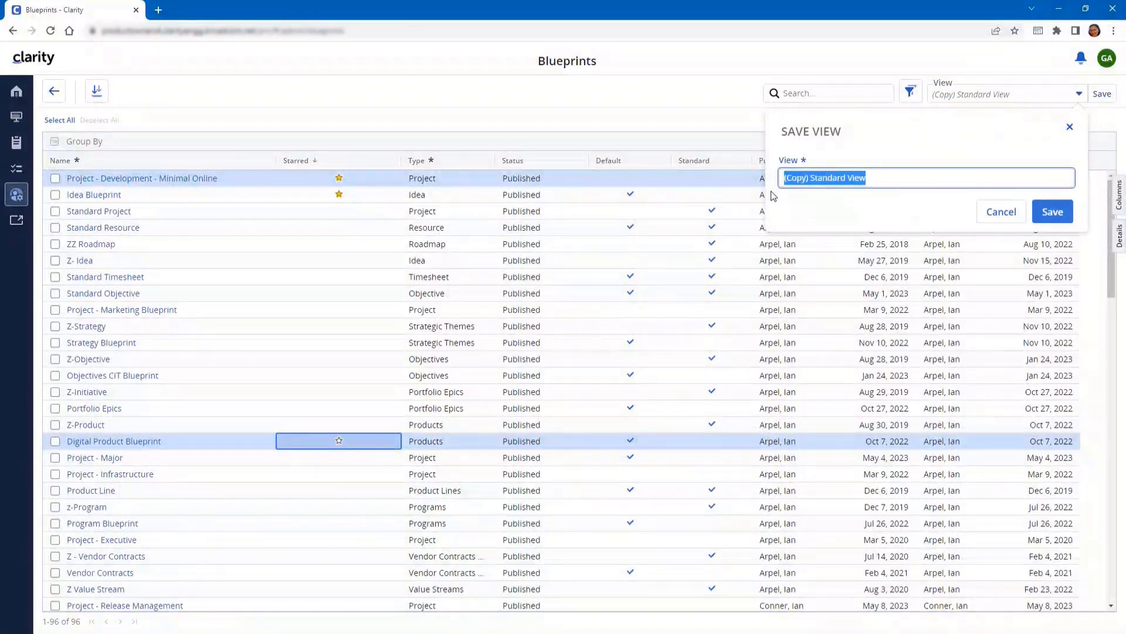
{"action": "type", "text": "Starred Items"}
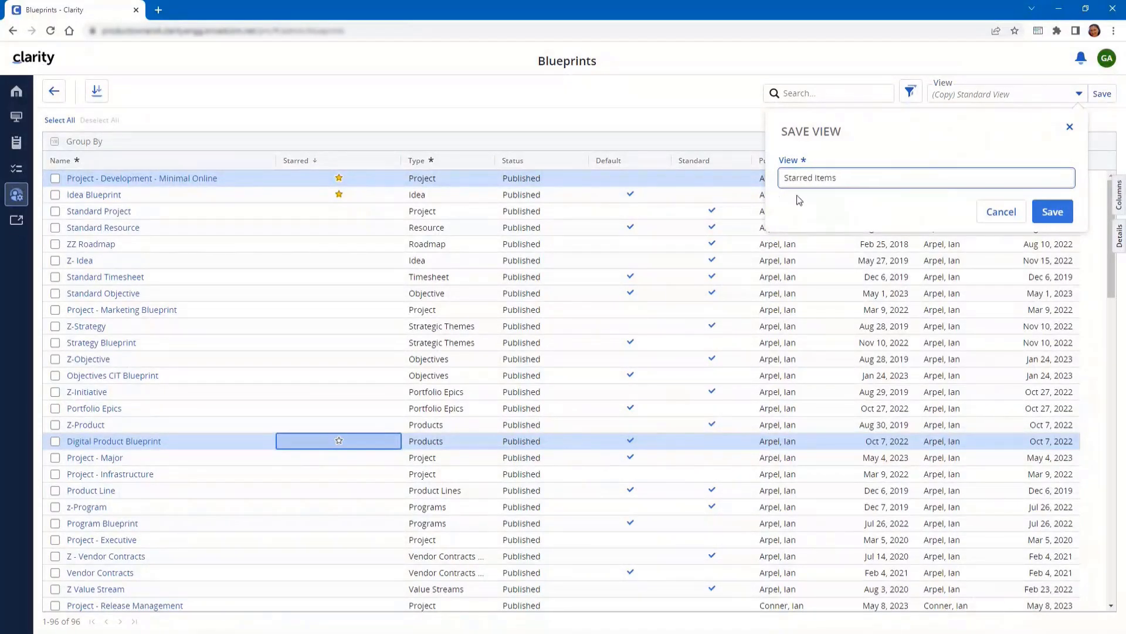
{"action": "left_click", "coordinate": [1042, 202]}
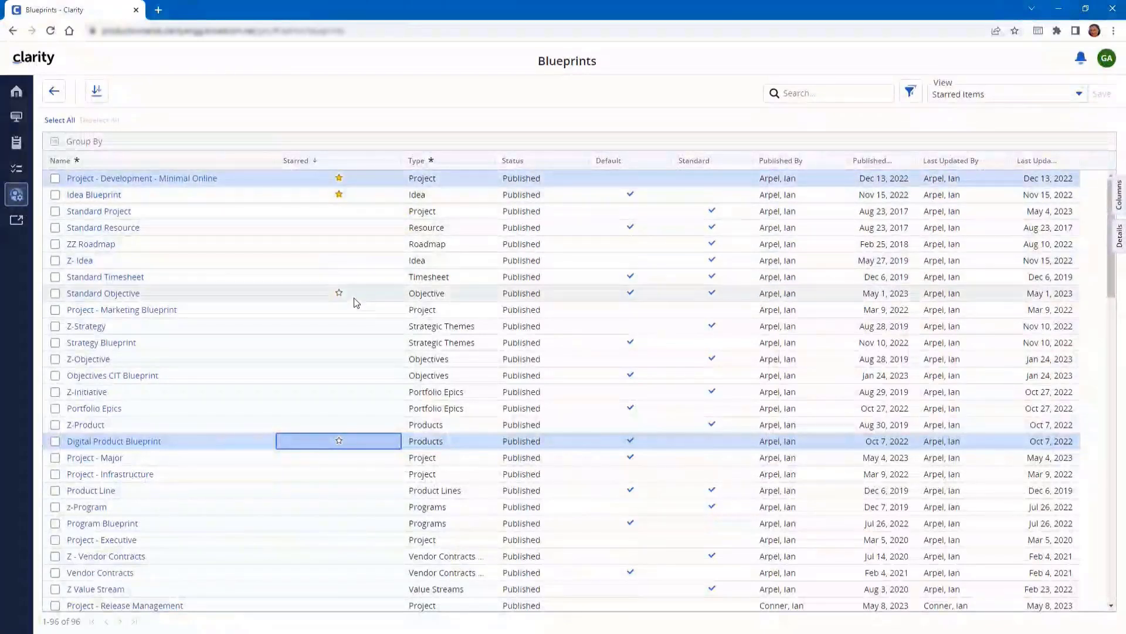
{"action": "left_click", "coordinate": [339, 310]}
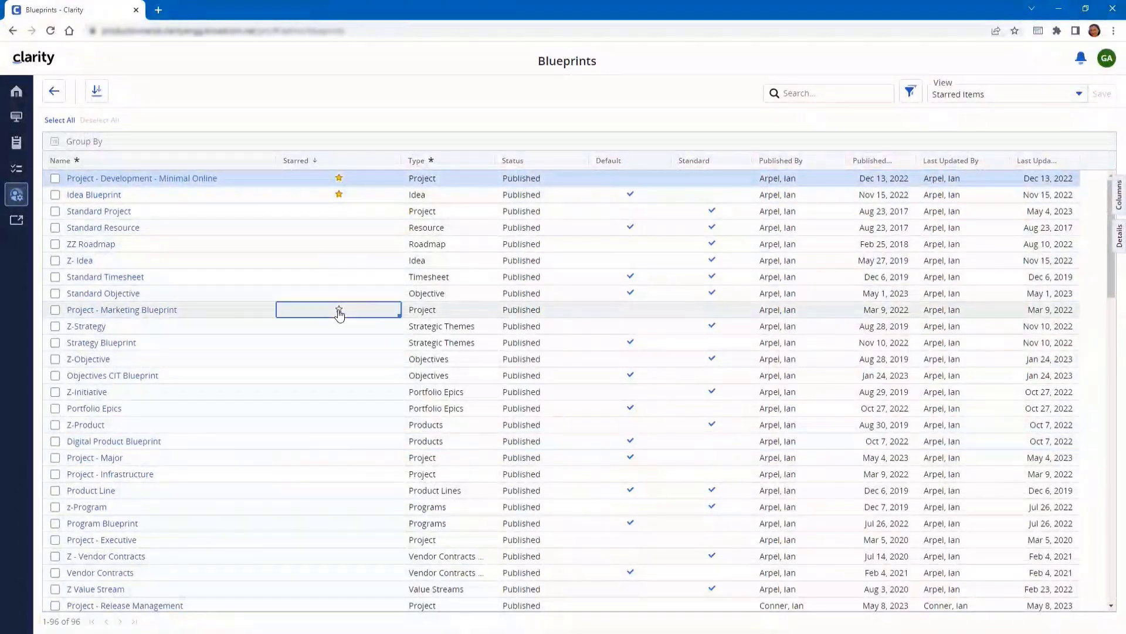
Unstar Idea Blueprint, reopen Blueprints to confirm the starred sort, then return to Administration
{"action": "left_click", "coordinate": [339, 195]}
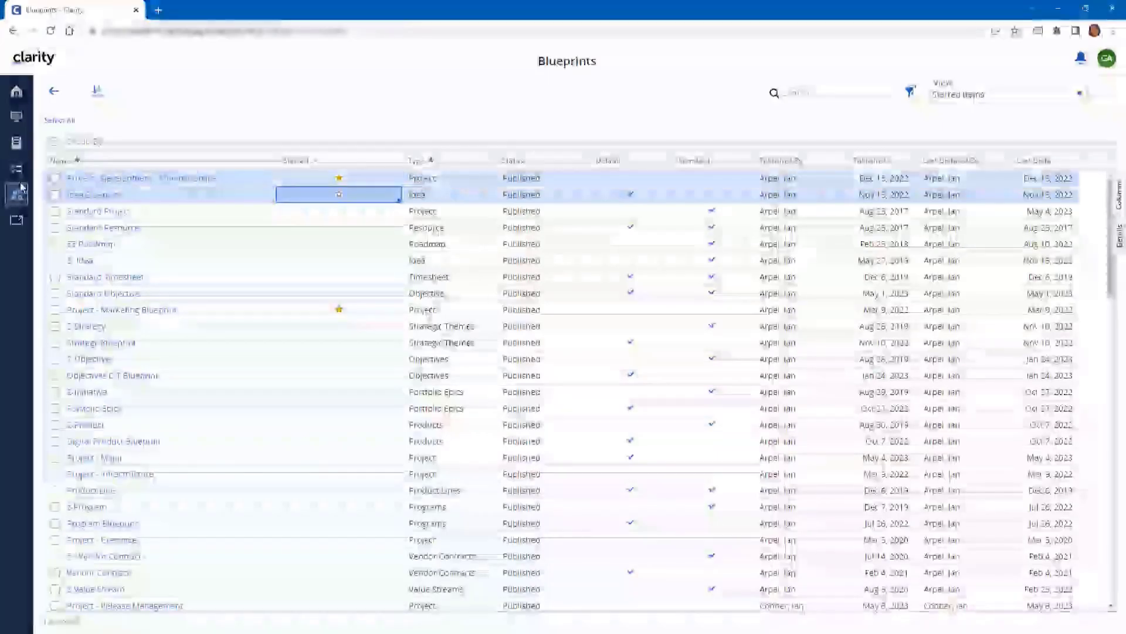
{"action": "left_click", "coordinate": [51, 99]}
{"action": "left_click", "coordinate": [388, 187]}
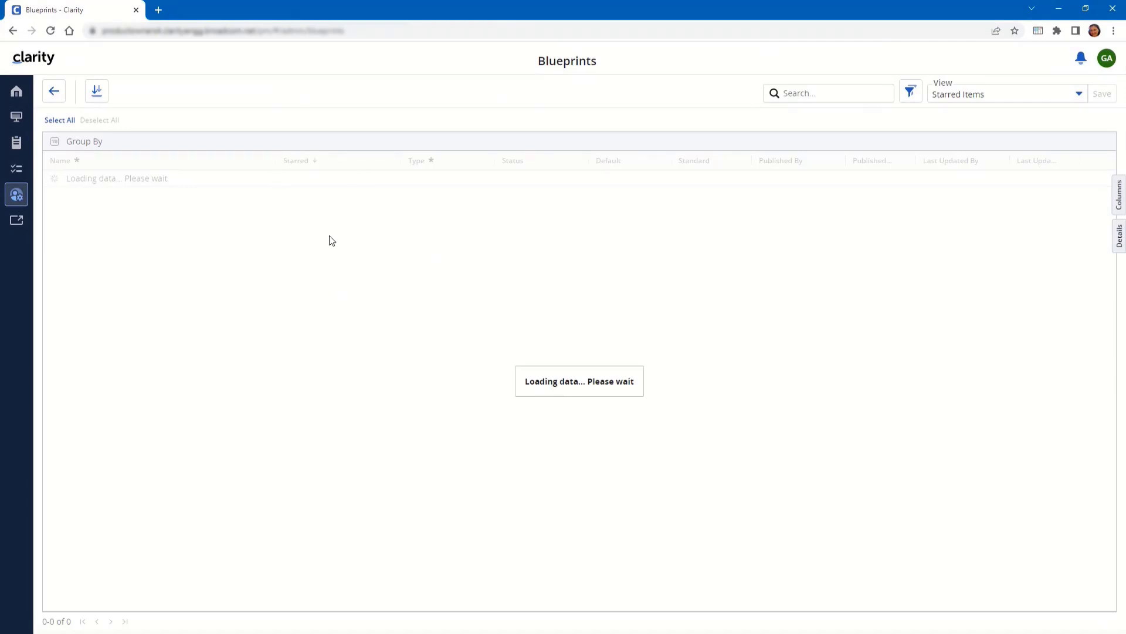
{"action": "left_click", "coordinate": [348, 199]}
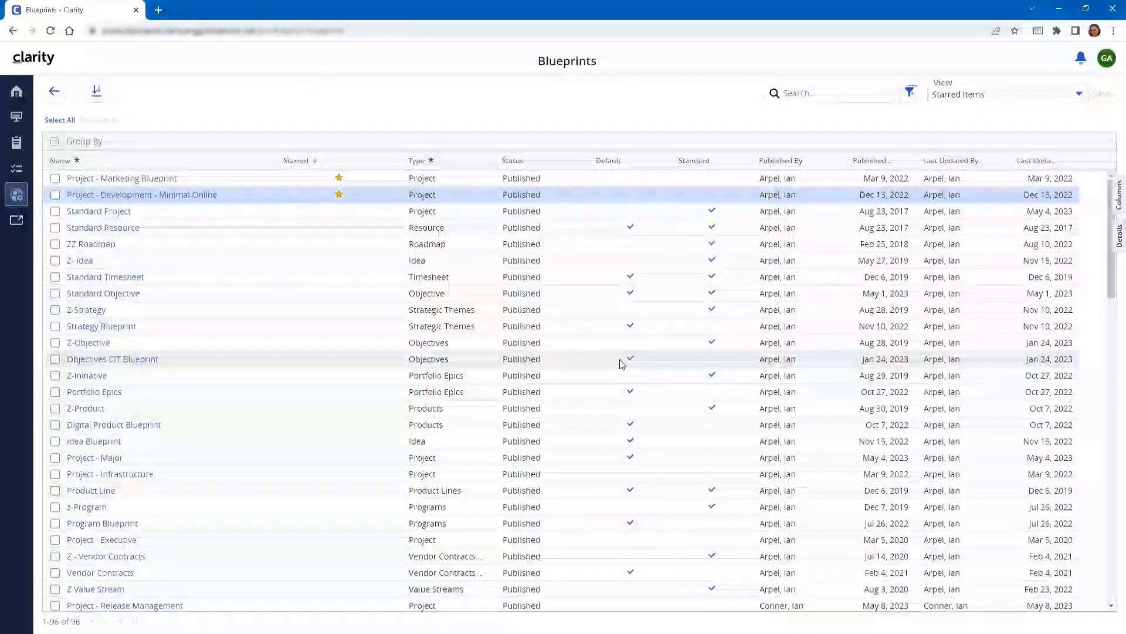
{"action": "left_click", "coordinate": [16, 199]}
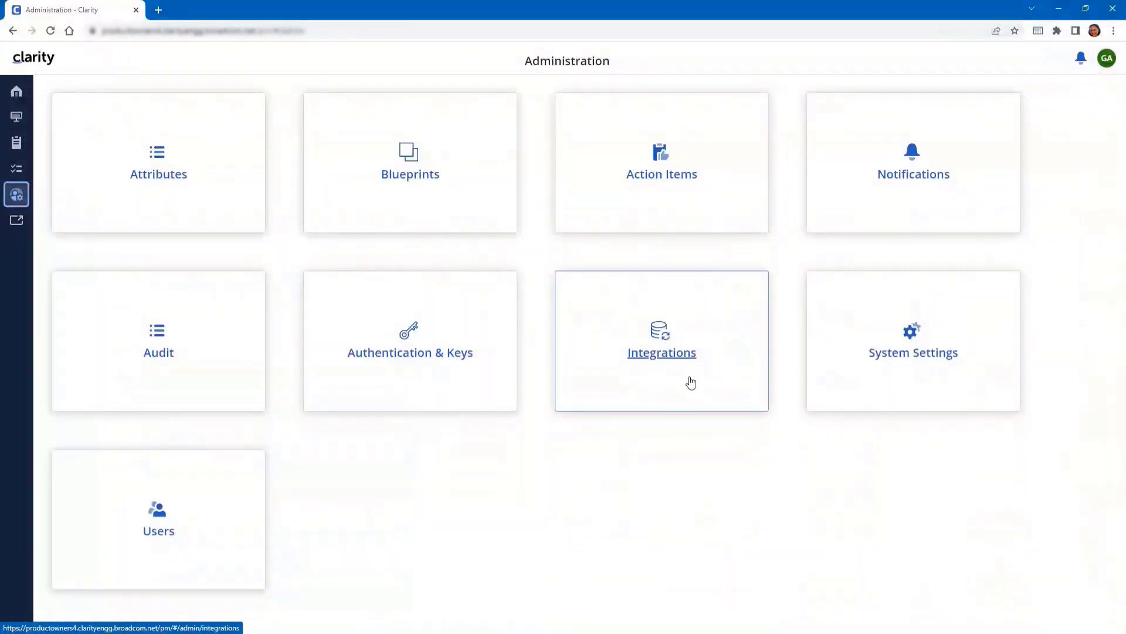
In the 95-user list, insert a widened User Groups column right after Email Address
{"action": "left_click", "coordinate": [166, 537]}
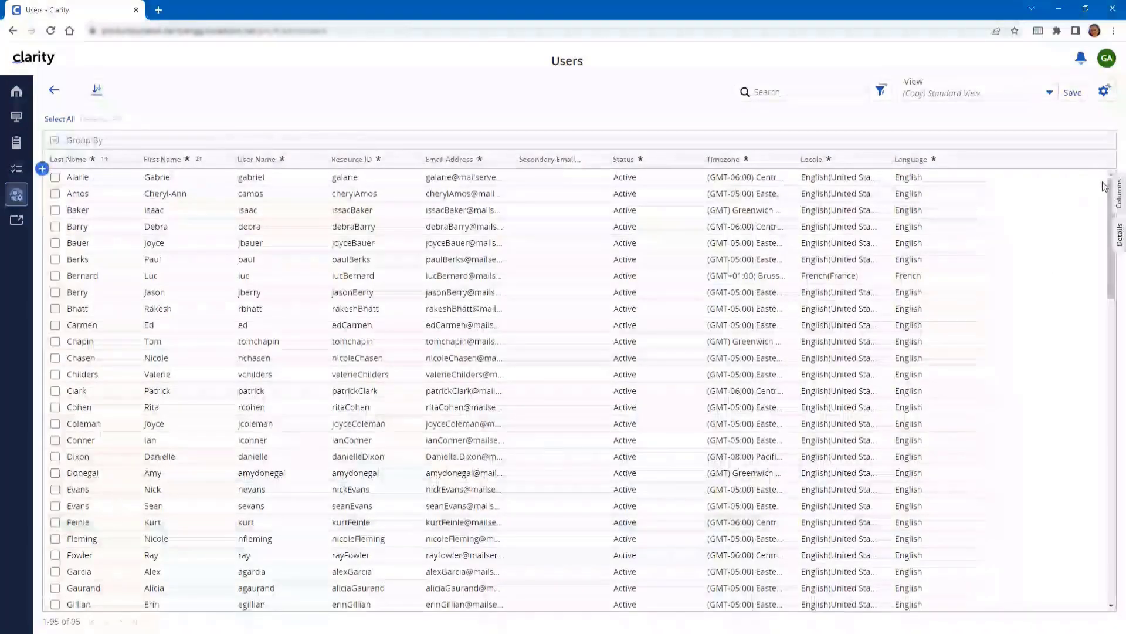
{"action": "left_click", "coordinate": [1118, 193]}
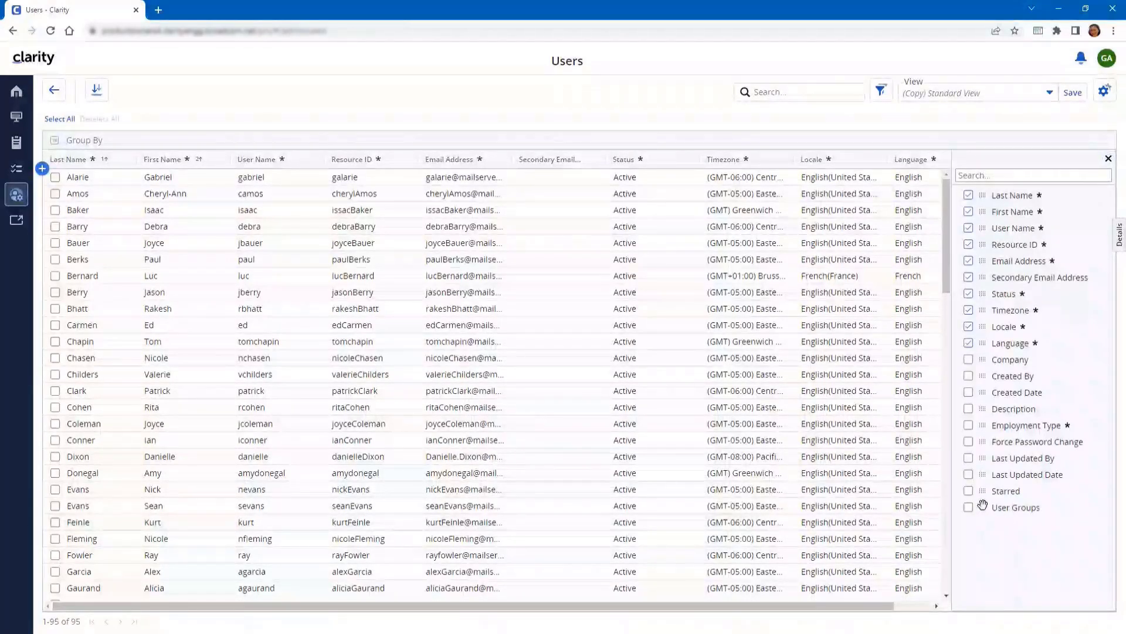
{"action": "left_click_drag", "start_coordinate": [982, 505], "coordinate": [601, 191]}
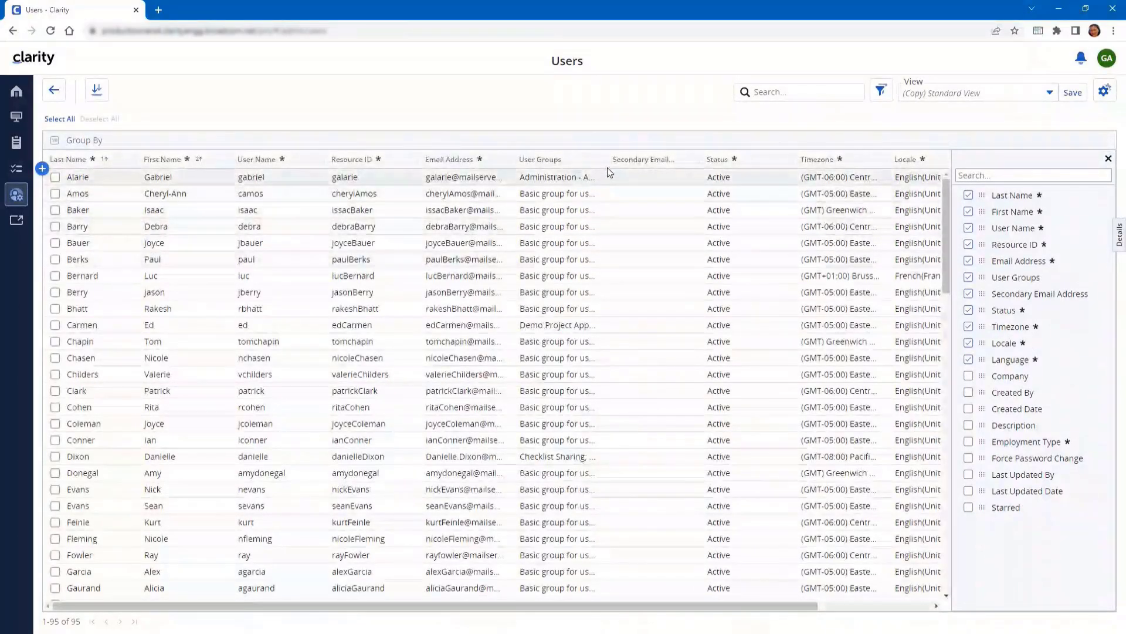
{"action": "left_click_drag", "start_coordinate": [603, 160], "coordinate": [651, 159]}
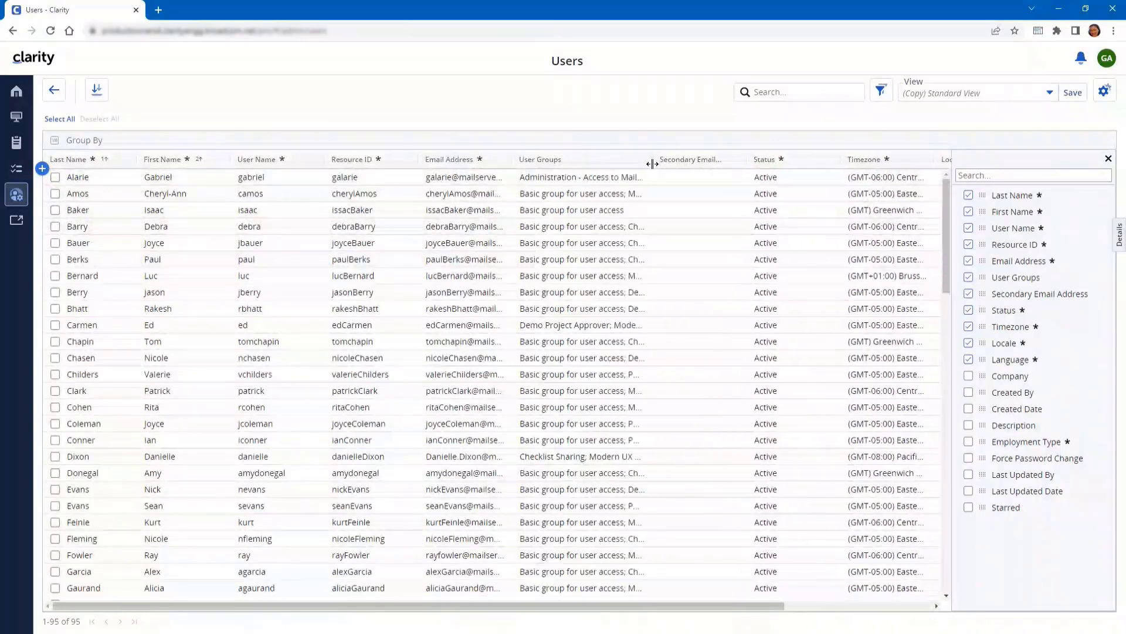
{"action": "left_click", "coordinate": [1109, 160]}
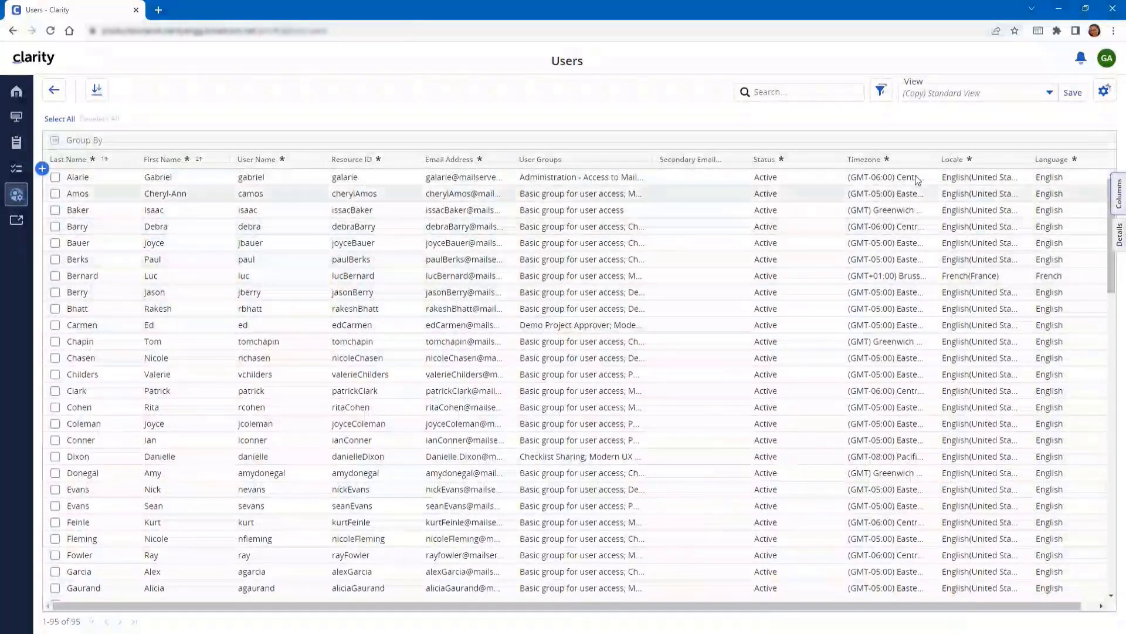
Turn on Wrap Text in the Users grid's View Options so User Groups and Timezone values display in full
{"action": "left_click", "coordinate": [1104, 93]}
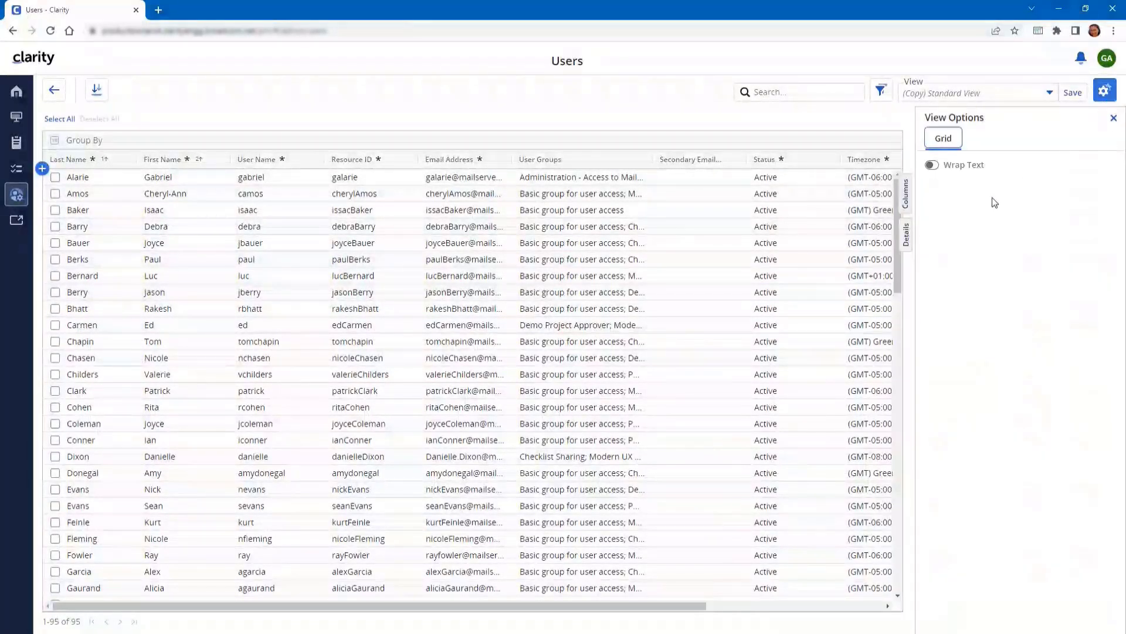
{"action": "left_click", "coordinate": [941, 168]}
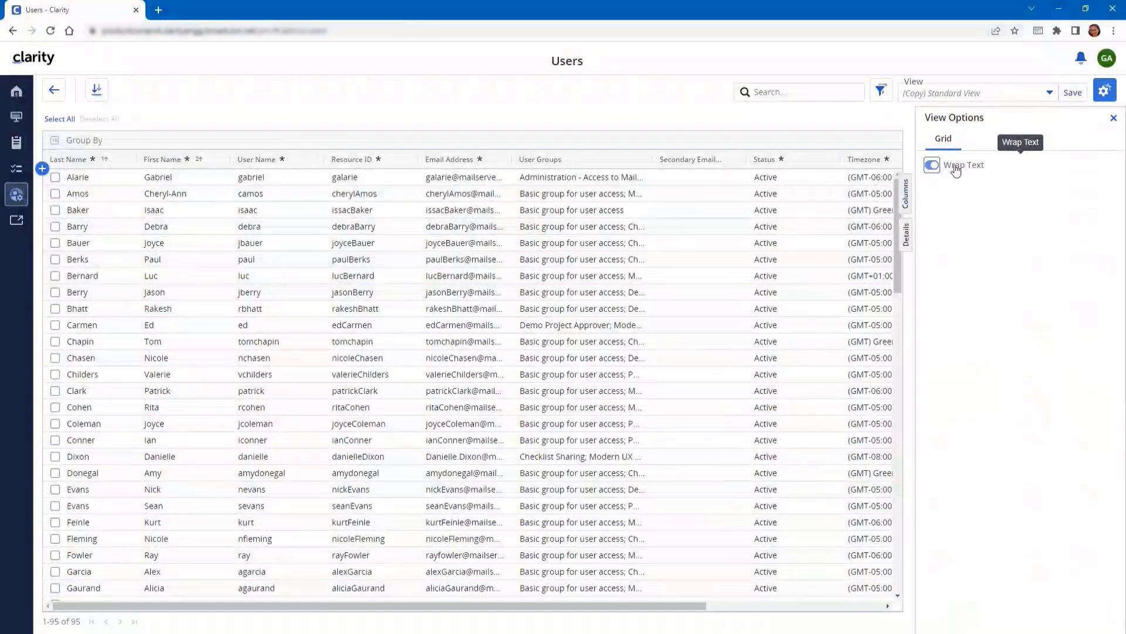
{"action": "left_click", "coordinate": [1113, 121]}
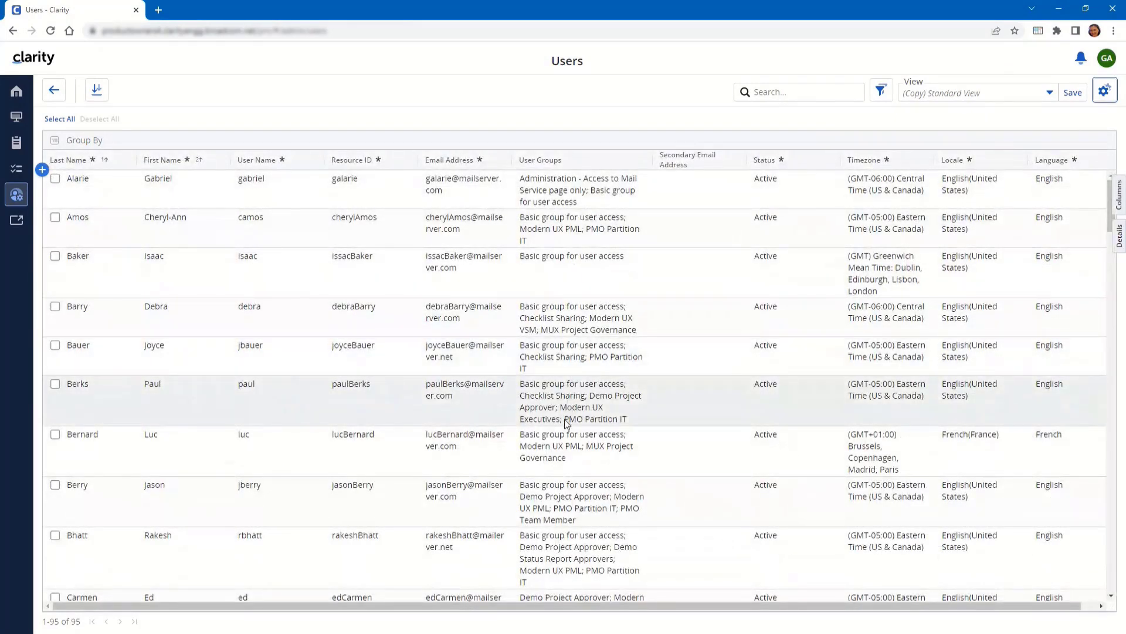
{"action": "scroll", "coordinate": [564, 468], "scroll_direction": "down", "scroll_amount": 5}
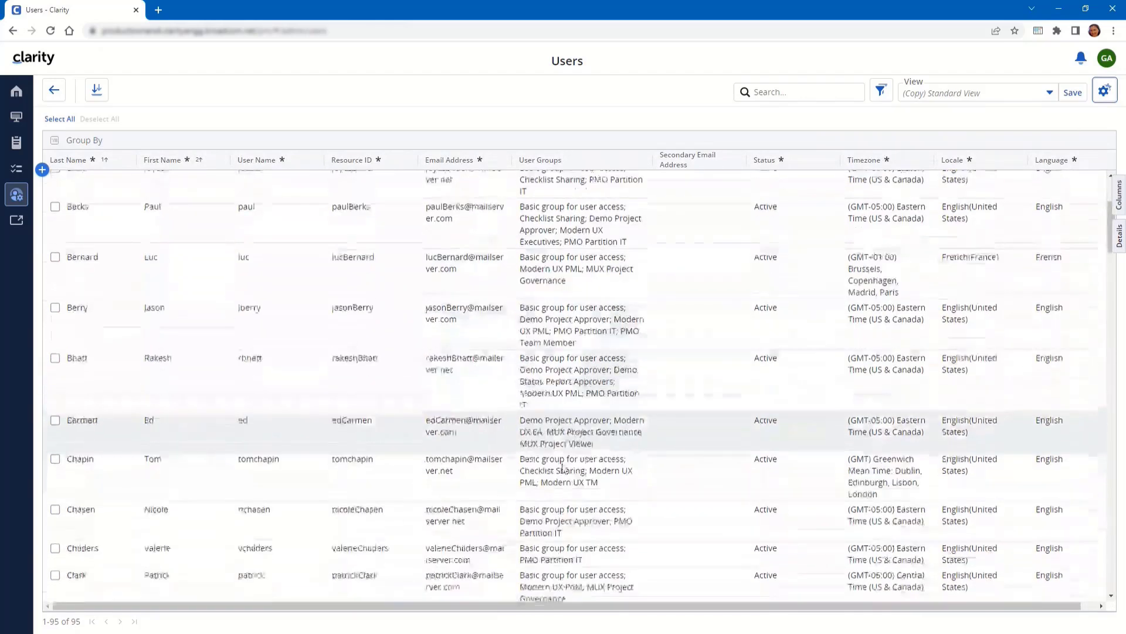
{"action": "scroll", "coordinate": [567, 463], "scroll_direction": "up", "scroll_amount": 4}
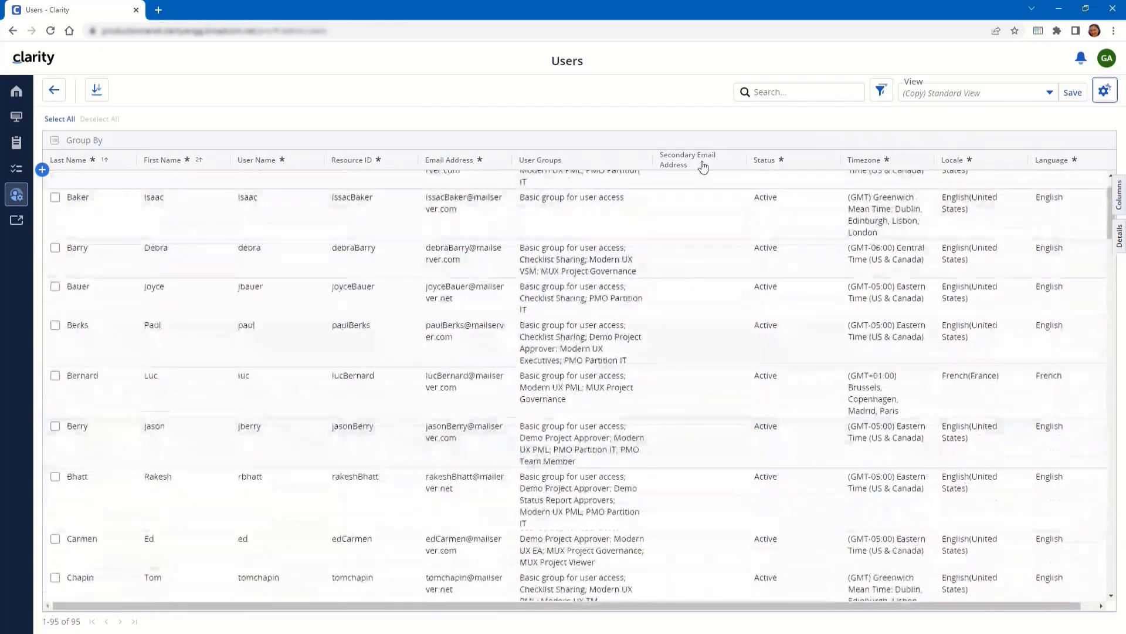
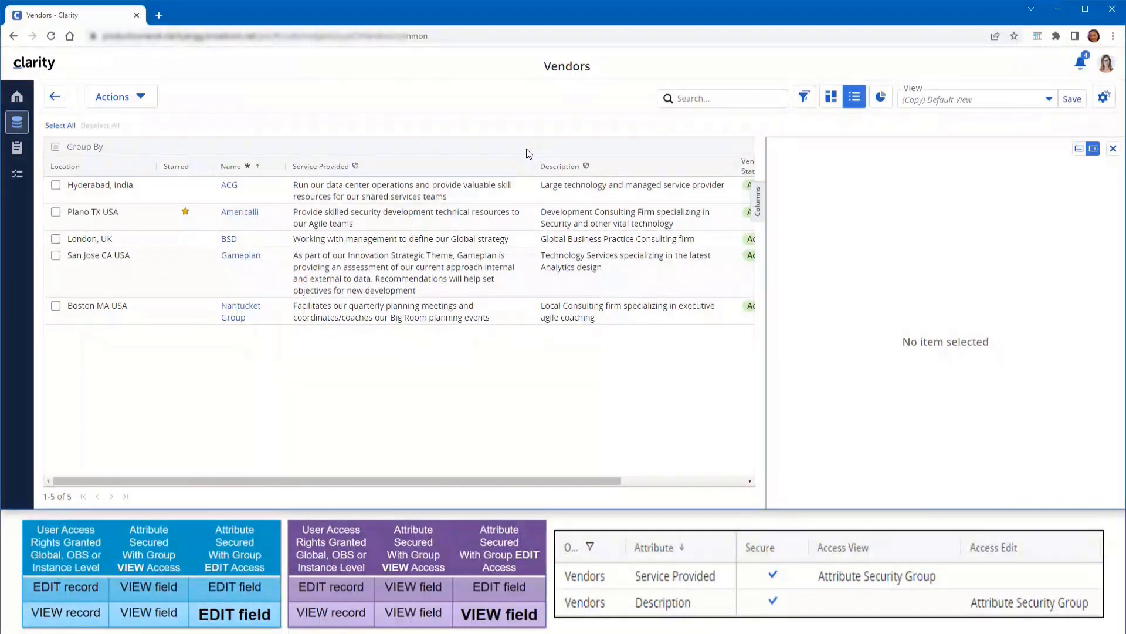
Open the ACG vendor's details from the five-vendor Vendors list
{"action": "left_click", "coordinate": [508, 185]}
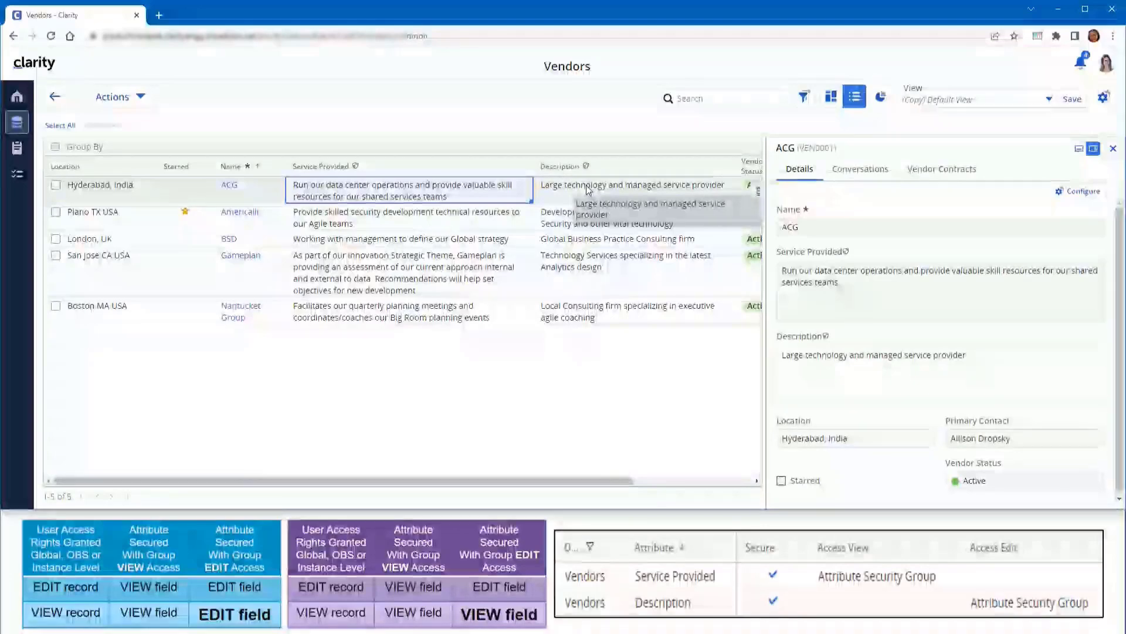
Append '- updated by' and the editor's name to the end of ACG's Description
{"action": "left_click", "coordinate": [587, 189]}
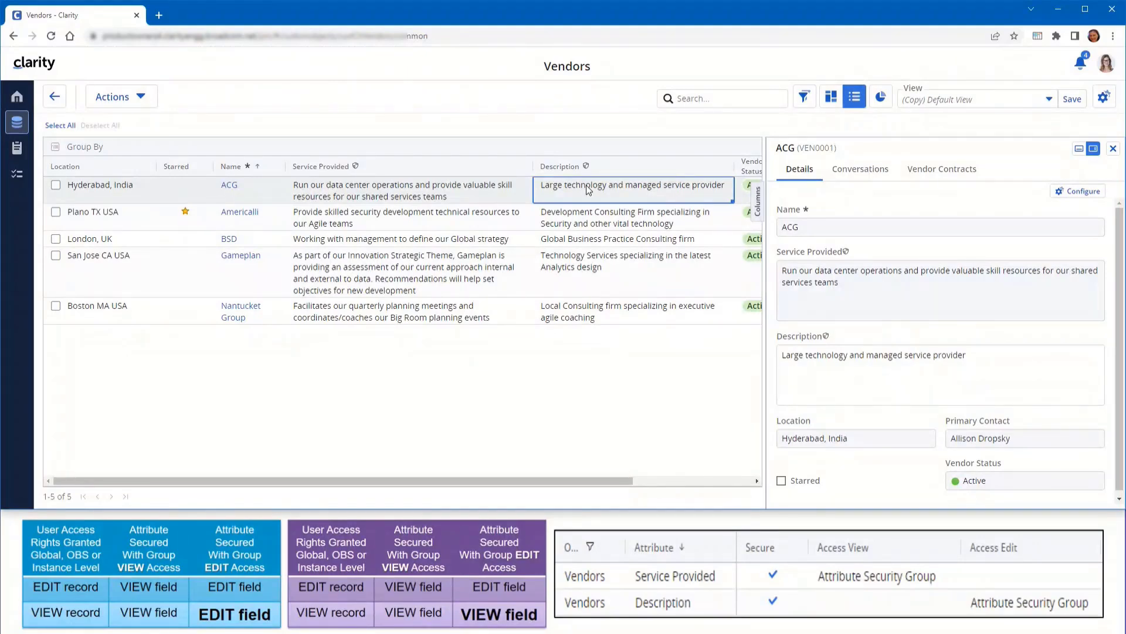
{"action": "left_click", "coordinate": [612, 191]}
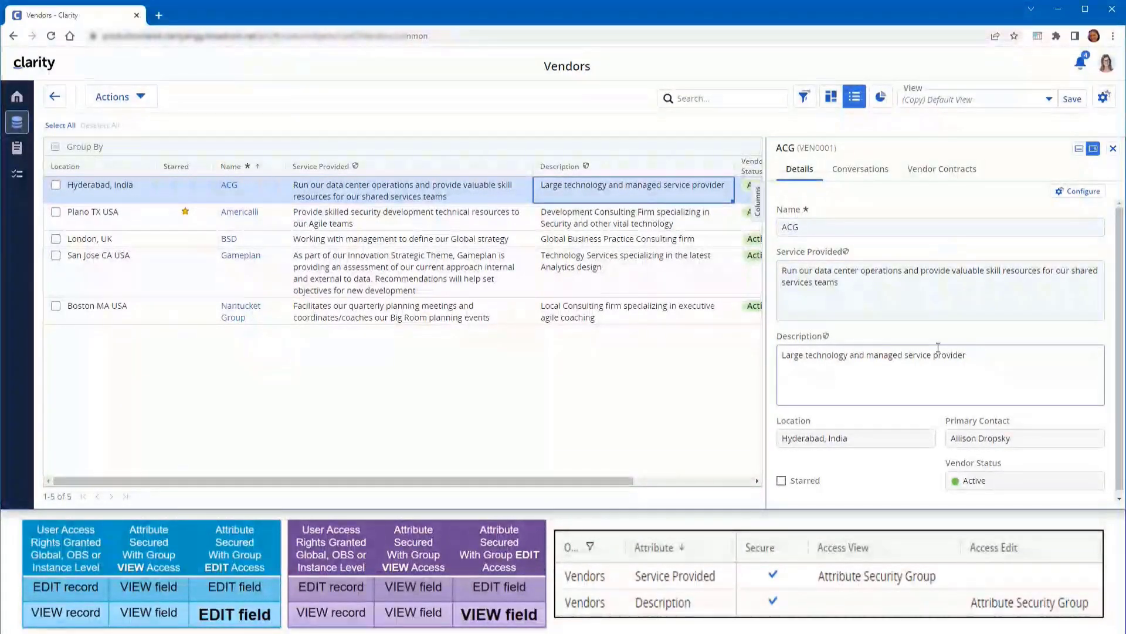
{"action": "left_click", "coordinate": [988, 357]}
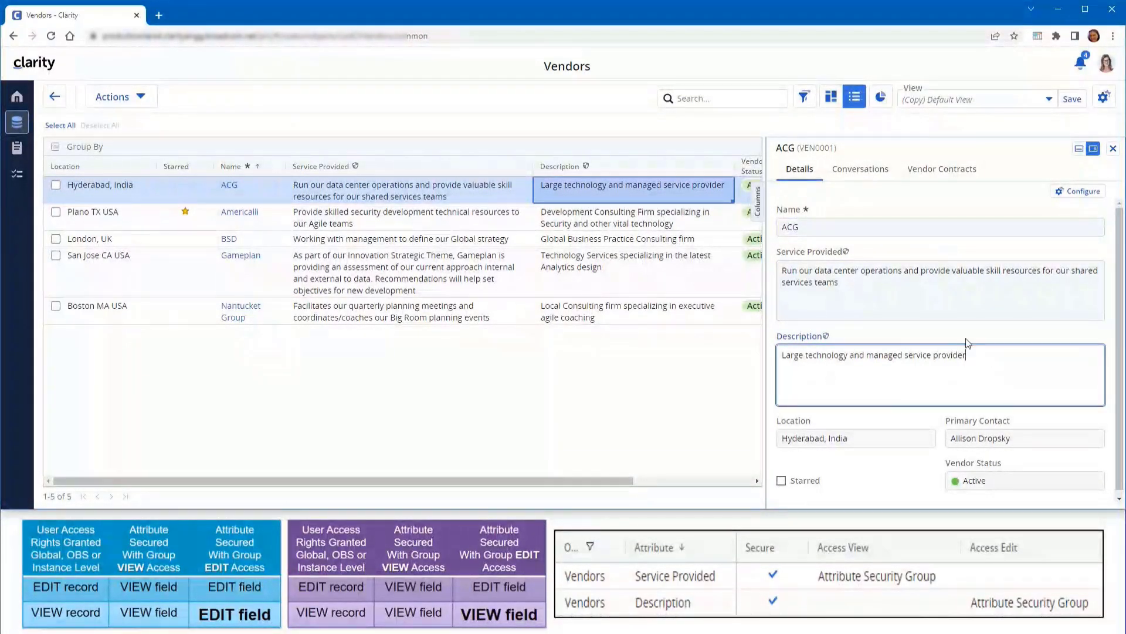
{"action": "type", "text": "- updated by Blair"}
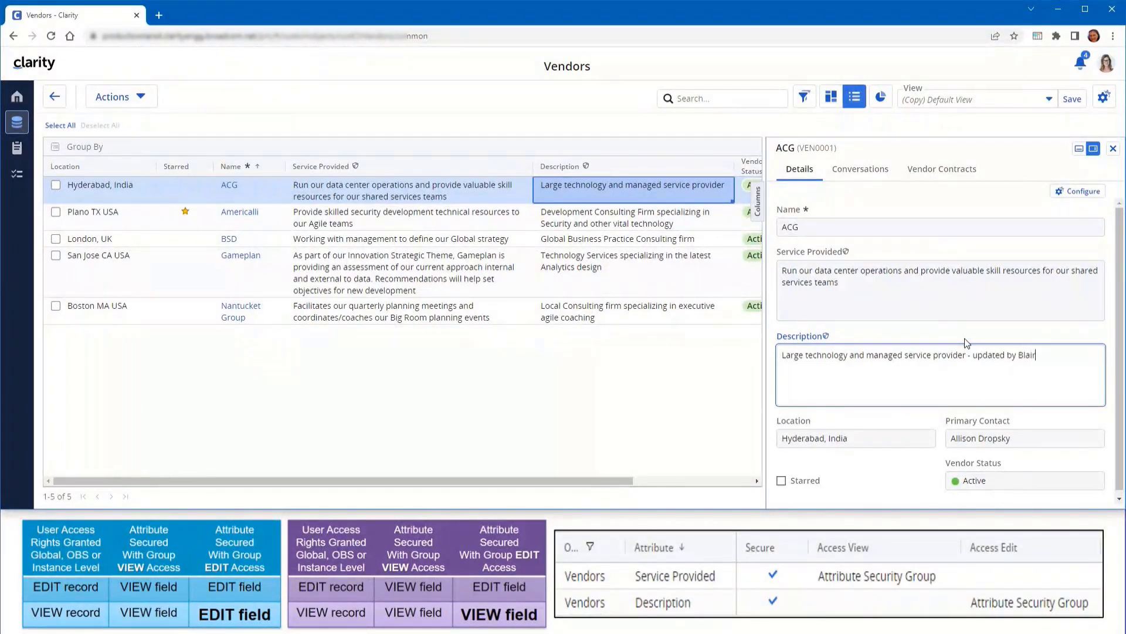
{"action": "key", "text": "Tab"}
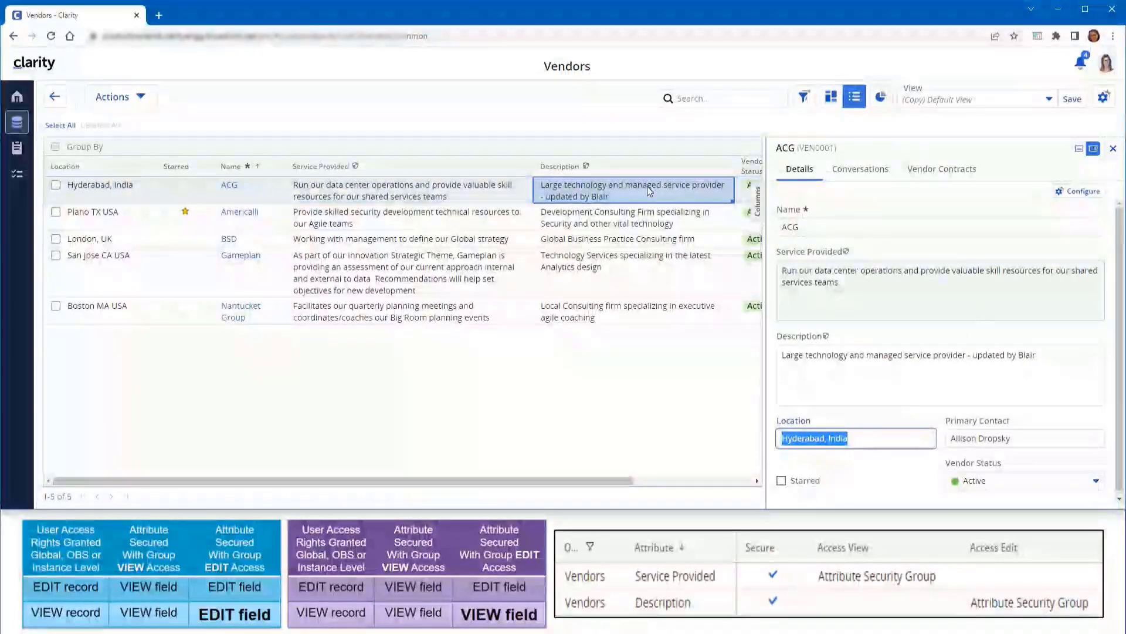
{"action": "left_click", "coordinate": [636, 219]}
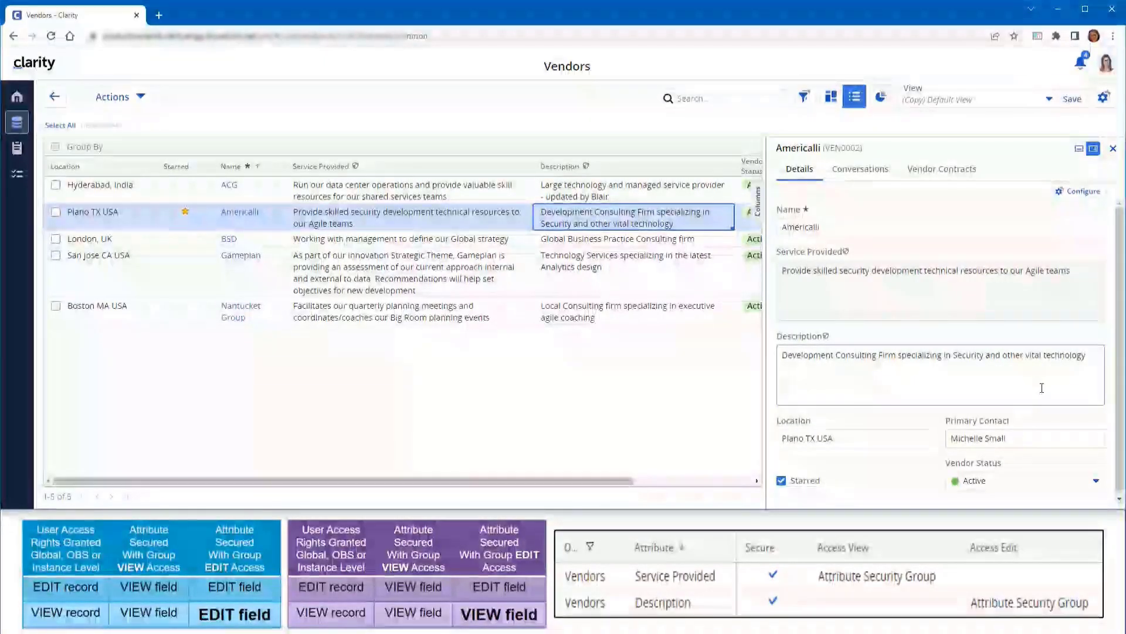
Review the Americalli, Gameplan and Nantucket Group descriptions, ending on Nantucket Group's details
{"action": "left_click", "coordinate": [1094, 354]}
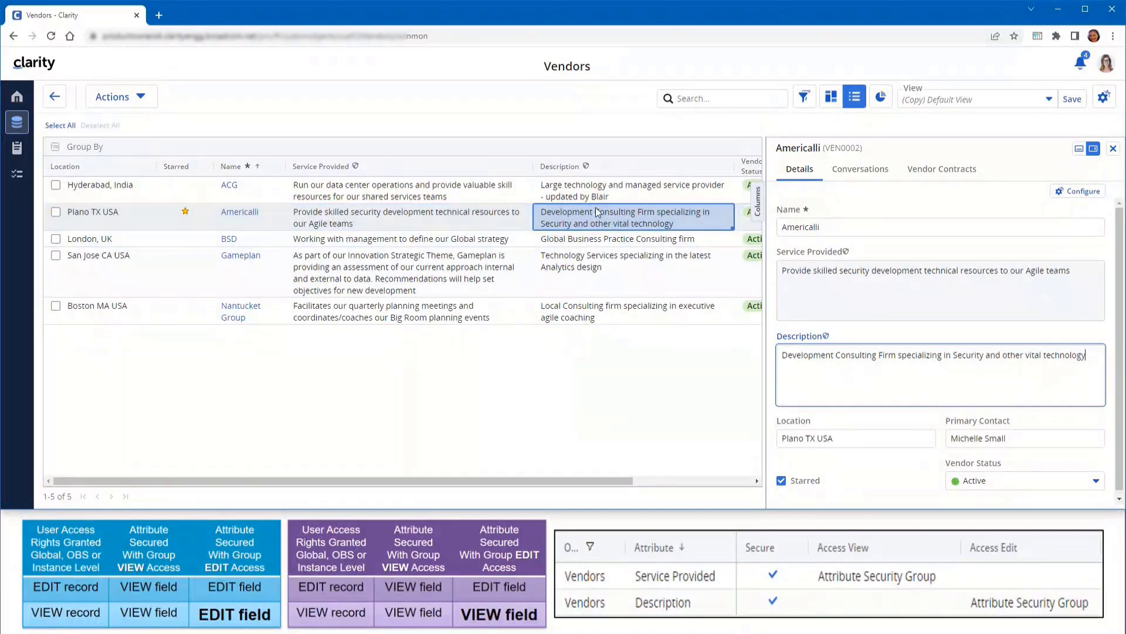
{"action": "left_click", "coordinate": [604, 269]}
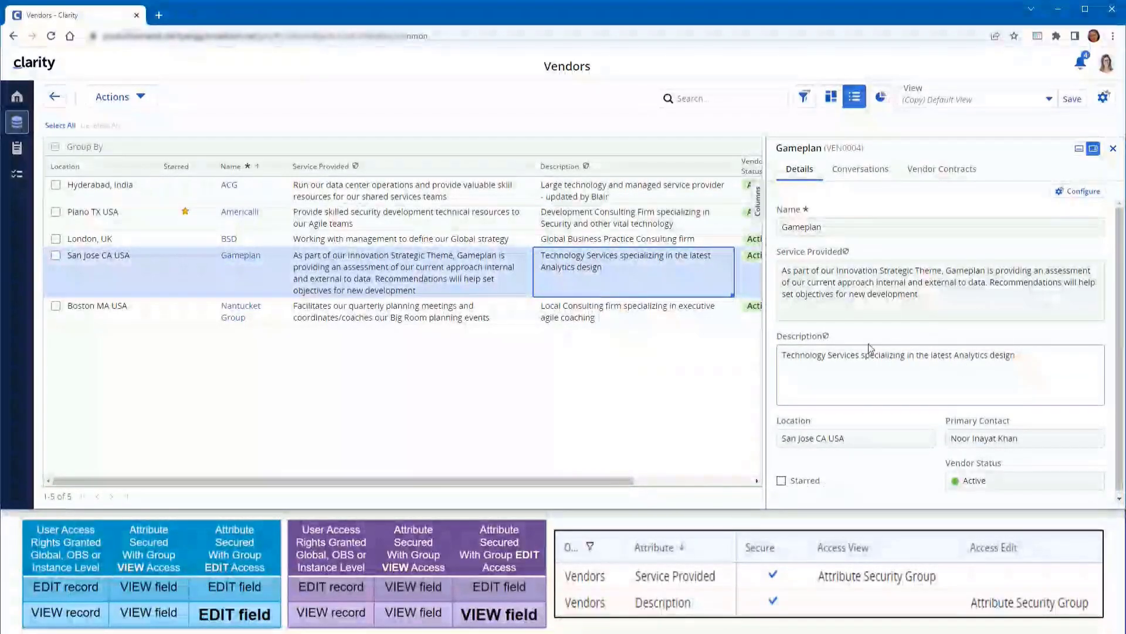
{"action": "left_click", "coordinate": [586, 314]}
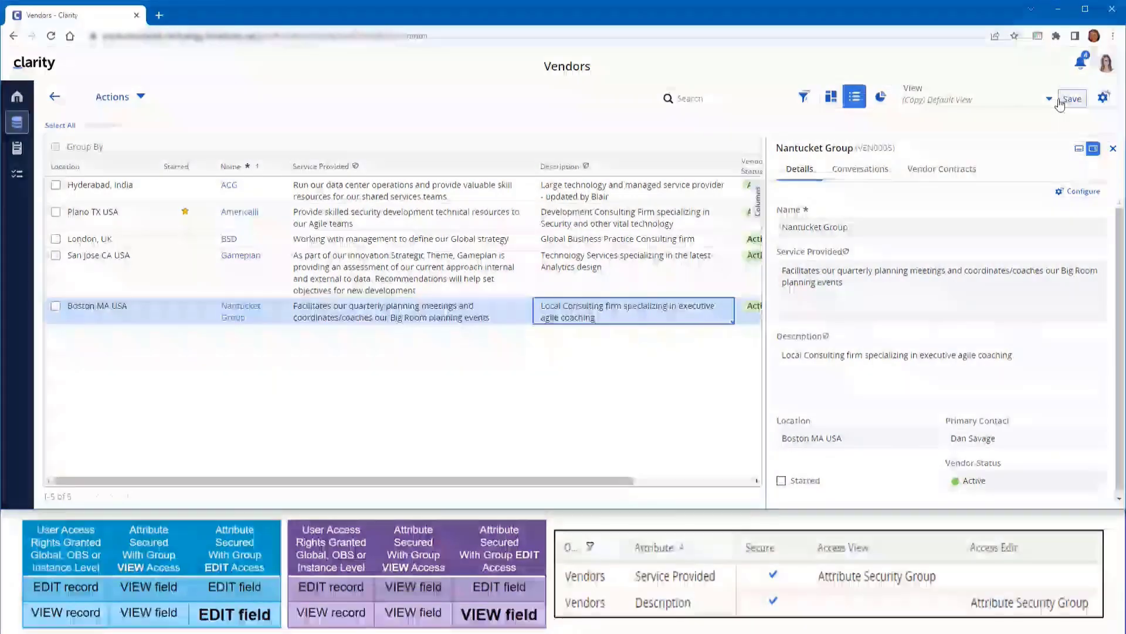
Log out and sign back in with the administrator account
{"action": "left_click", "coordinate": [1106, 63]}
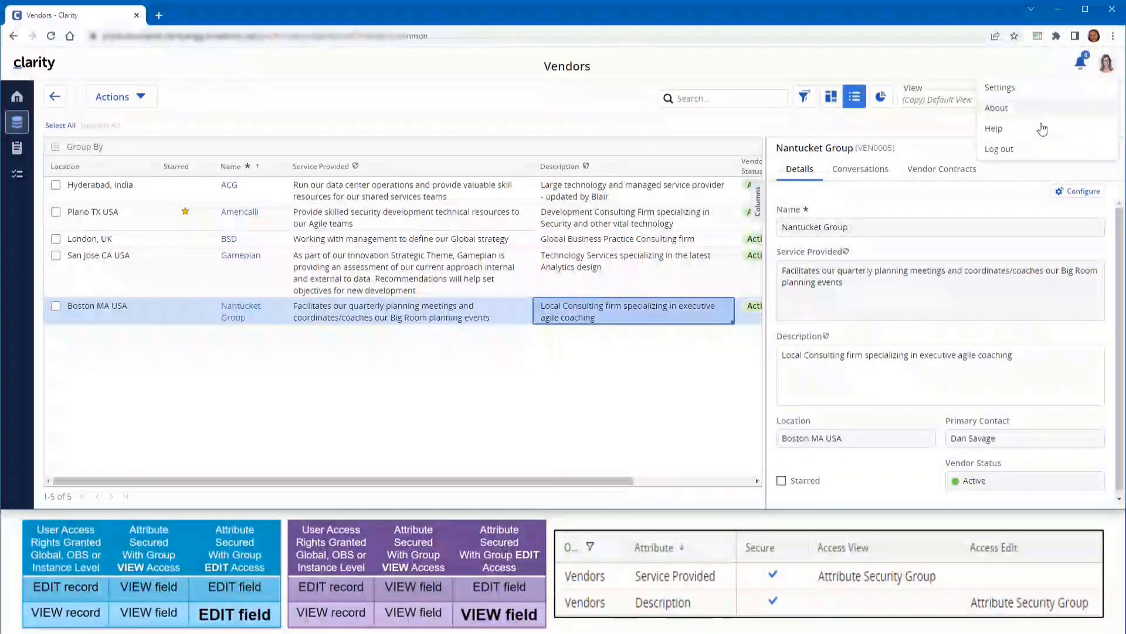
{"action": "left_click", "coordinate": [1004, 149]}
{"action": "type", "text": "admin"}
{"action": "key", "text": "Tab"}
{"action": "type", "text": "****"}
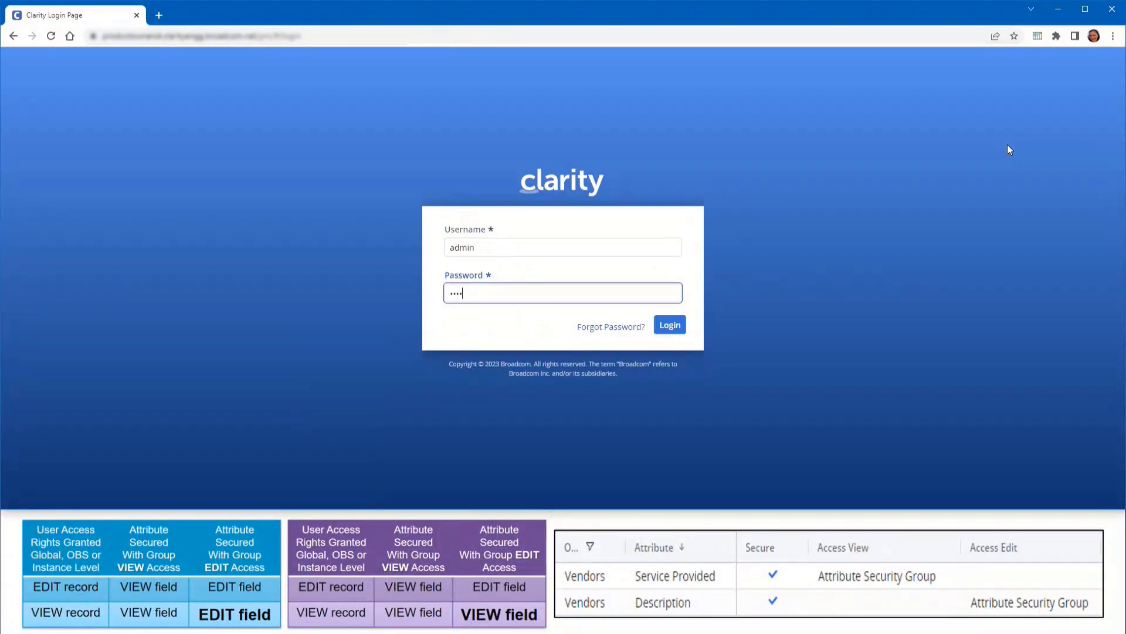
{"action": "key", "text": "Return"}
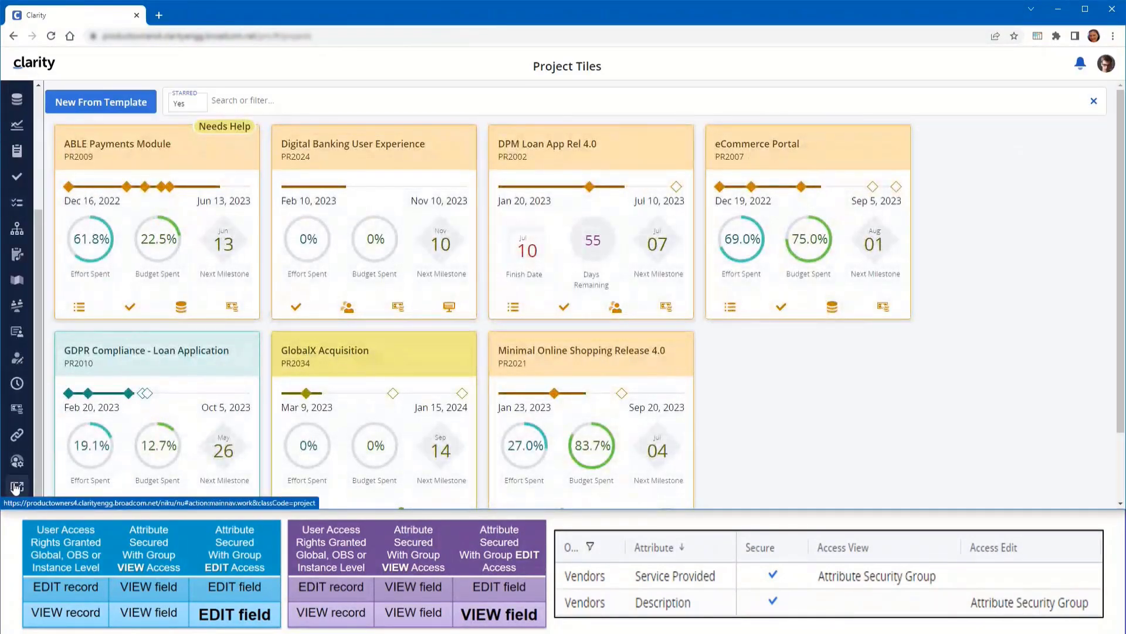
Enable 'Prioritize Access Rights over Attribute Level Security' in Classic System Options and save
{"action": "left_click", "coordinate": [16, 487]}
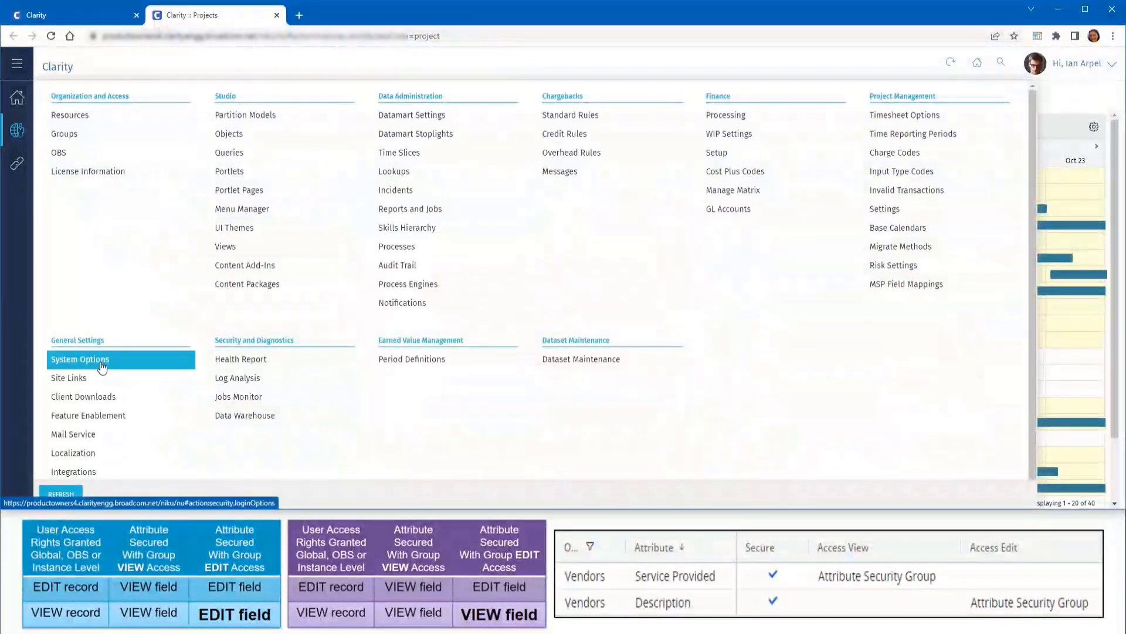
{"action": "left_click", "coordinate": [101, 360]}
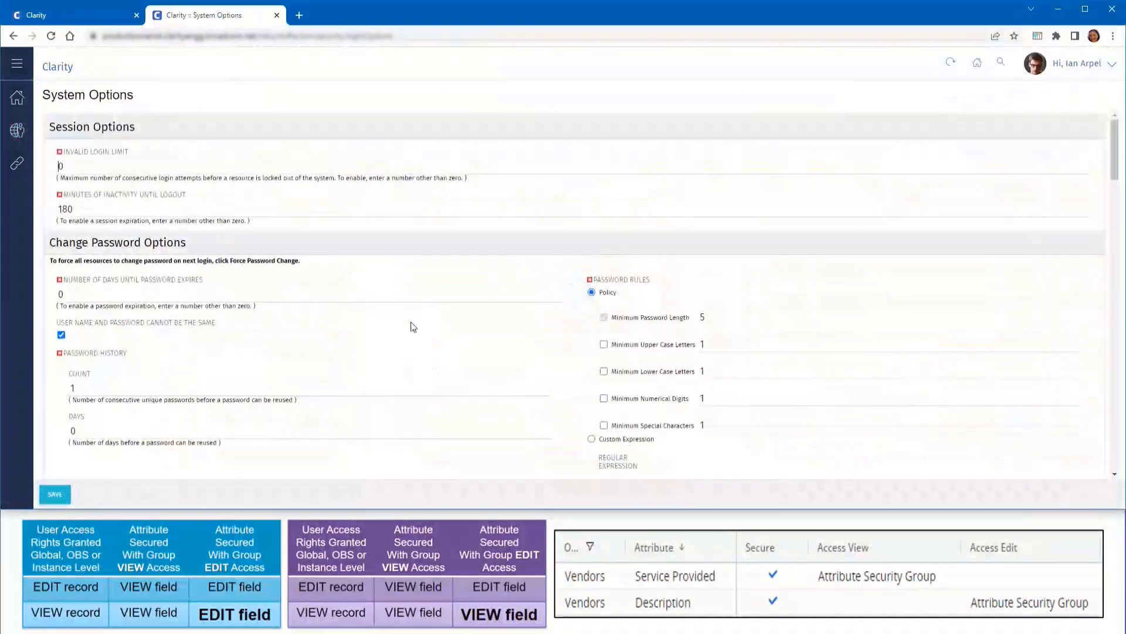
{"action": "scroll", "coordinate": [569, 321], "scroll_direction": "down", "scroll_amount": 15}
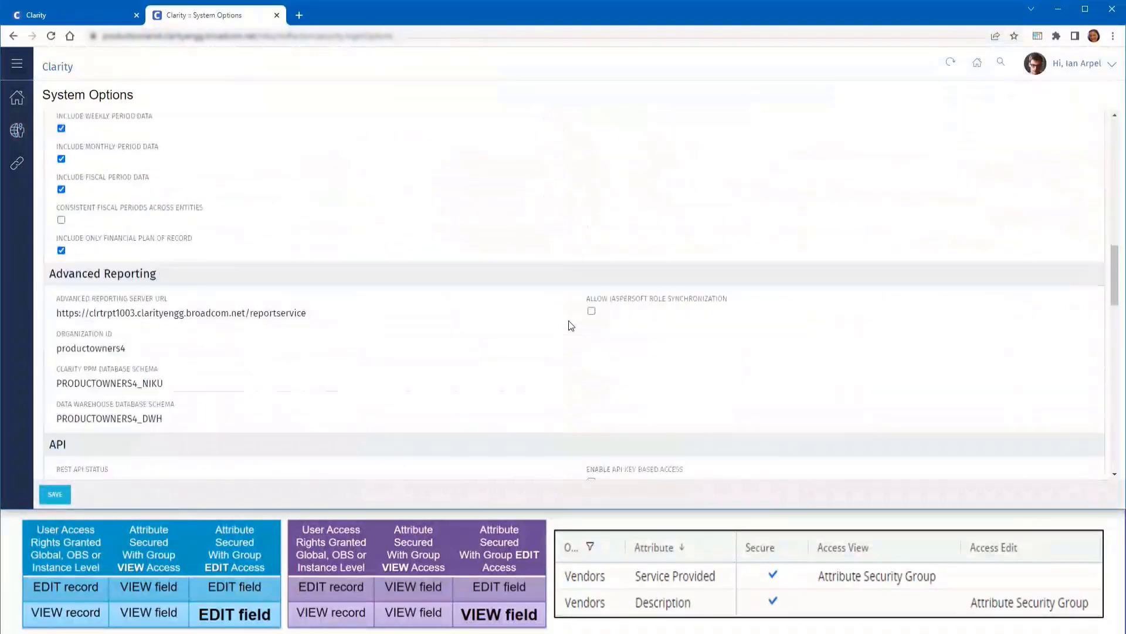
{"action": "scroll", "coordinate": [568, 320], "scroll_direction": "down", "scroll_amount": 9}
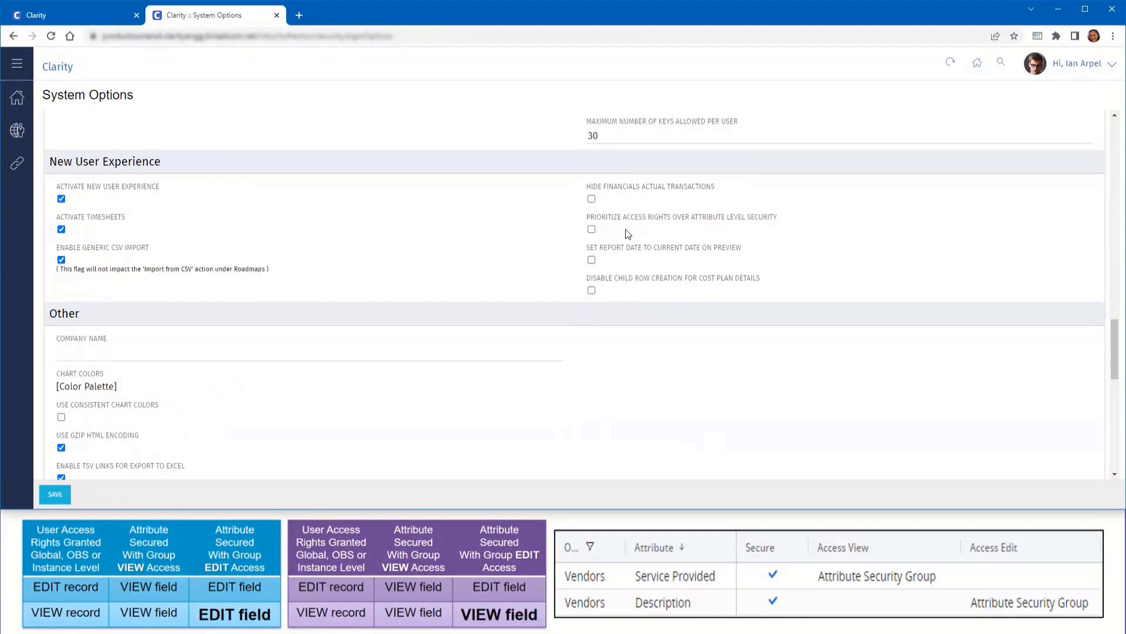
{"action": "left_click", "coordinate": [591, 229]}
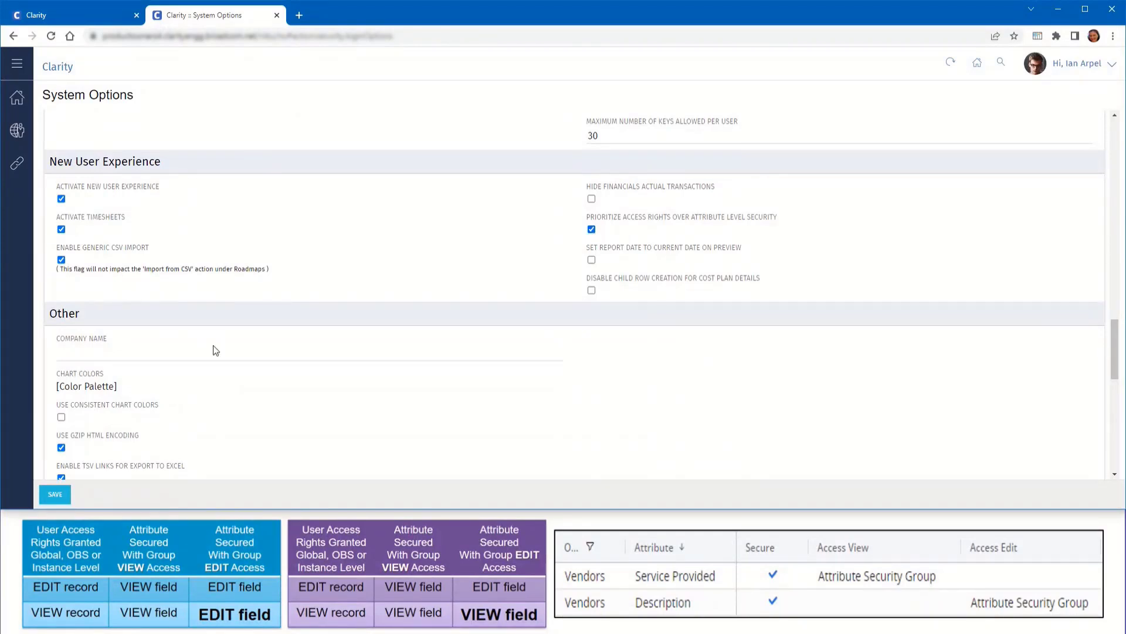
{"action": "left_click", "coordinate": [47, 488]}
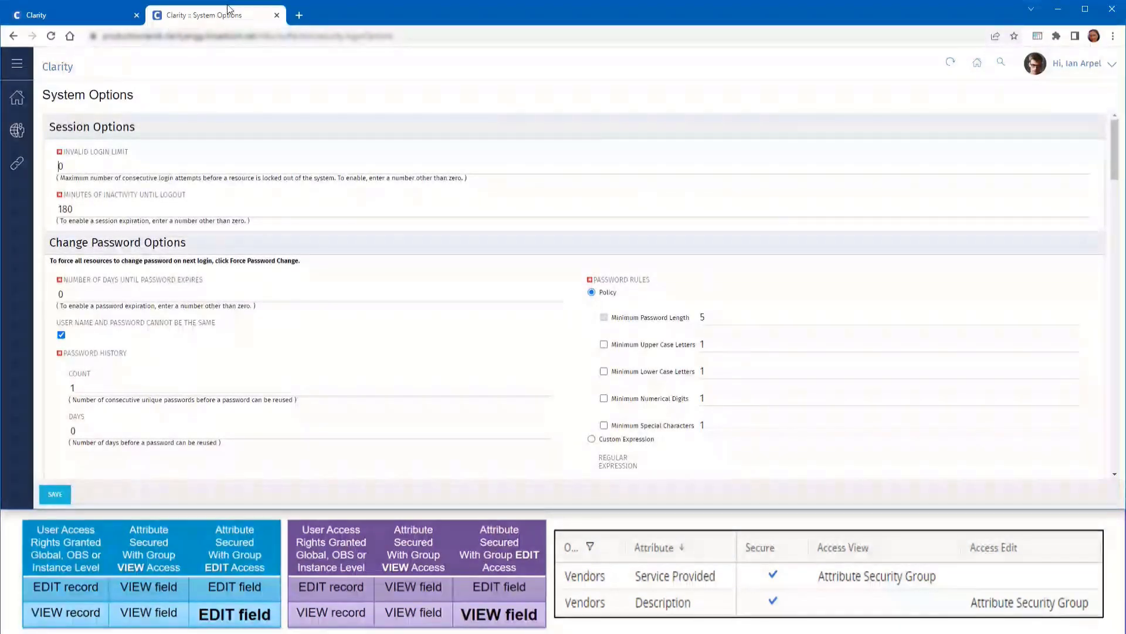
{"action": "left_click", "coordinate": [277, 16]}
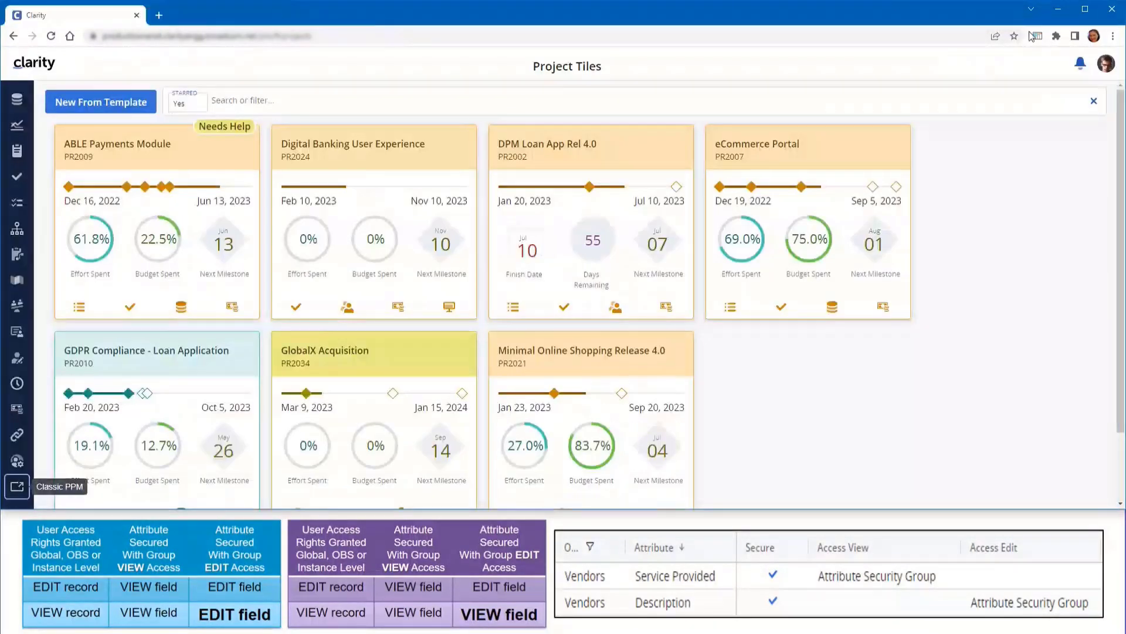
Log out of the administrator account and sign in as the vendor user
{"action": "left_click", "coordinate": [1106, 63]}
{"action": "left_click", "coordinate": [999, 169]}
{"action": "key", "text": "Tab"}
{"action": "type", "text": "•••••"}
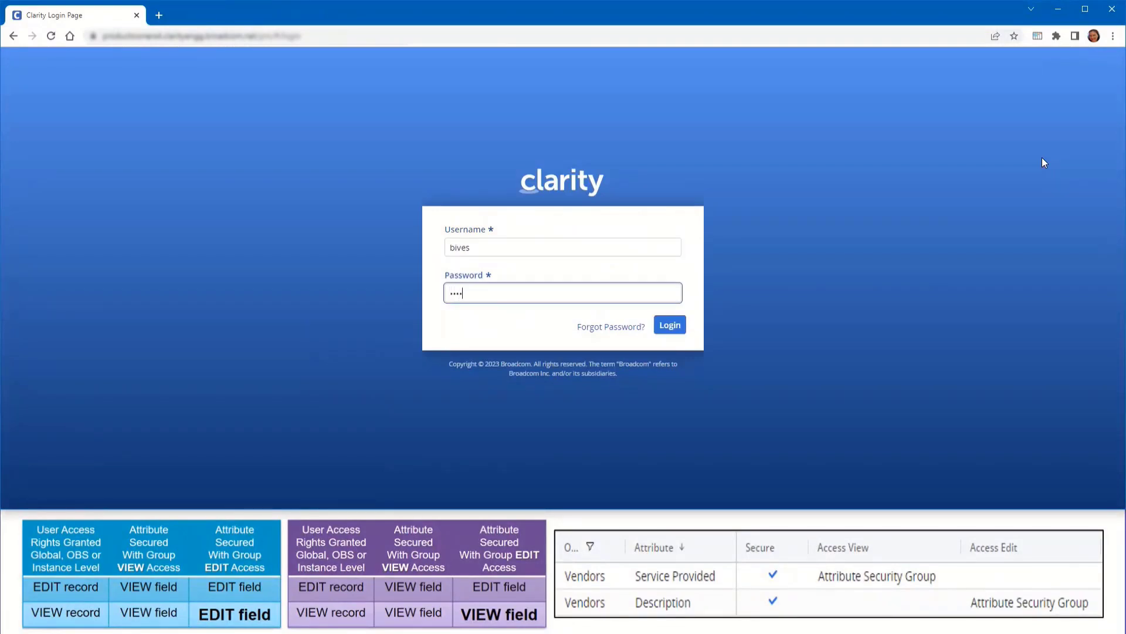
{"action": "key", "text": "Tab"}
{"action": "key", "text": "Return"}
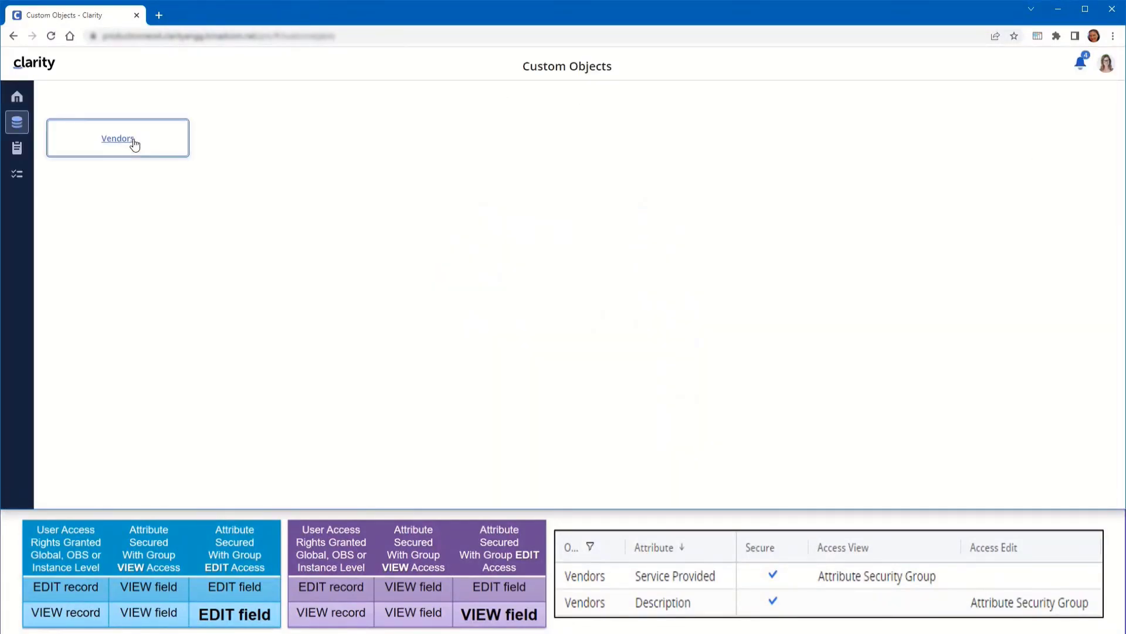
Check ACG's and Americalli's descriptions in the Vendors list, then log out
{"action": "left_click", "coordinate": [130, 143]}
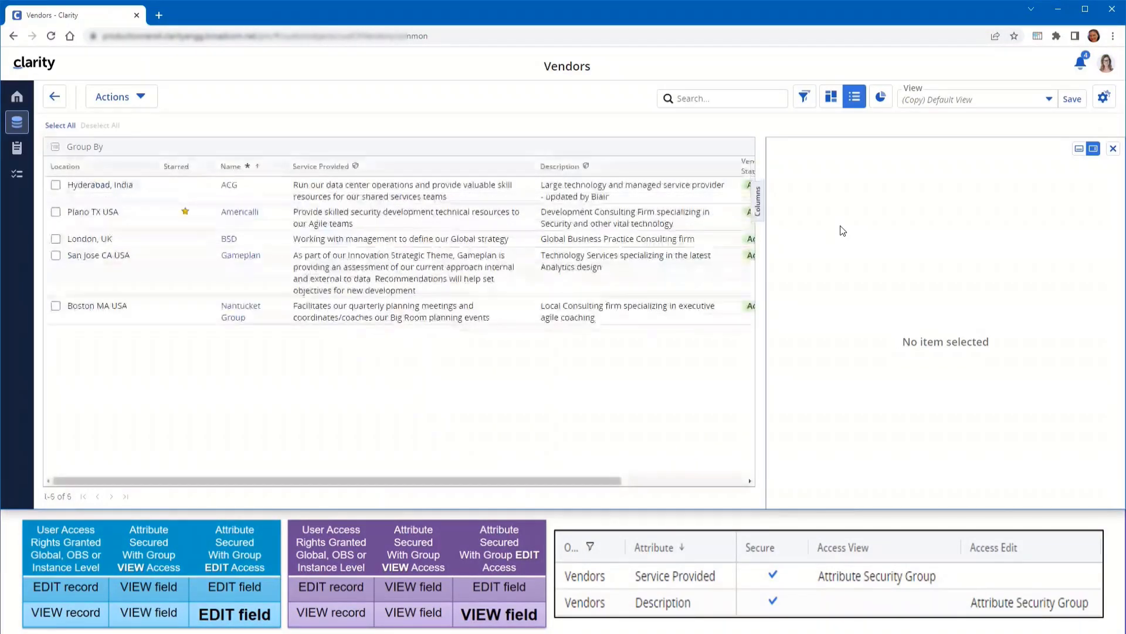
{"action": "left_click", "coordinate": [644, 186]}
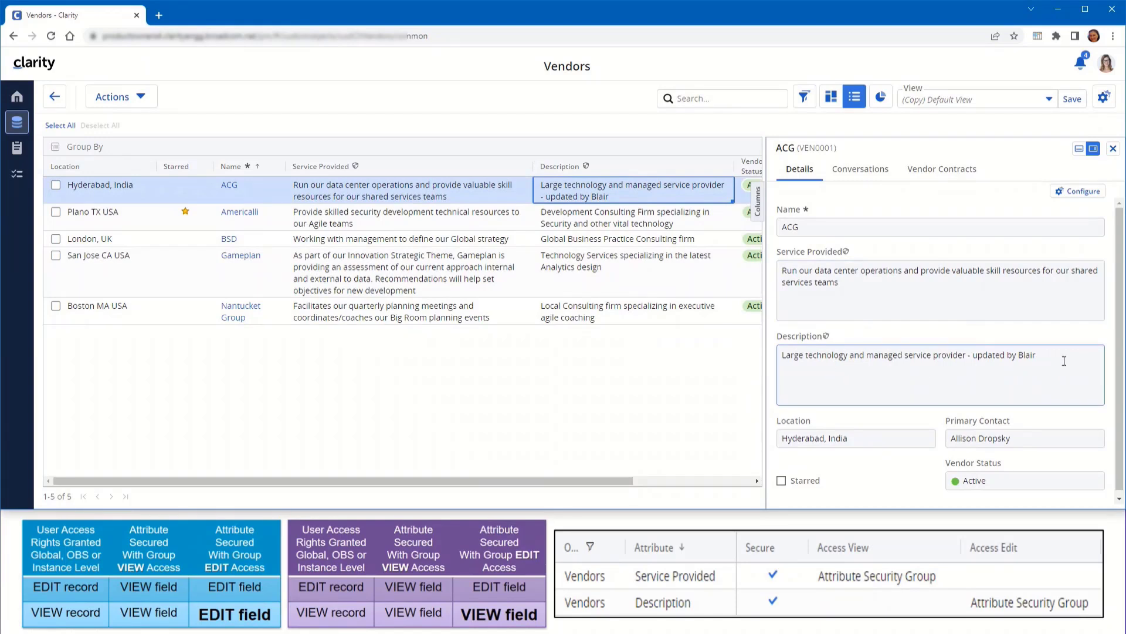
{"action": "left_click_drag", "start_coordinate": [1056, 359], "coordinate": [786, 379]}
{"action": "left_click", "coordinate": [829, 388]}
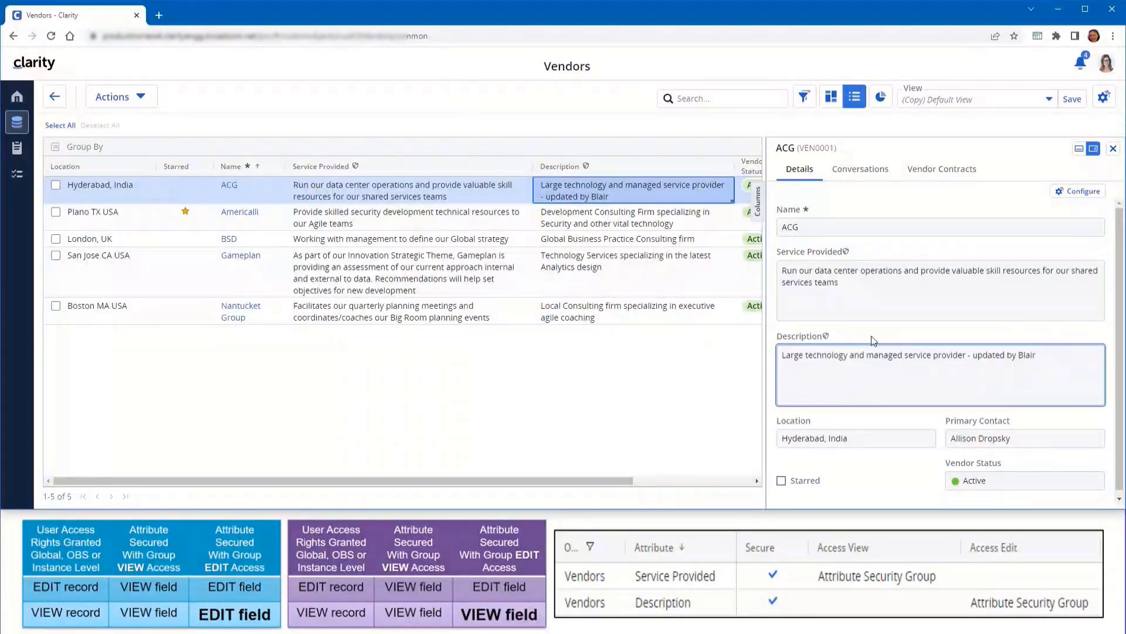
{"action": "left_click", "coordinate": [586, 223]}
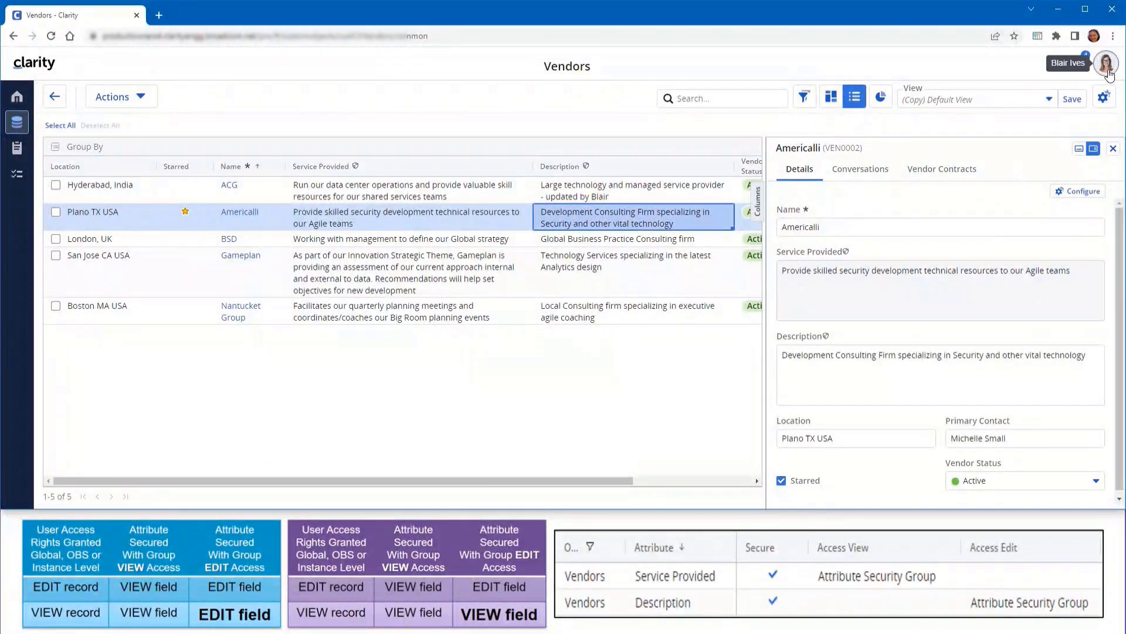
{"action": "left_click", "coordinate": [1106, 63]}
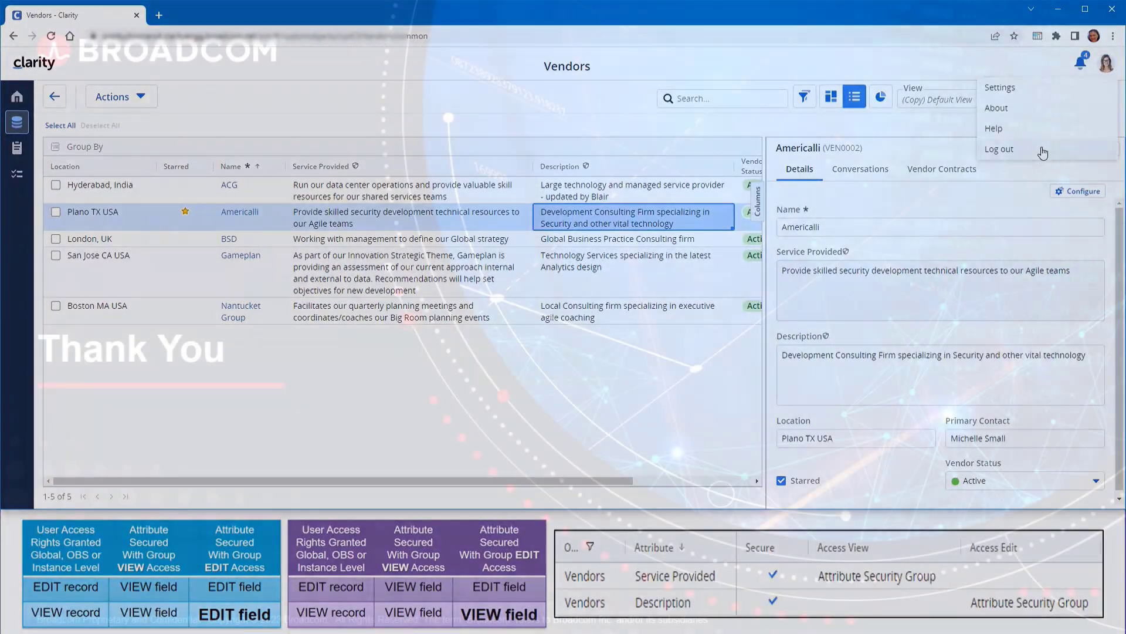
{"action": "left_click", "coordinate": [1041, 150]}
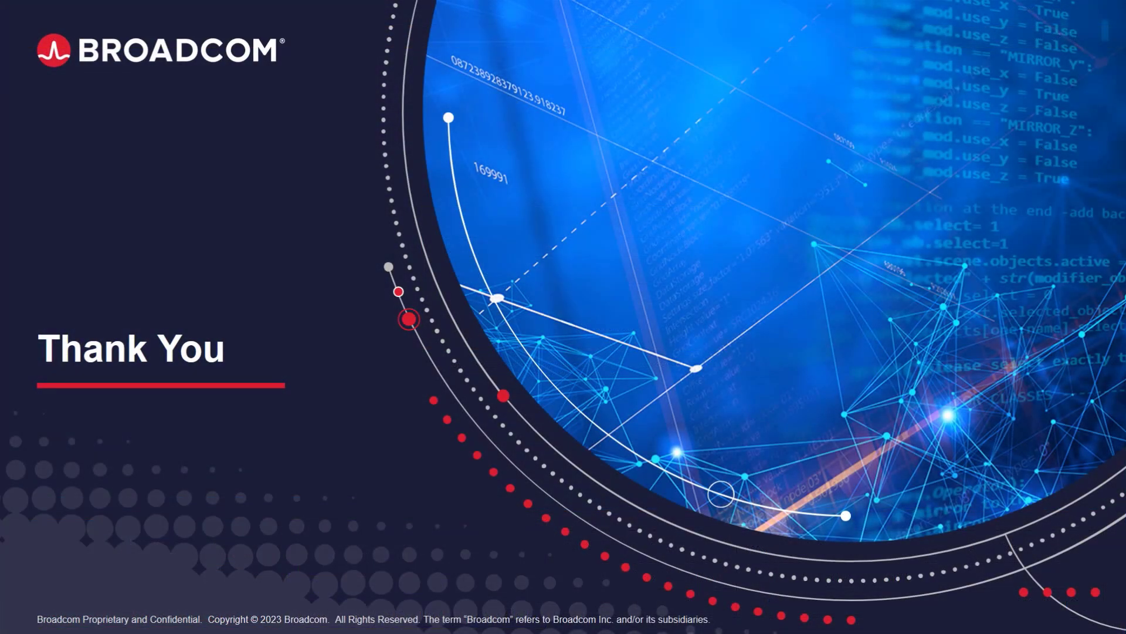